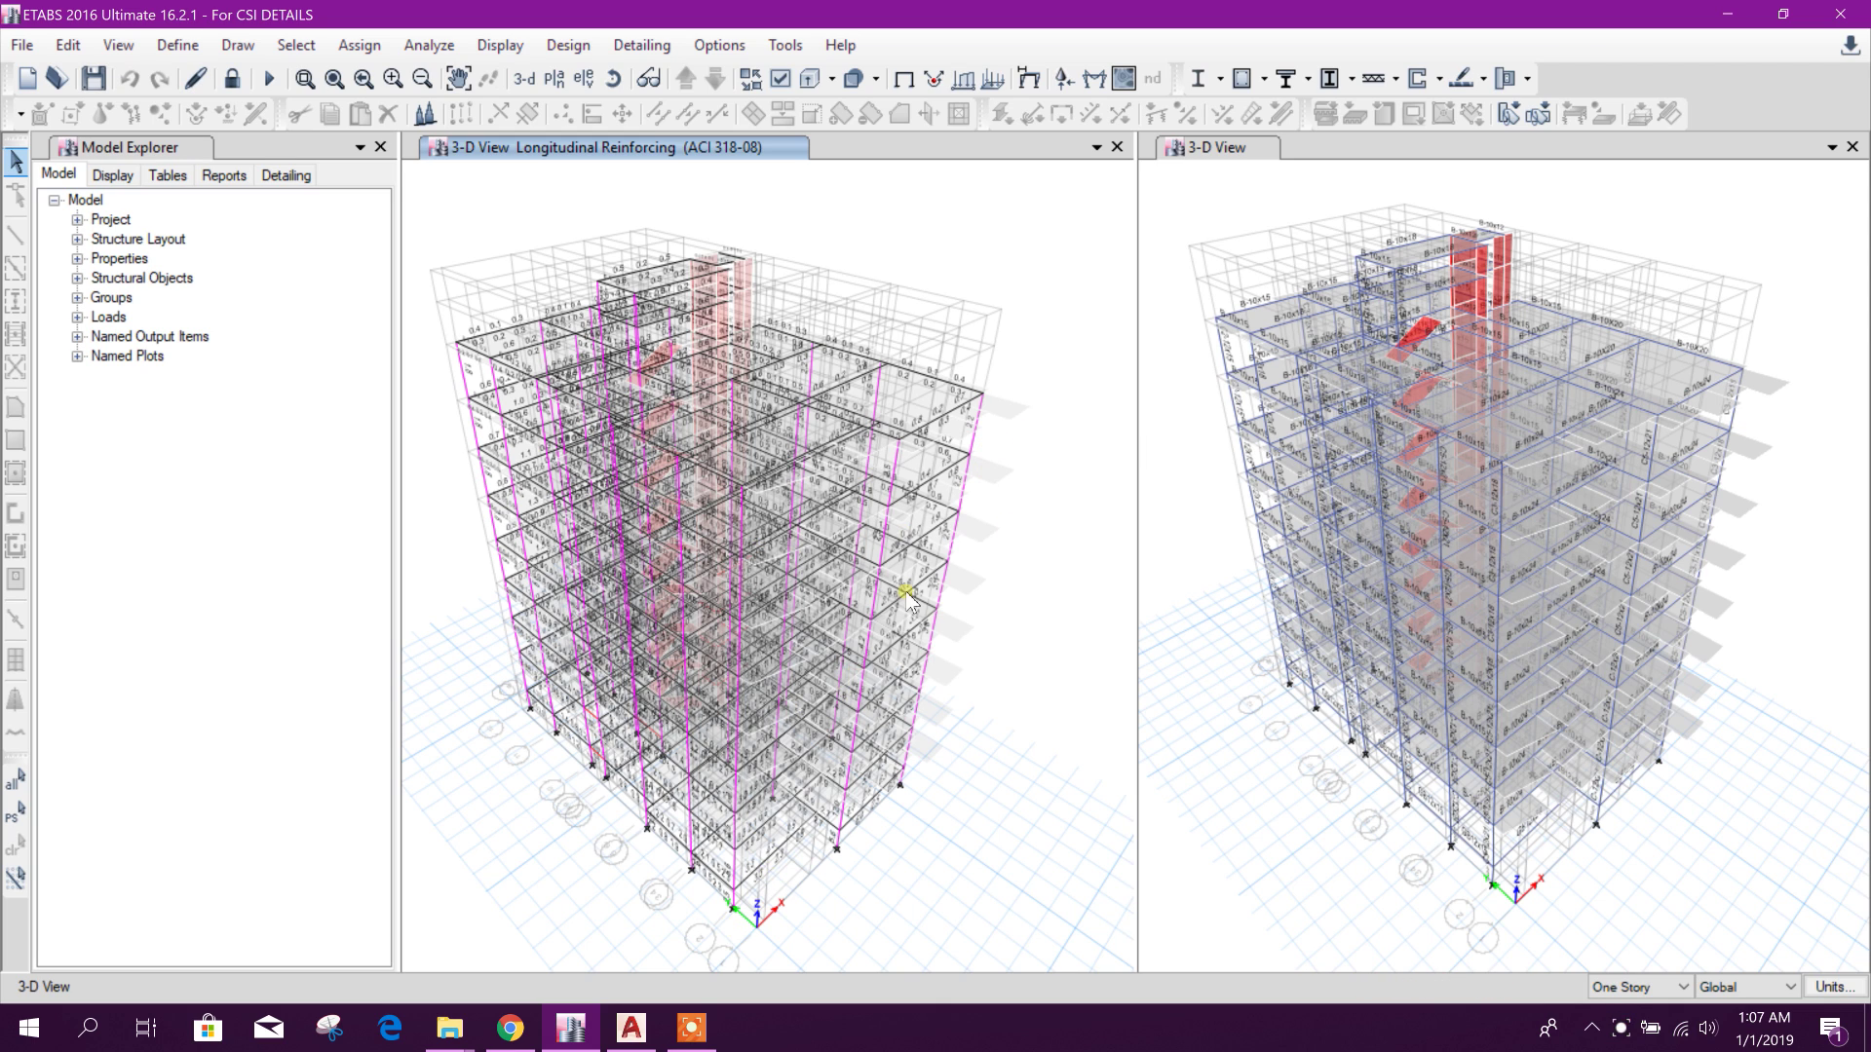
pyautogui.scroll(-5, 1048, 413)
pyautogui.scroll(7, 1058, 418)
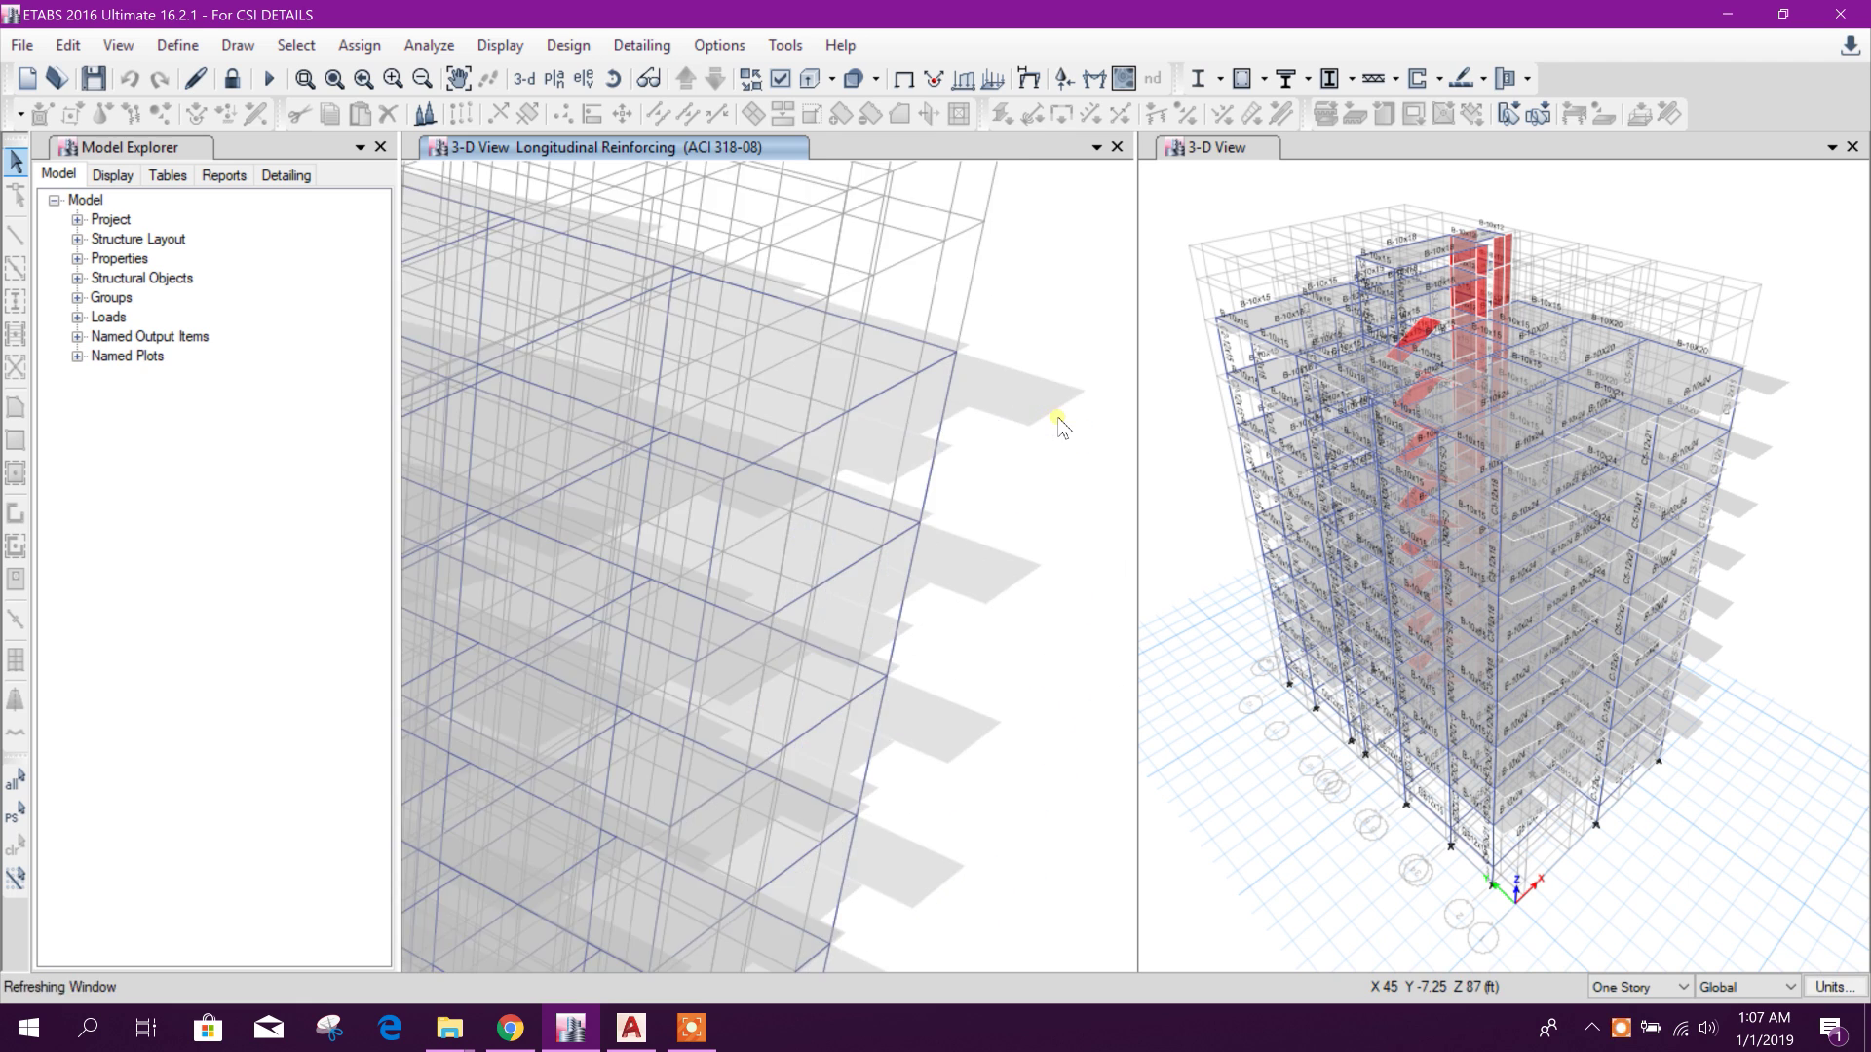
pyautogui.scroll(-3, 1060, 421)
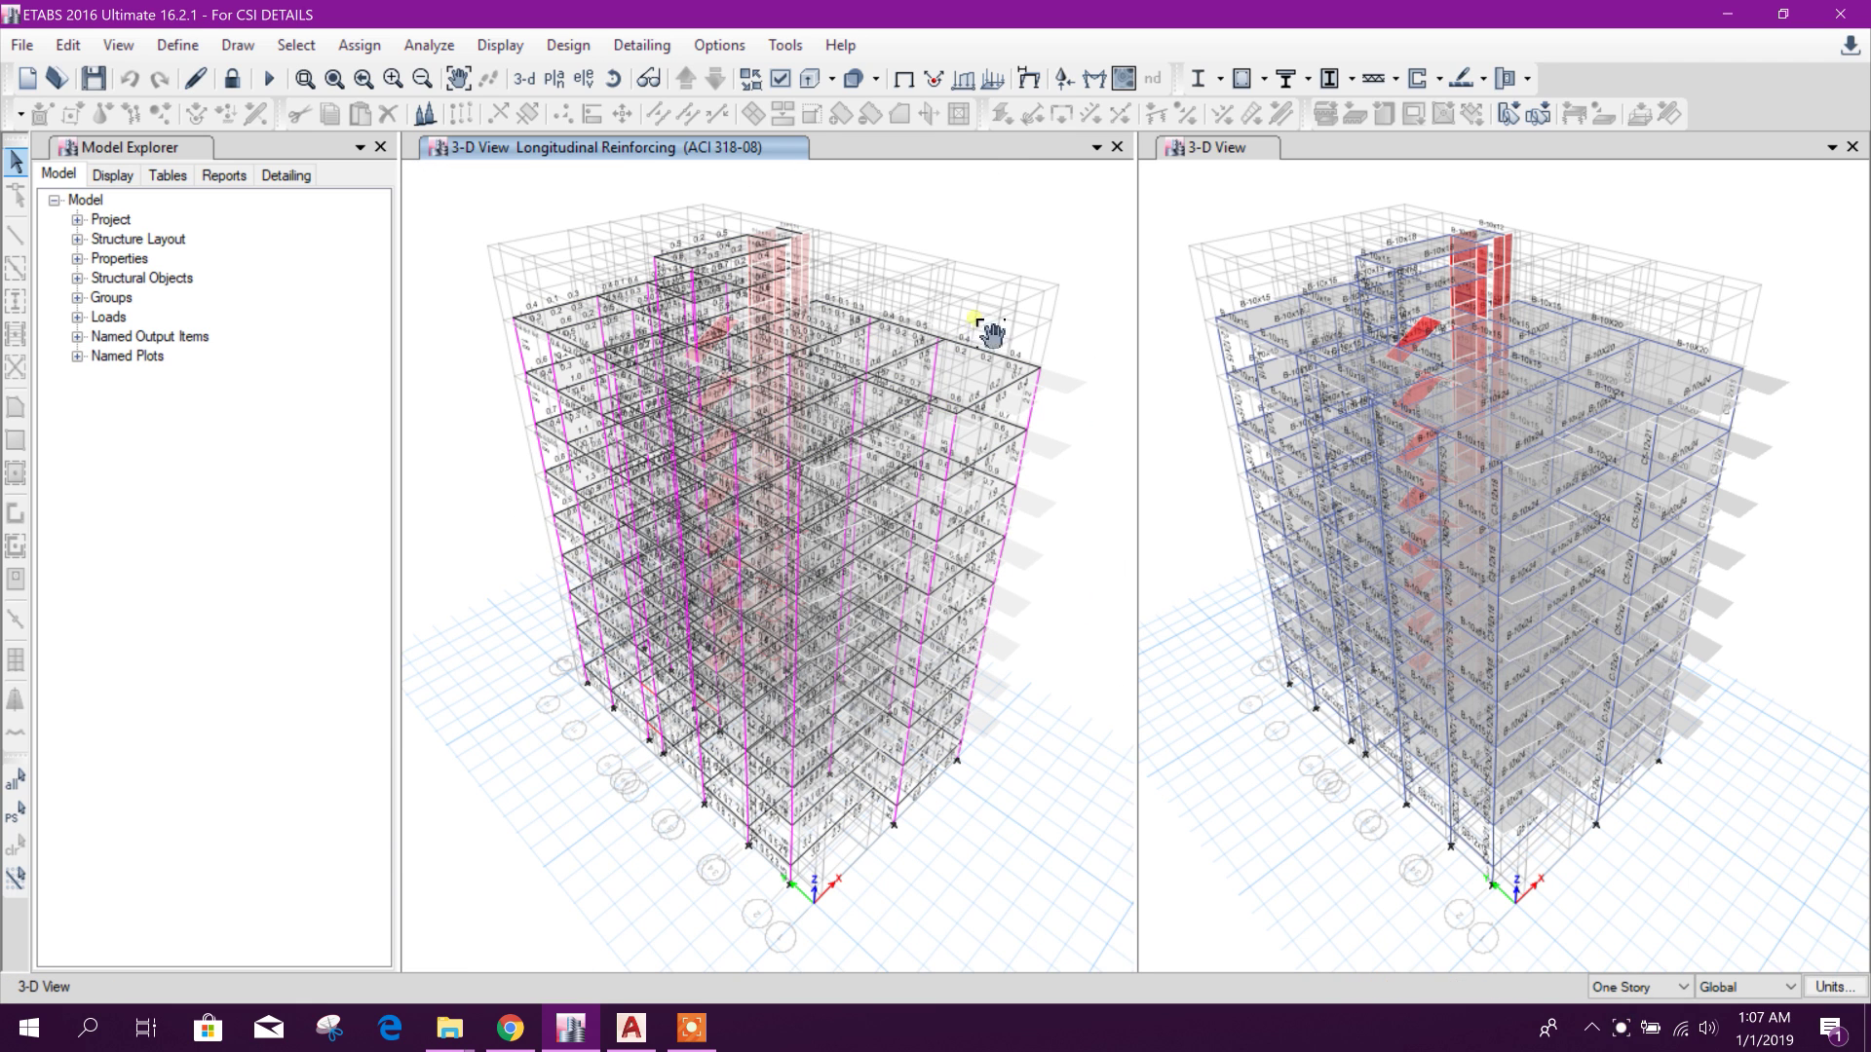
pyautogui.moveTo(990, 326); pyautogui.dragTo(994, 307, button='middle')
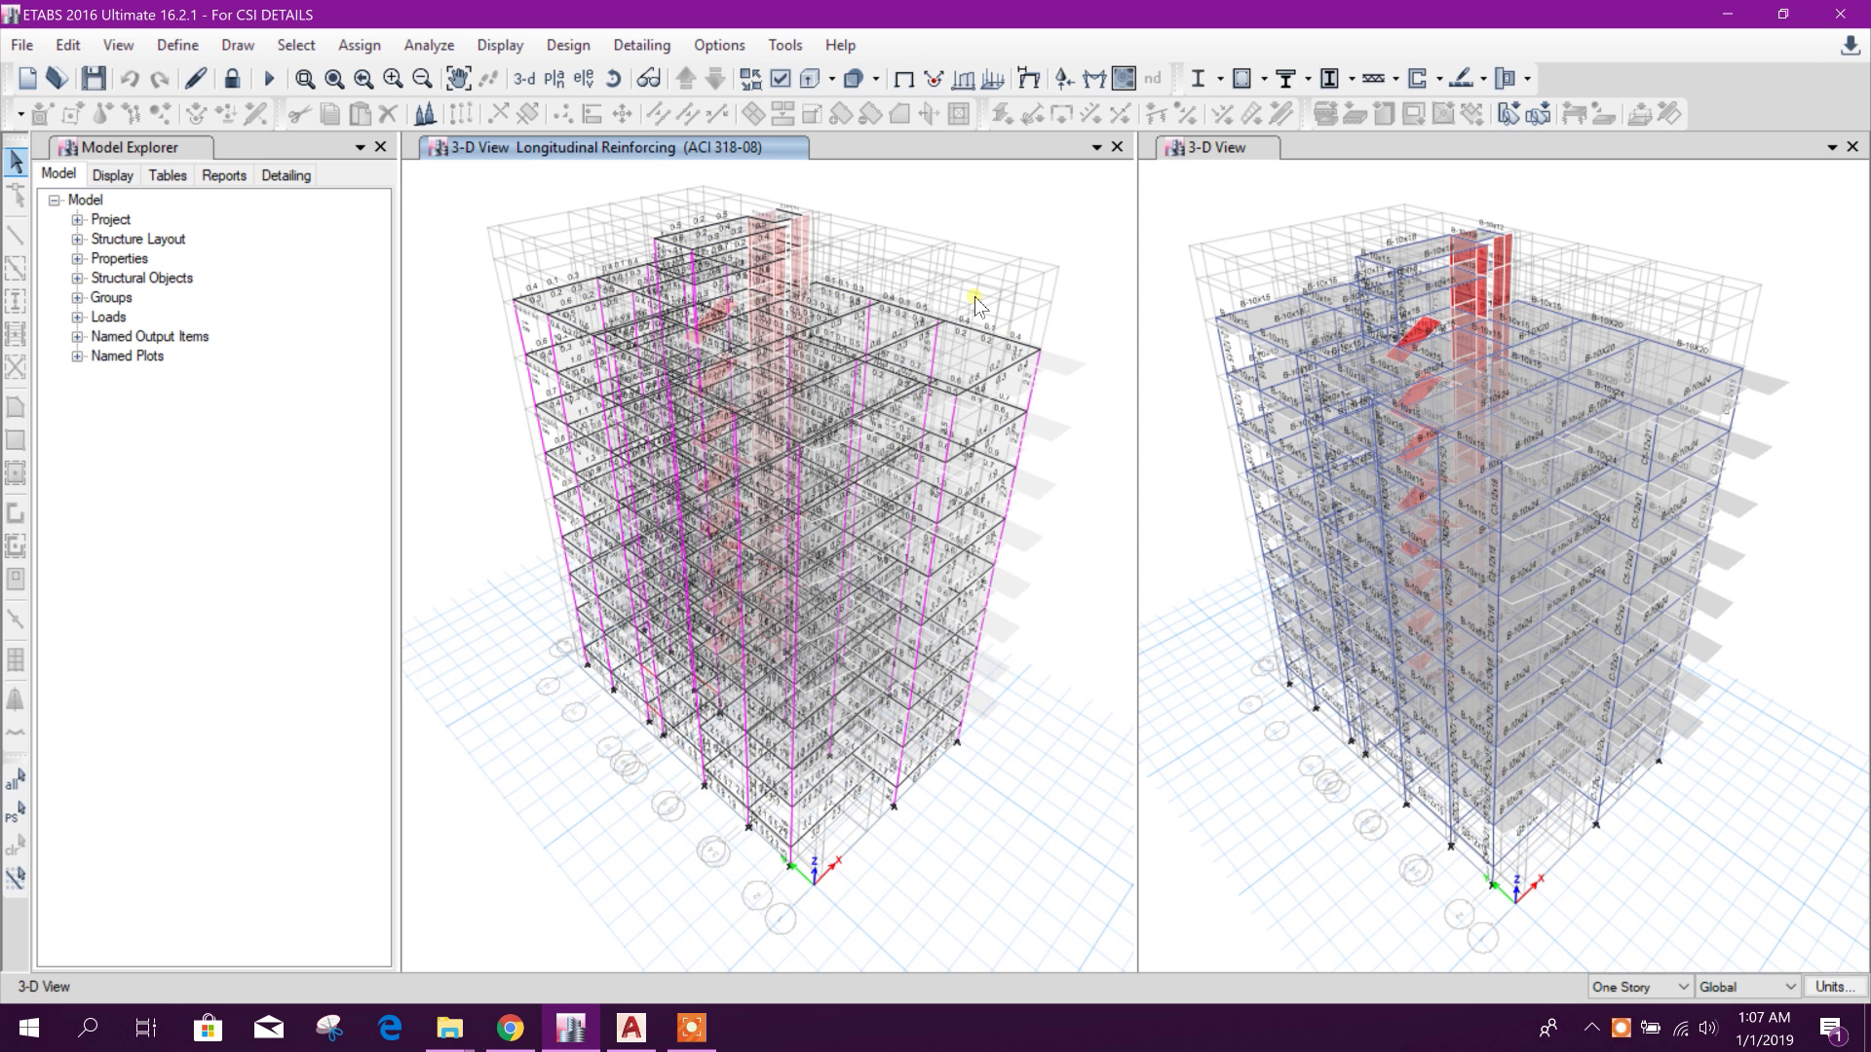
pyautogui.moveTo(1033, 242); pyautogui.dragTo(994, 313, button='middle')
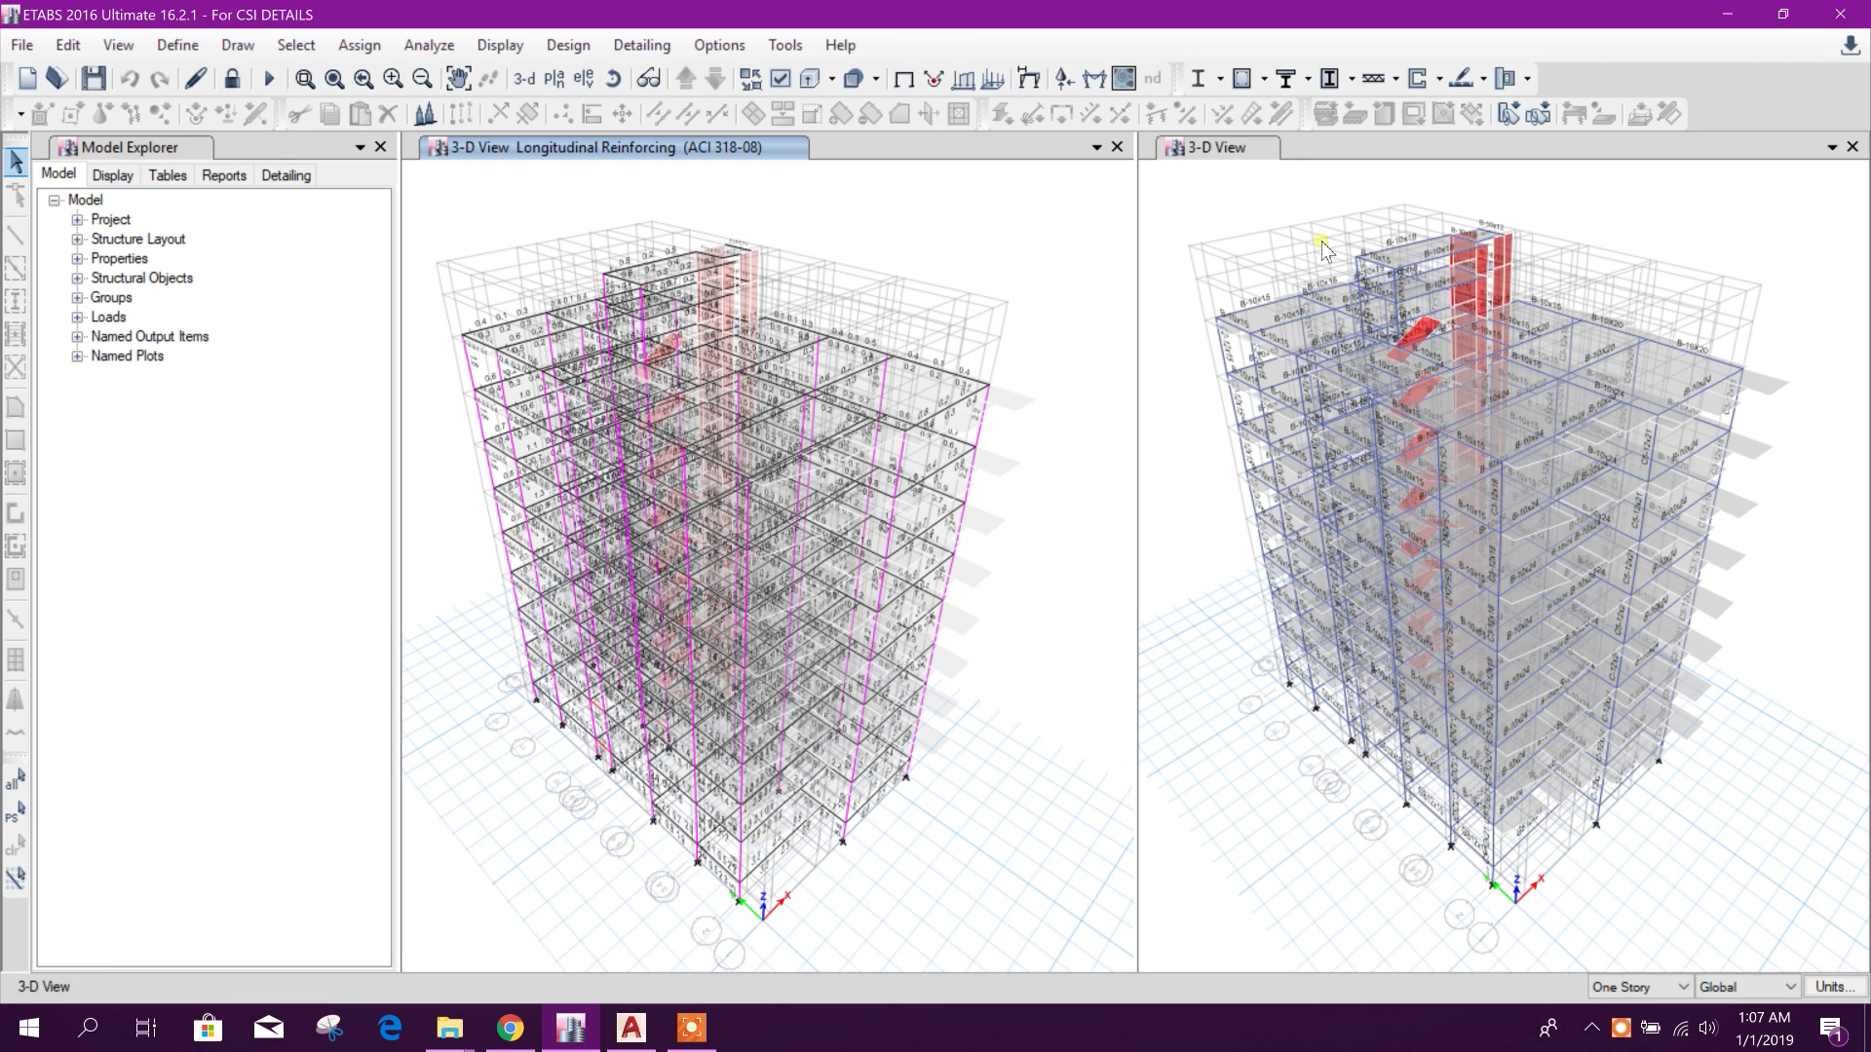
# - Close the ETABS program, confirming the closure and saving the model
pyautogui.click(1840, 14)
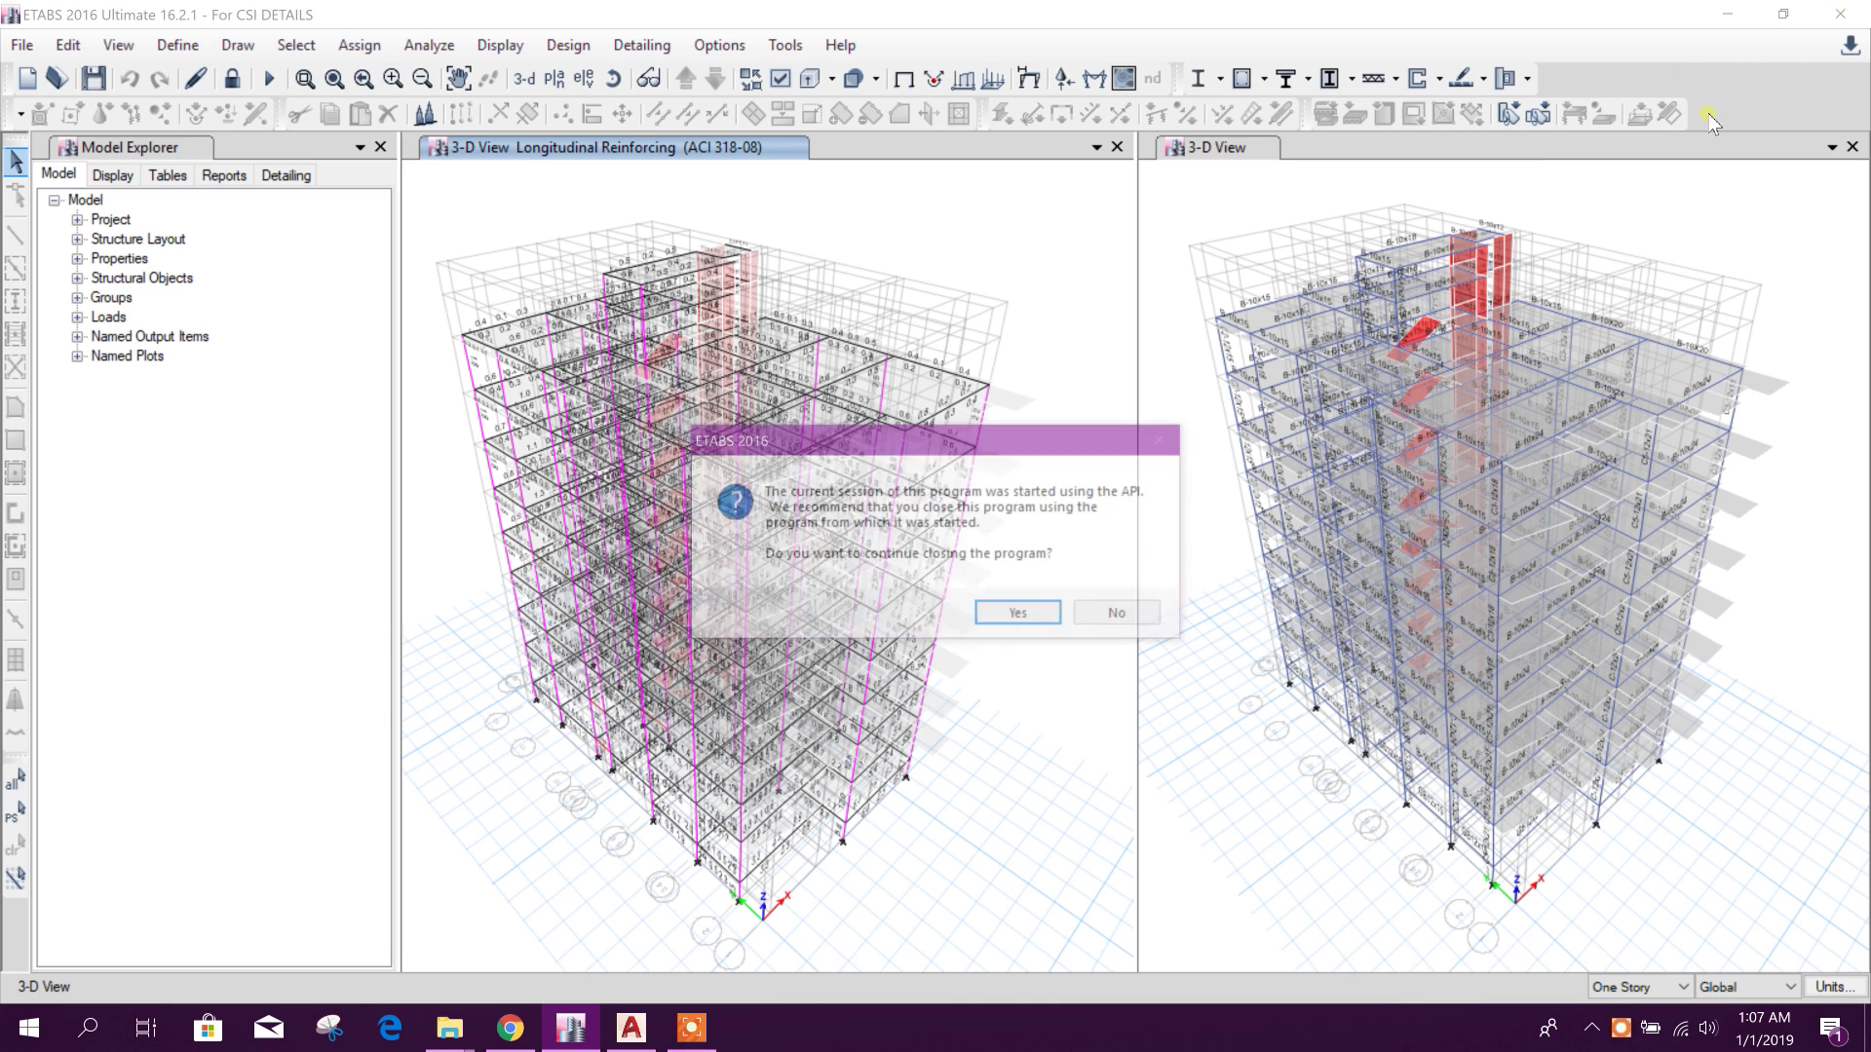
pyautogui.click(1018, 614)
pyautogui.click(866, 614)
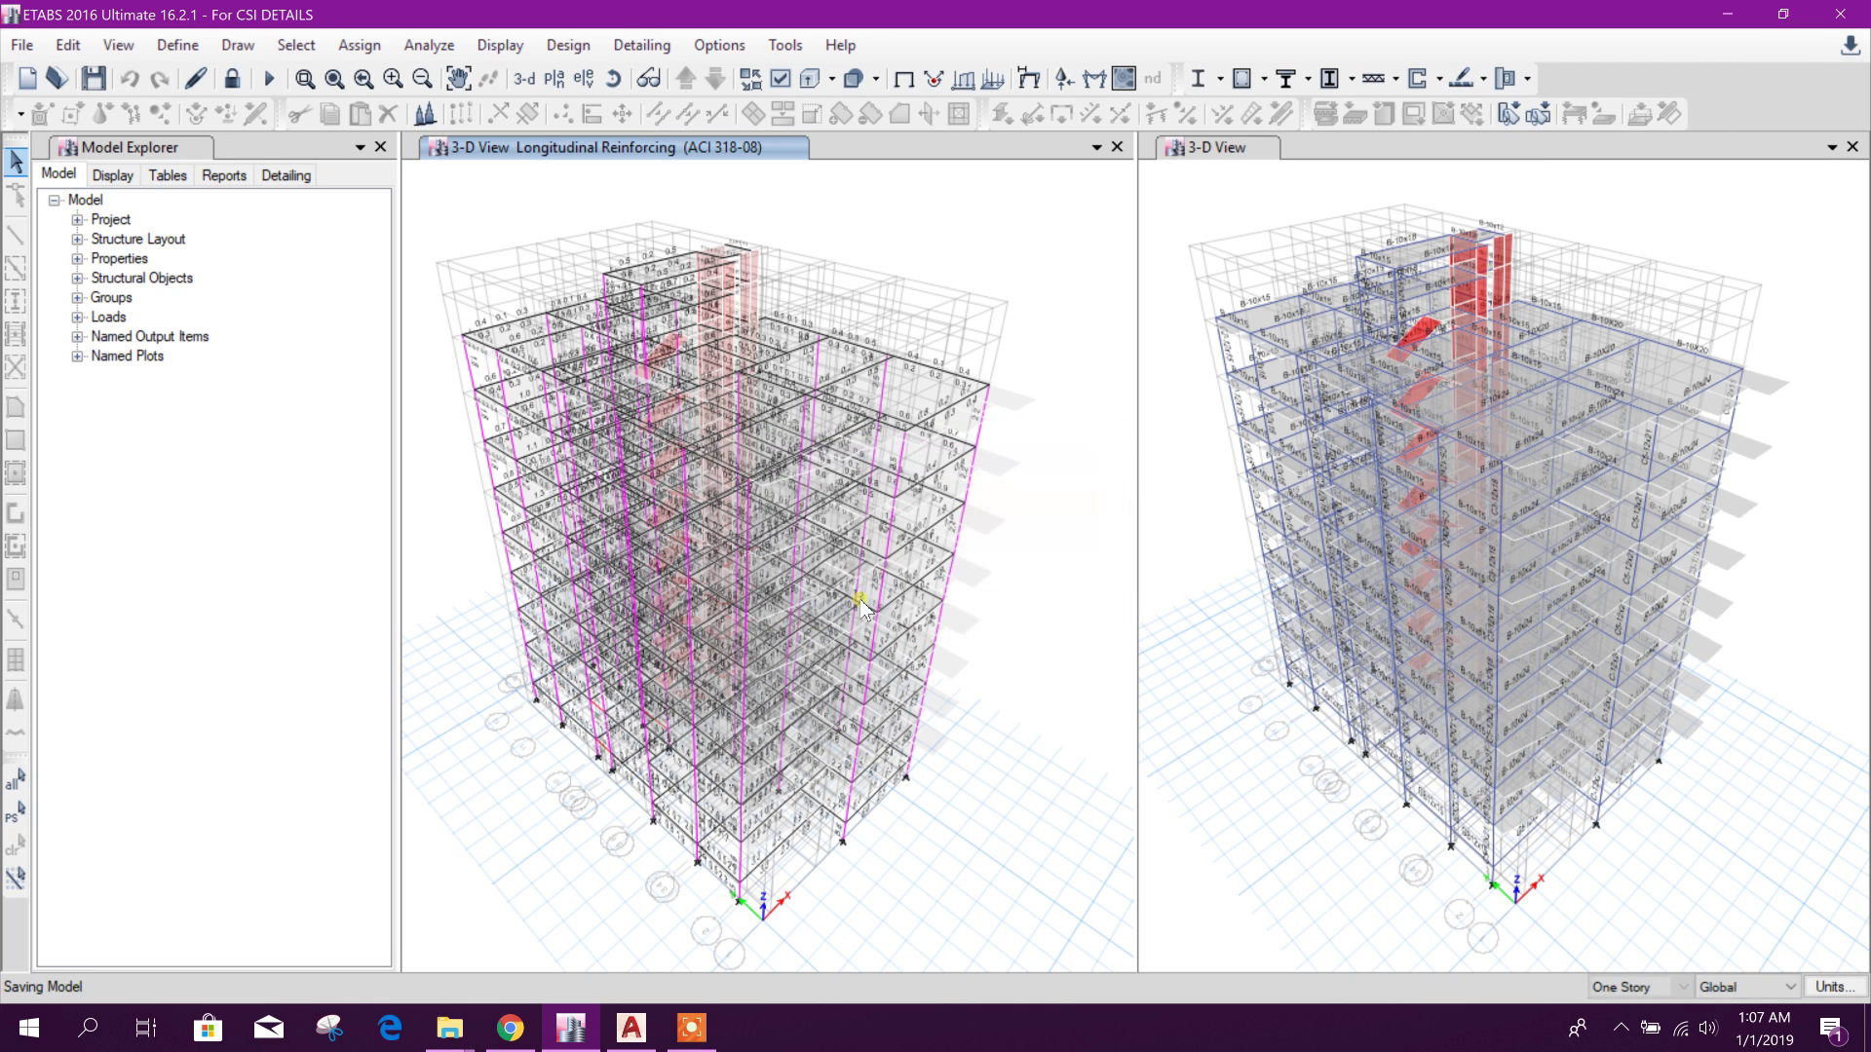
# - Switch to the CSI-Detailing 2018 V3.1 folder and launch CSI Detailing.exe for ETABS 2016 v16
pyautogui.click(448, 1028)
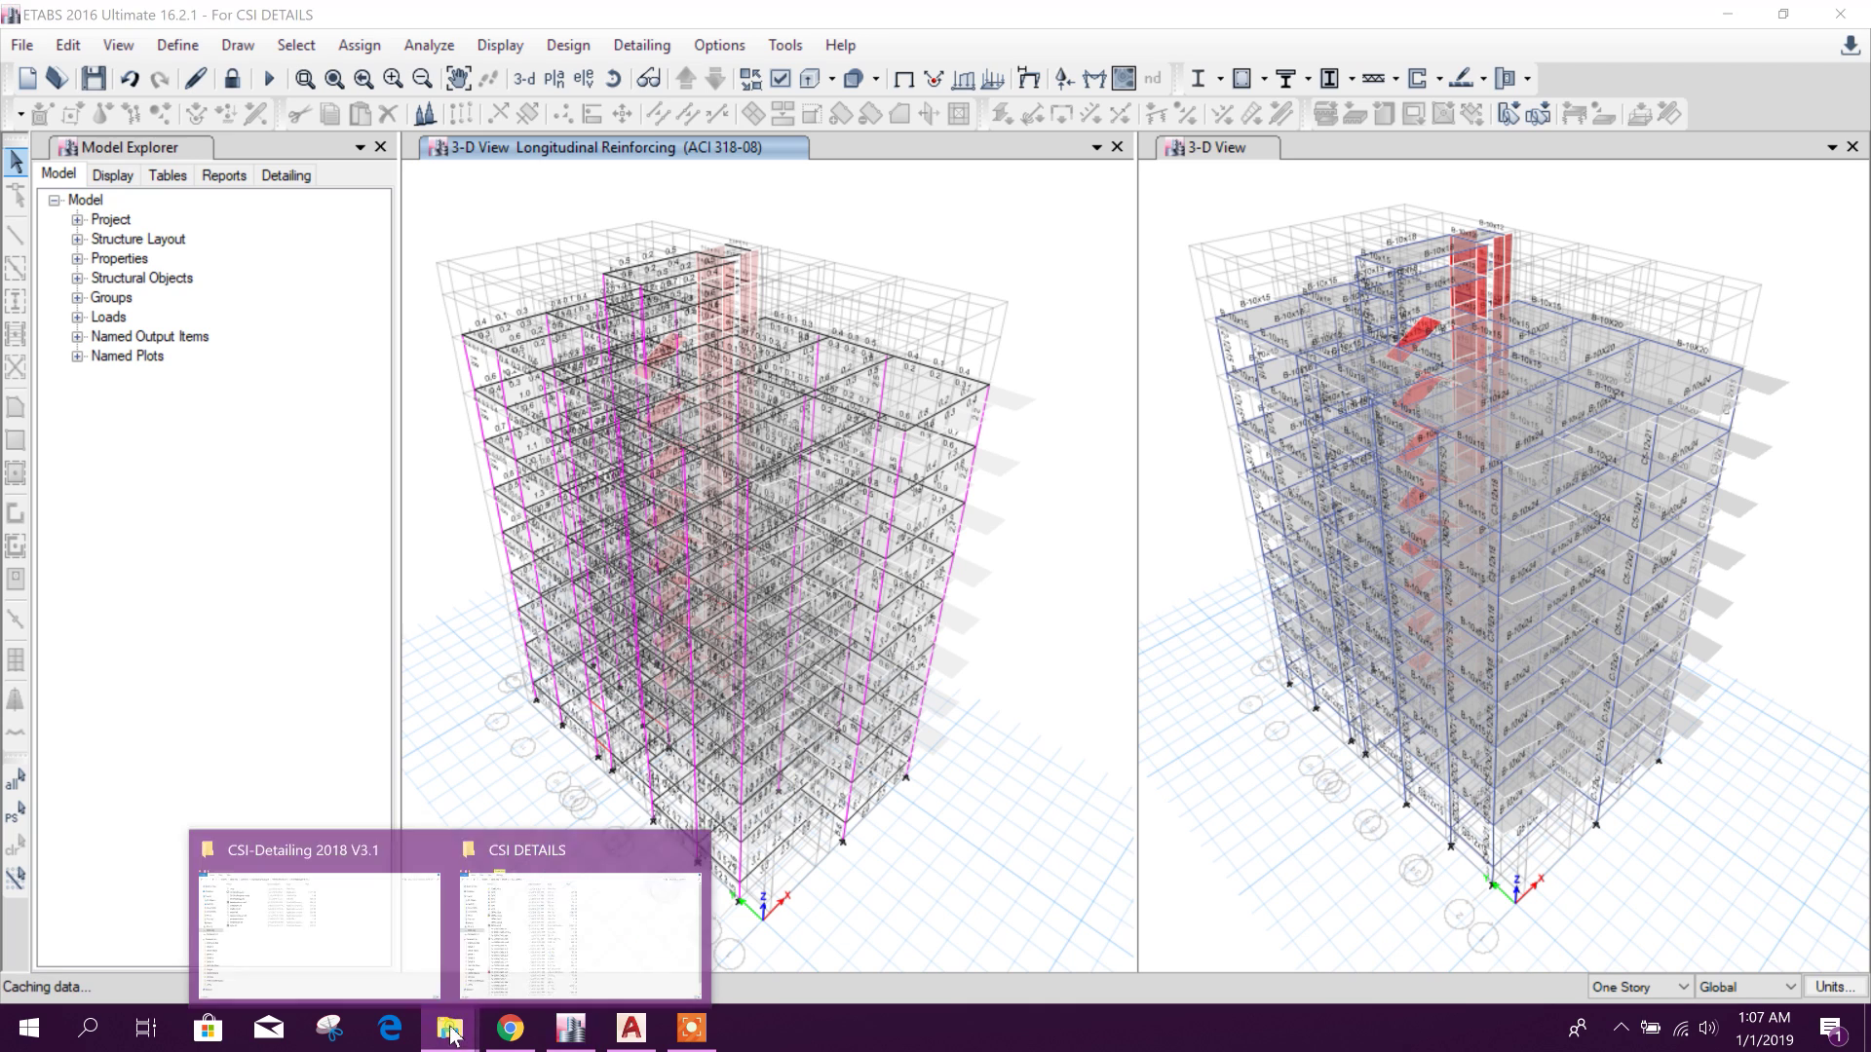
pyautogui.click(406, 919)
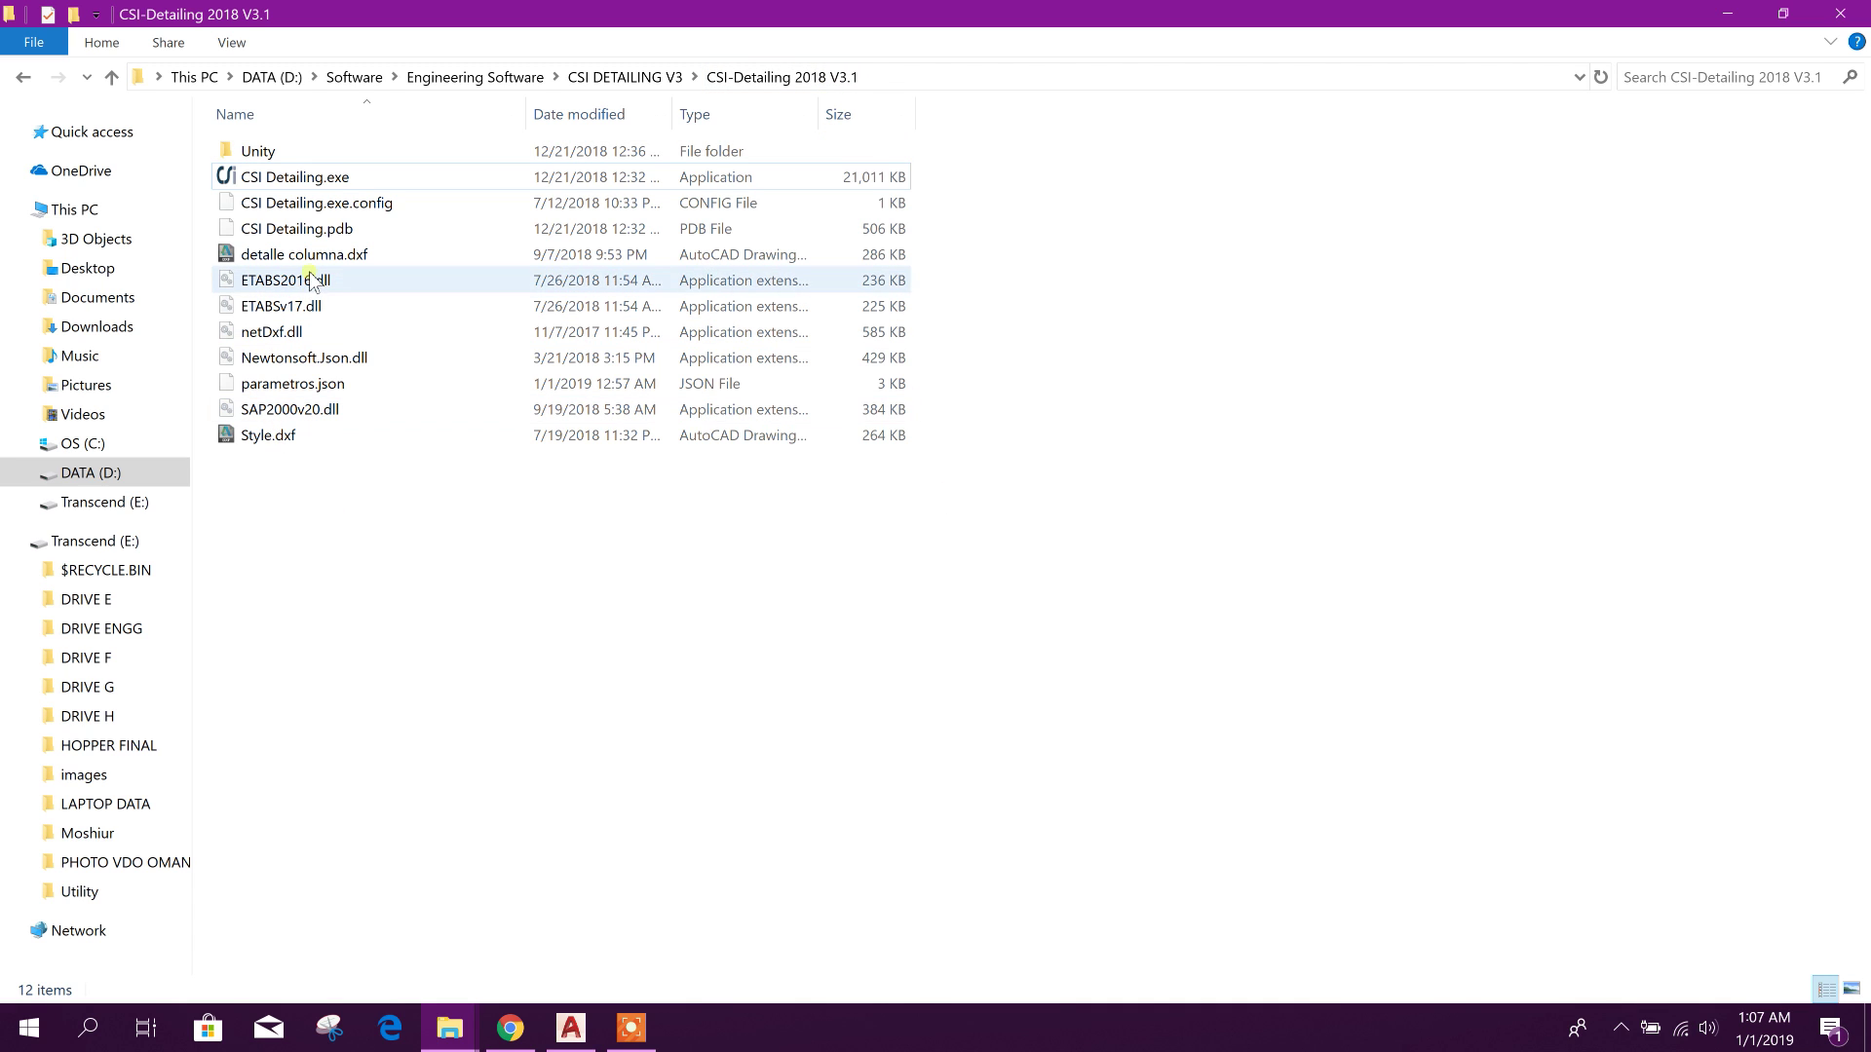
pyautogui.click(327, 176)
pyautogui.rightClick(326, 177)
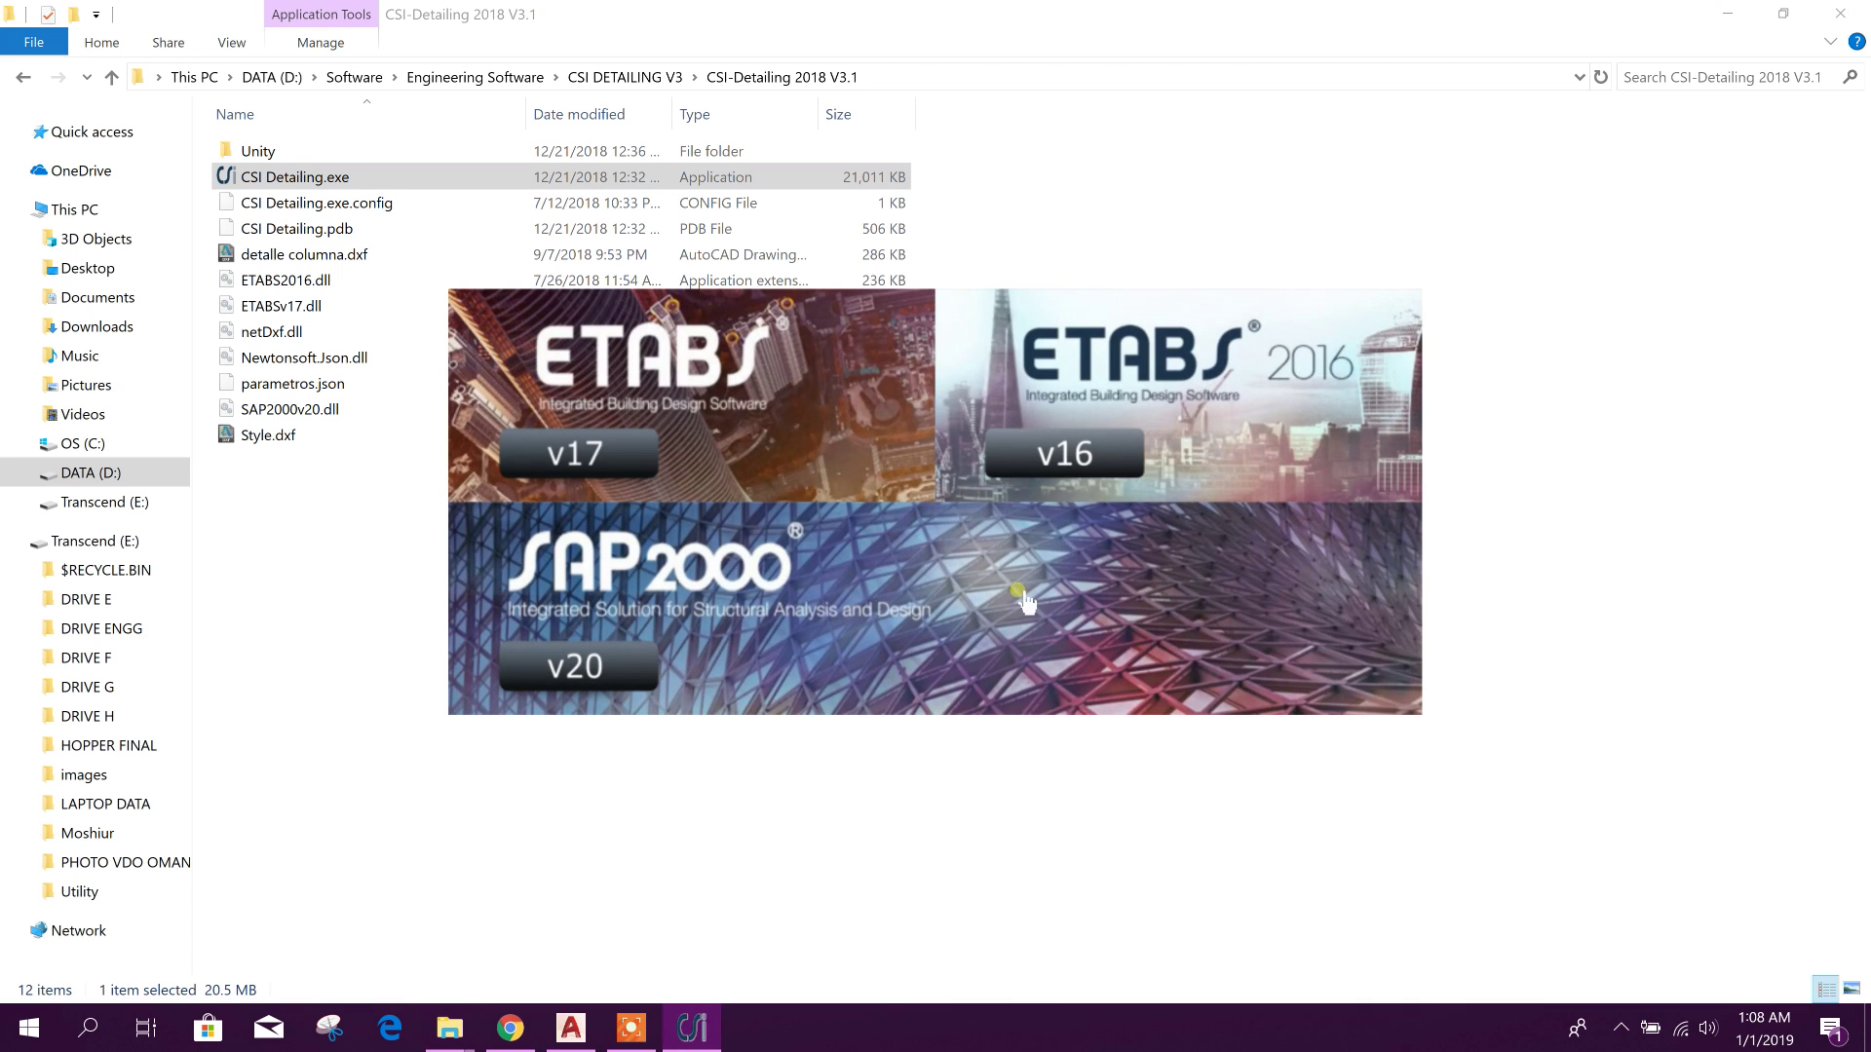
pyautogui.click(1077, 462)
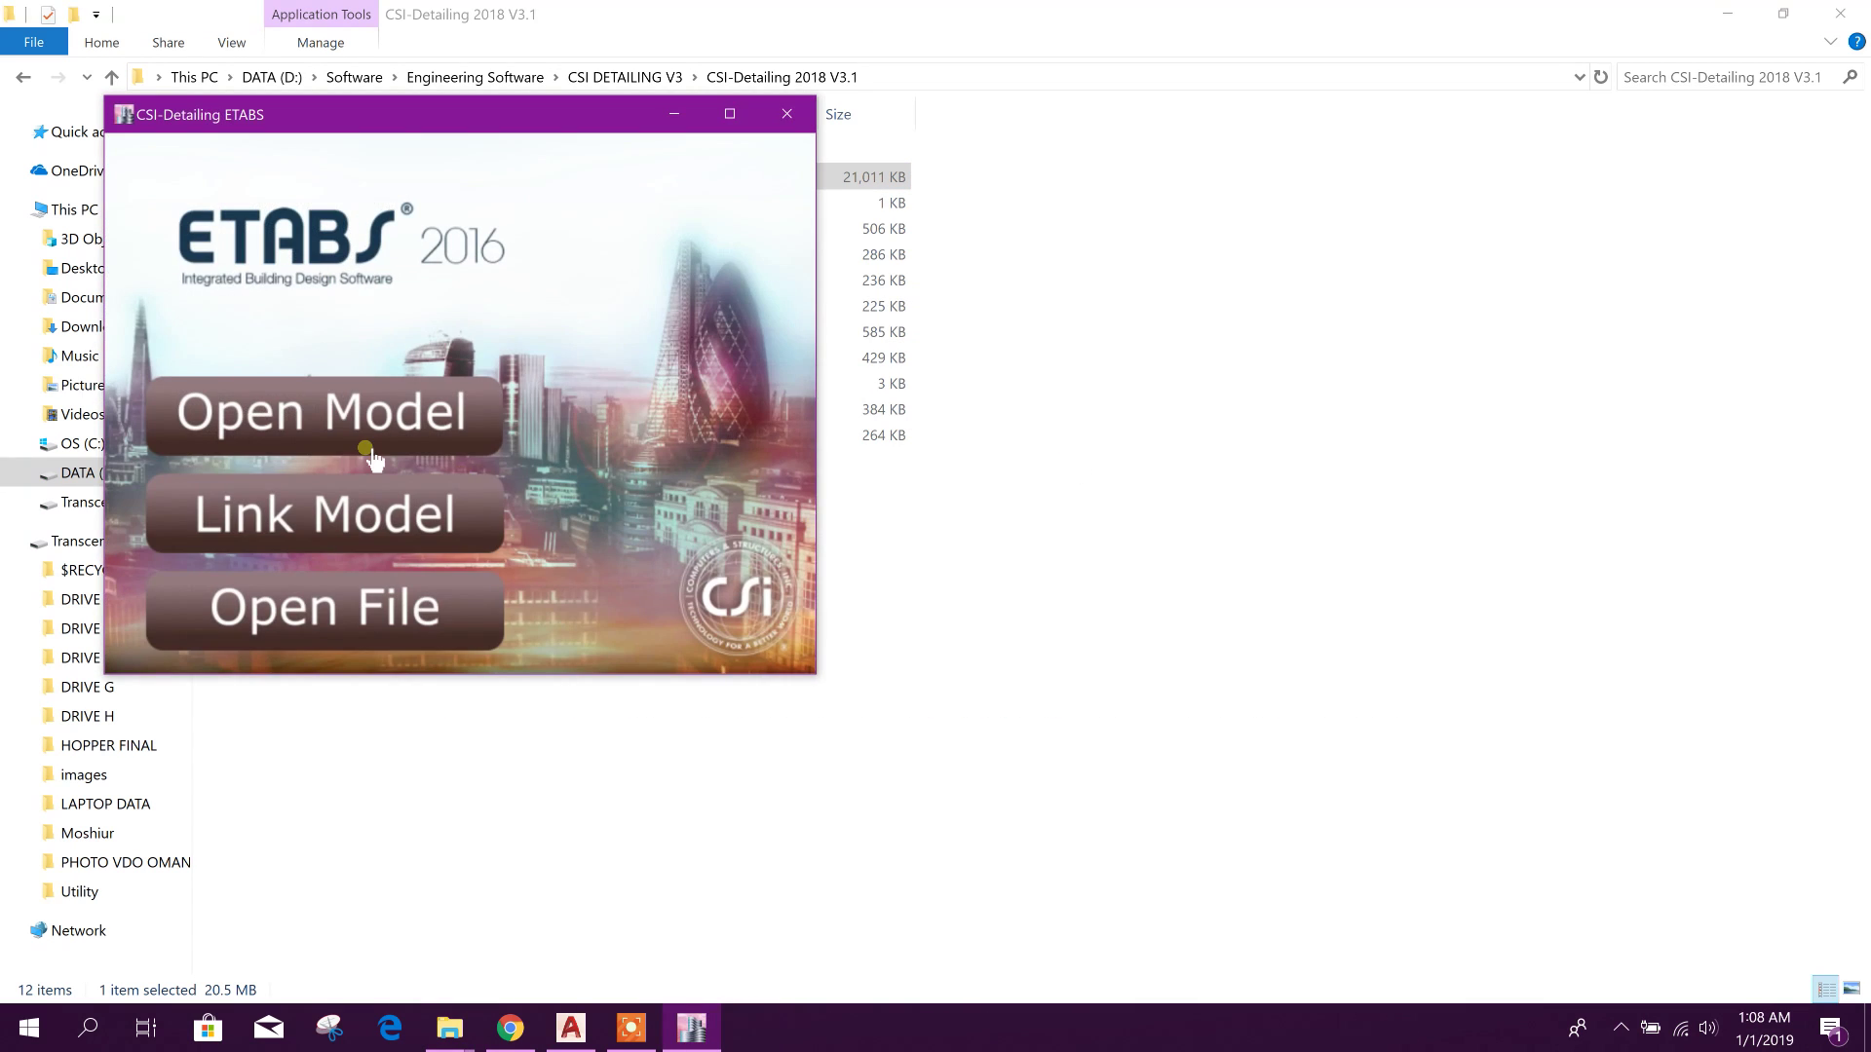
# - Open the model For CSI DETAILS.EDB from the CSI DETAILS folder in CSI-Detailing
pyautogui.click(342, 426)
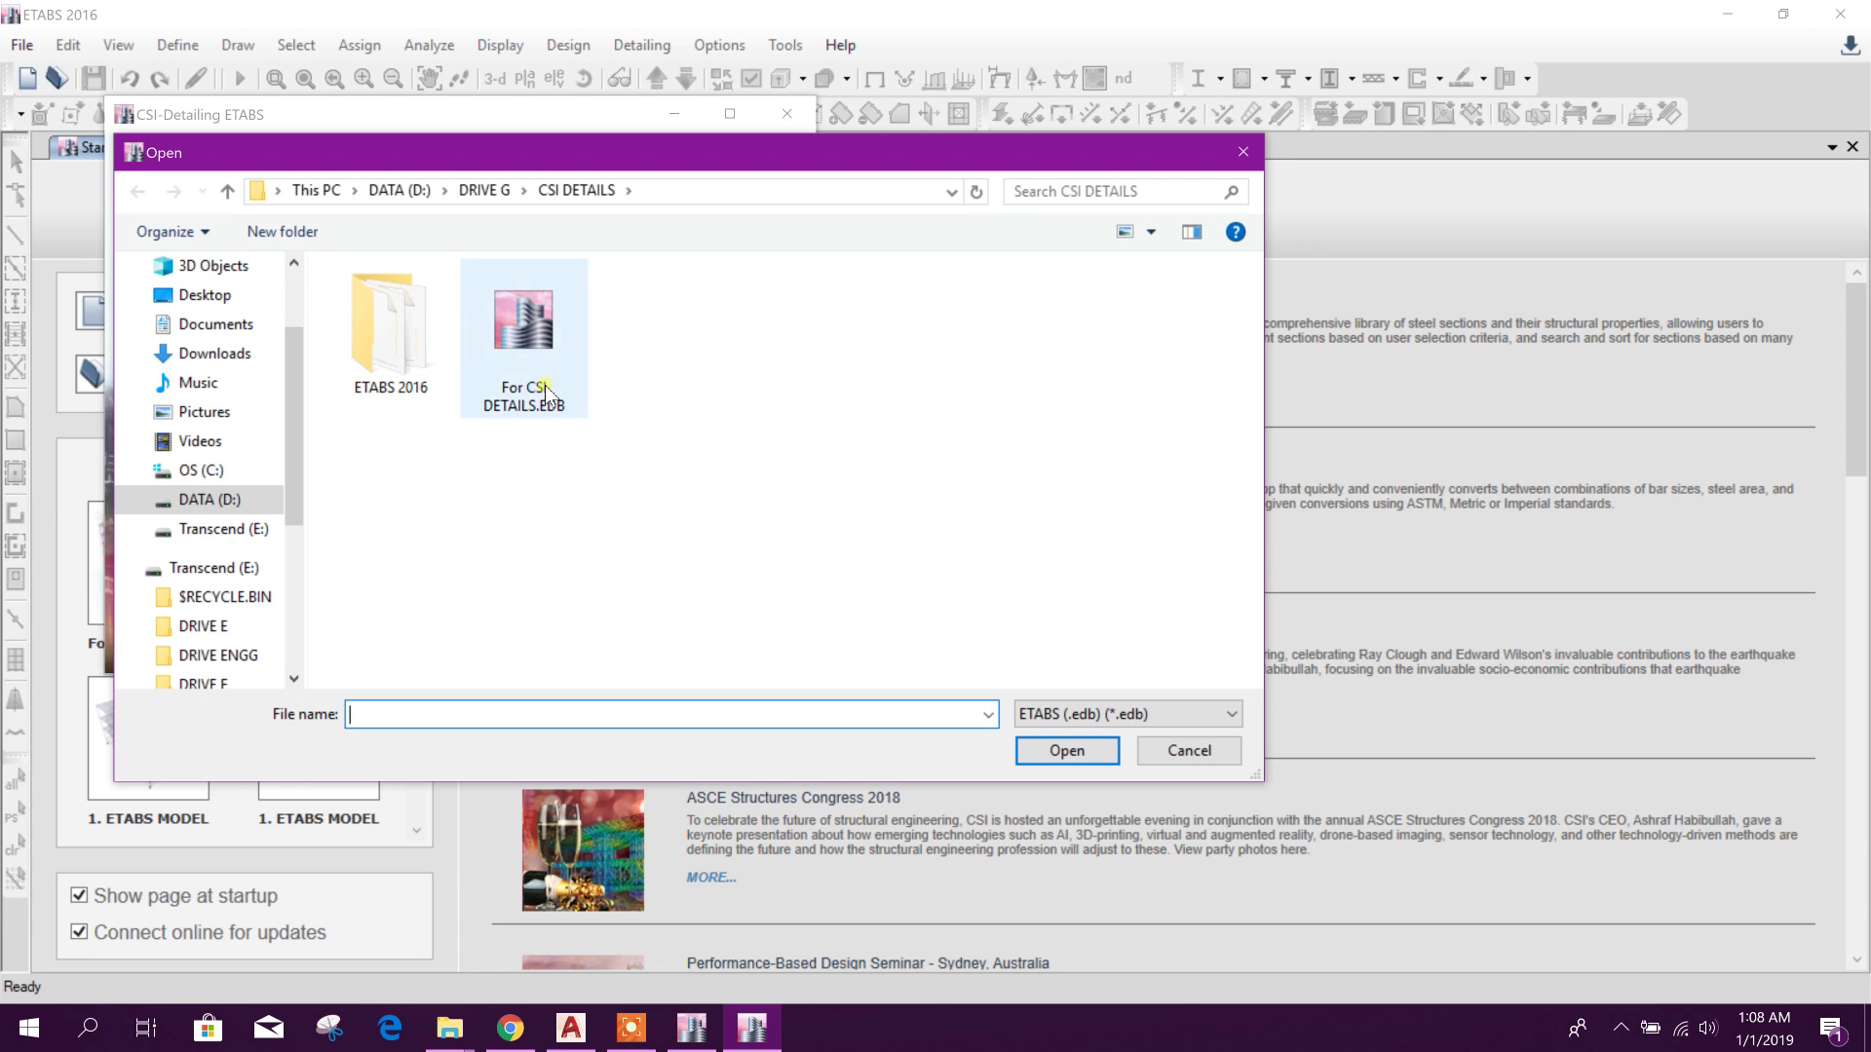
pyautogui.click(545, 384)
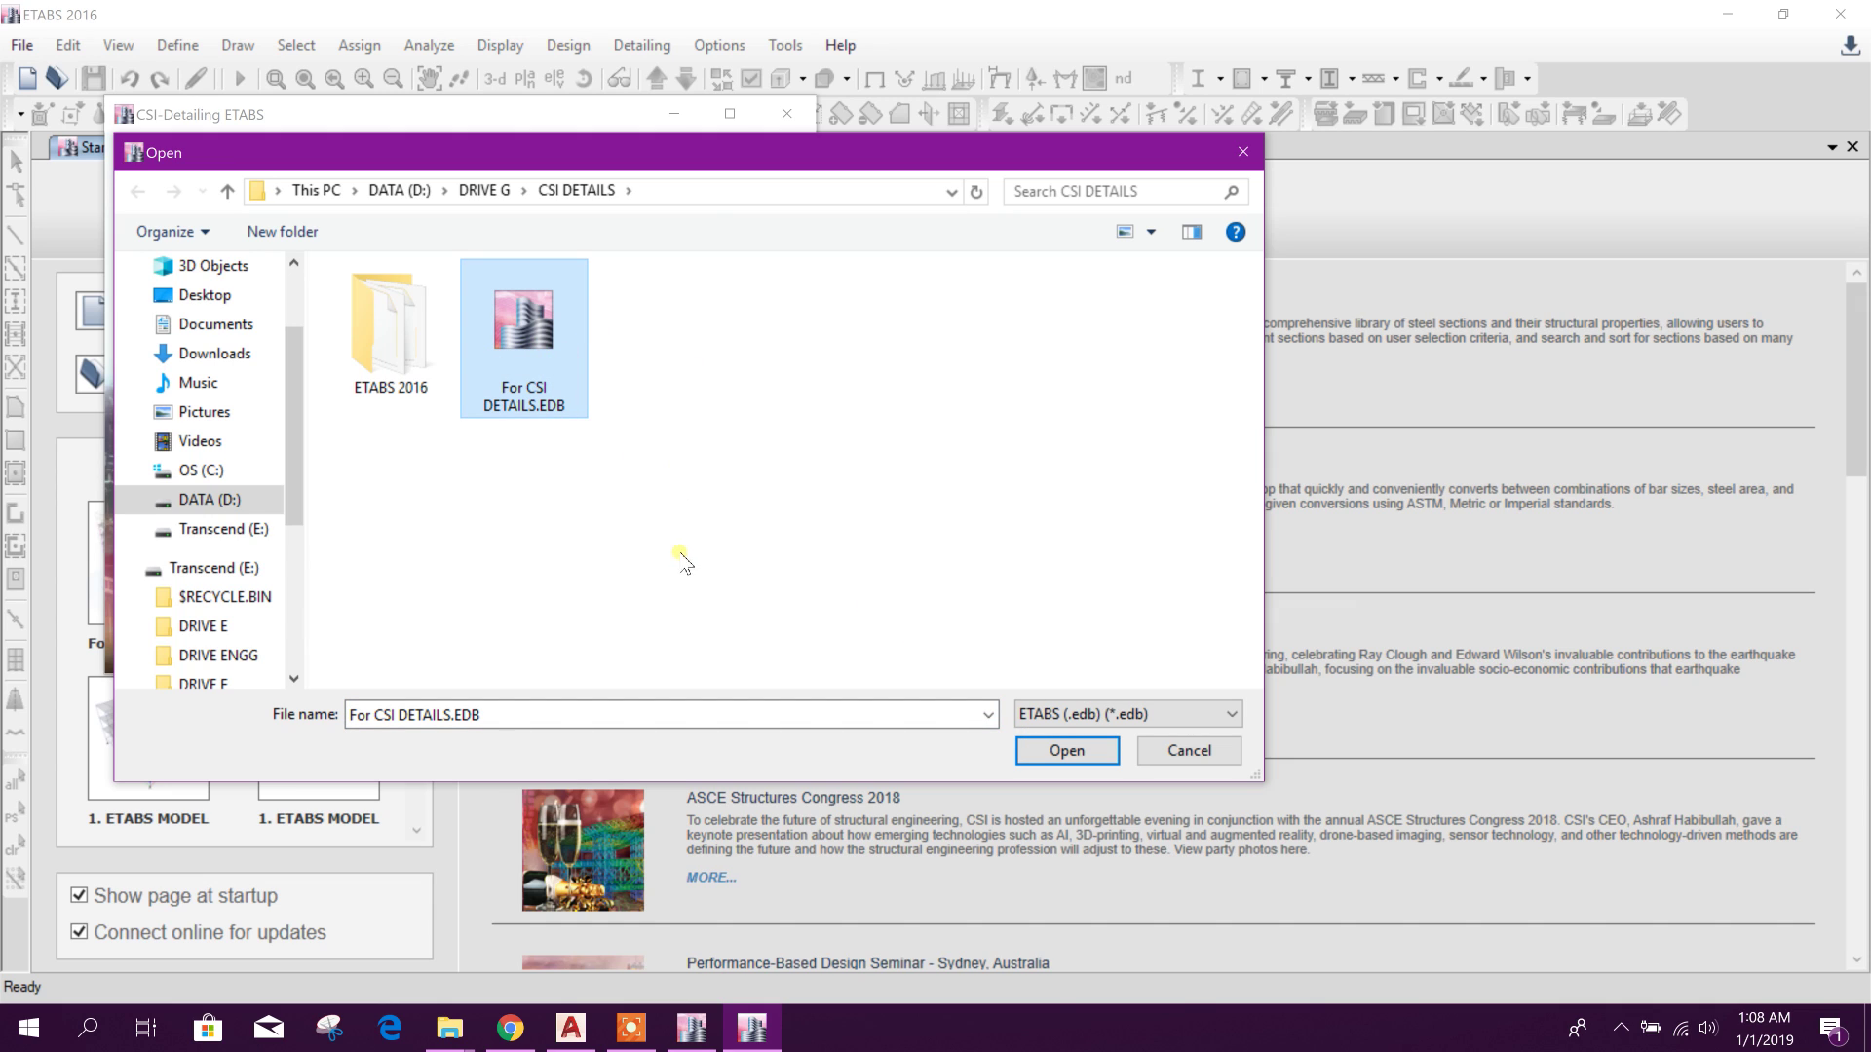
pyautogui.click(1069, 752)
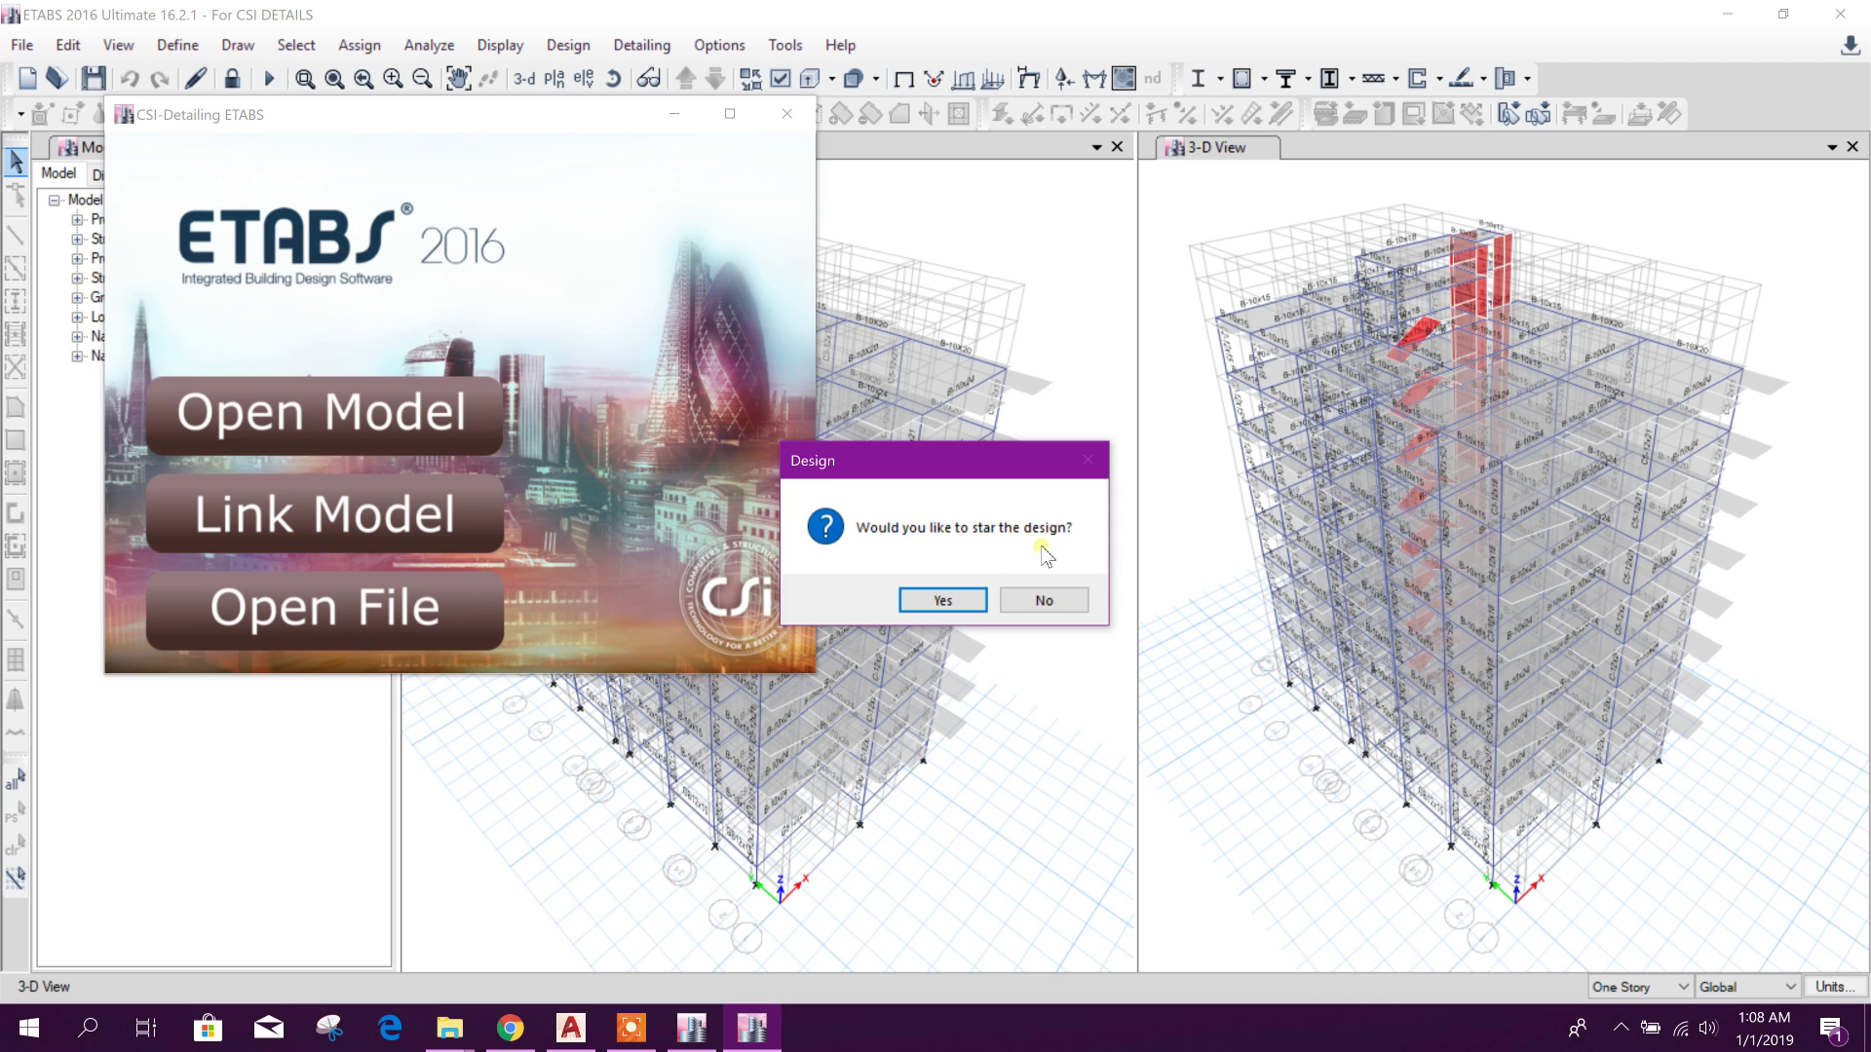
# - Start the design of the loaded model and read its design data into CSI-Detailing
pyautogui.click(959, 601)
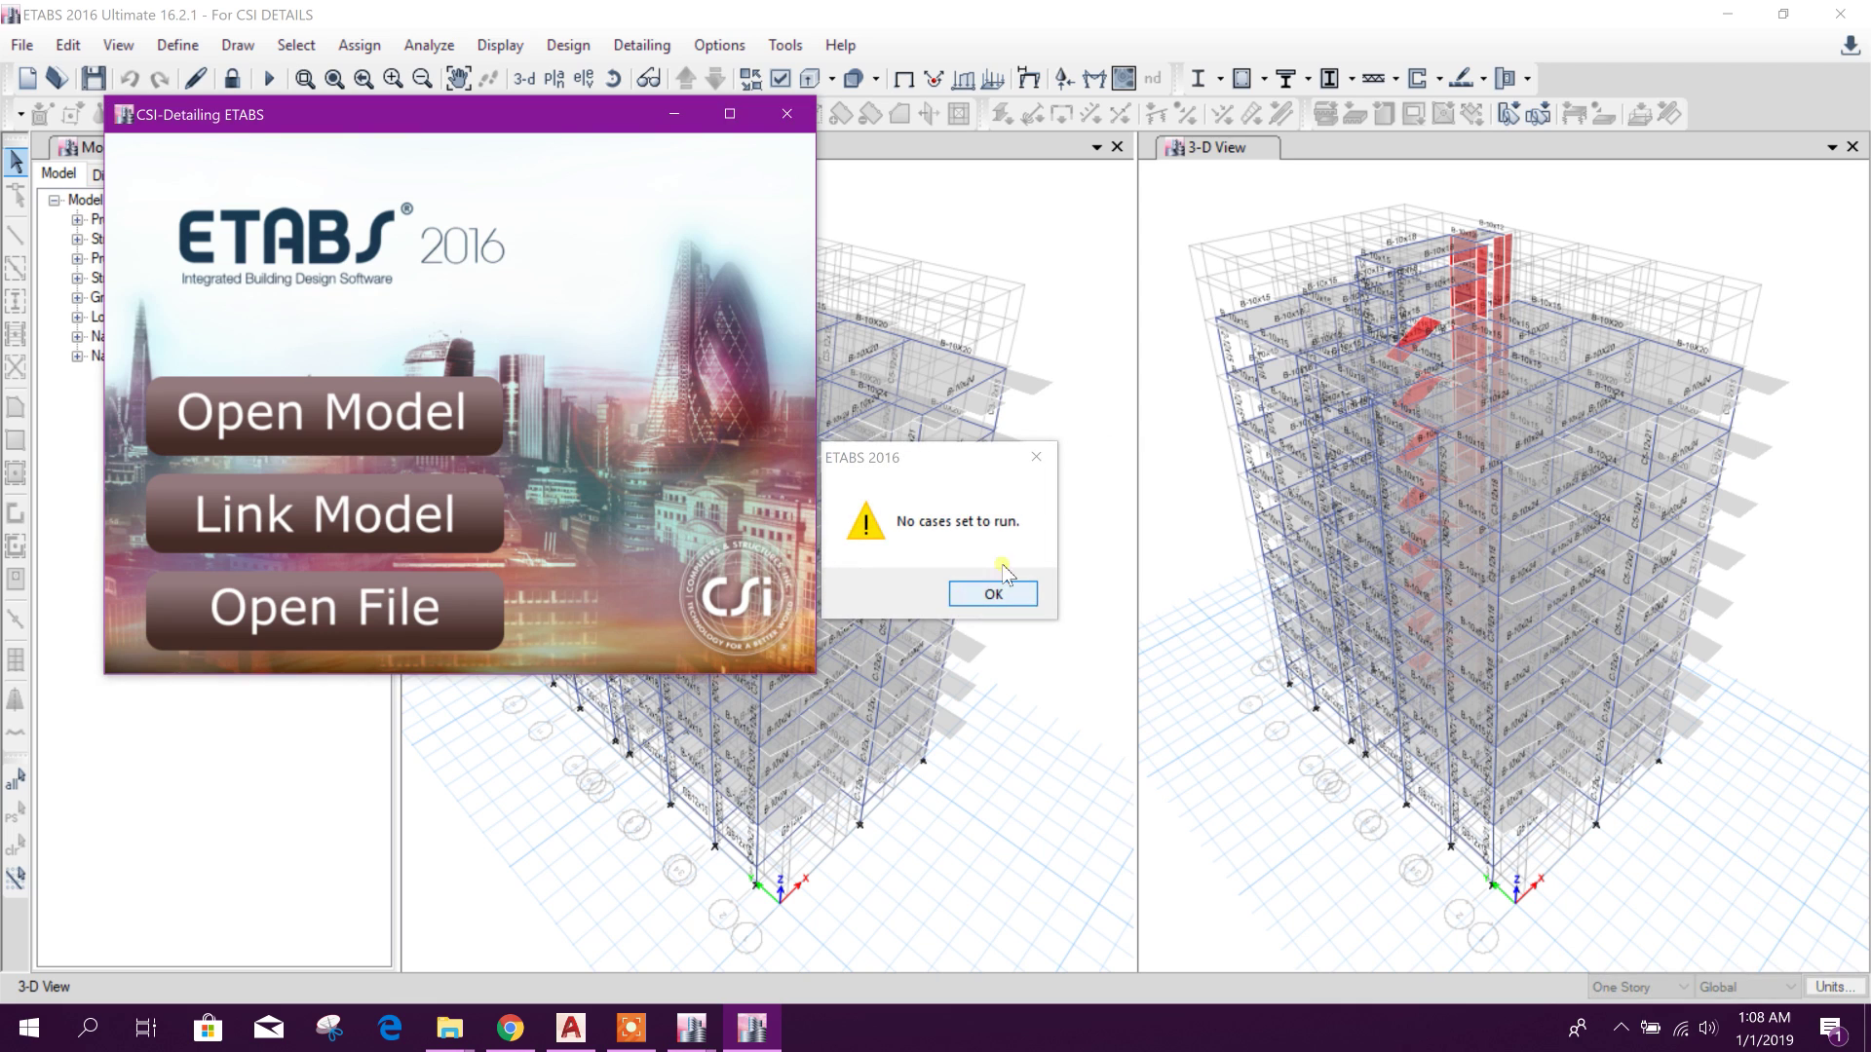
pyautogui.click(990, 586)
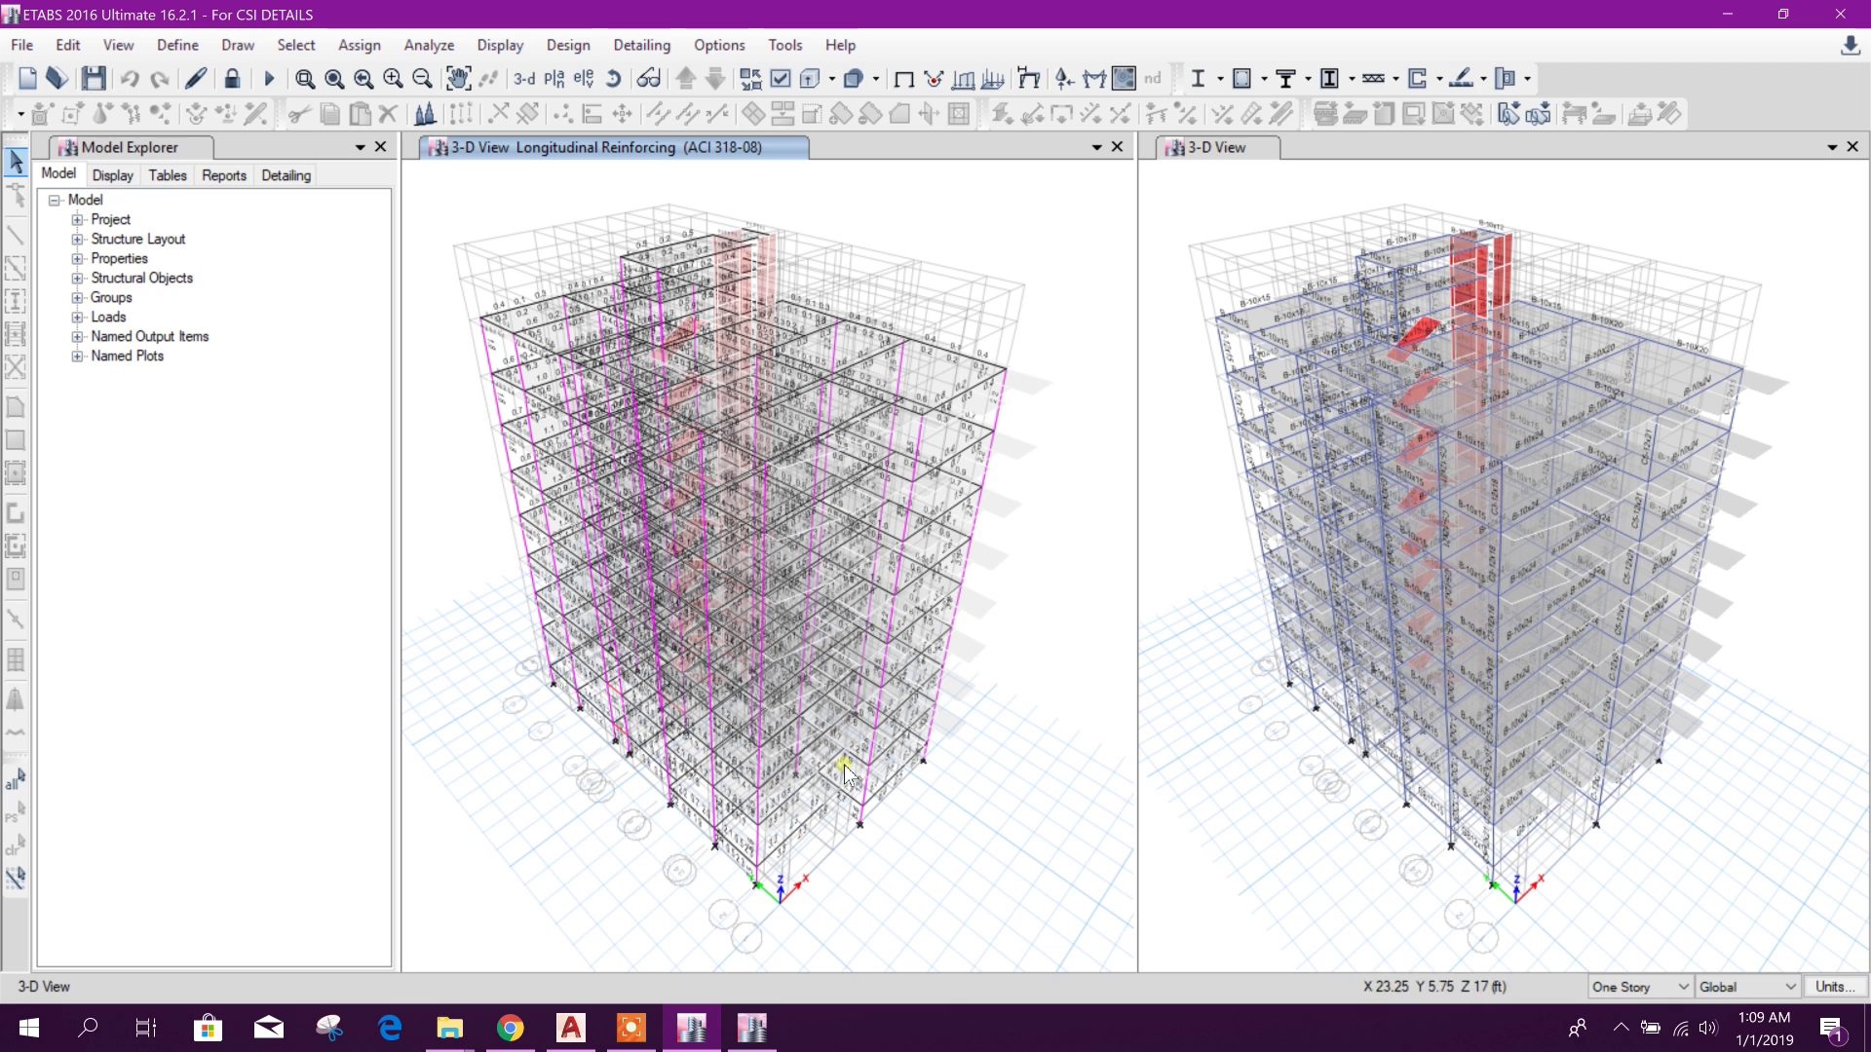
pyautogui.click(756, 1033)
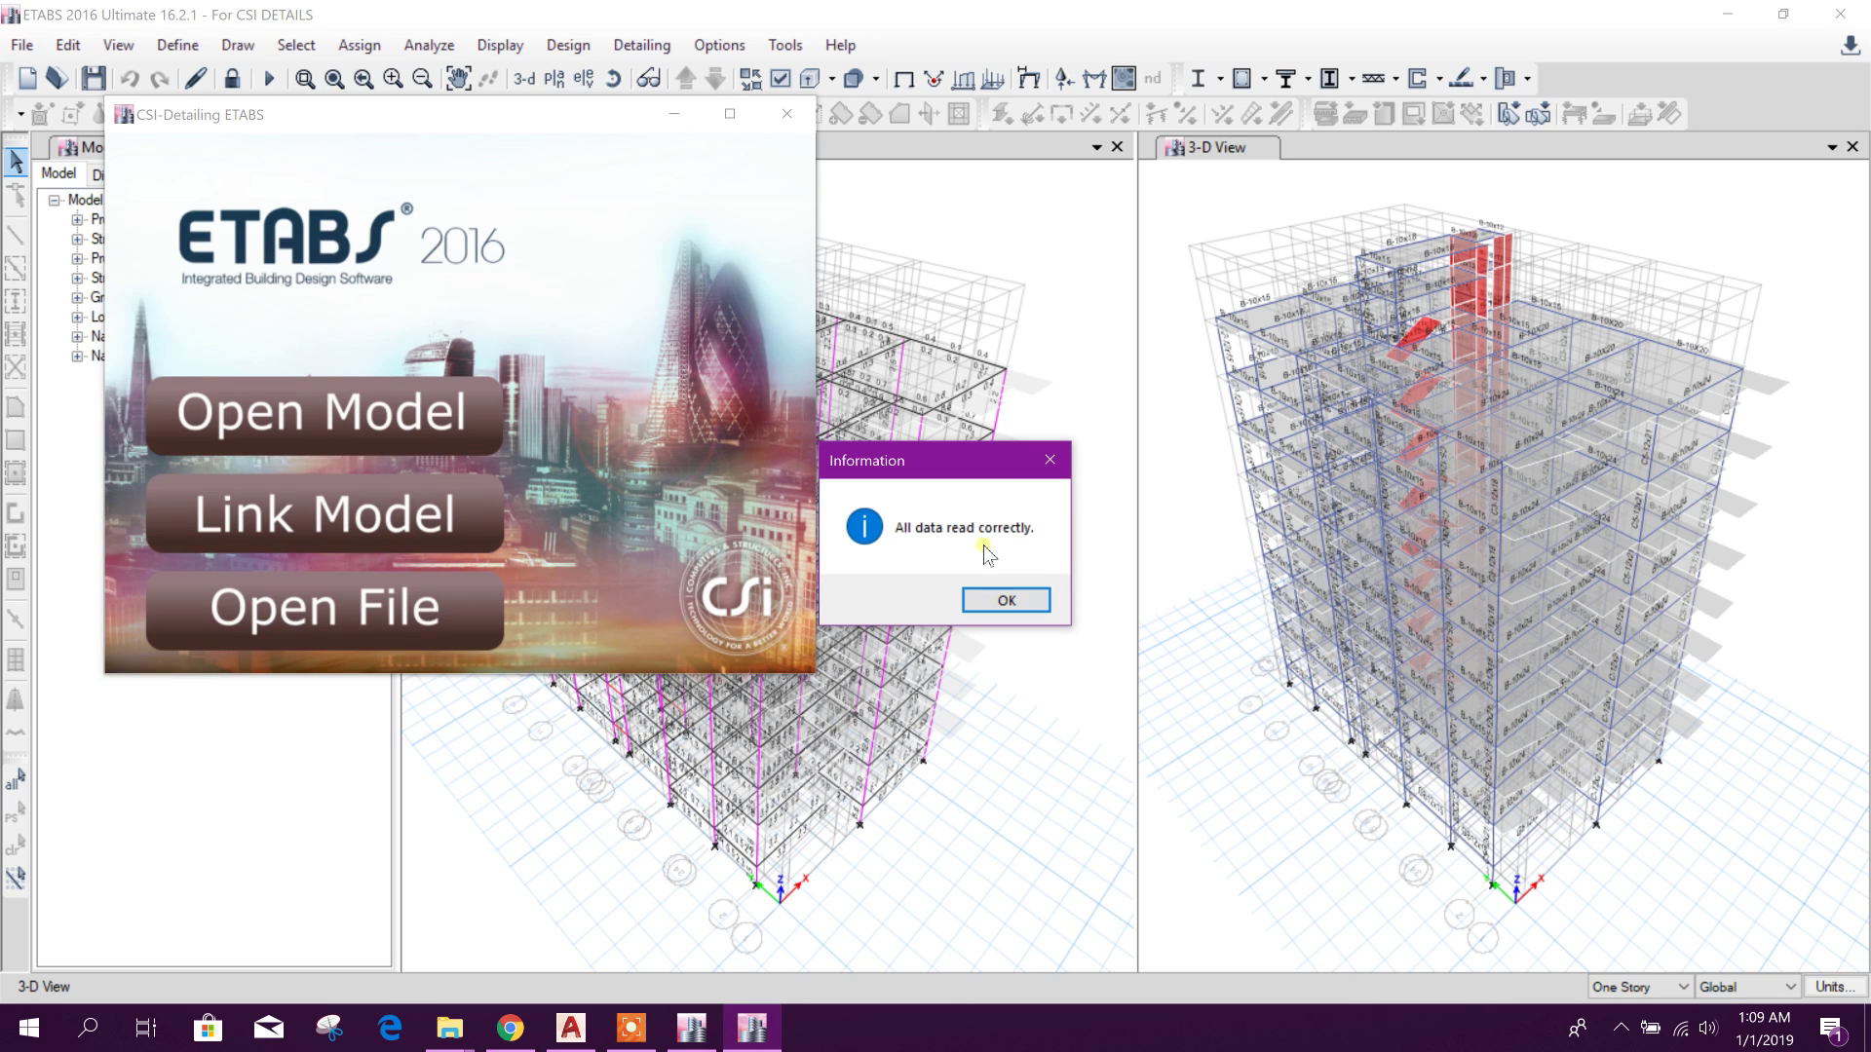
pyautogui.click(1008, 599)
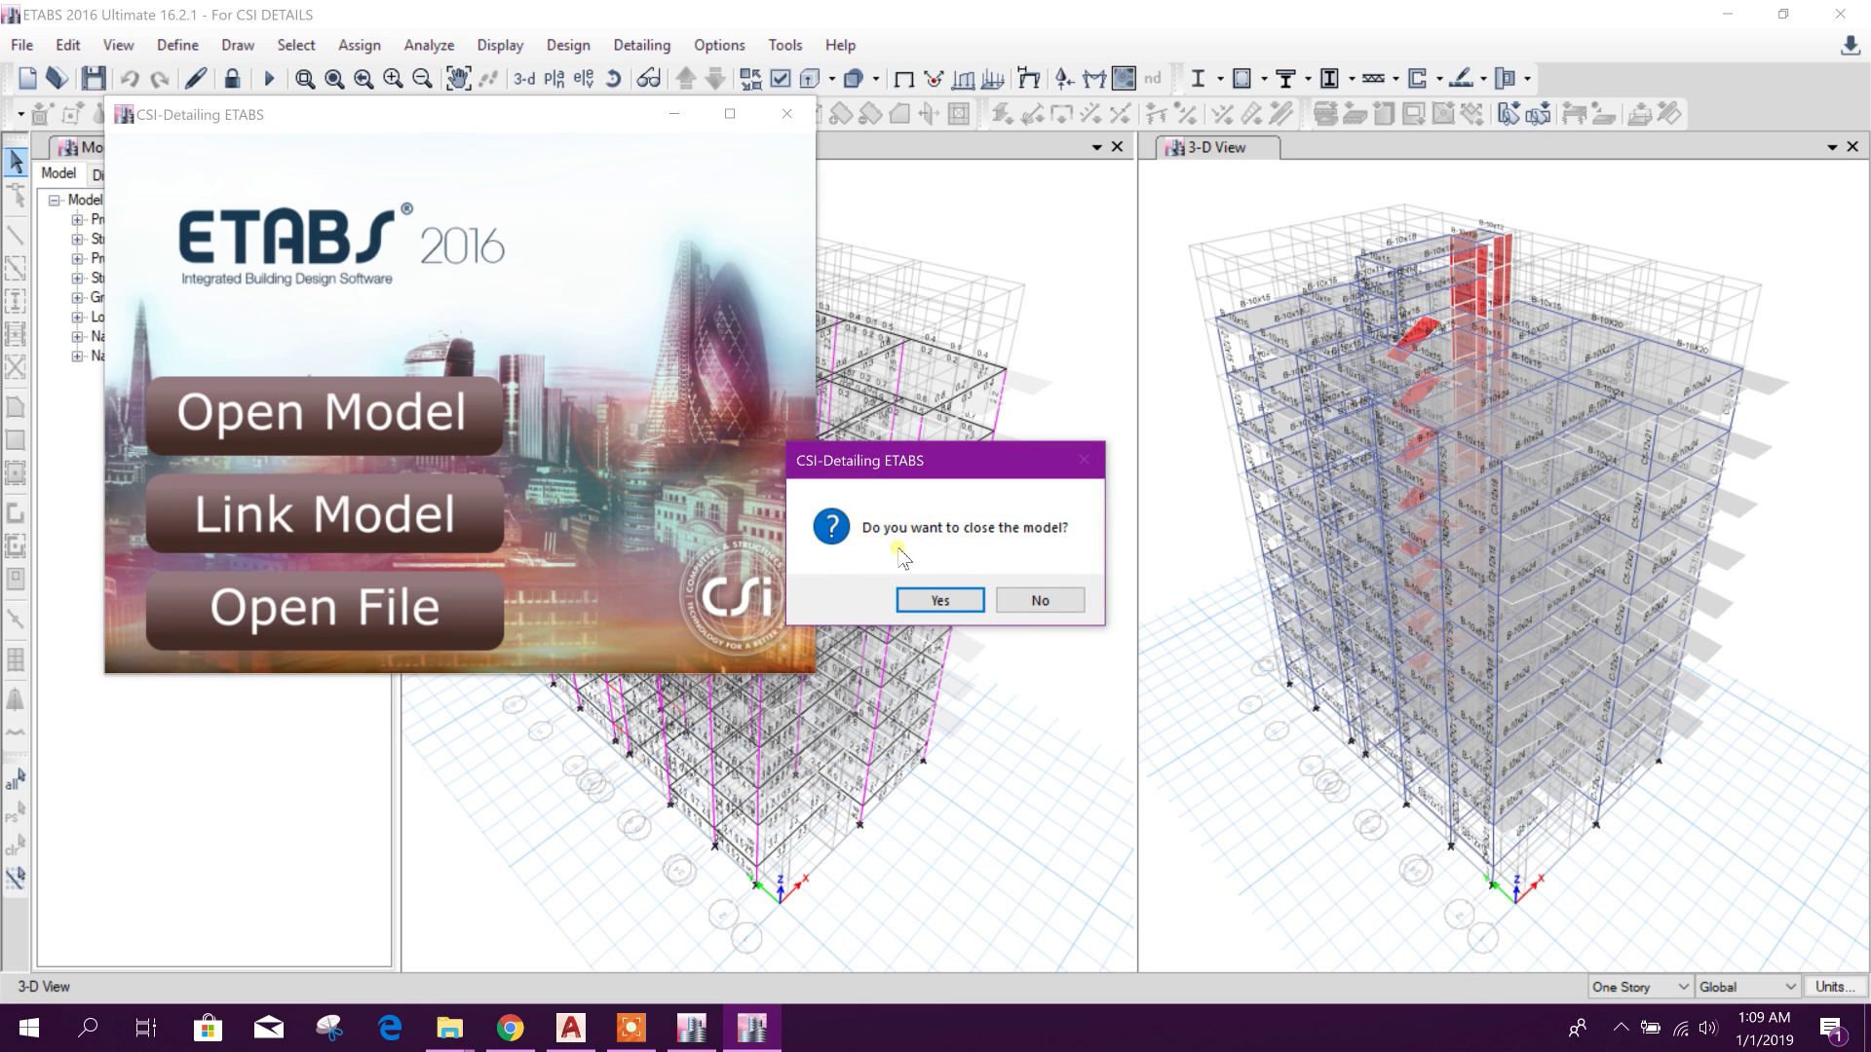
# - Keep the ETABS model open and create the 3D detailing model in a maximized window
pyautogui.click(1025, 600)
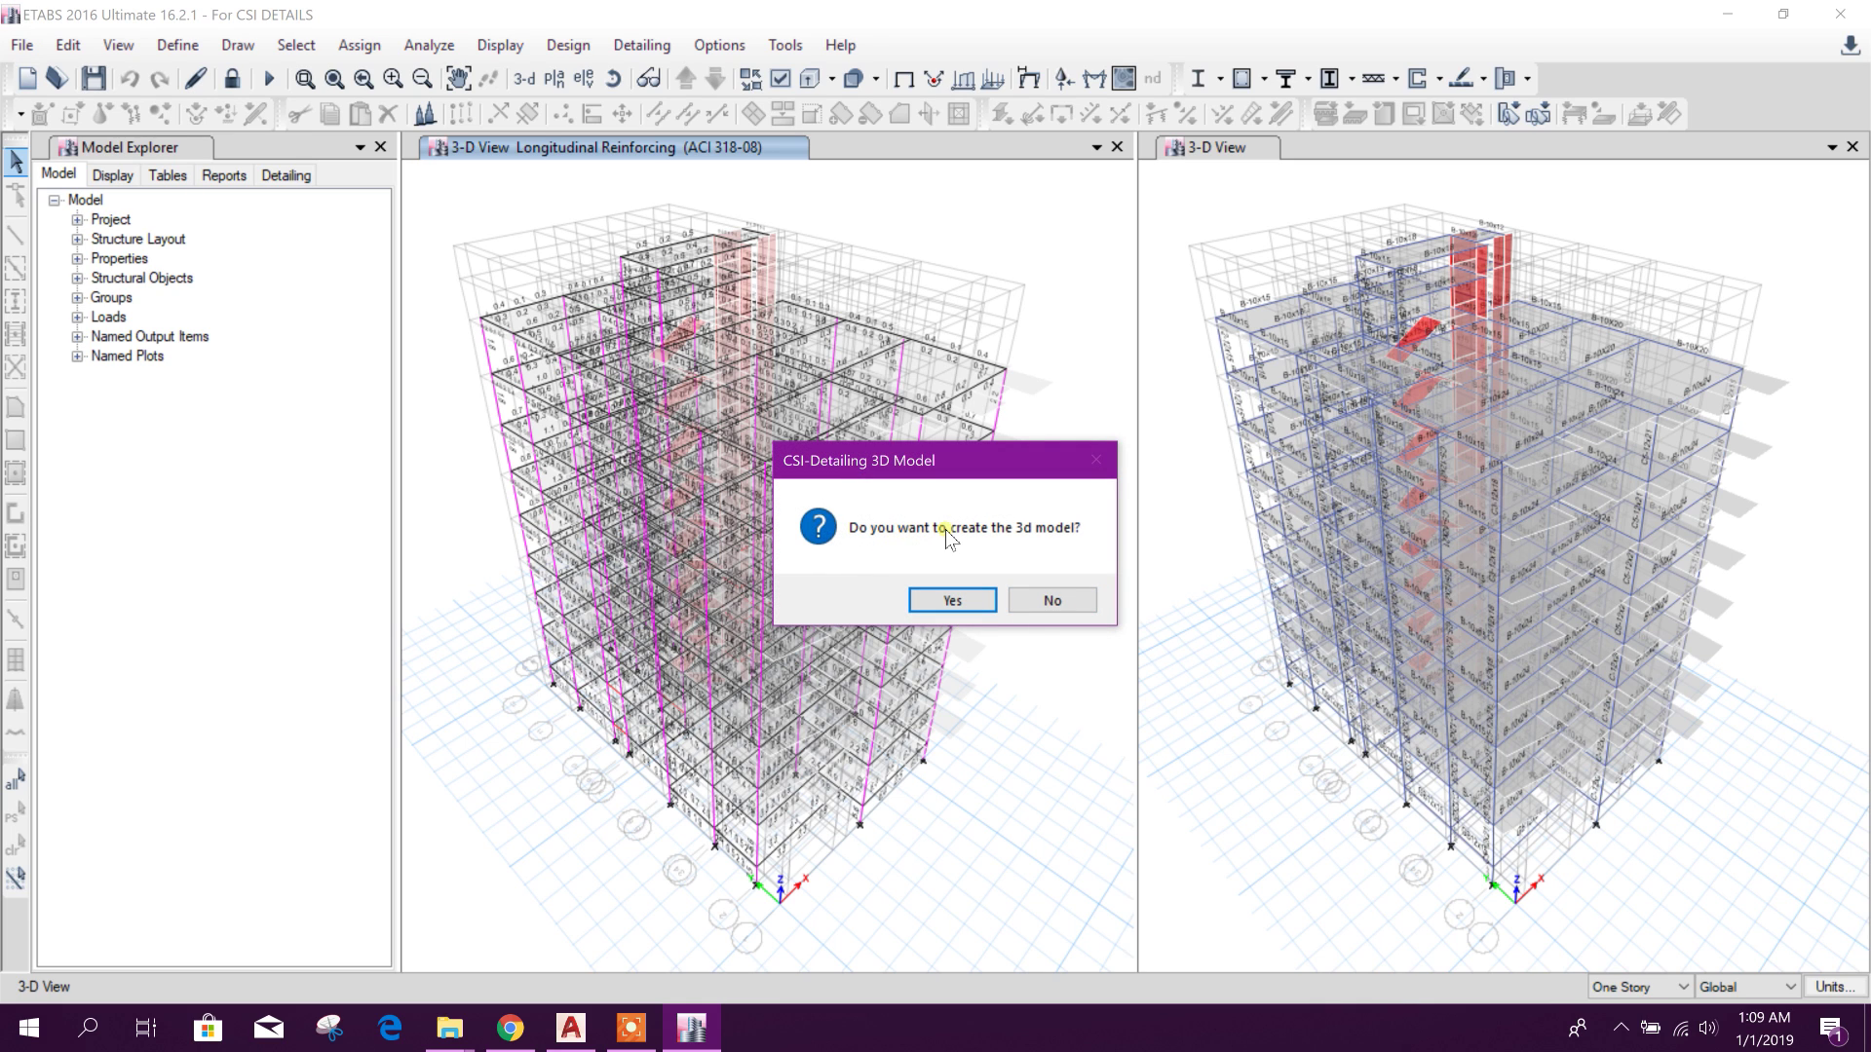
pyautogui.click(979, 602)
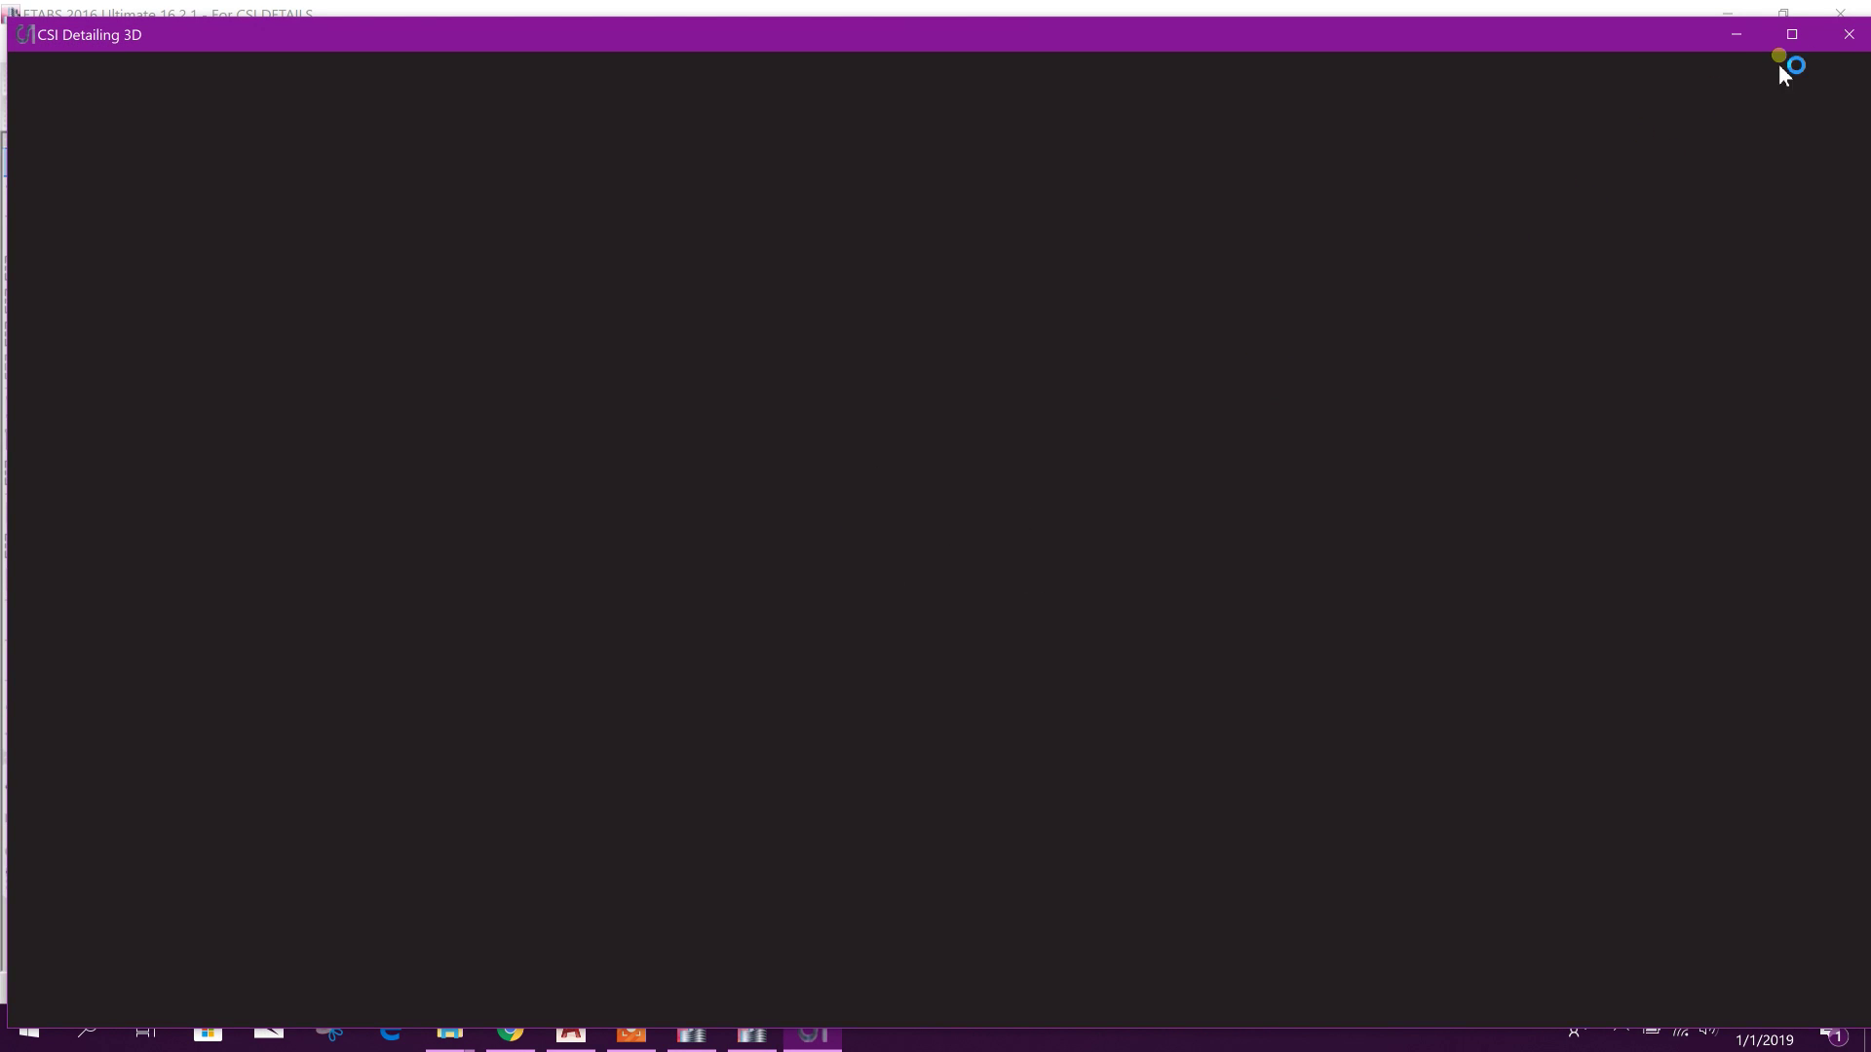
pyautogui.click(1794, 49)
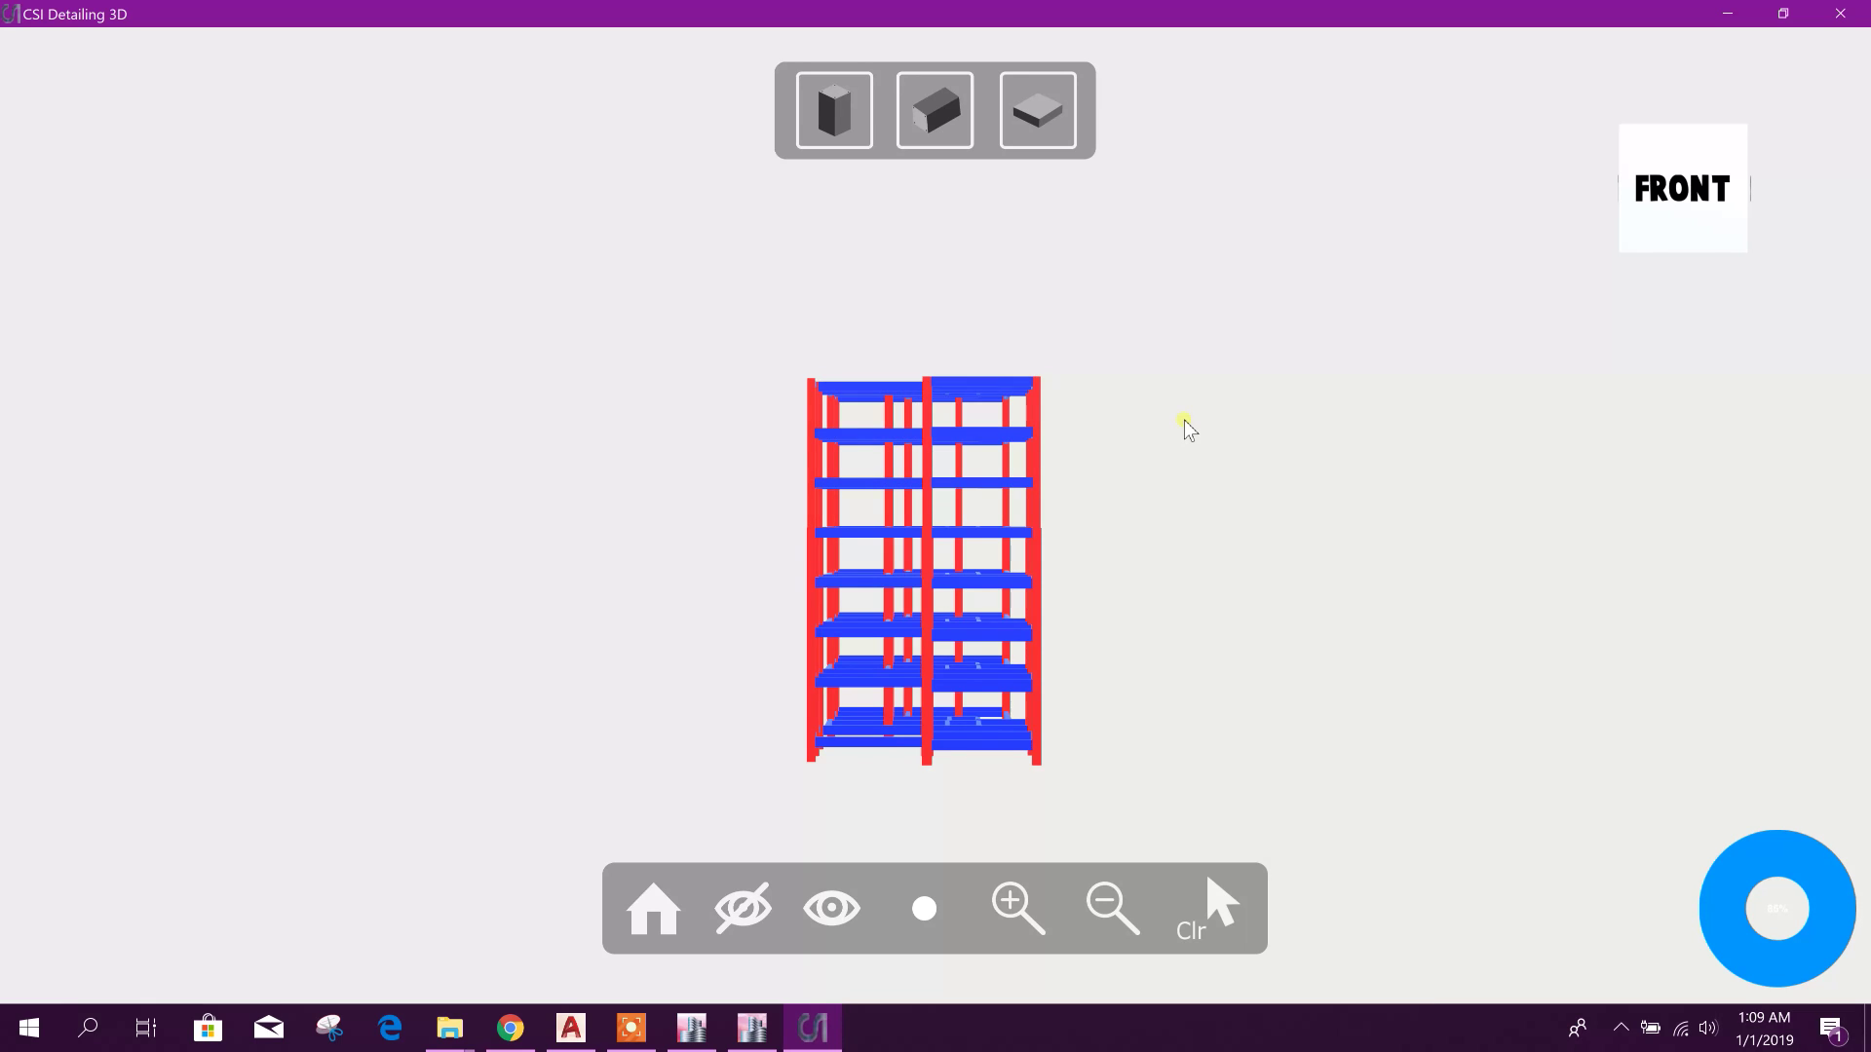
# - Save the grid elevation views as a DXF named GR on the Desktop, without saving the 3D or closing its viewer
pyautogui.click(1839, 14)
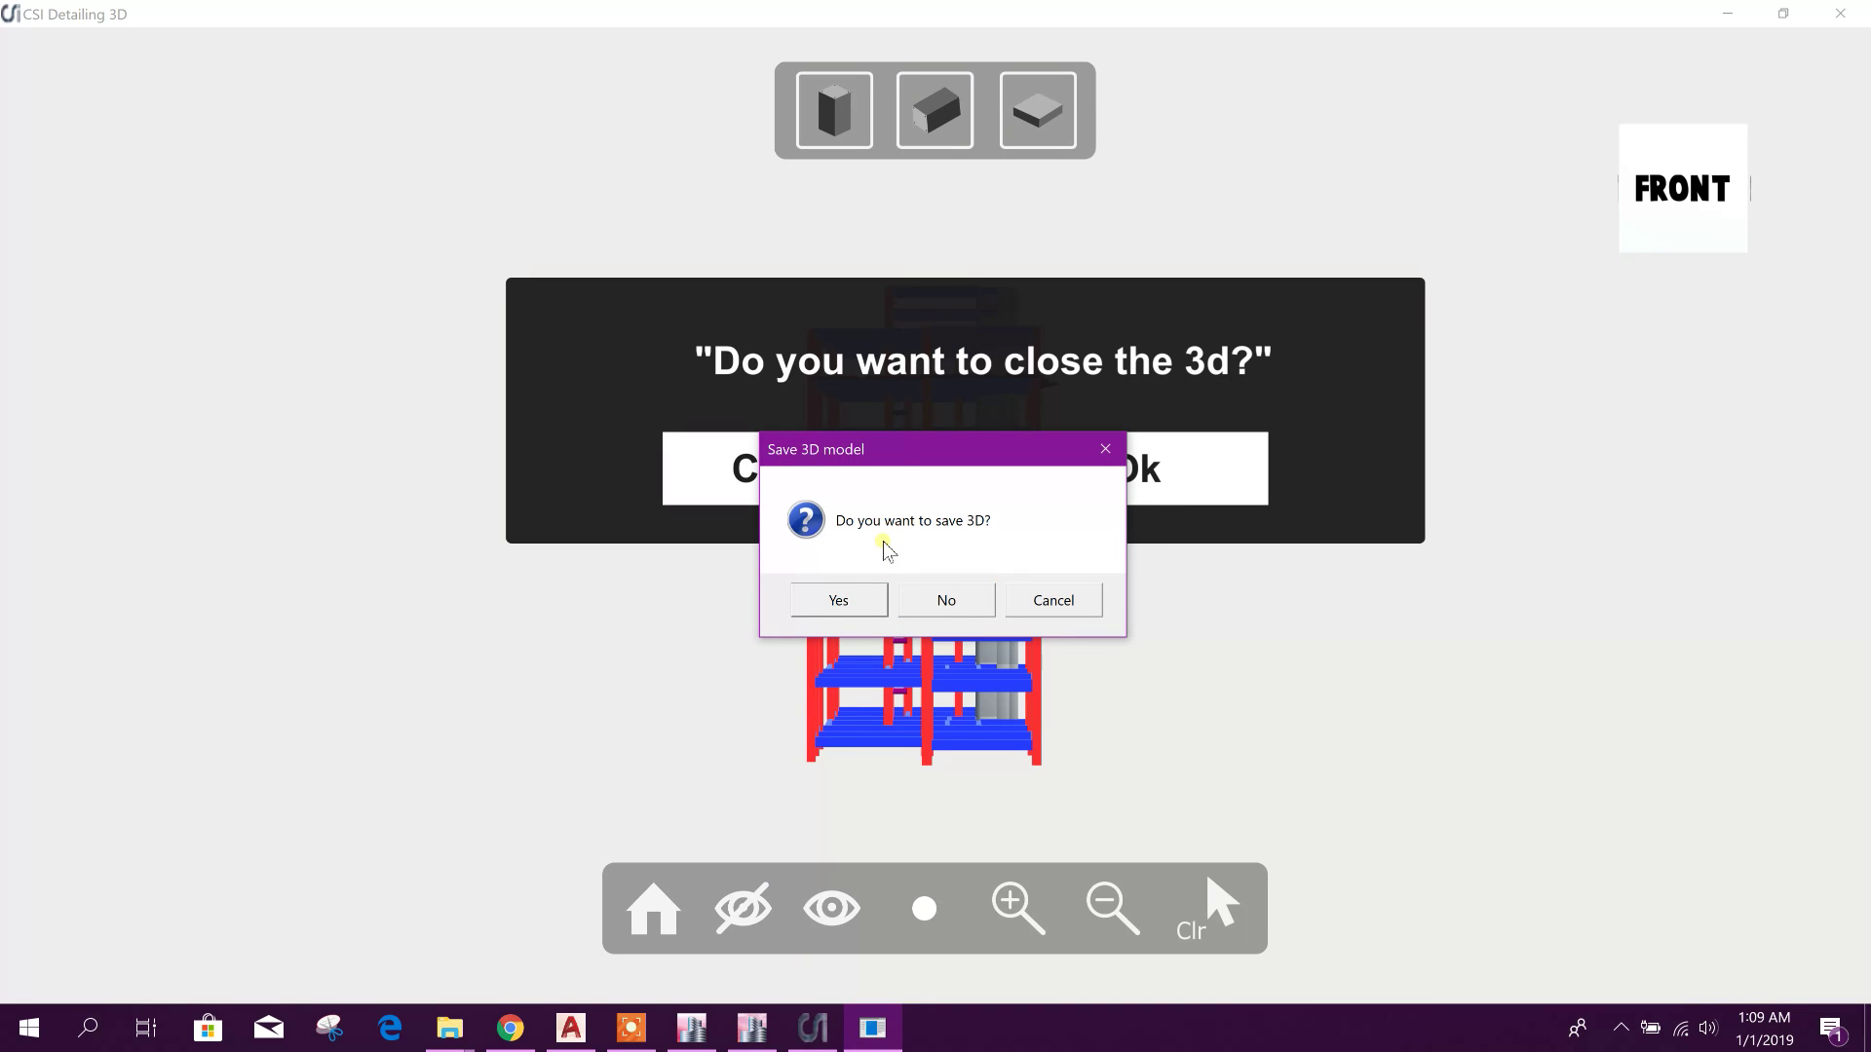
pyautogui.click(929, 607)
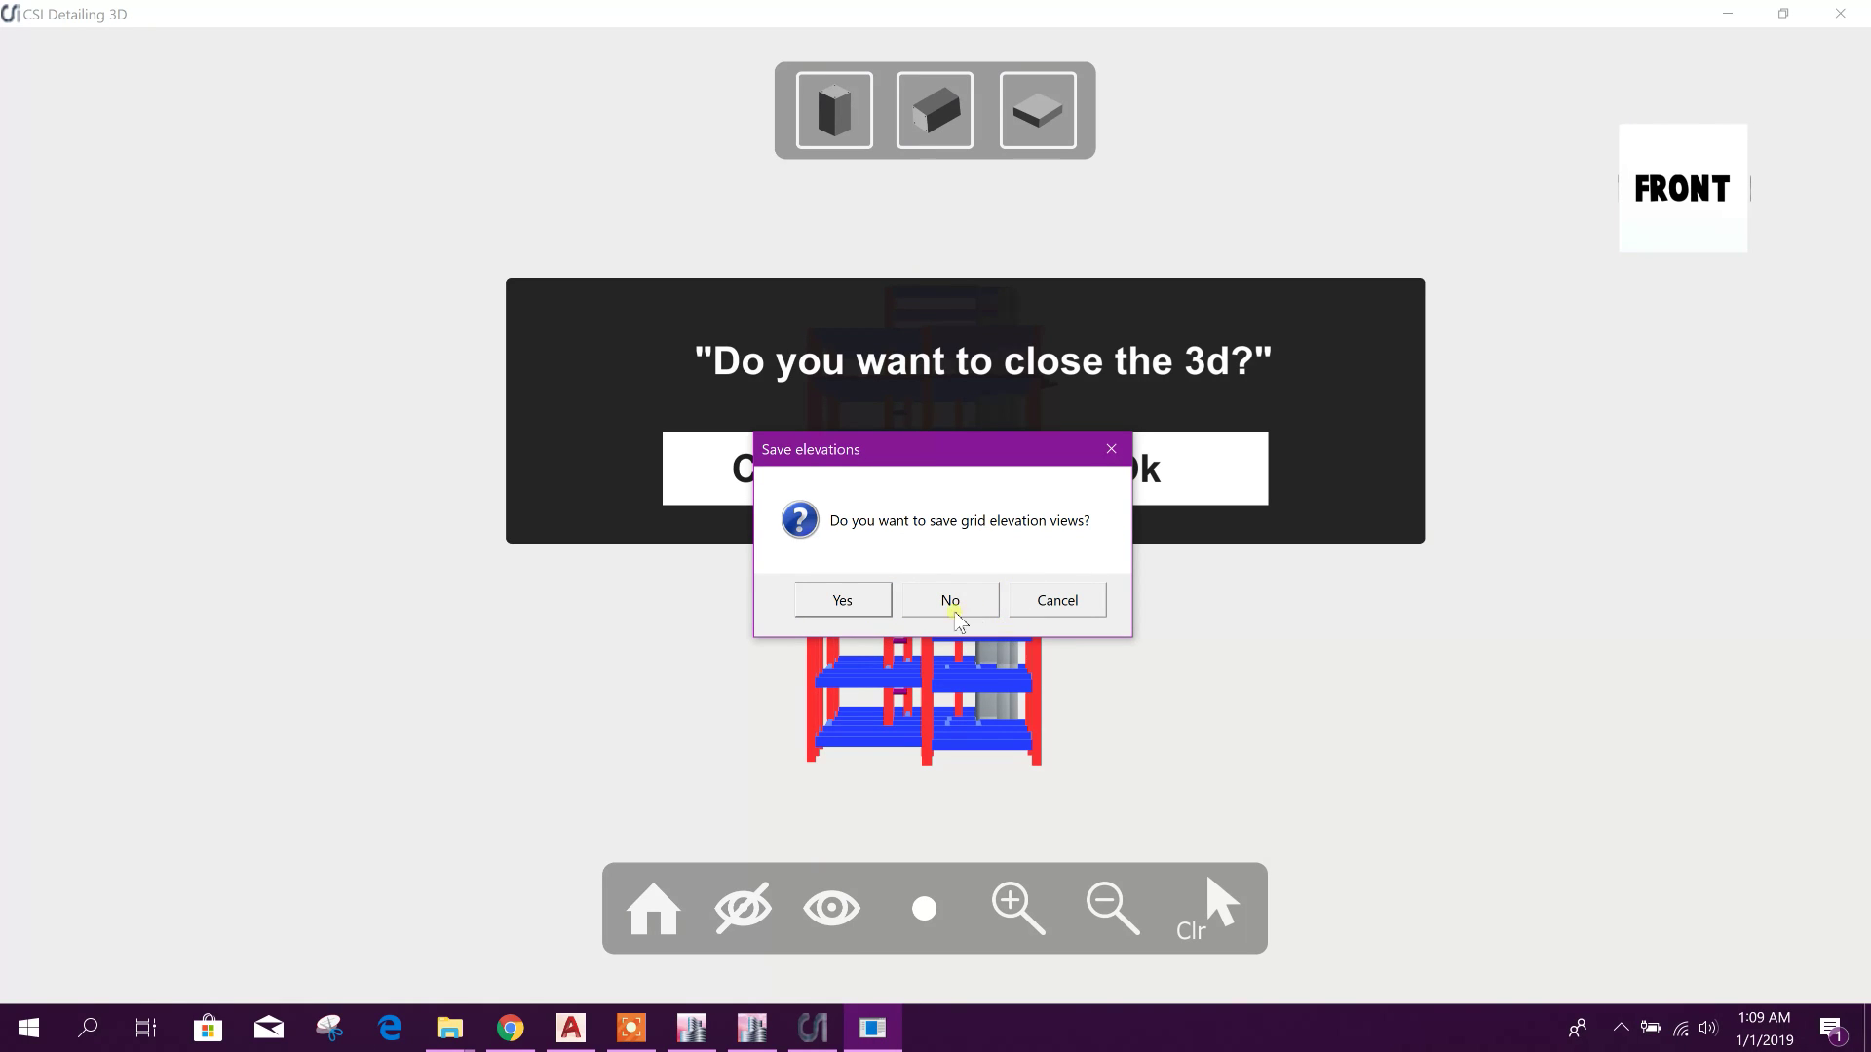
pyautogui.click(870, 604)
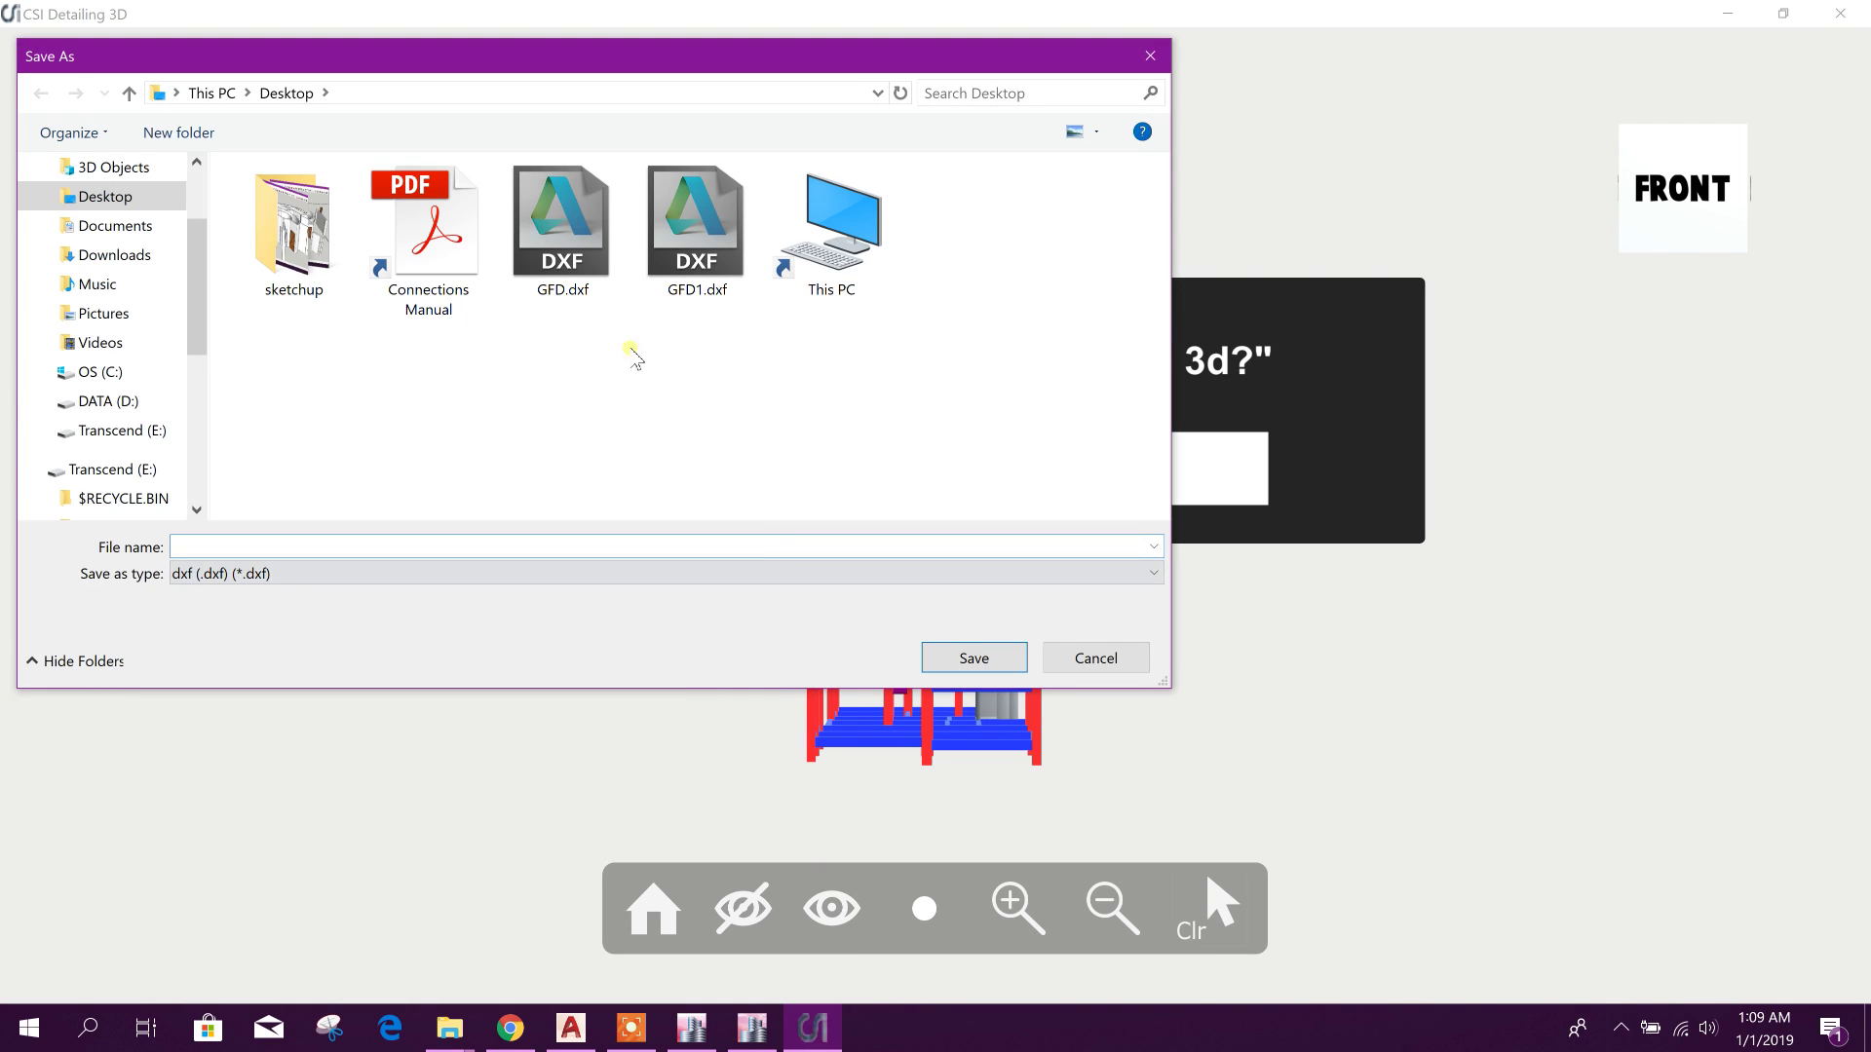
pyautogui.click(387, 539)
pyautogui.write('GRID')
pyautogui.click(957, 660)
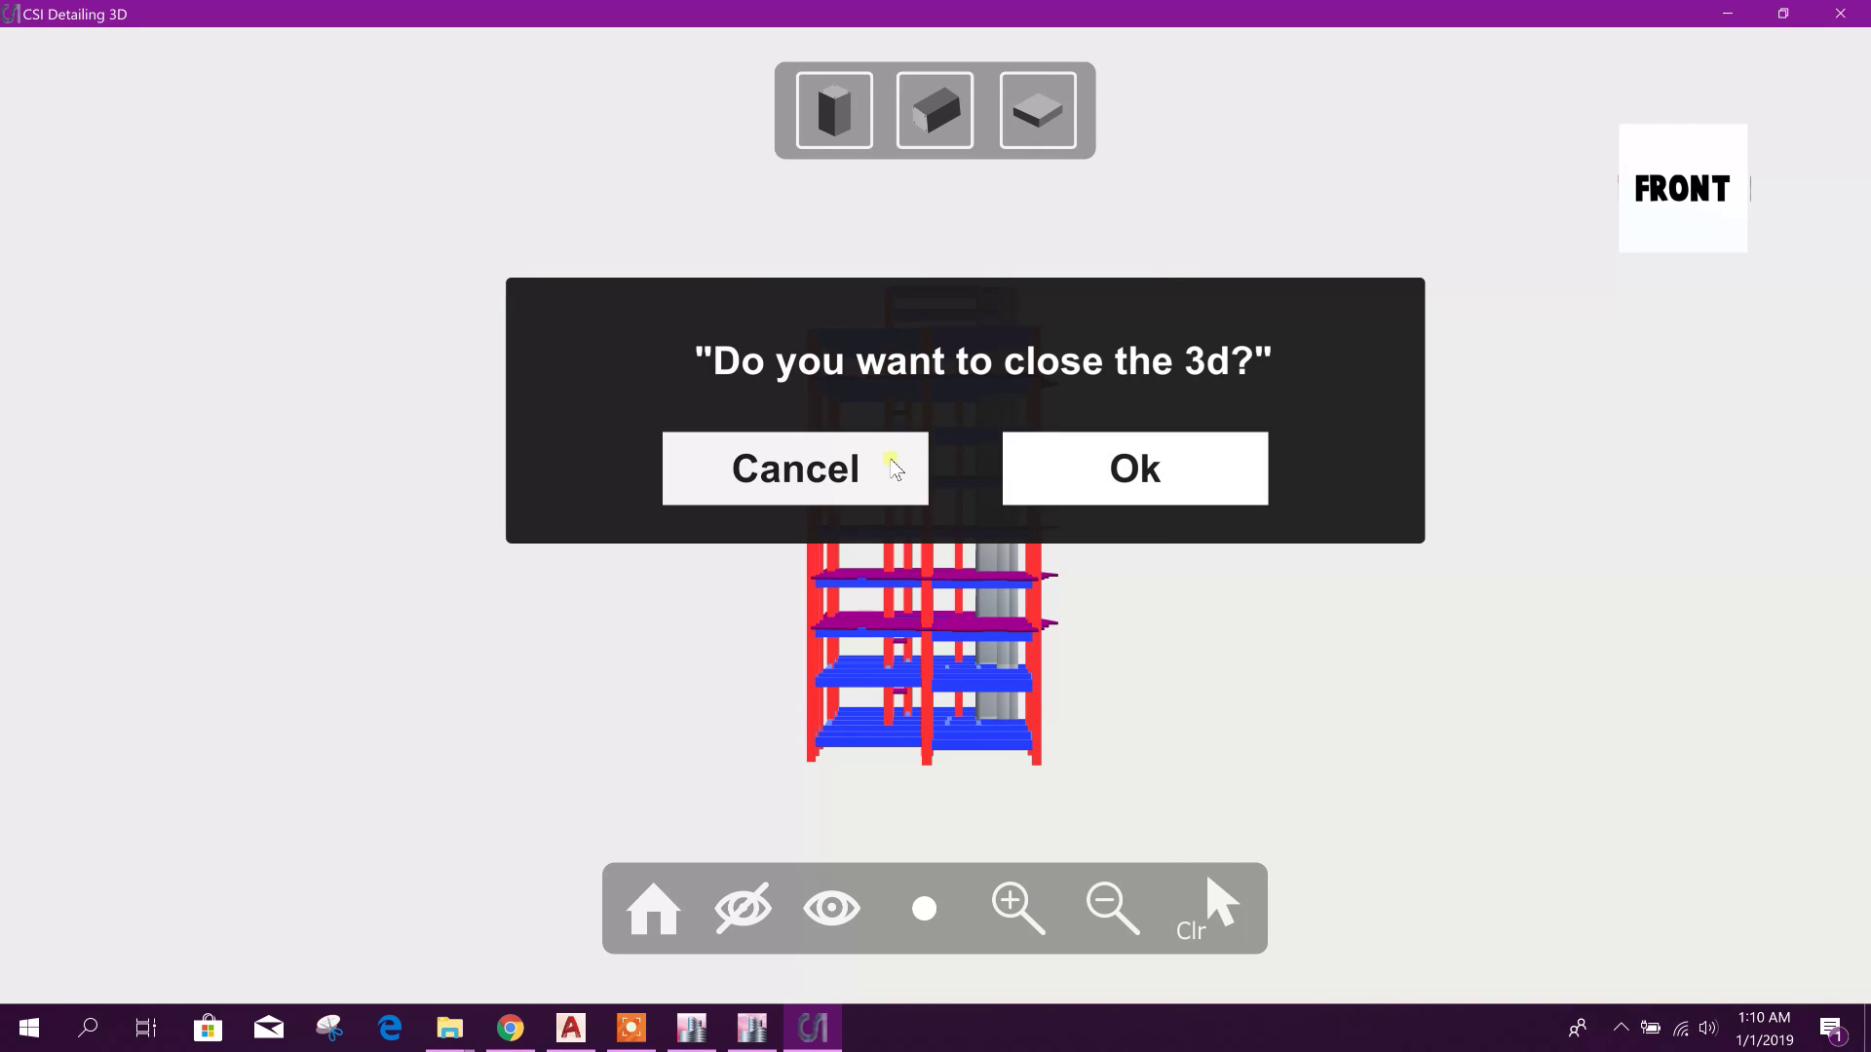
pyautogui.click(852, 479)
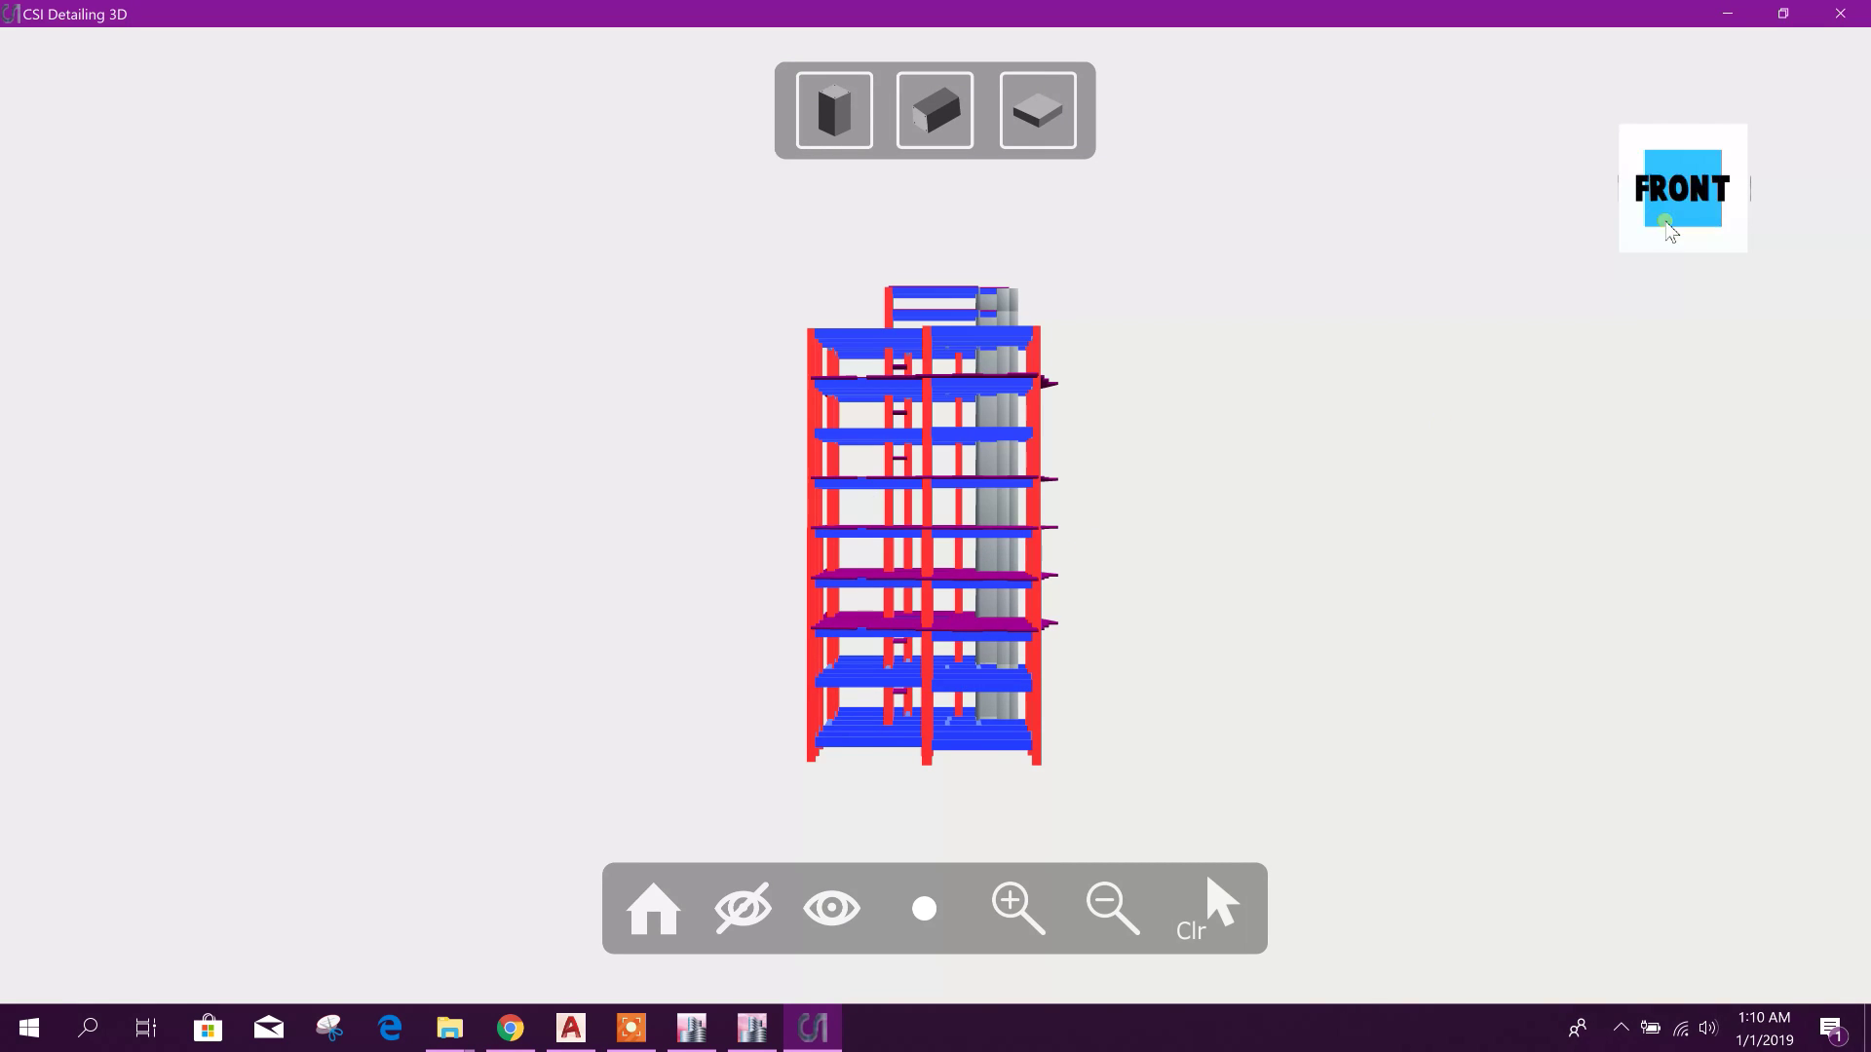
# - Show the 3D building in an isometric view of its top, left and front sides and inspect it closely
pyautogui.click(1628, 251)
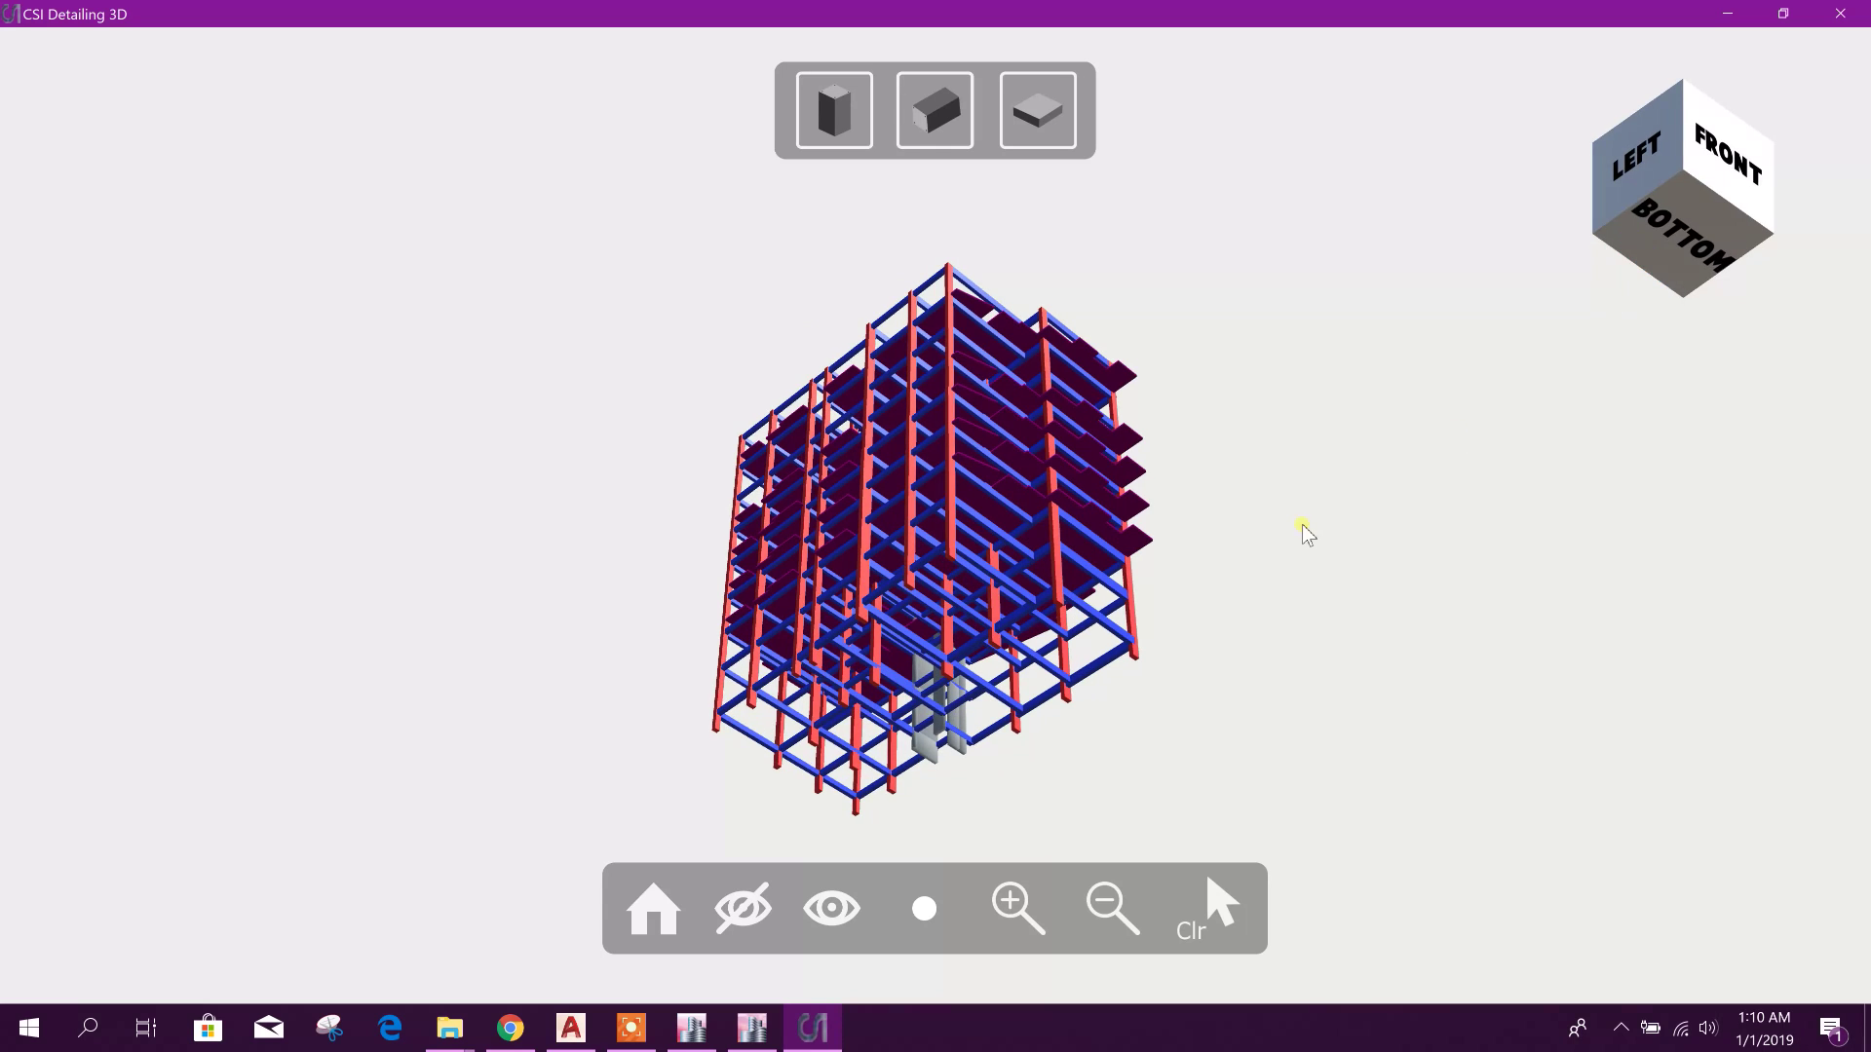
pyautogui.click(1690, 78)
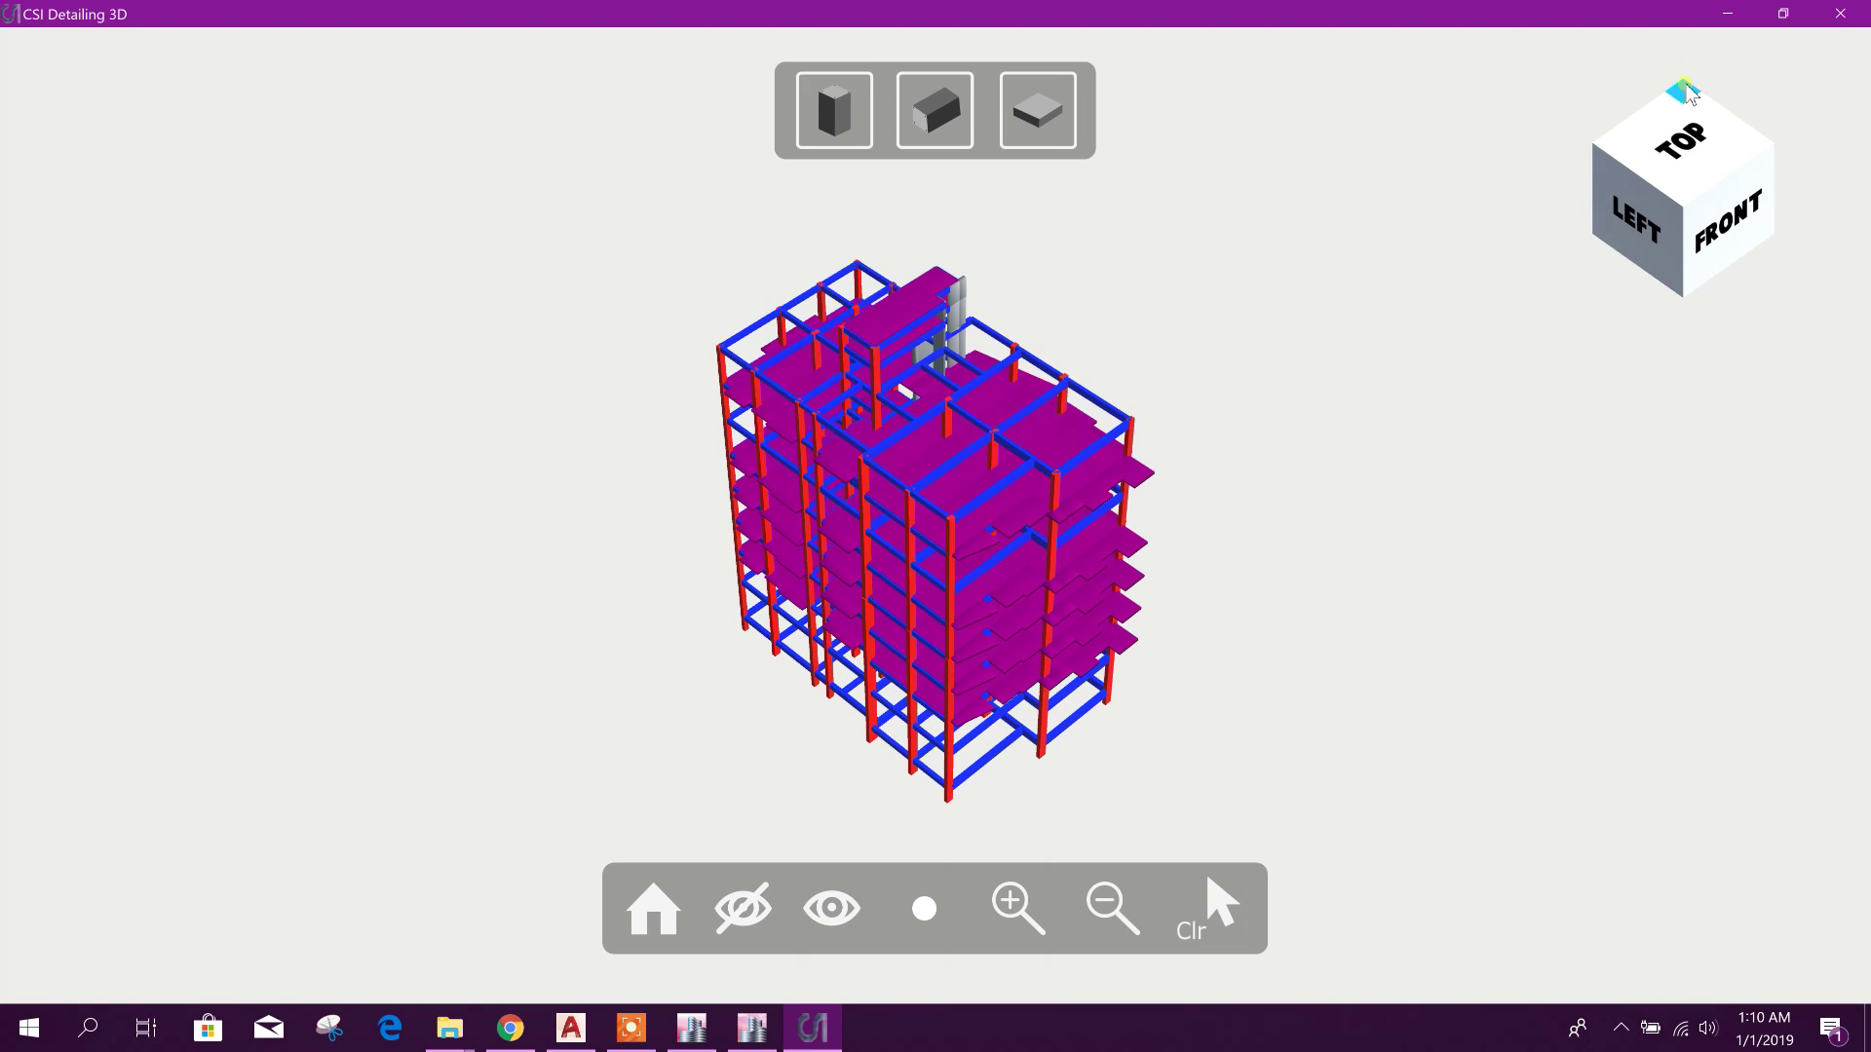
pyautogui.click(652, 909)
pyautogui.scroll(4, 964, 643)
pyautogui.scroll(-1, 950, 570)
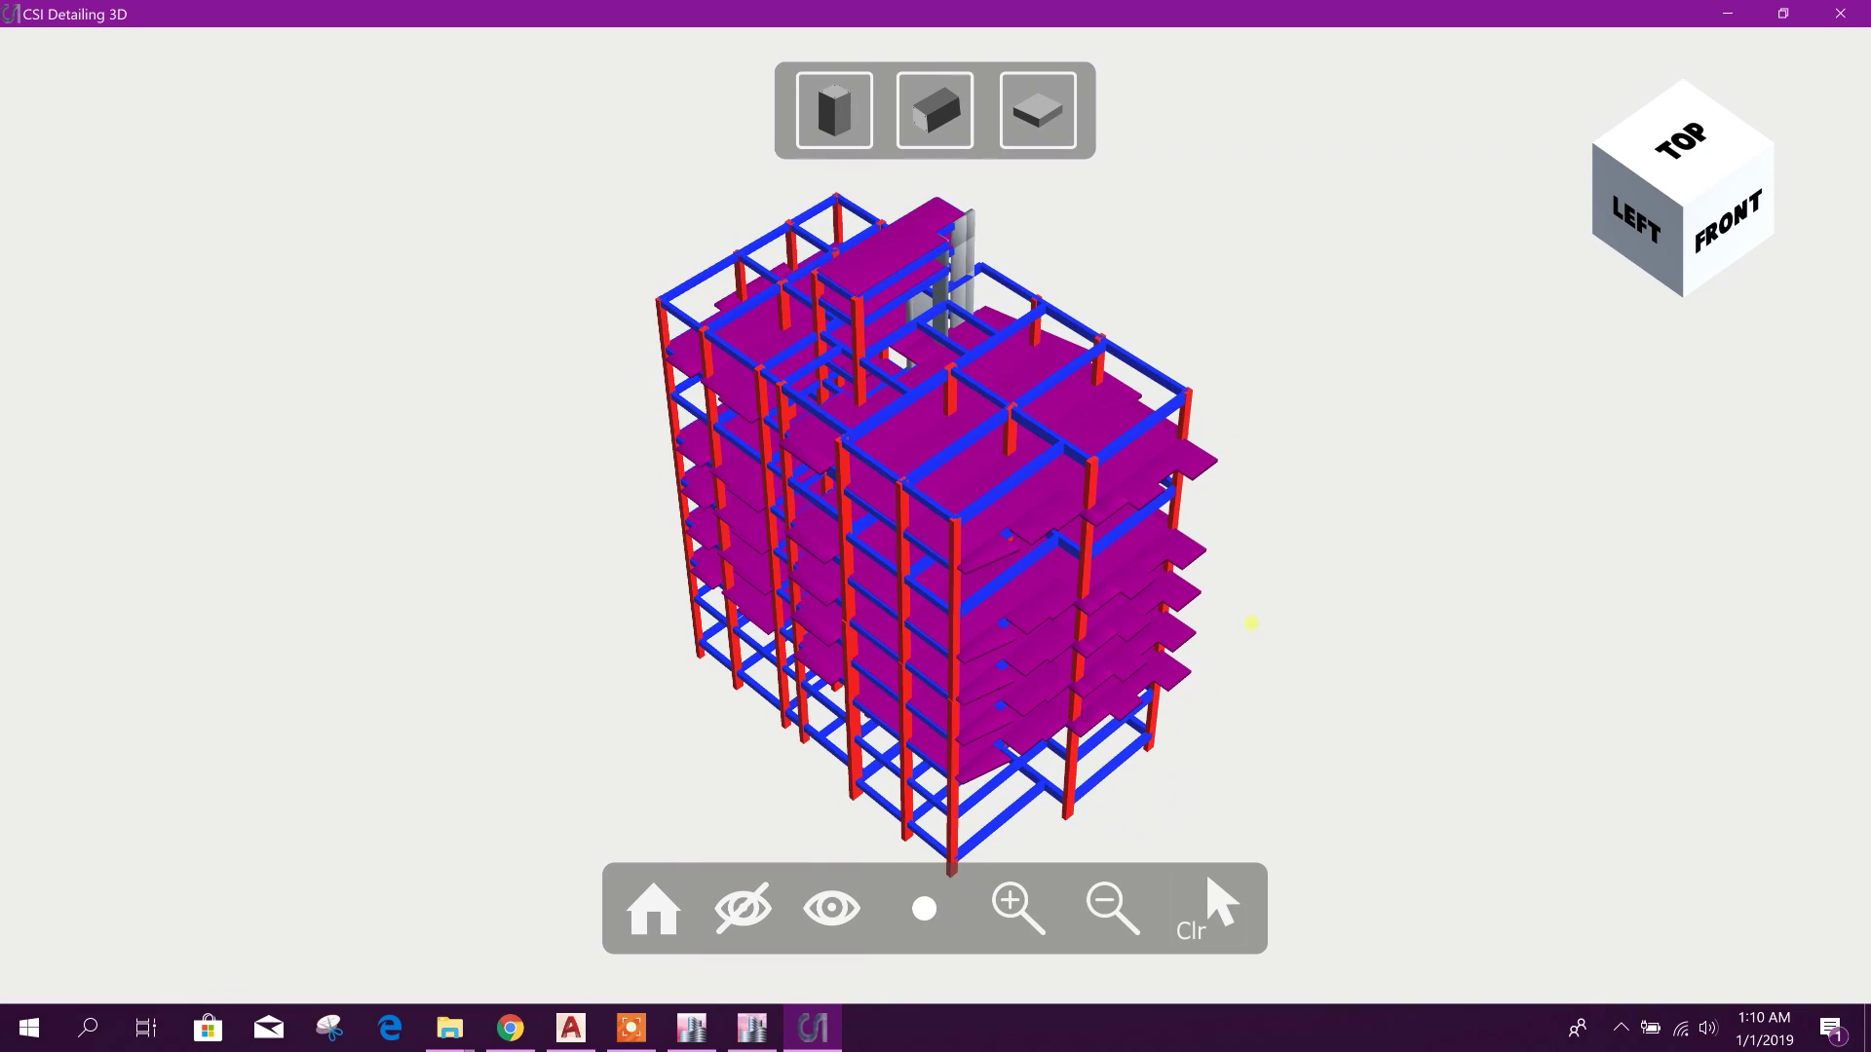
pyautogui.moveTo(1253, 626); pyautogui.dragTo(936, 504, button='middle')
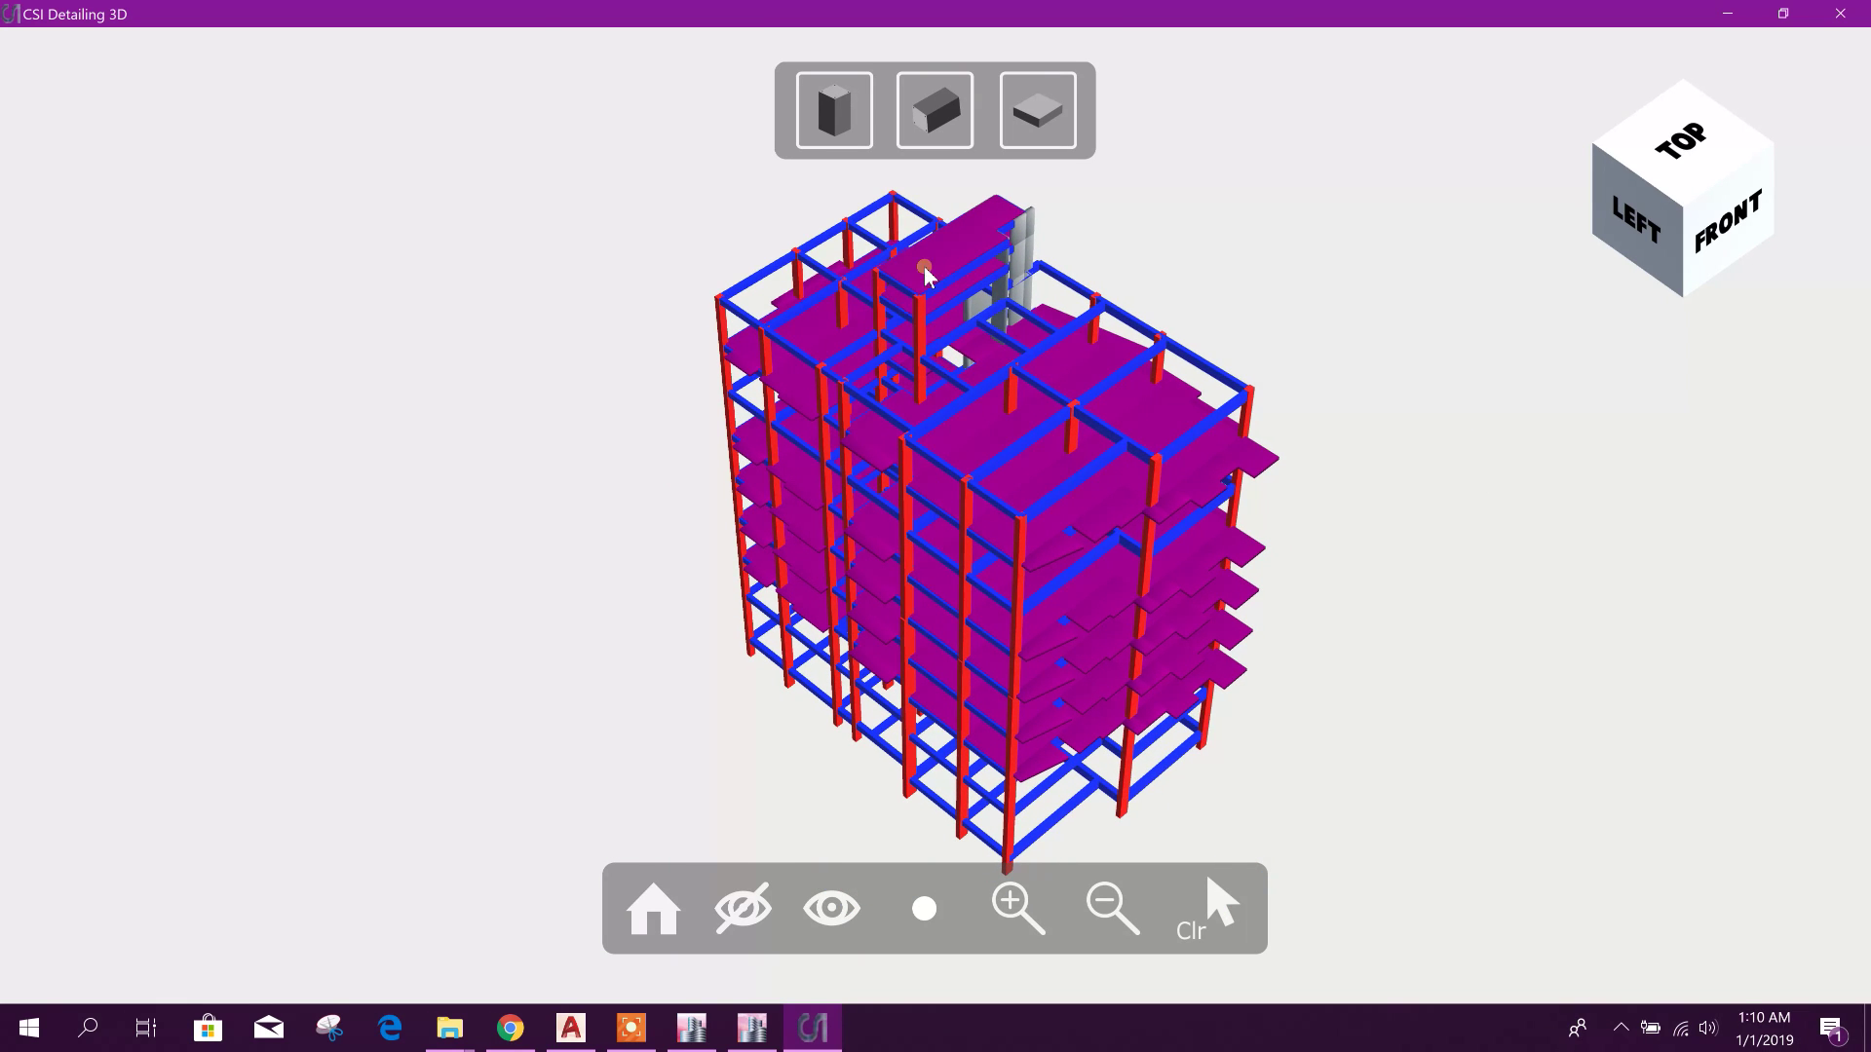
# - Hide and restore the columns, beams and slabs of the 3D building one category at a time
pyautogui.click(865, 119)
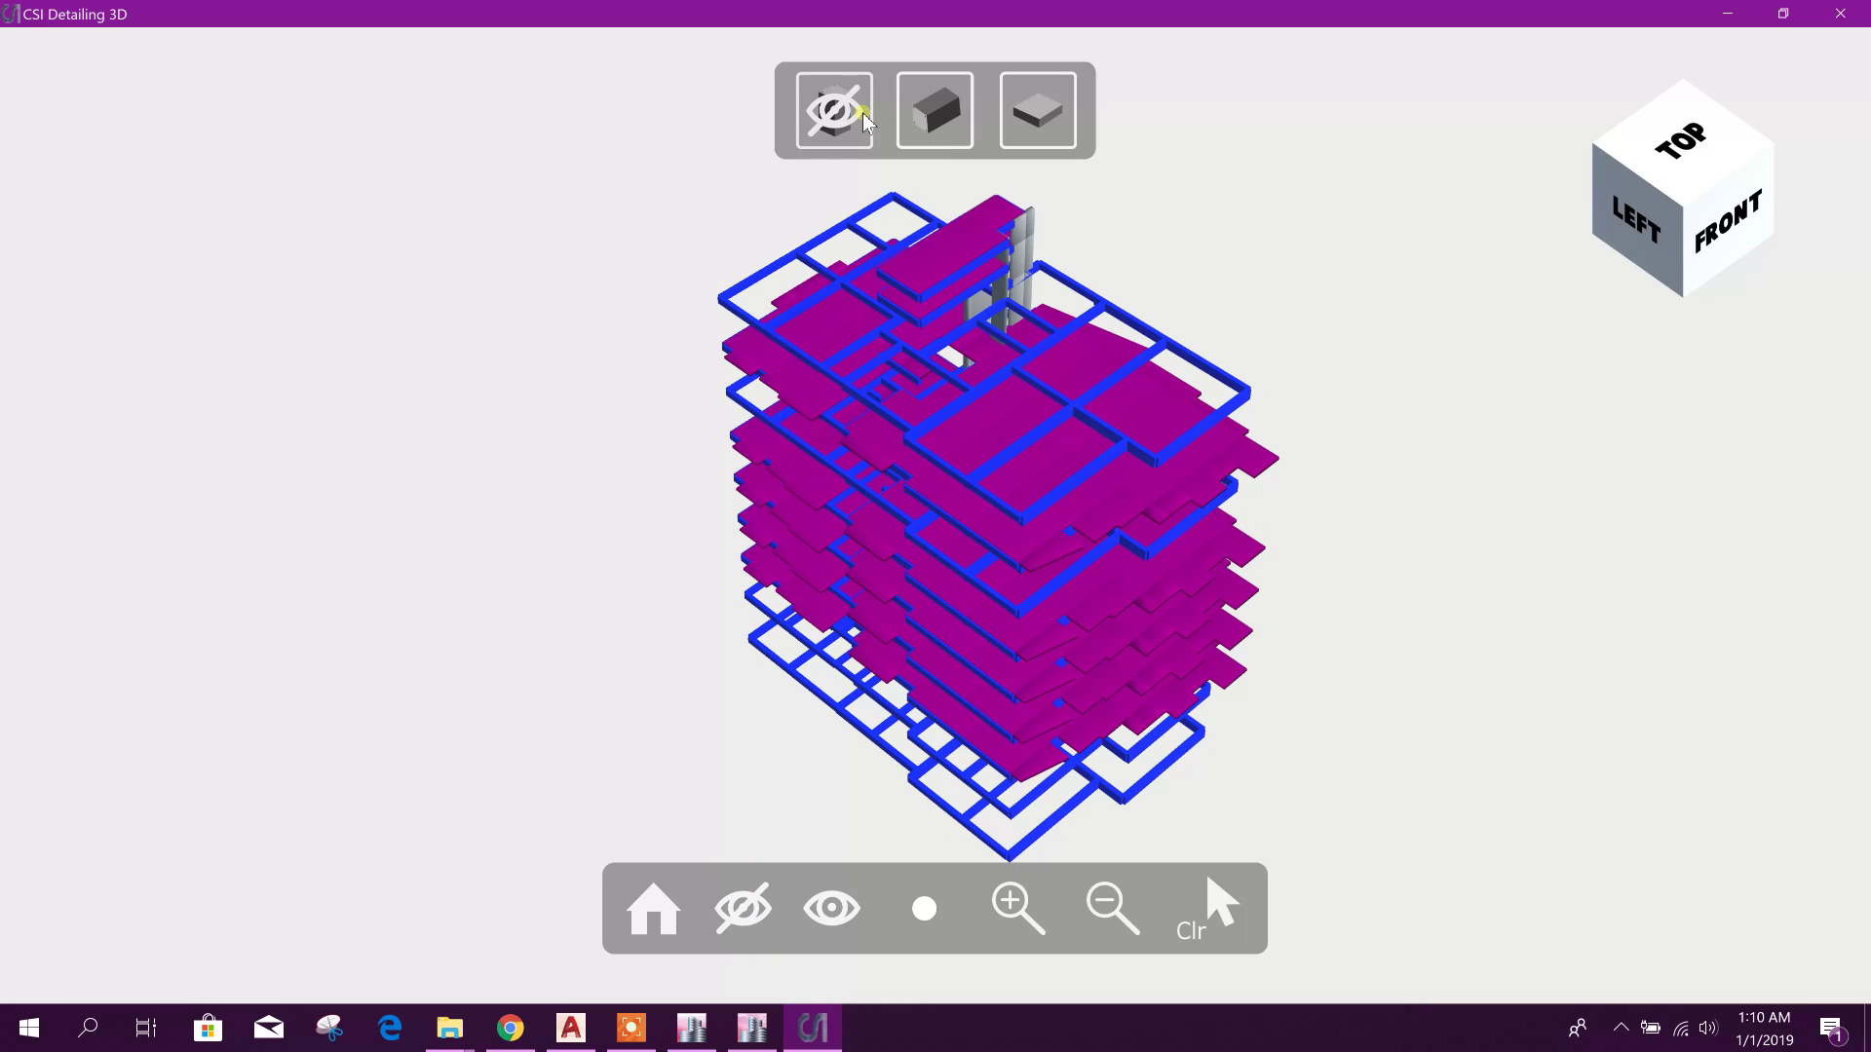
pyautogui.click(865, 119)
pyautogui.click(916, 112)
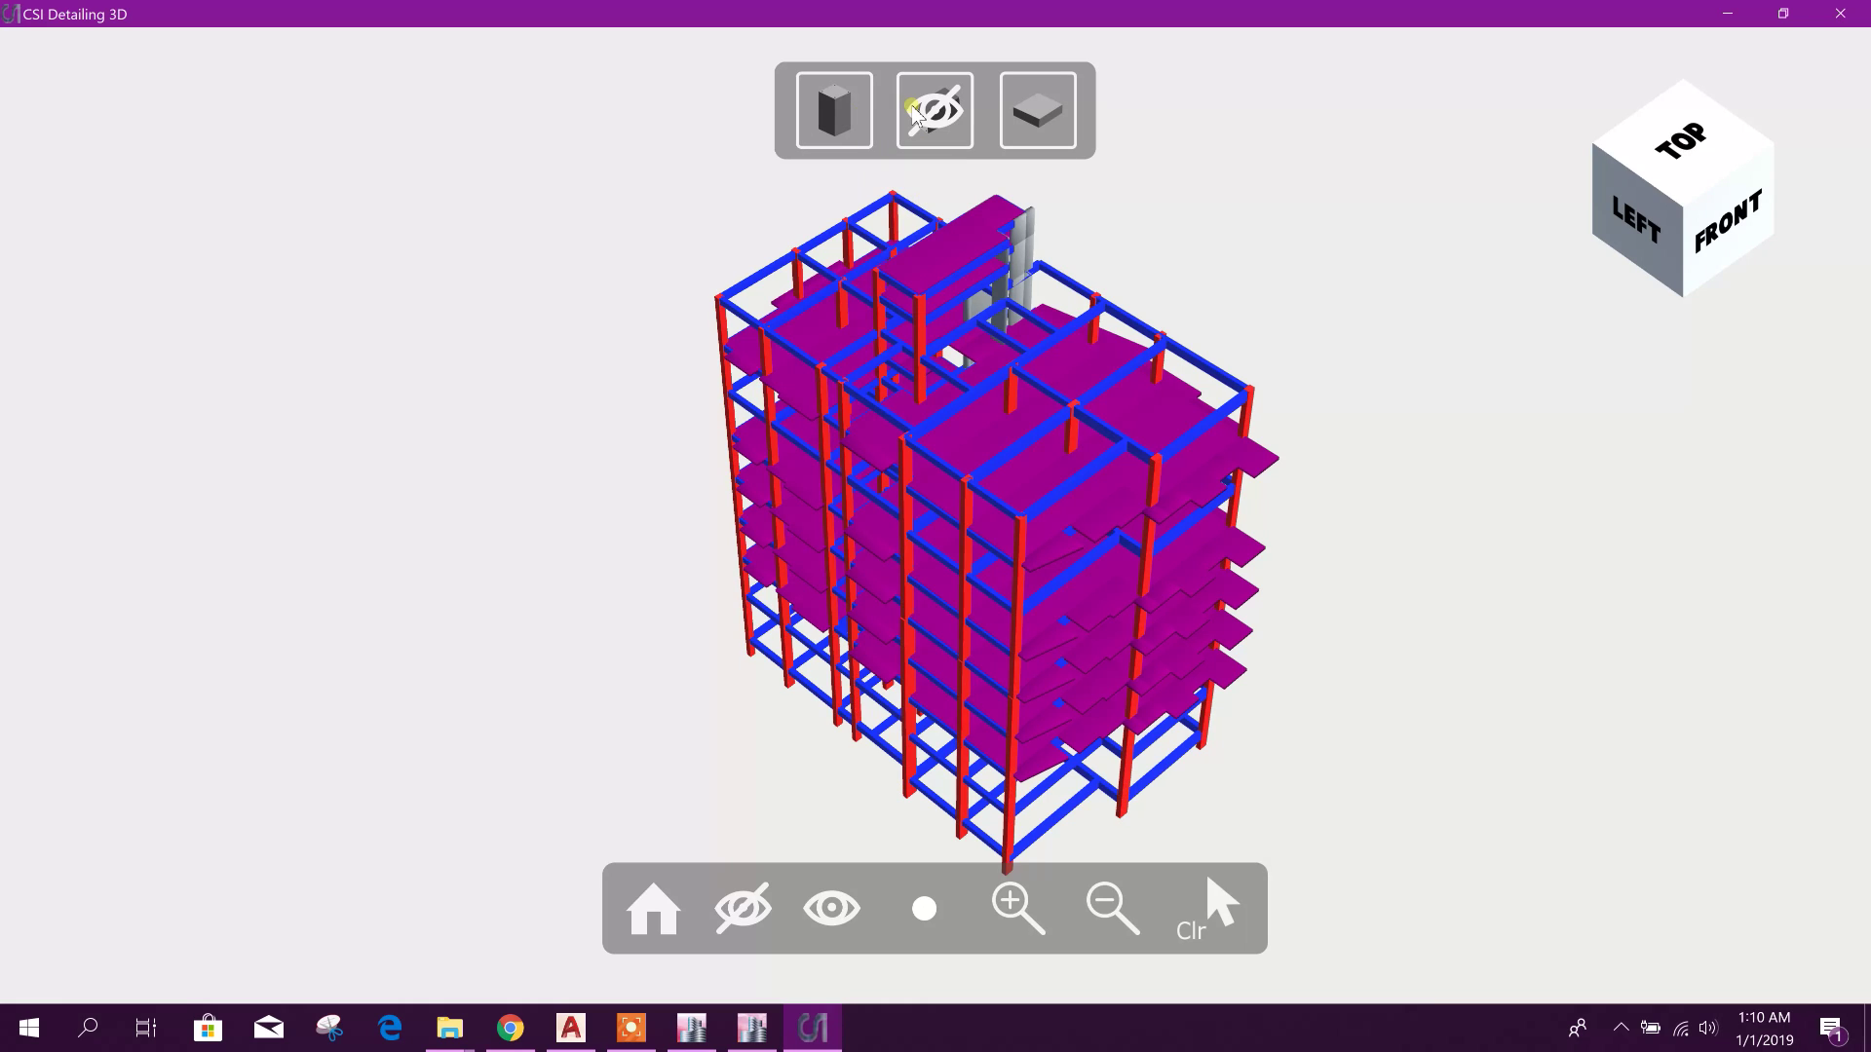
pyautogui.click(916, 112)
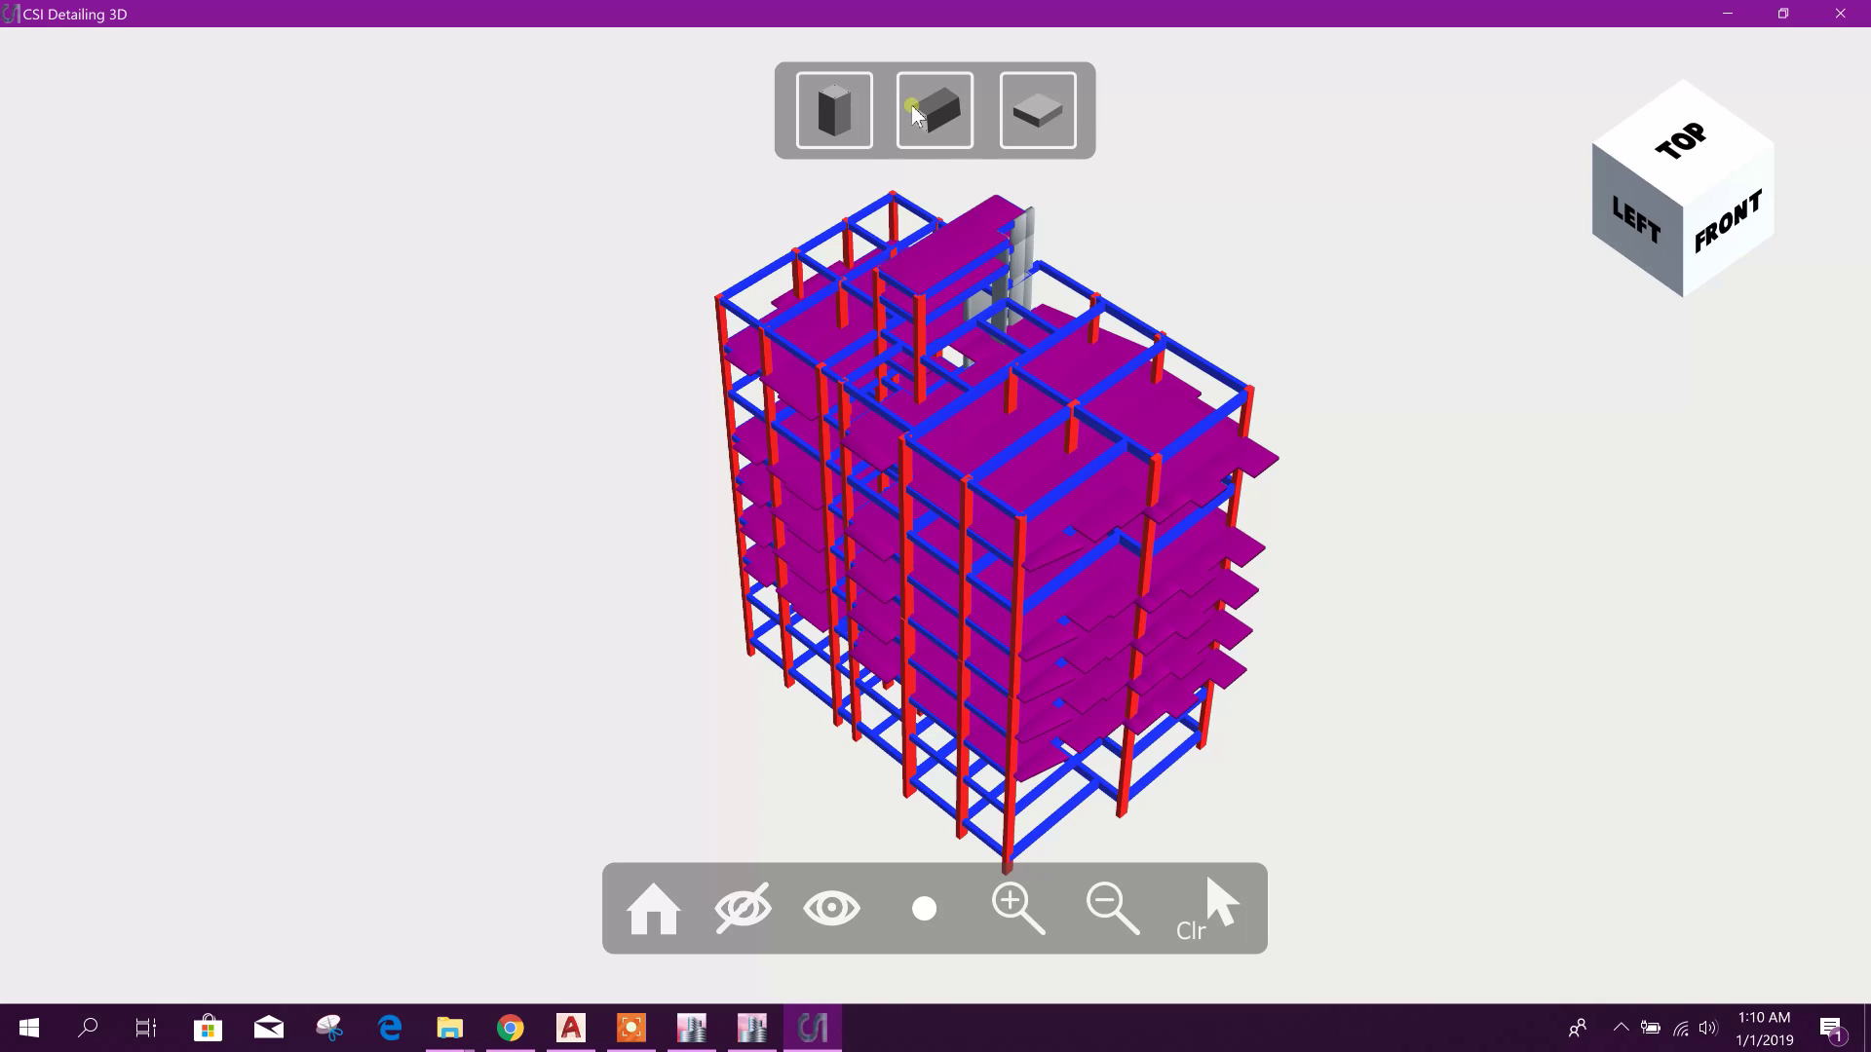
pyautogui.click(1041, 111)
pyautogui.click(1044, 109)
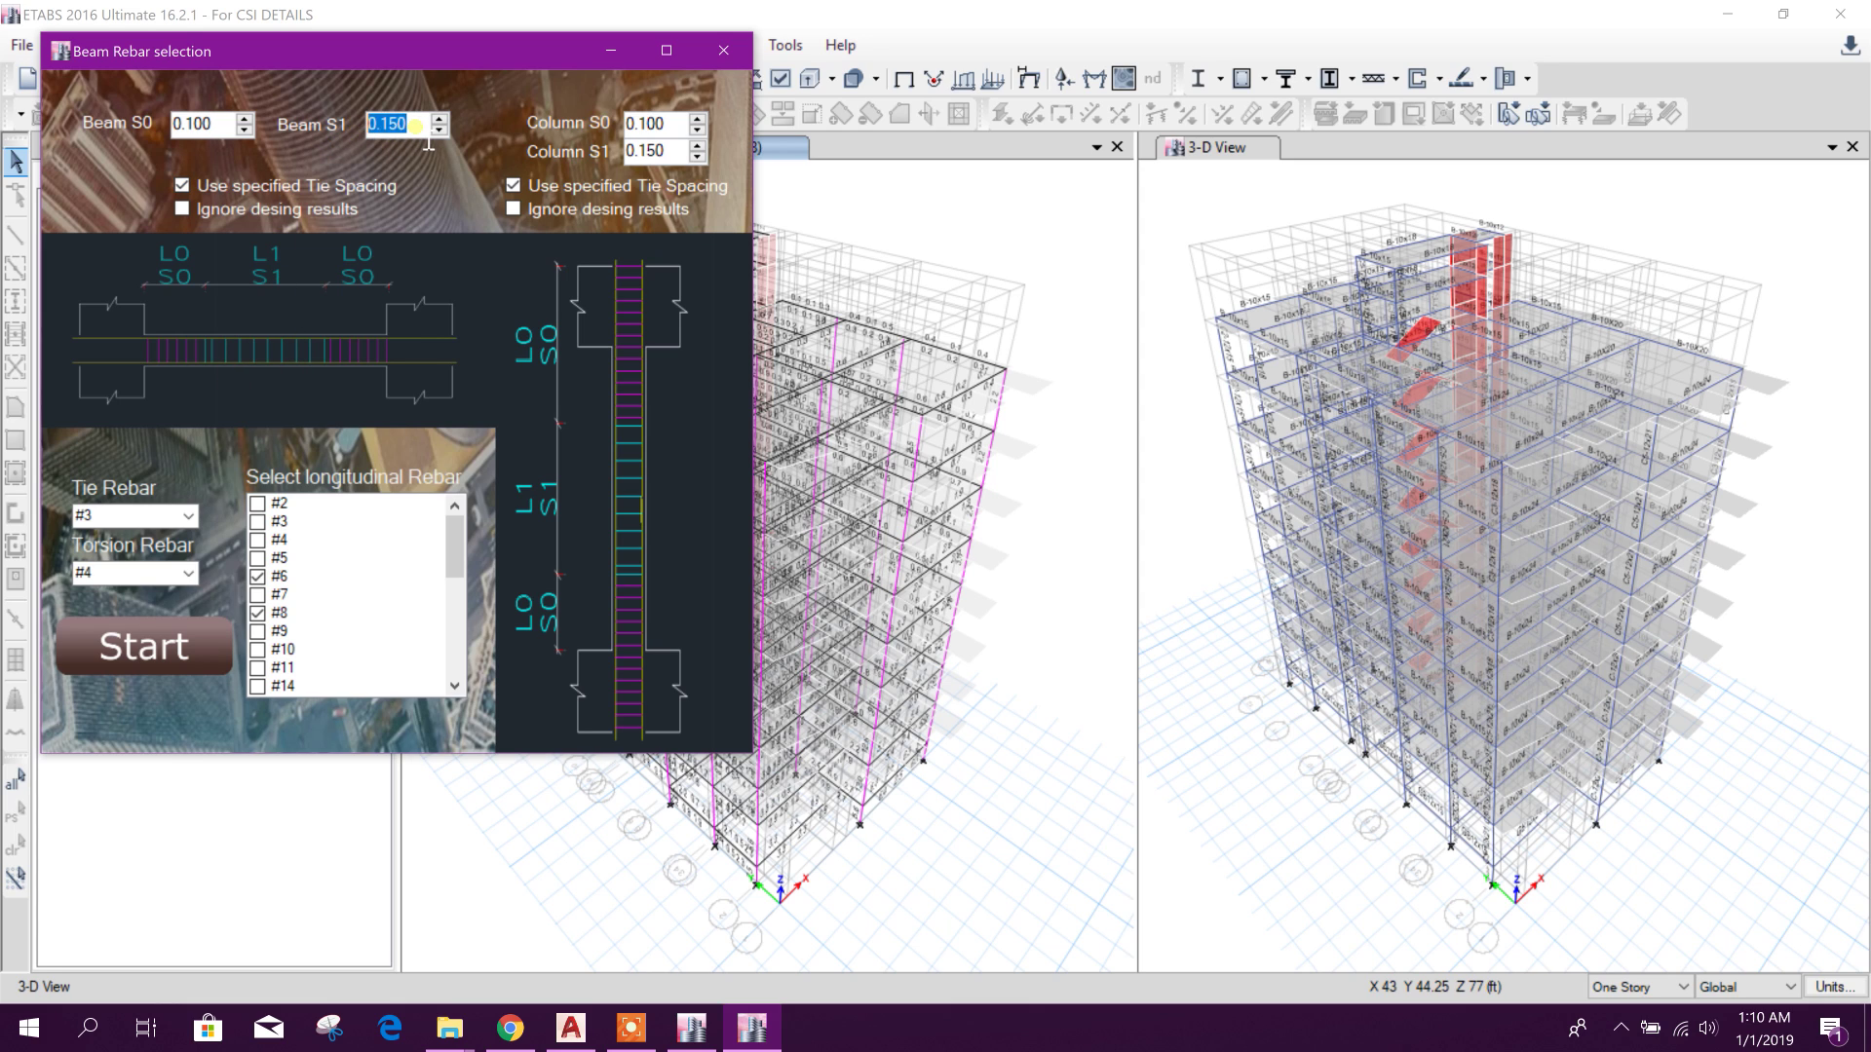
# - Review the S0 and S1 tie spacings for beams and columns in the rebar selection settings
pyautogui.moveTo(388, 143); pyautogui.dragTo(405, 143)
pyautogui.click(405, 125)
pyautogui.click(668, 124)
pyautogui.moveTo(670, 123); pyautogui.dragTo(597, 159)
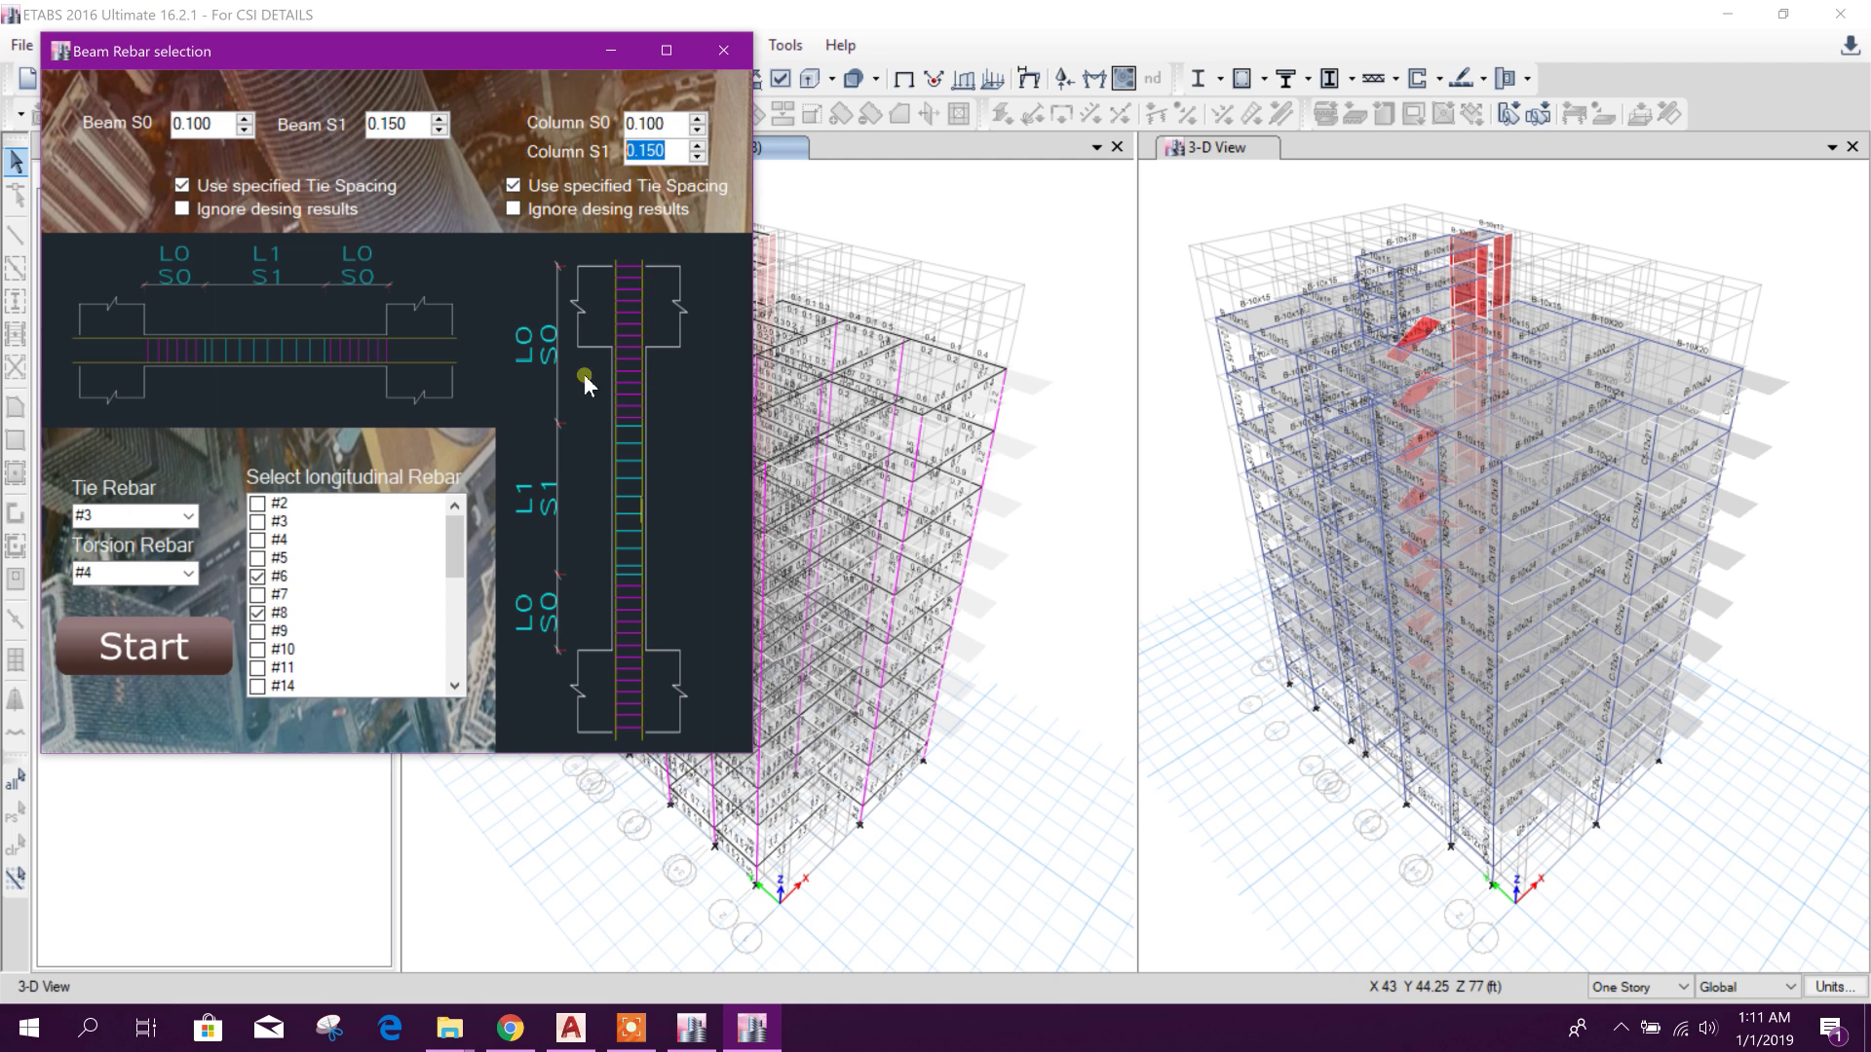
pyautogui.click(674, 153)
pyautogui.moveTo(668, 123); pyautogui.dragTo(616, 135)
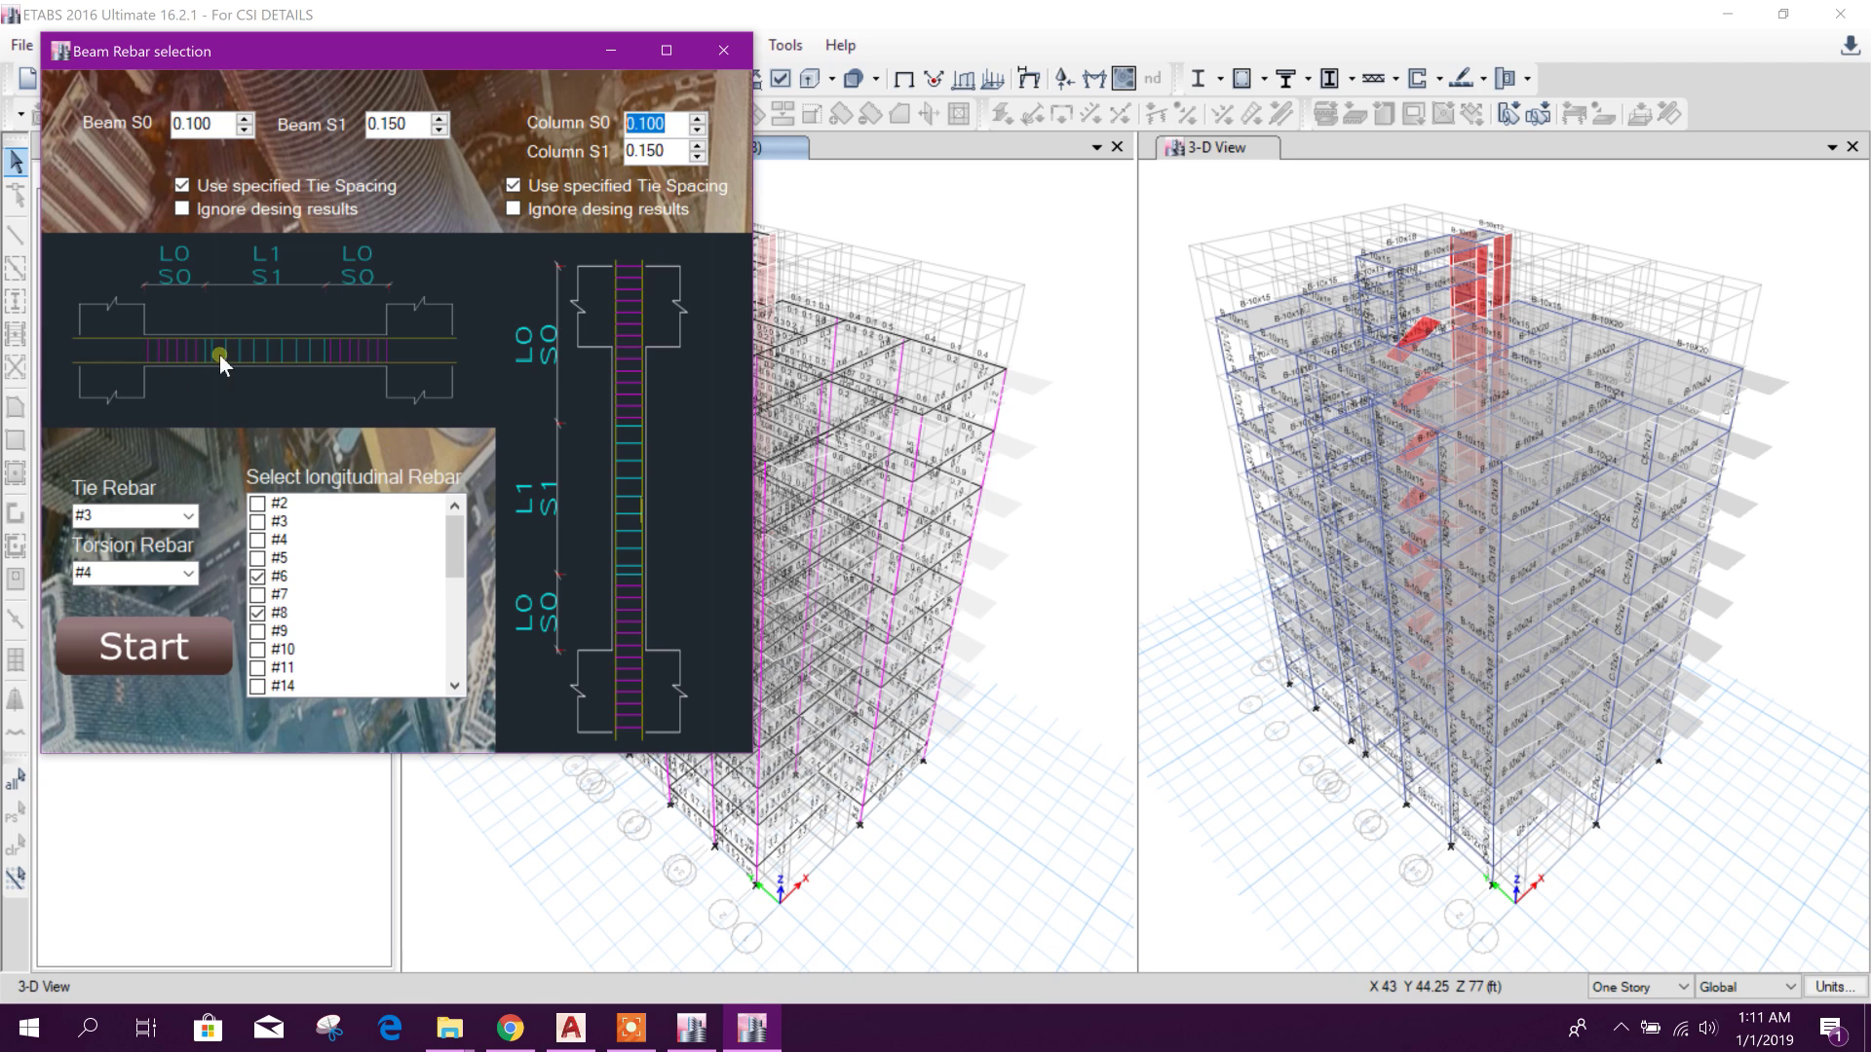
# - Set the tie rebar to 10 and the torsion rebar to 12
pyautogui.click(189, 517)
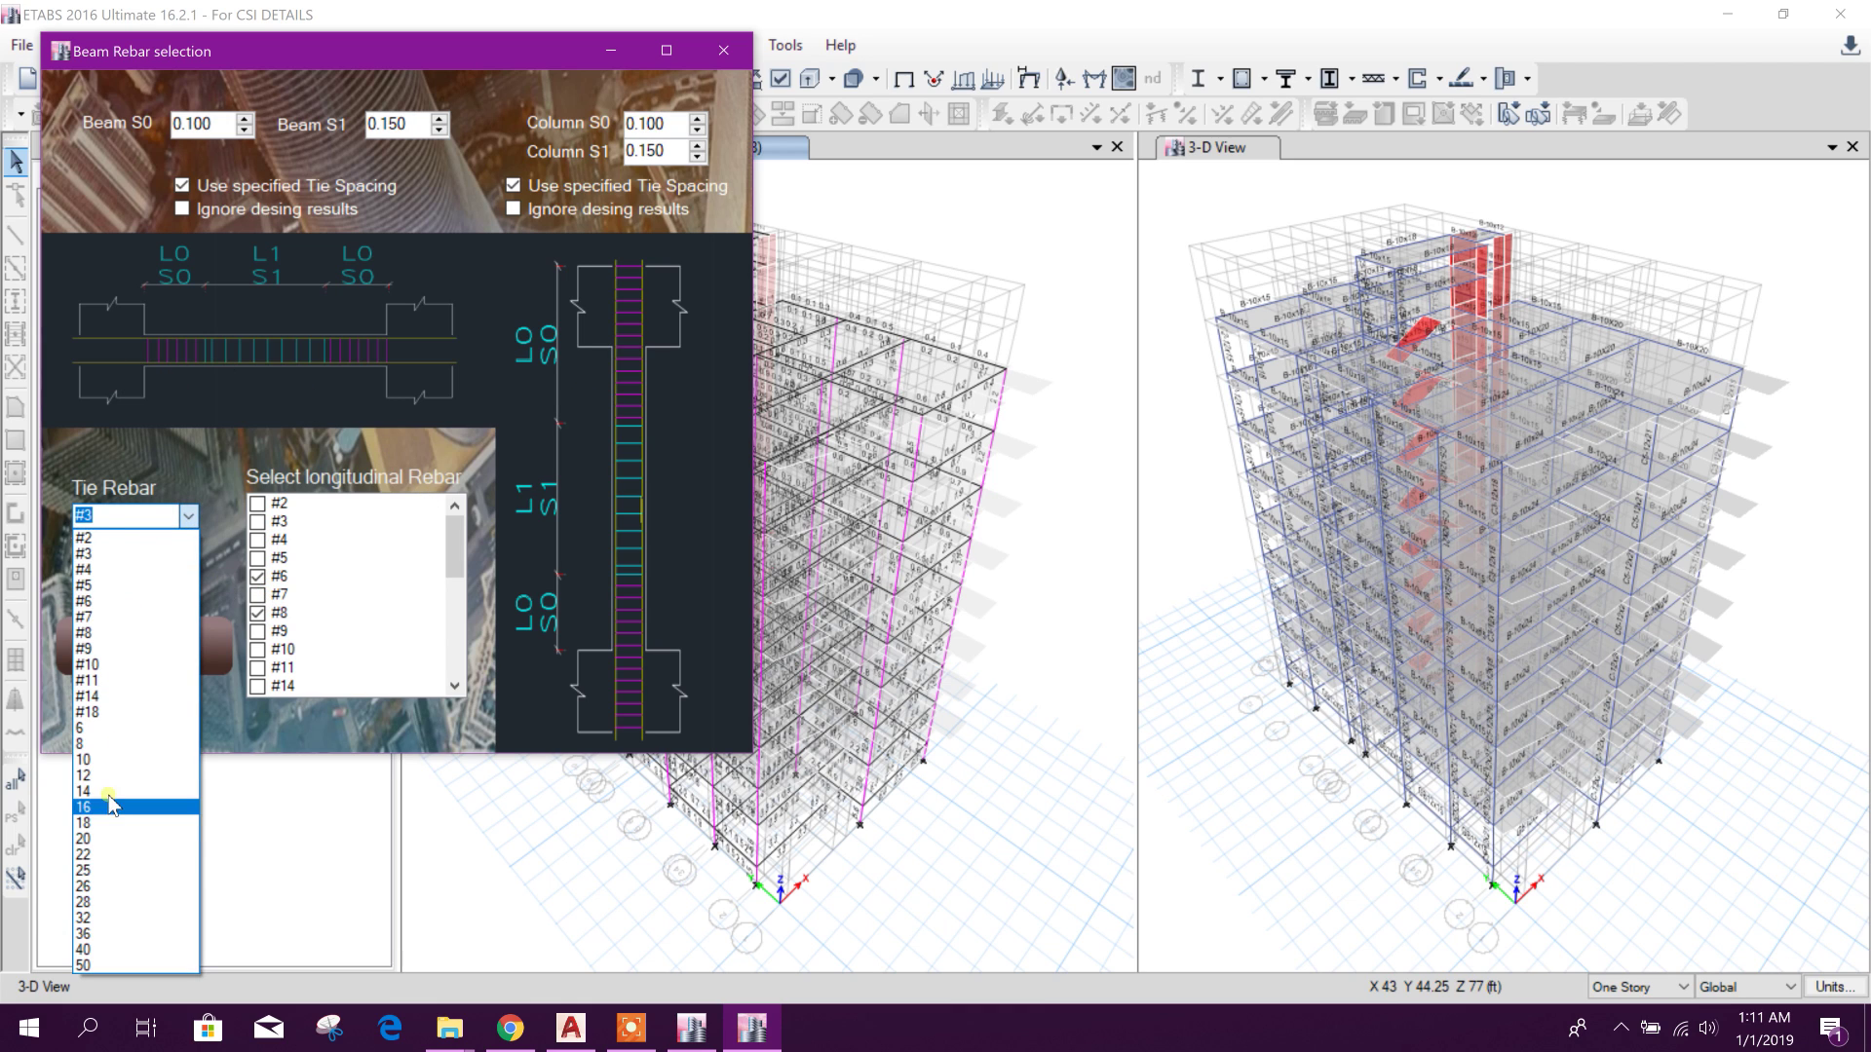
pyautogui.click(137, 759)
pyautogui.click(188, 574)
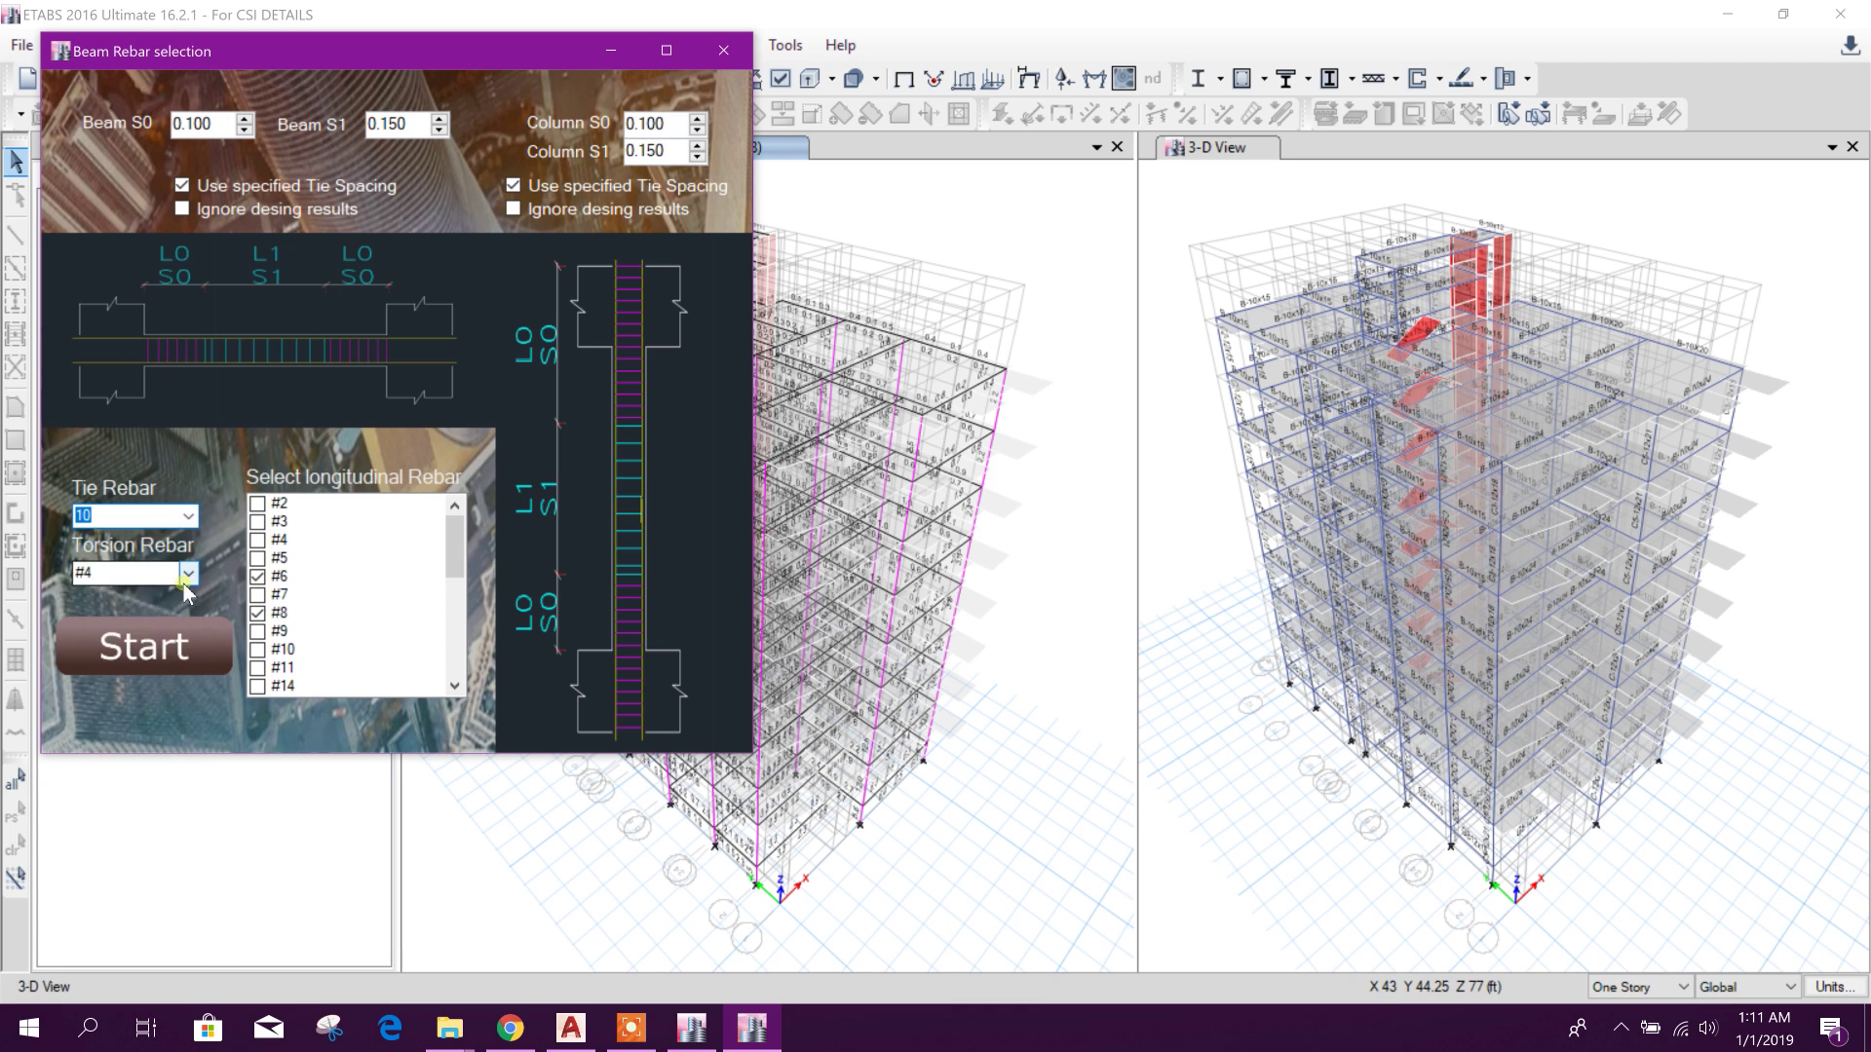
pyautogui.click(103, 834)
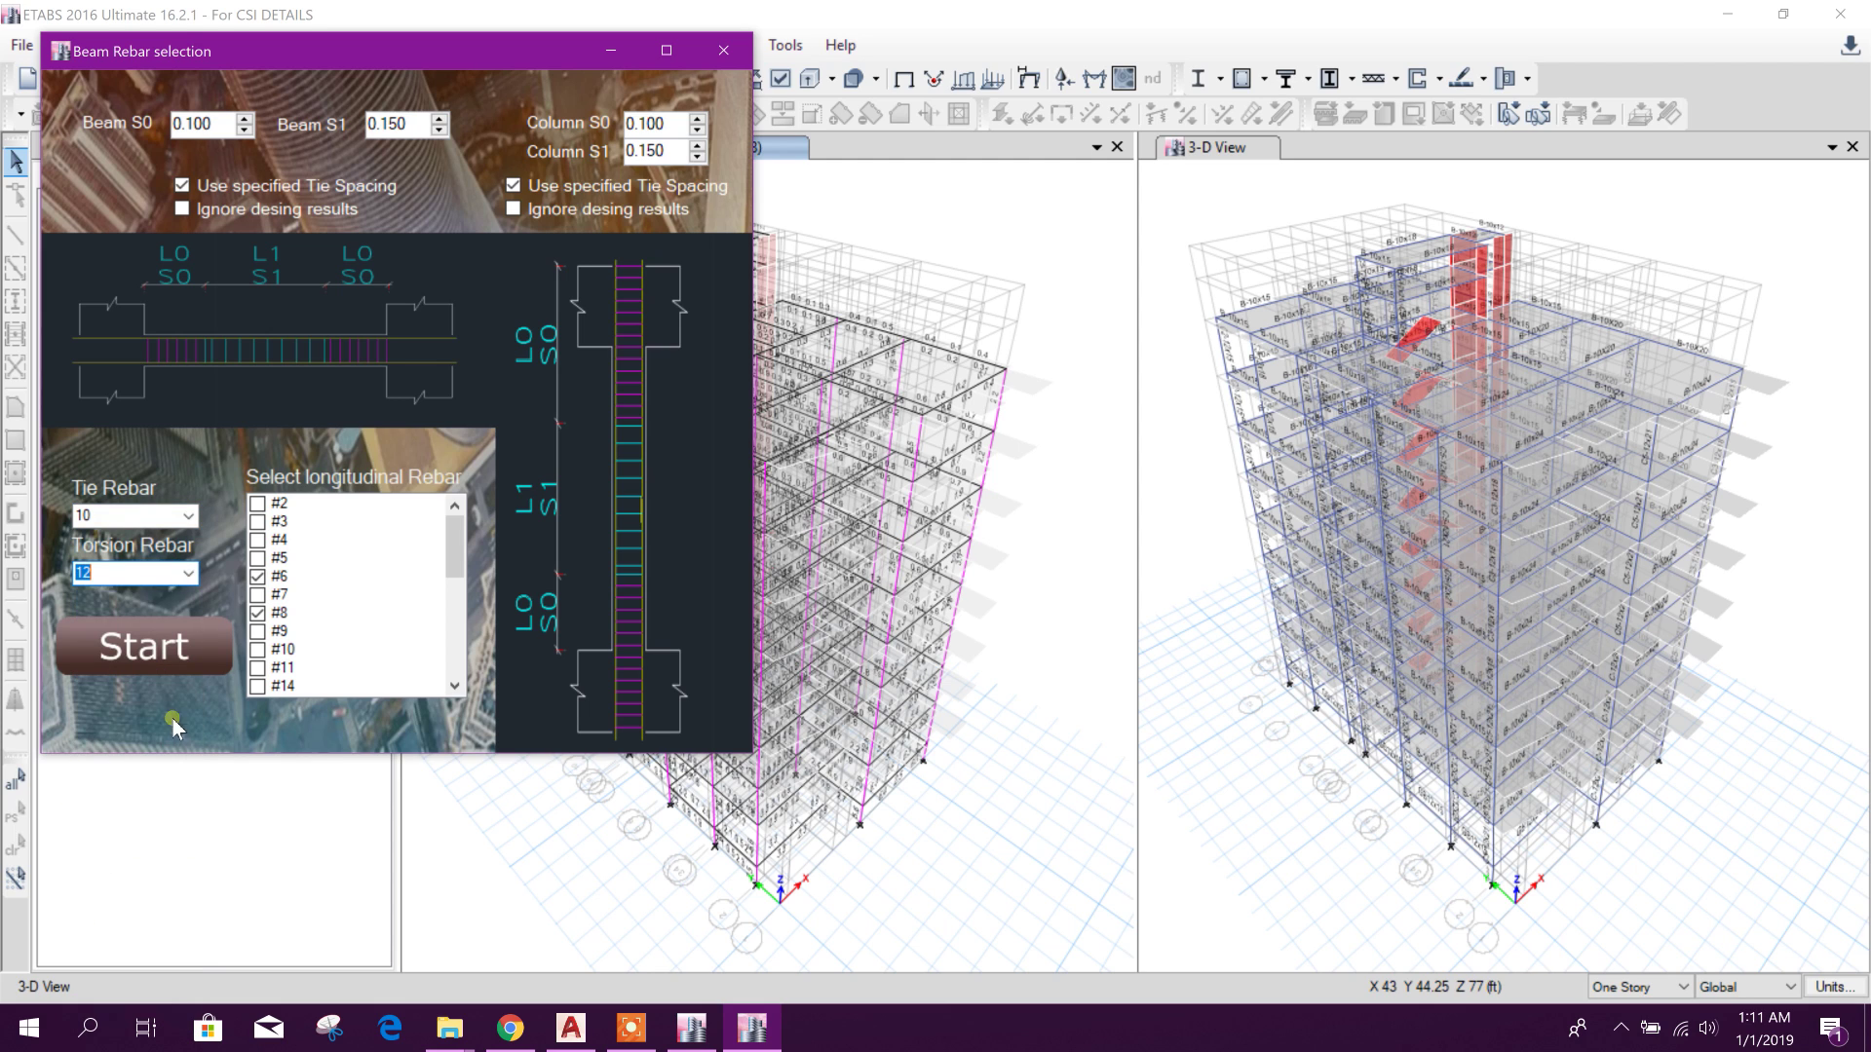
# - Replace longitudinal rebar sizes #6 and #8 with sizes 16, 20 and 25
pyautogui.click(265, 577)
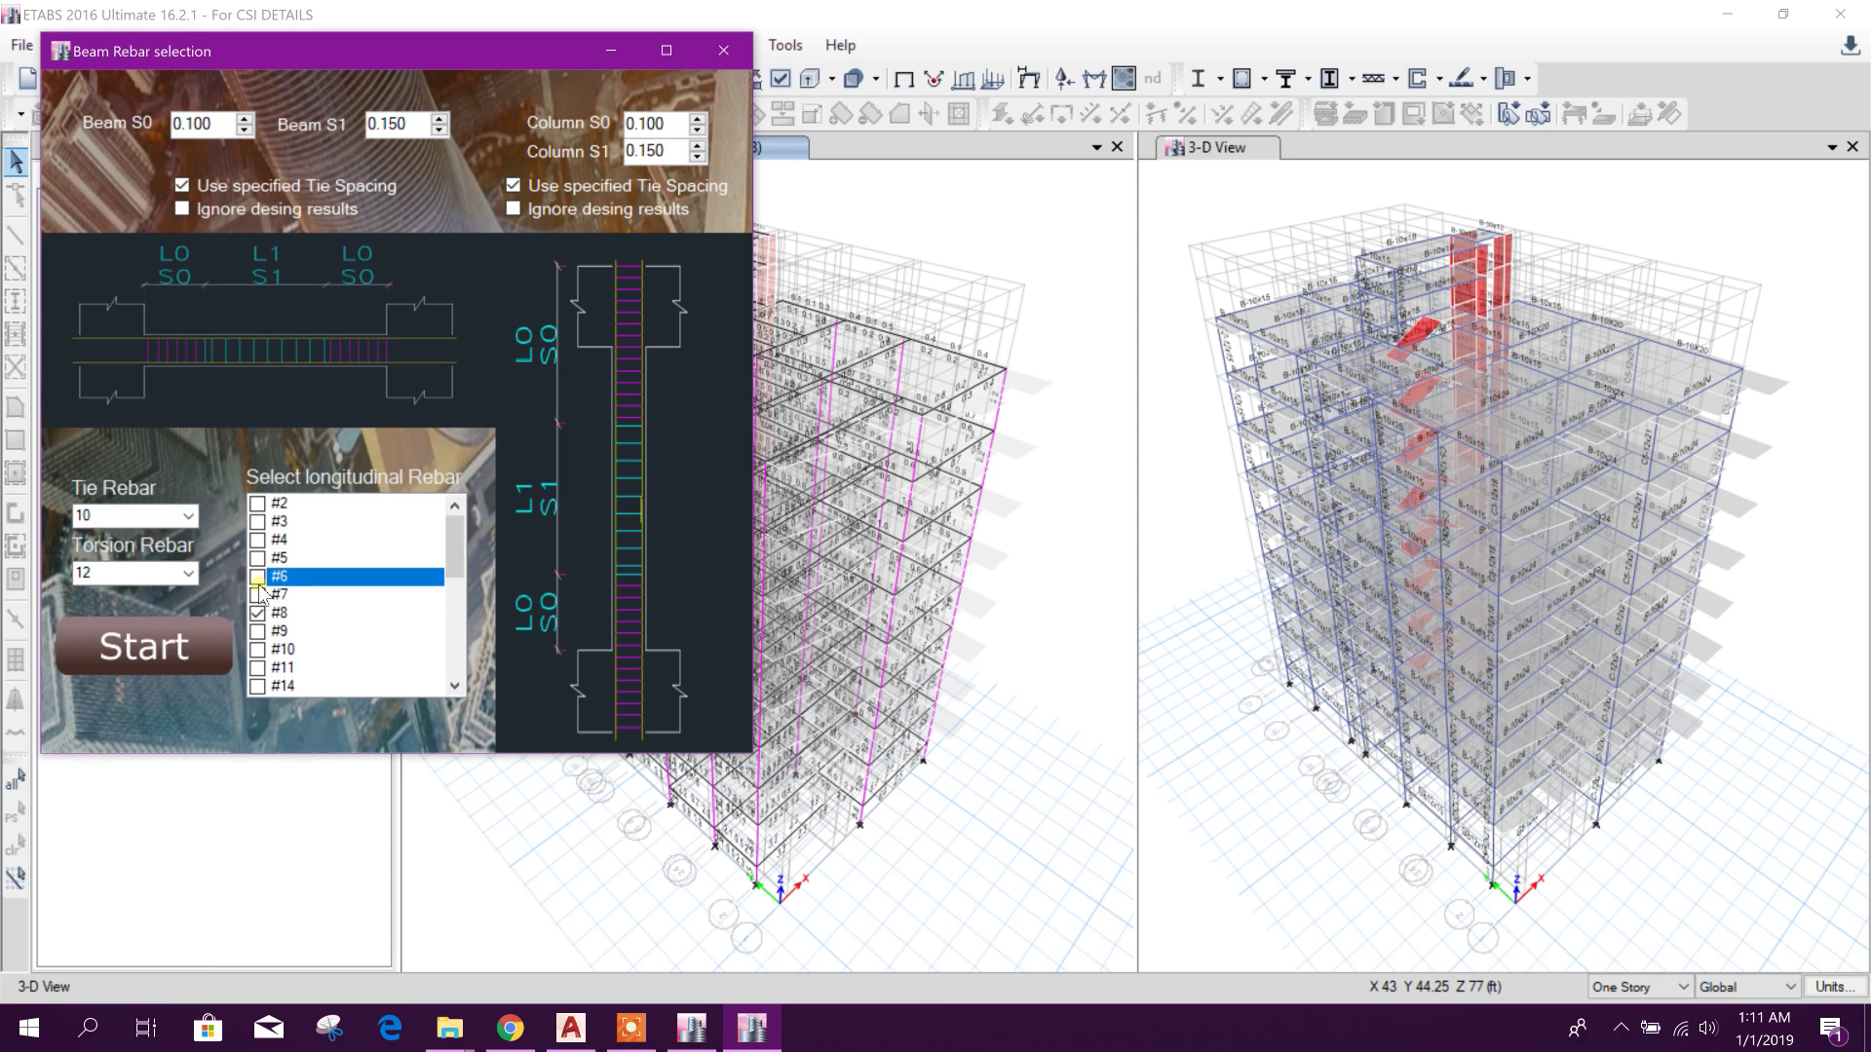
pyautogui.click(261, 616)
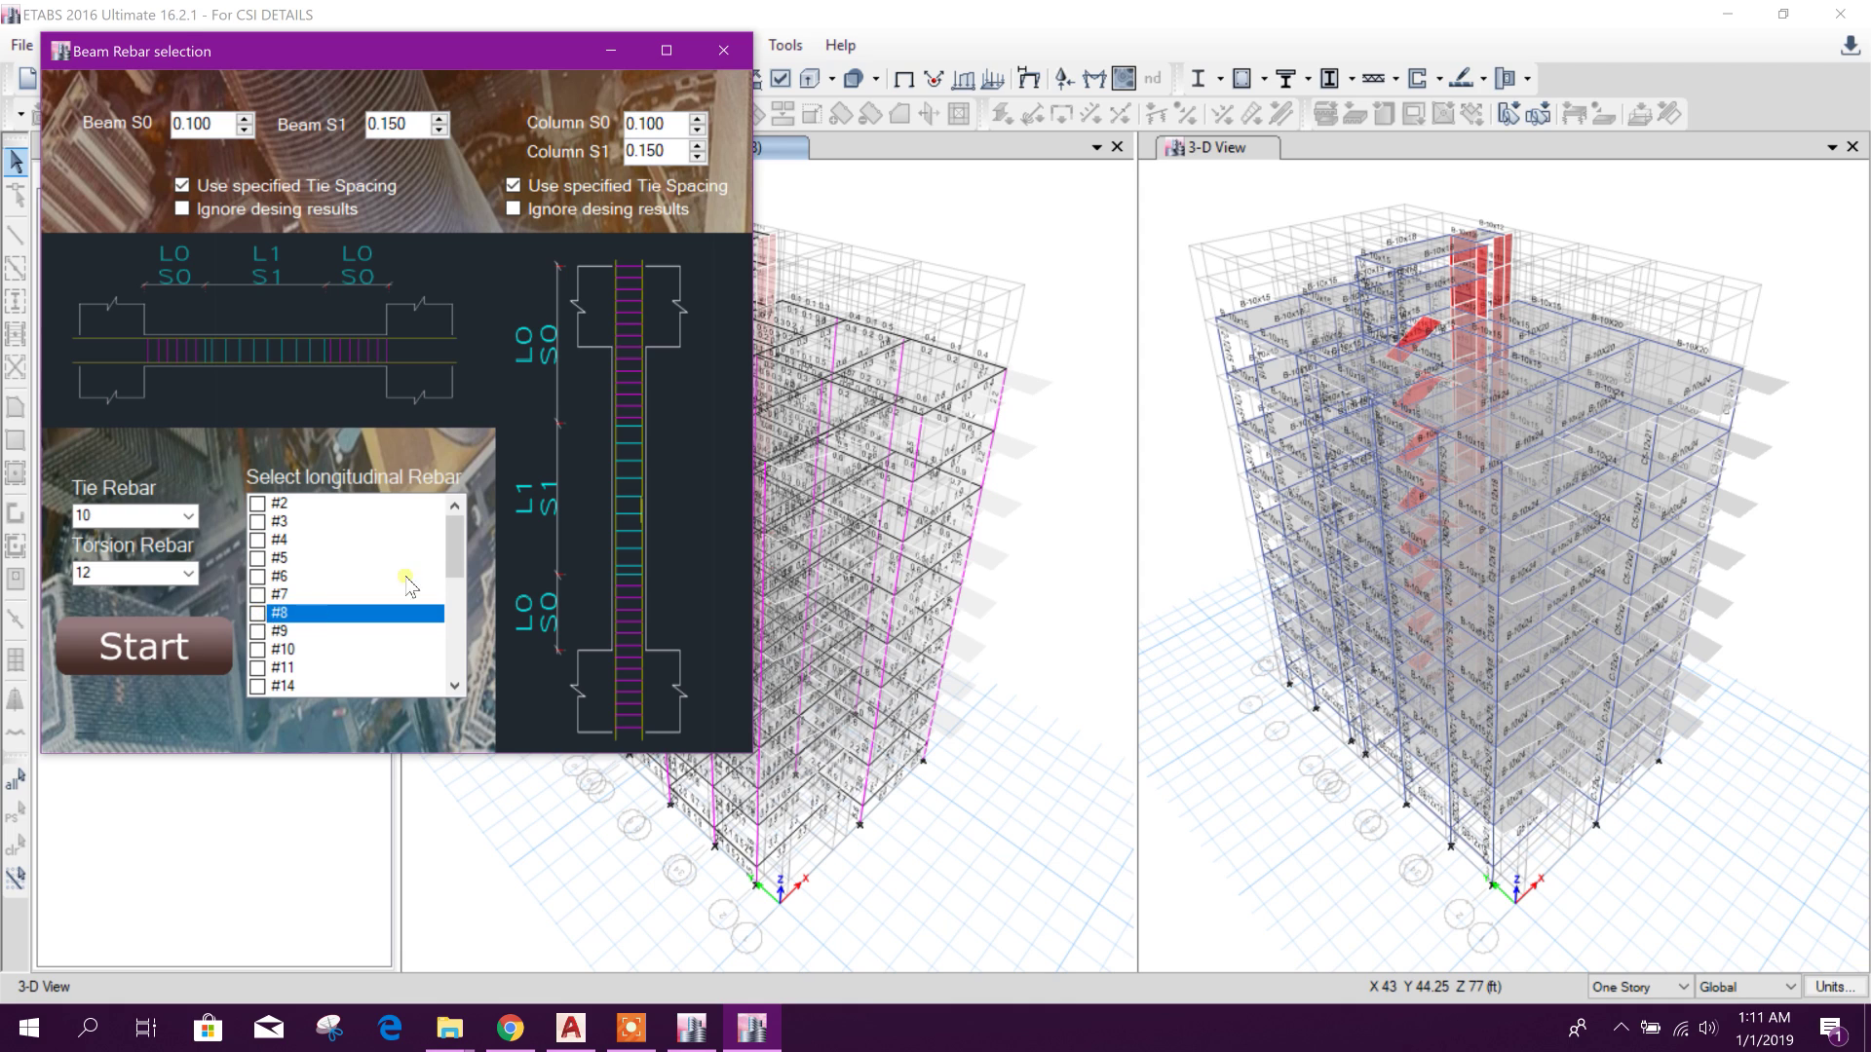
pyautogui.scroll(-4, 409, 585)
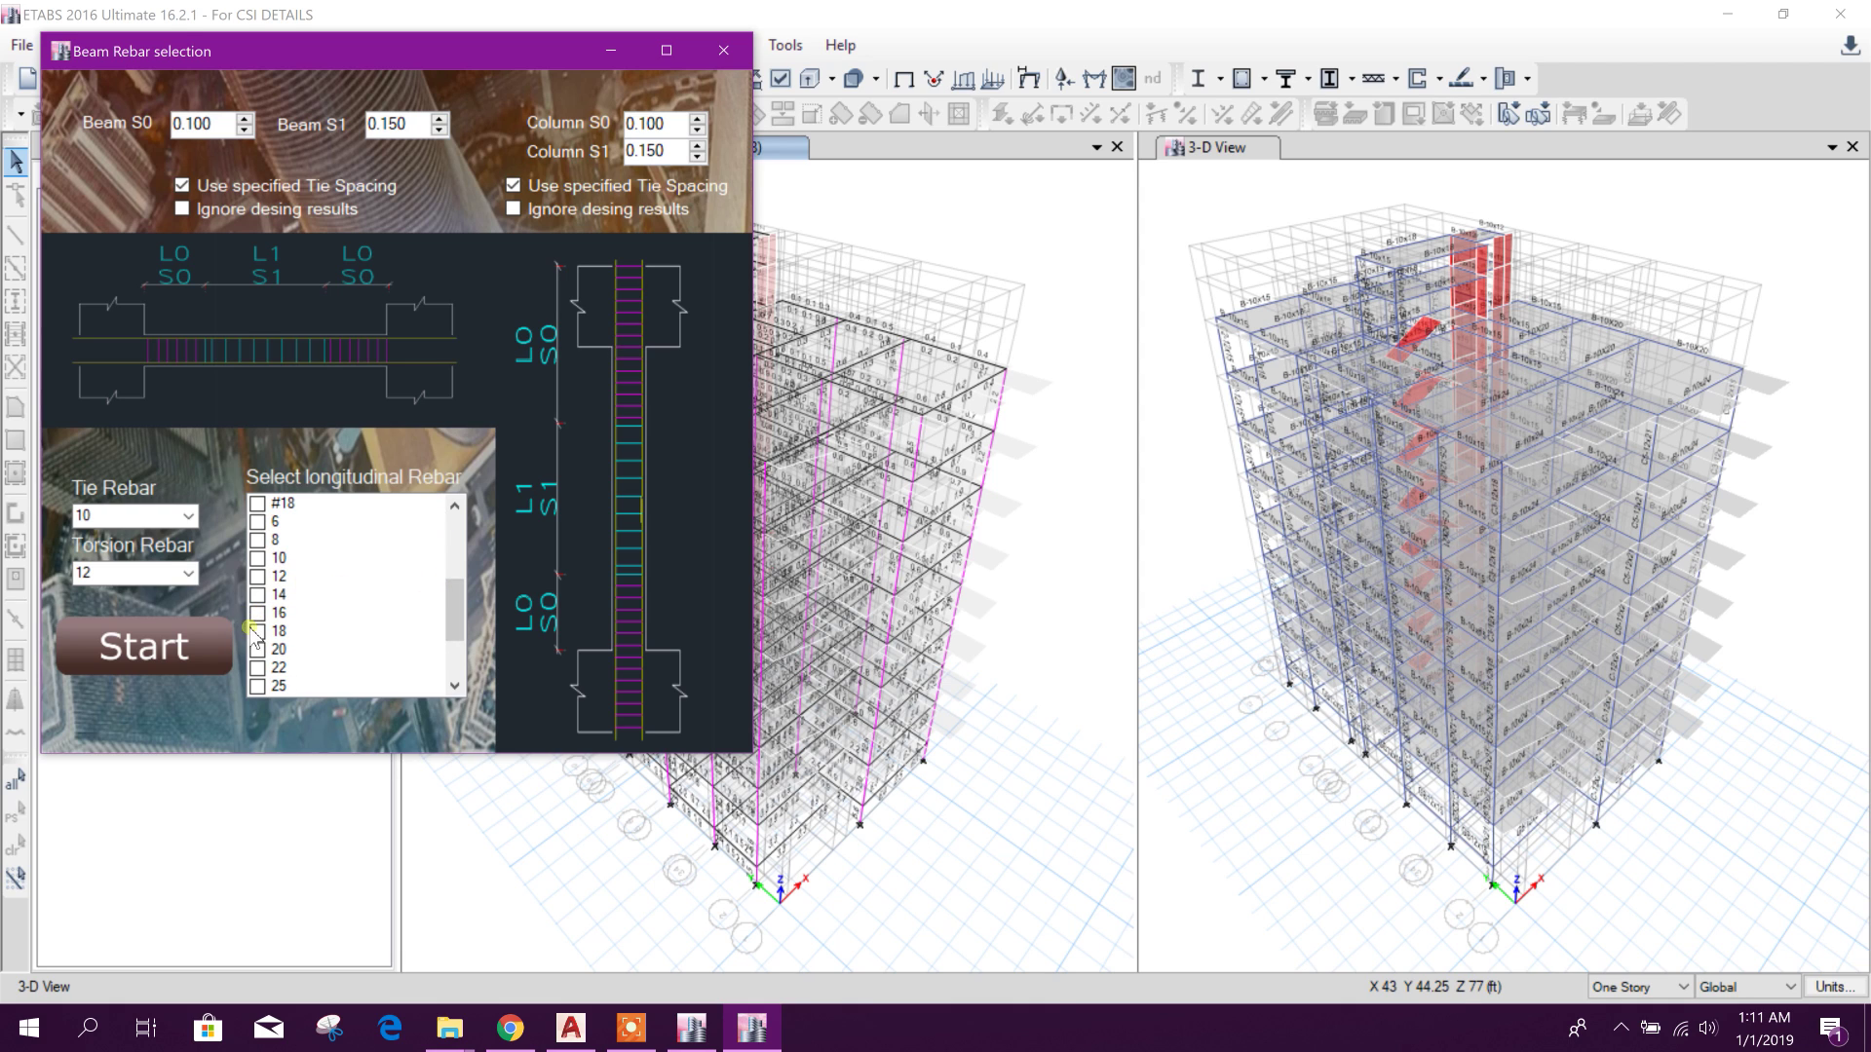
pyautogui.click(257, 613)
pyautogui.click(258, 650)
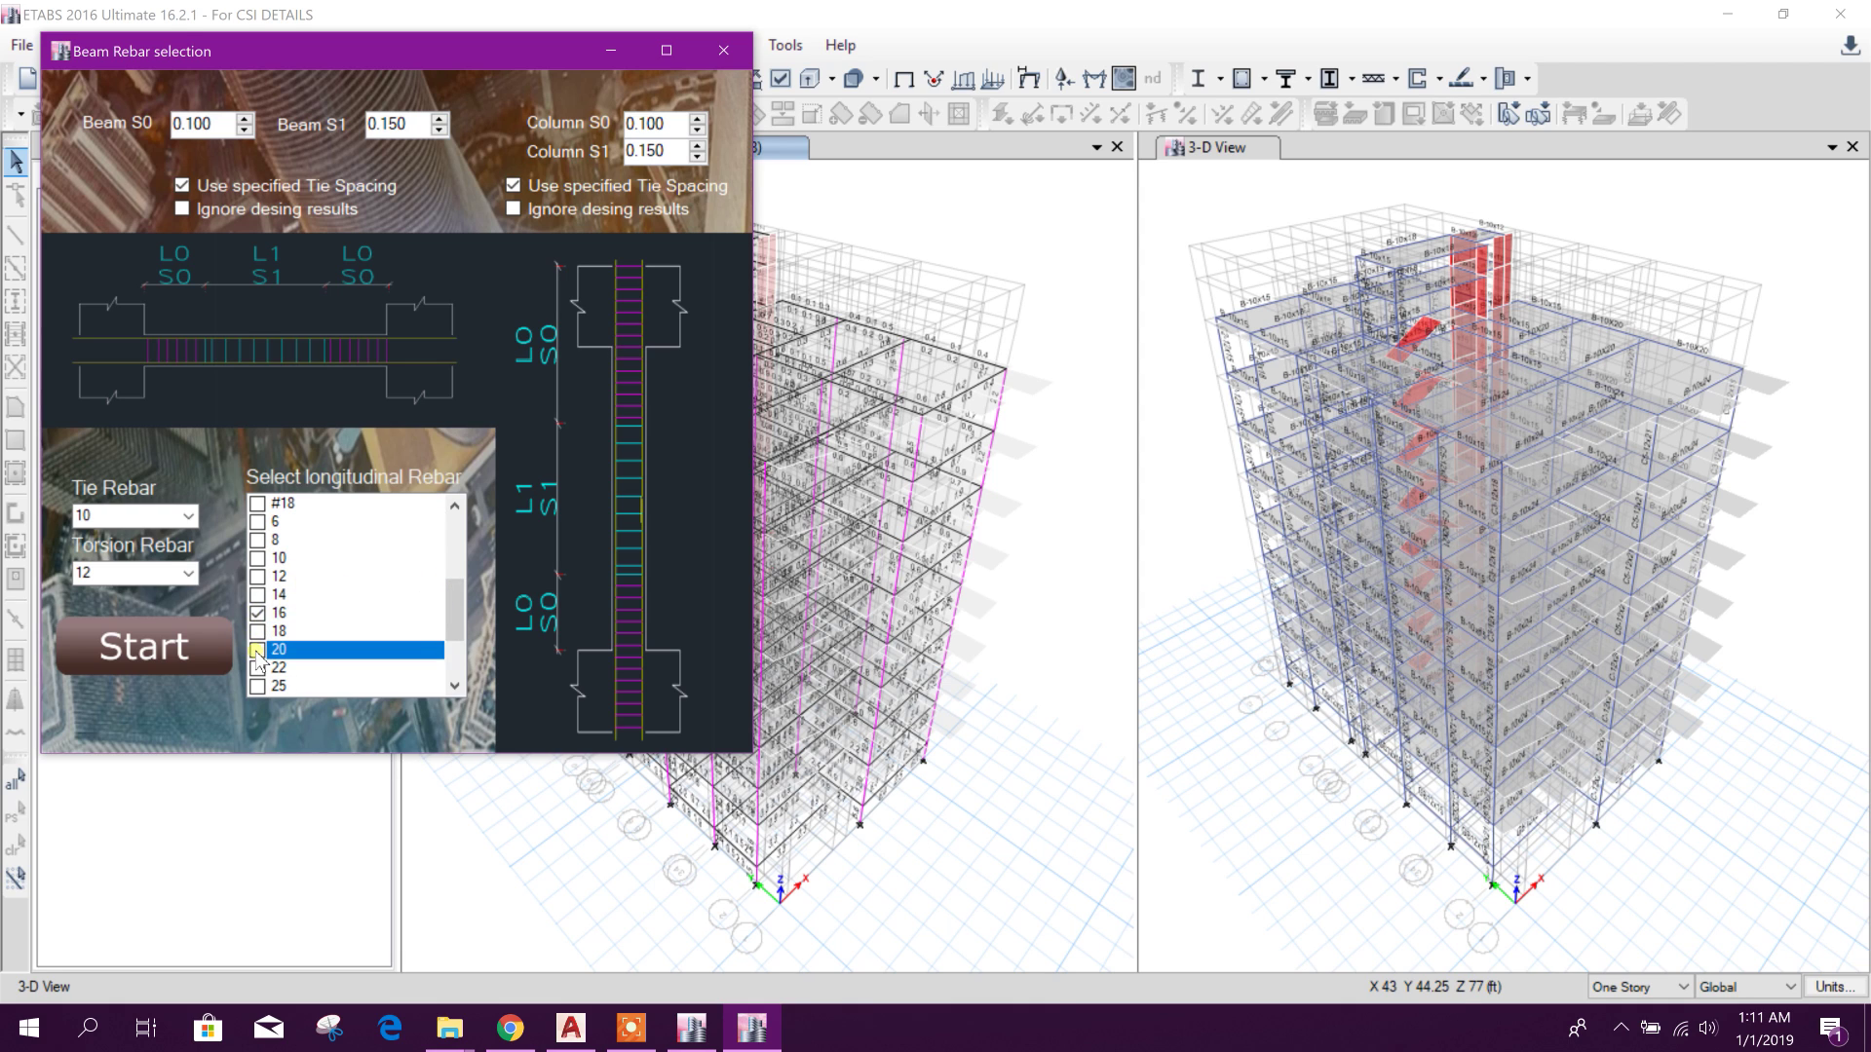
pyautogui.scroll(-1, 259, 658)
pyautogui.click(259, 631)
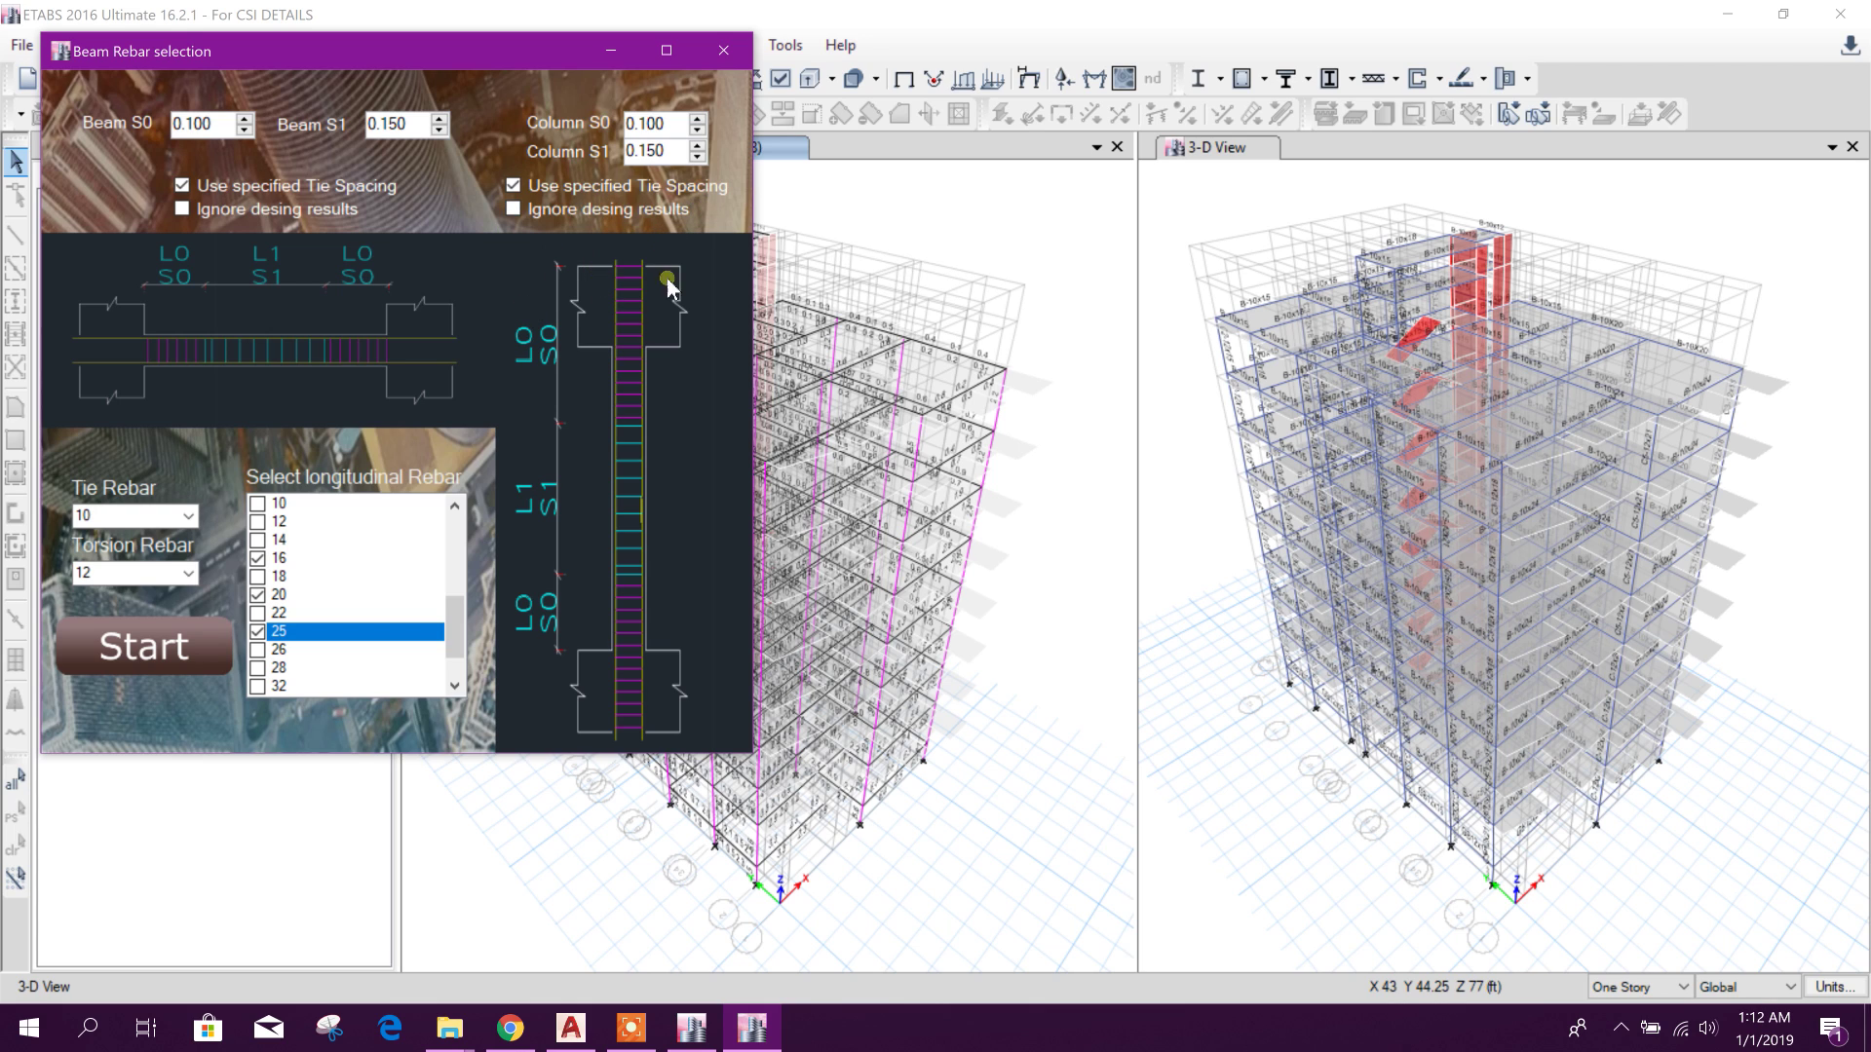
# - Start the detailing with these rebar settings and save the output as a DXF named DETAILS on the Desktop
pyautogui.click(152, 651)
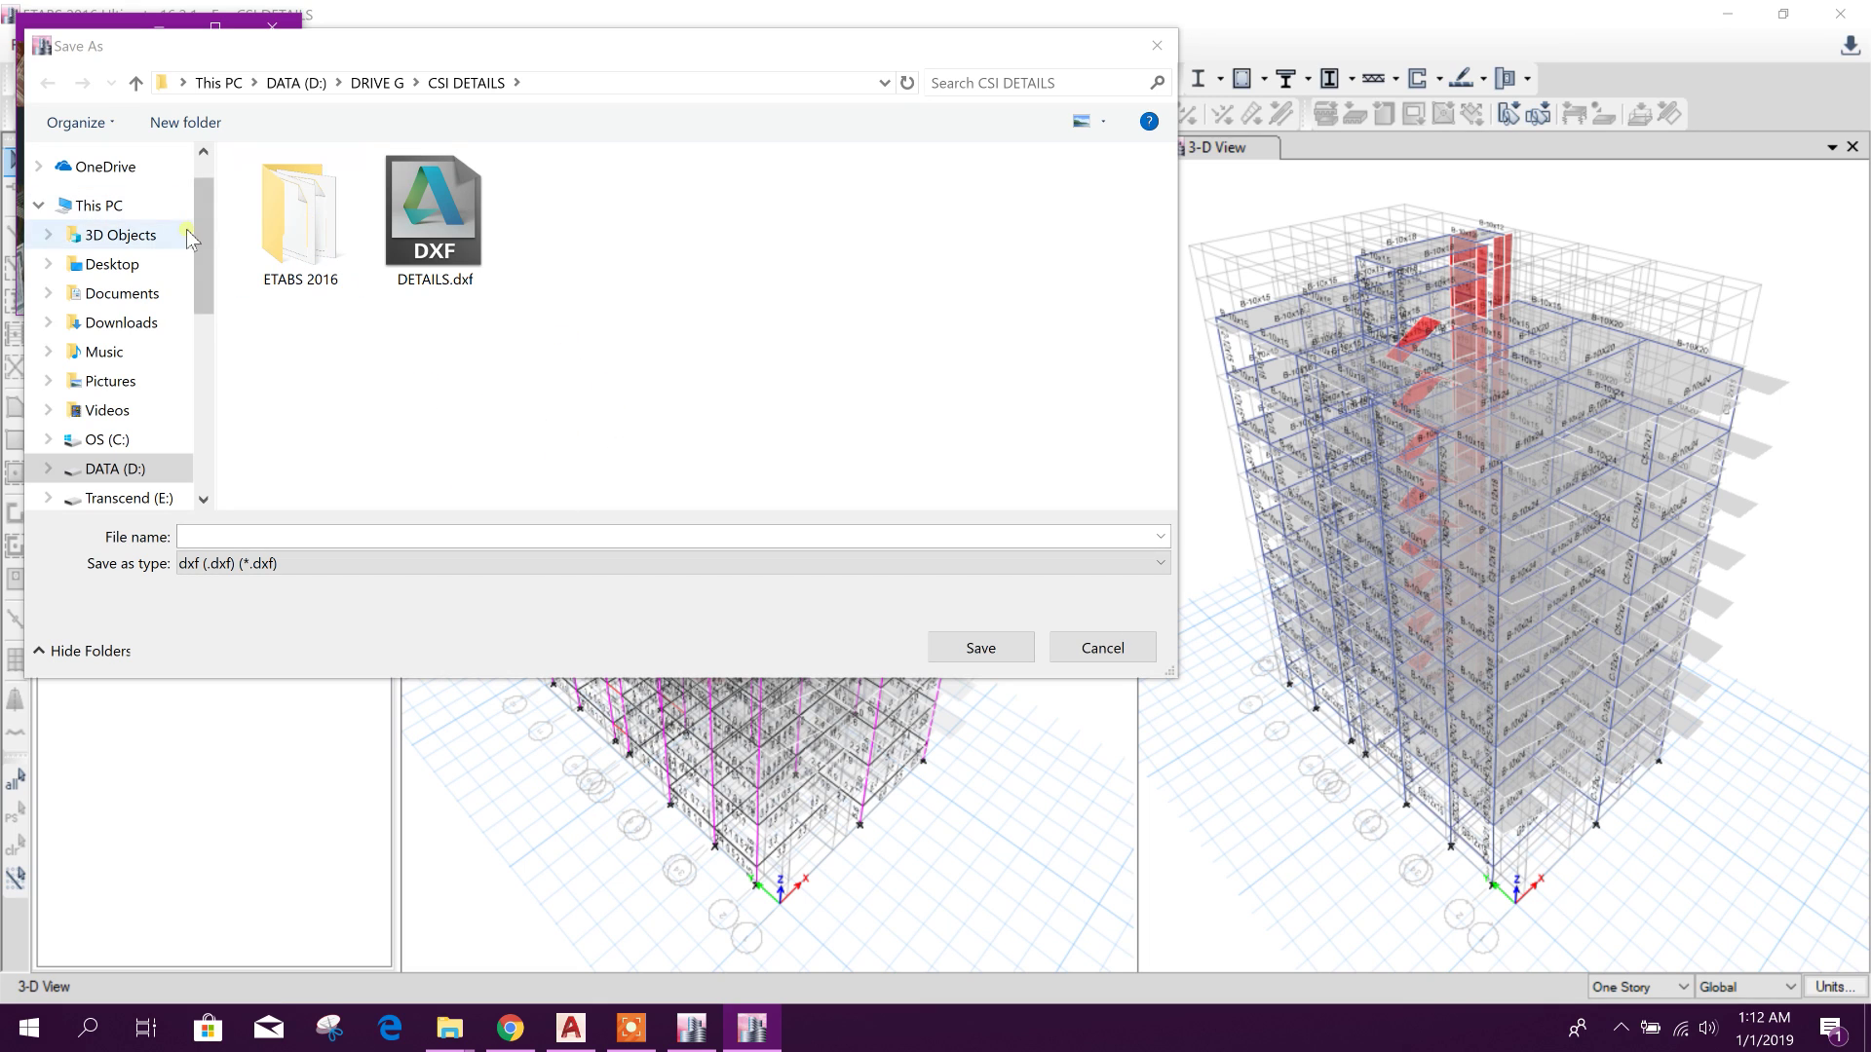
pyautogui.moveTo(200, 248)
pyautogui.mouseDown()
pyautogui.moveTo(201, 201)
pyautogui.moveTo(202, 465)
pyautogui.moveTo(201, 229)
pyautogui.mouseUp()
pyautogui.click(111, 225)
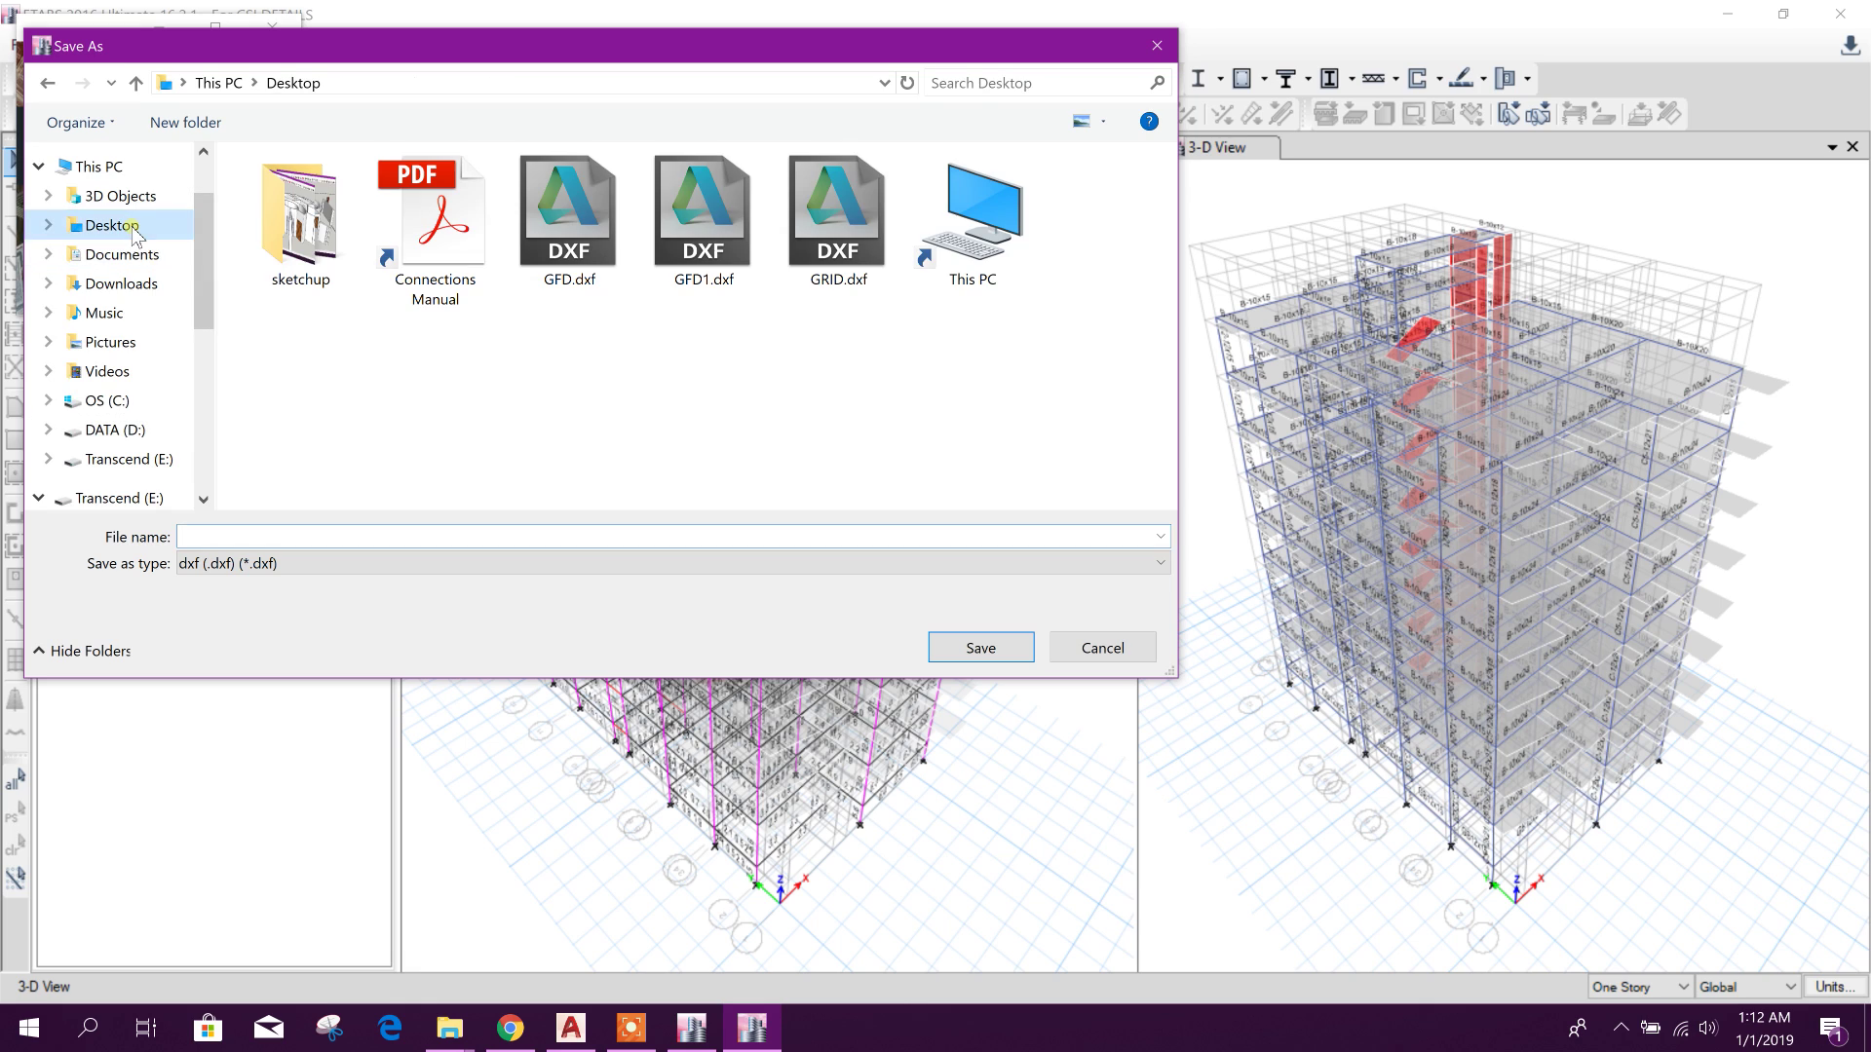
pyautogui.click(306, 535)
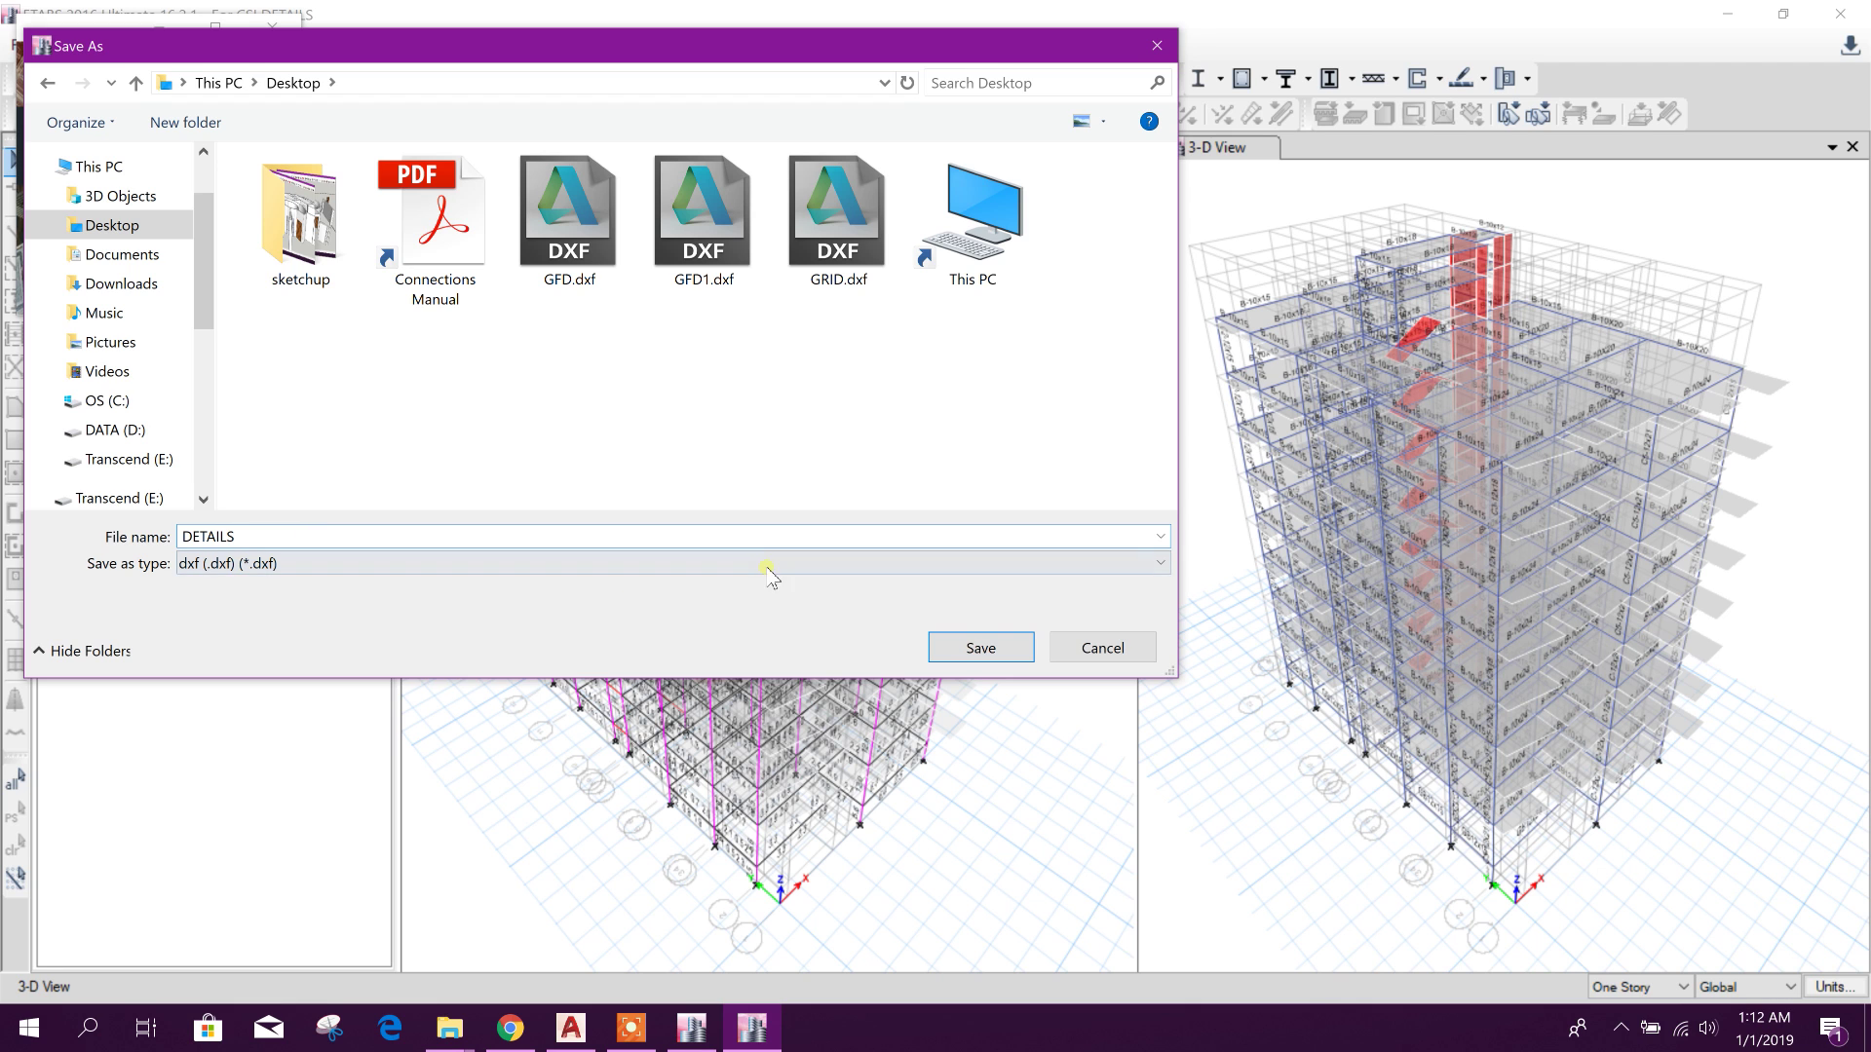
pyautogui.click(950, 648)
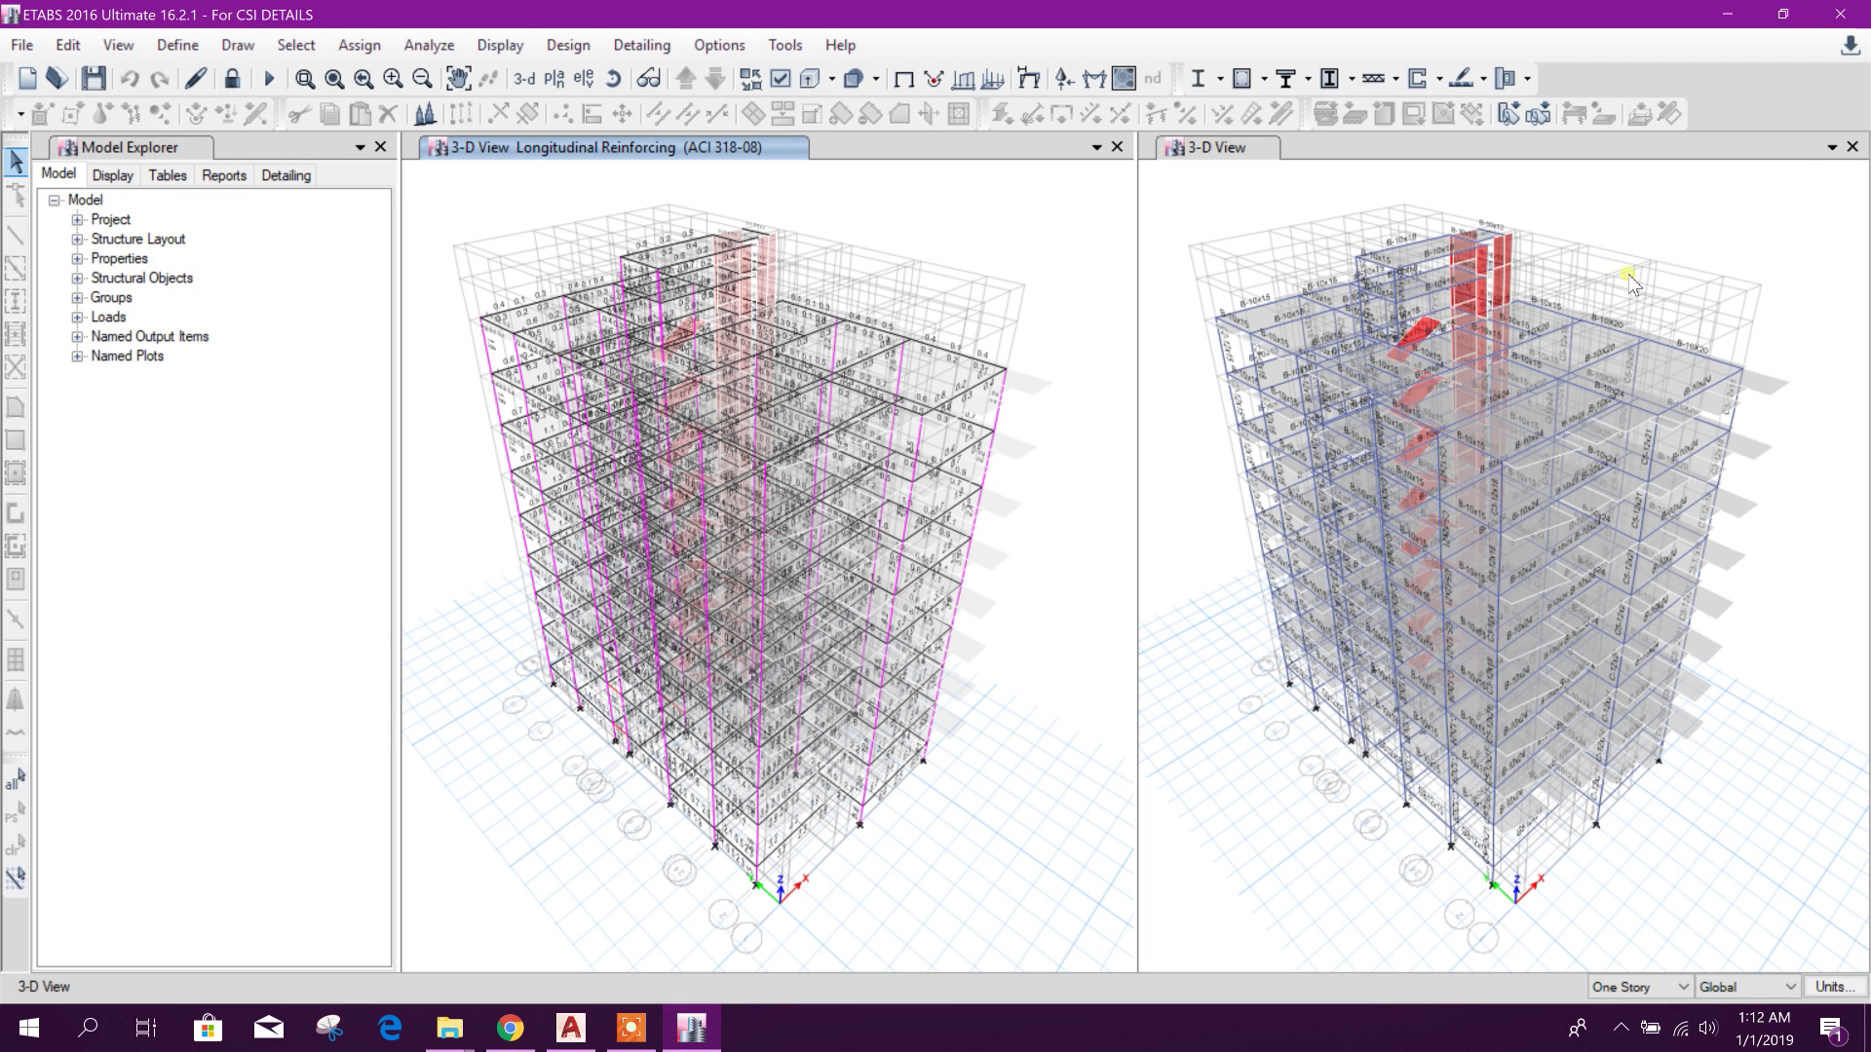
# - Switch to AutoCAD and look over the floor plans and beam details in the existing DETAILS.dwg drawing
pyautogui.click(570, 1028)
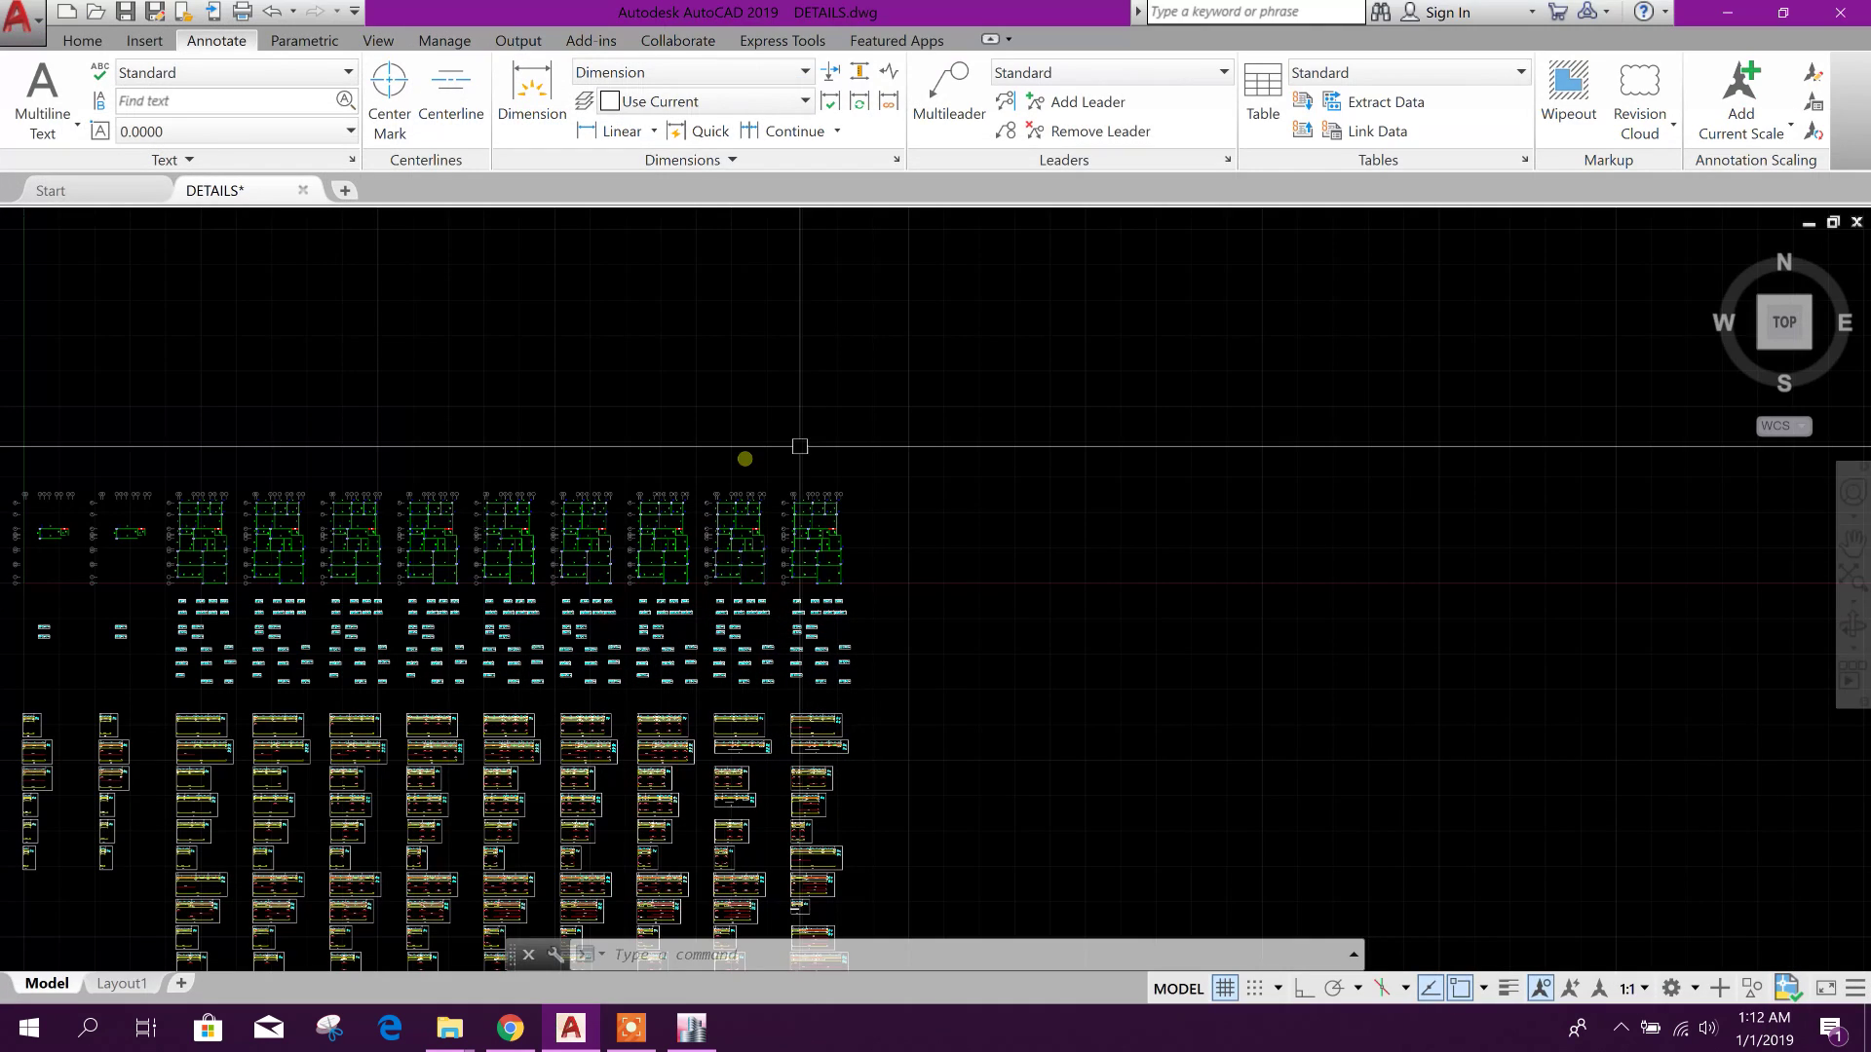
pyautogui.moveTo(972, 824); pyautogui.dragTo(1066, 613, button='middle')
pyautogui.scroll(-2, 1066, 611)
pyautogui.scroll(2, 682, 703)
pyautogui.moveTo(685, 760); pyautogui.dragTo(644, 594, button='middle')
pyautogui.scroll(-4, 644, 595)
pyautogui.scroll(3, 664, 634)
pyautogui.scroll(-3, 633, 604)
pyautogui.scroll(6, 627, 597)
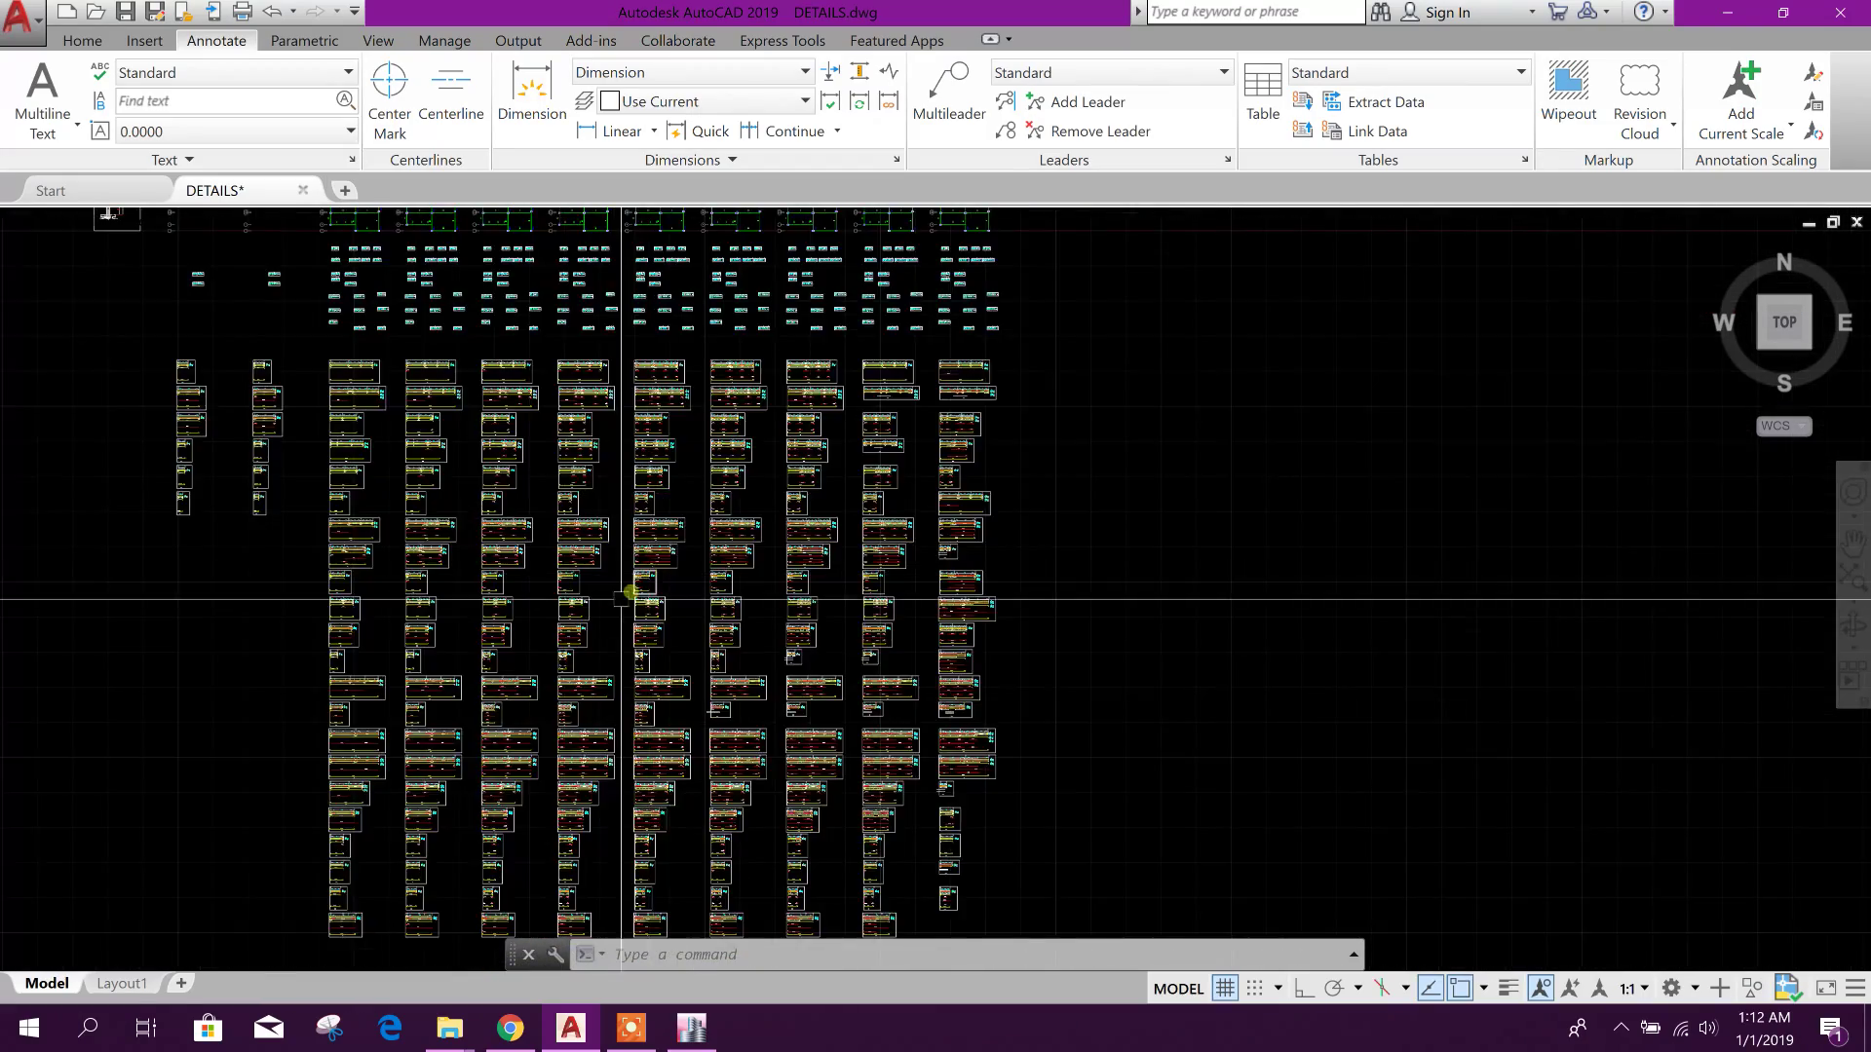
pyautogui.scroll(-5, 599, 671)
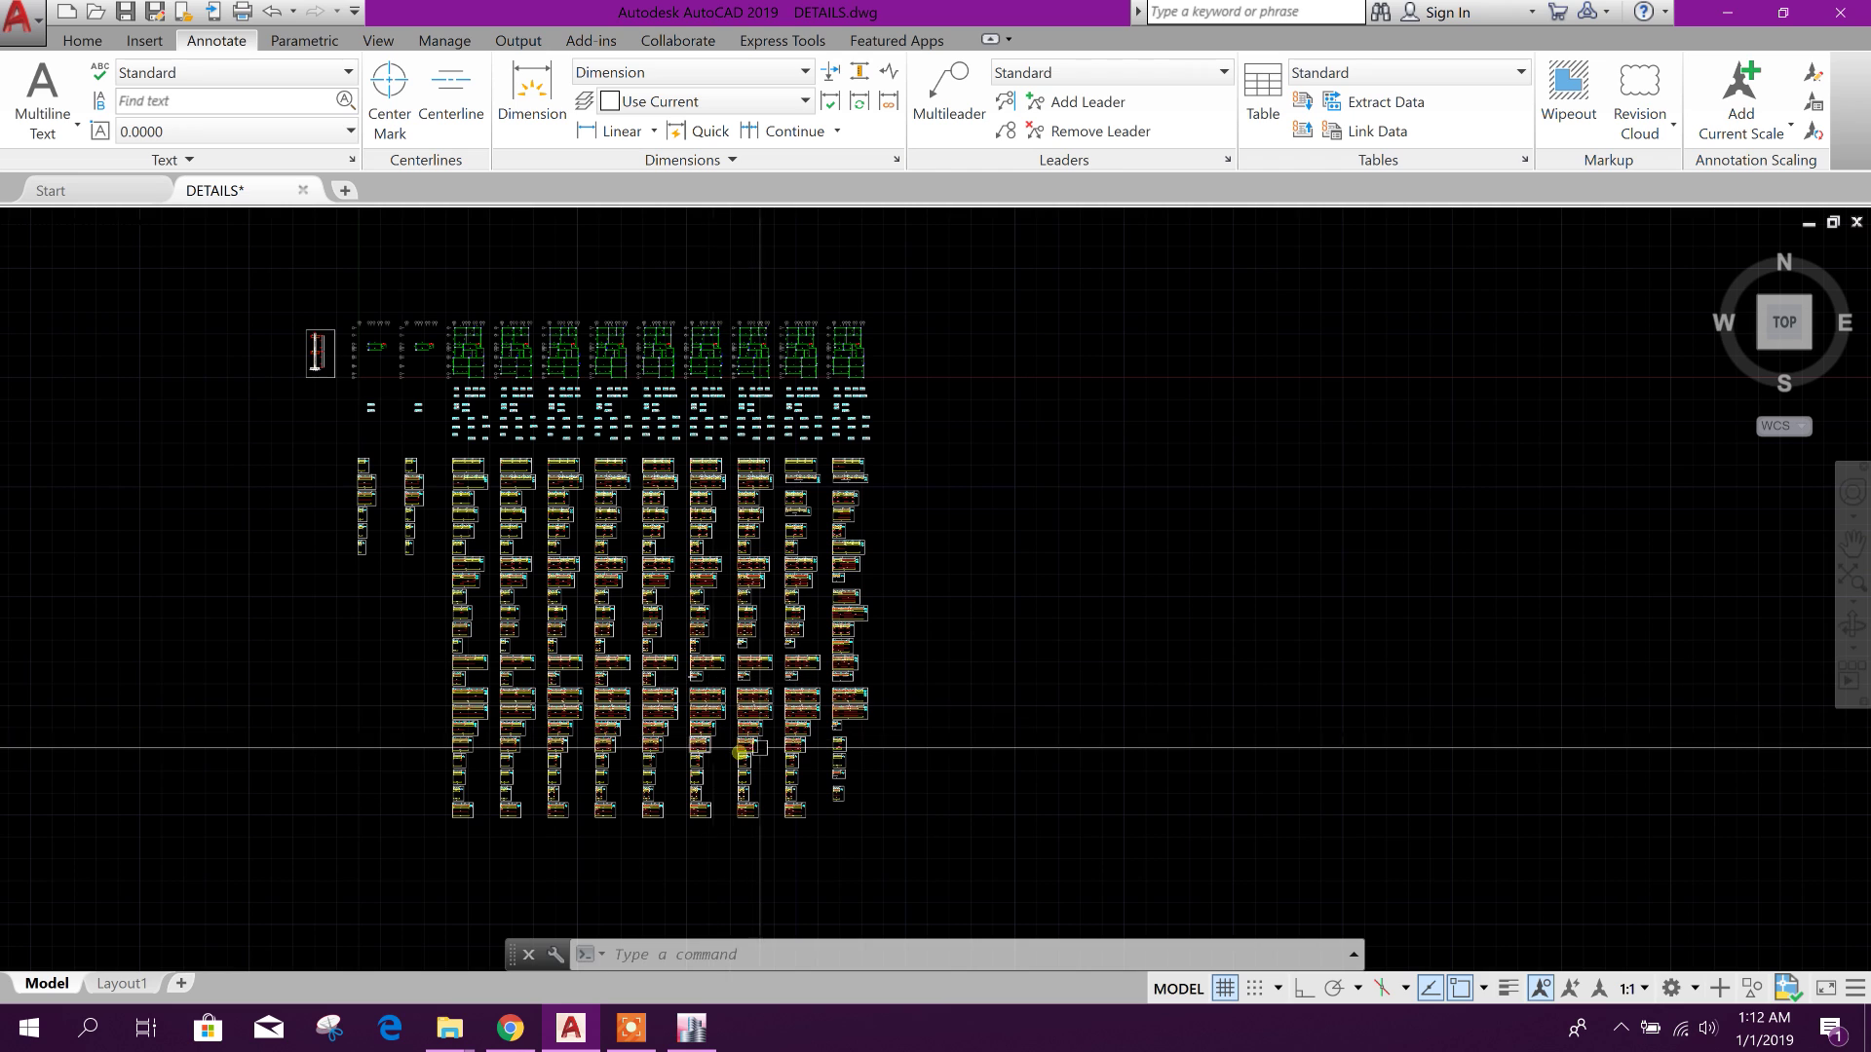
pyautogui.scroll(4, 699, 692)
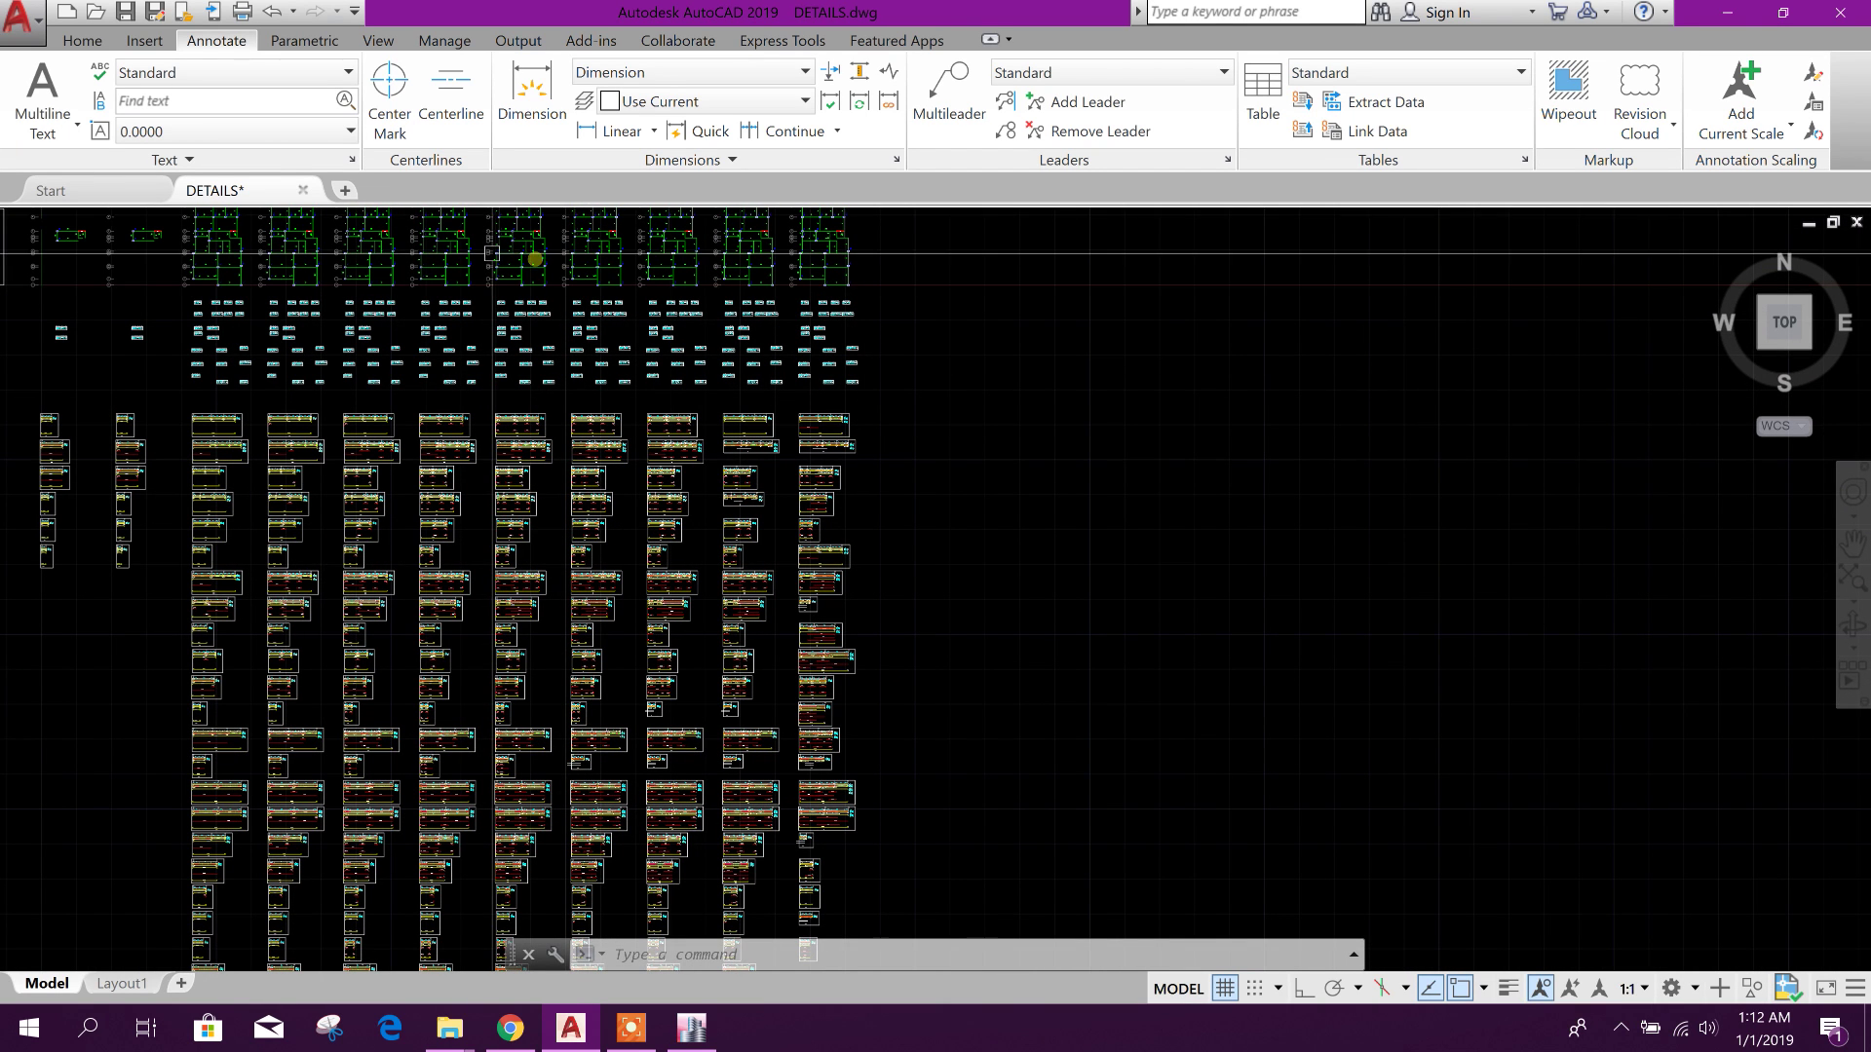
# - Open the DETAILS.dxf file from the Desktop and bring its full set of details into view
pyautogui.click(95, 12)
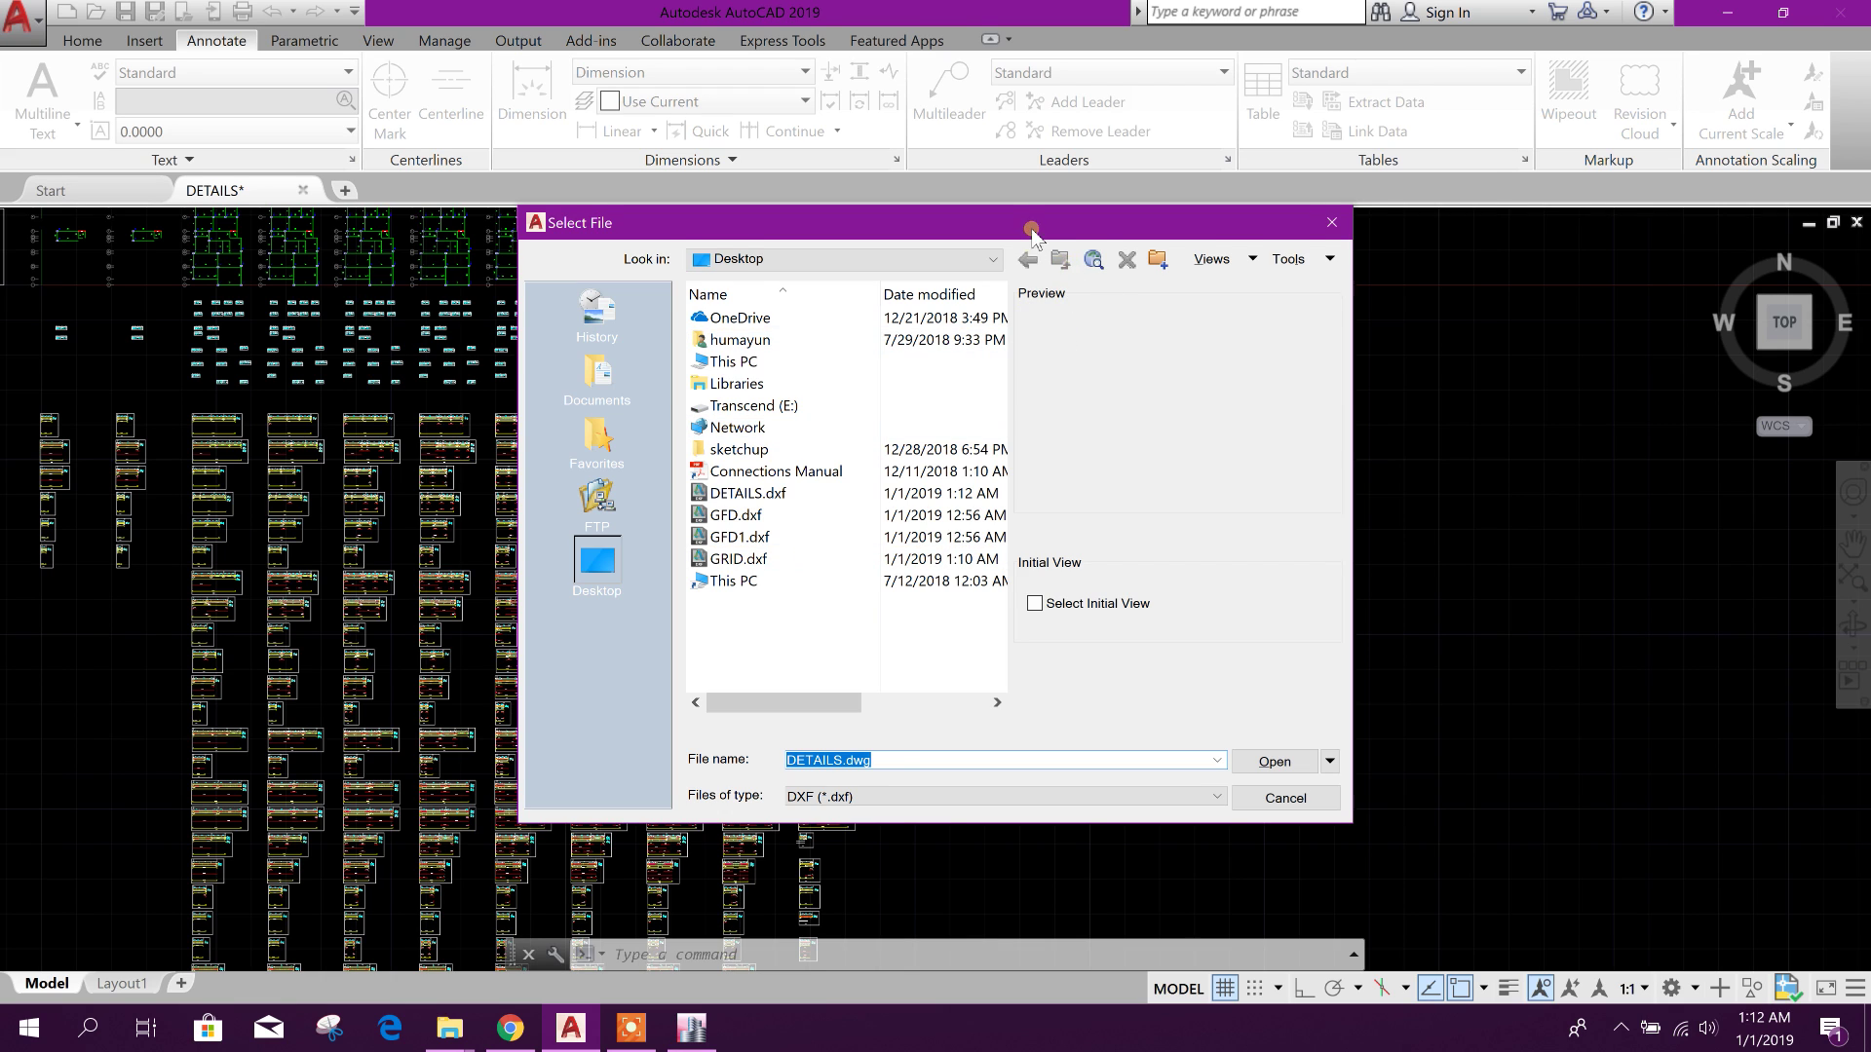
pyautogui.moveTo(1032, 225); pyautogui.dragTo(1167, 201)
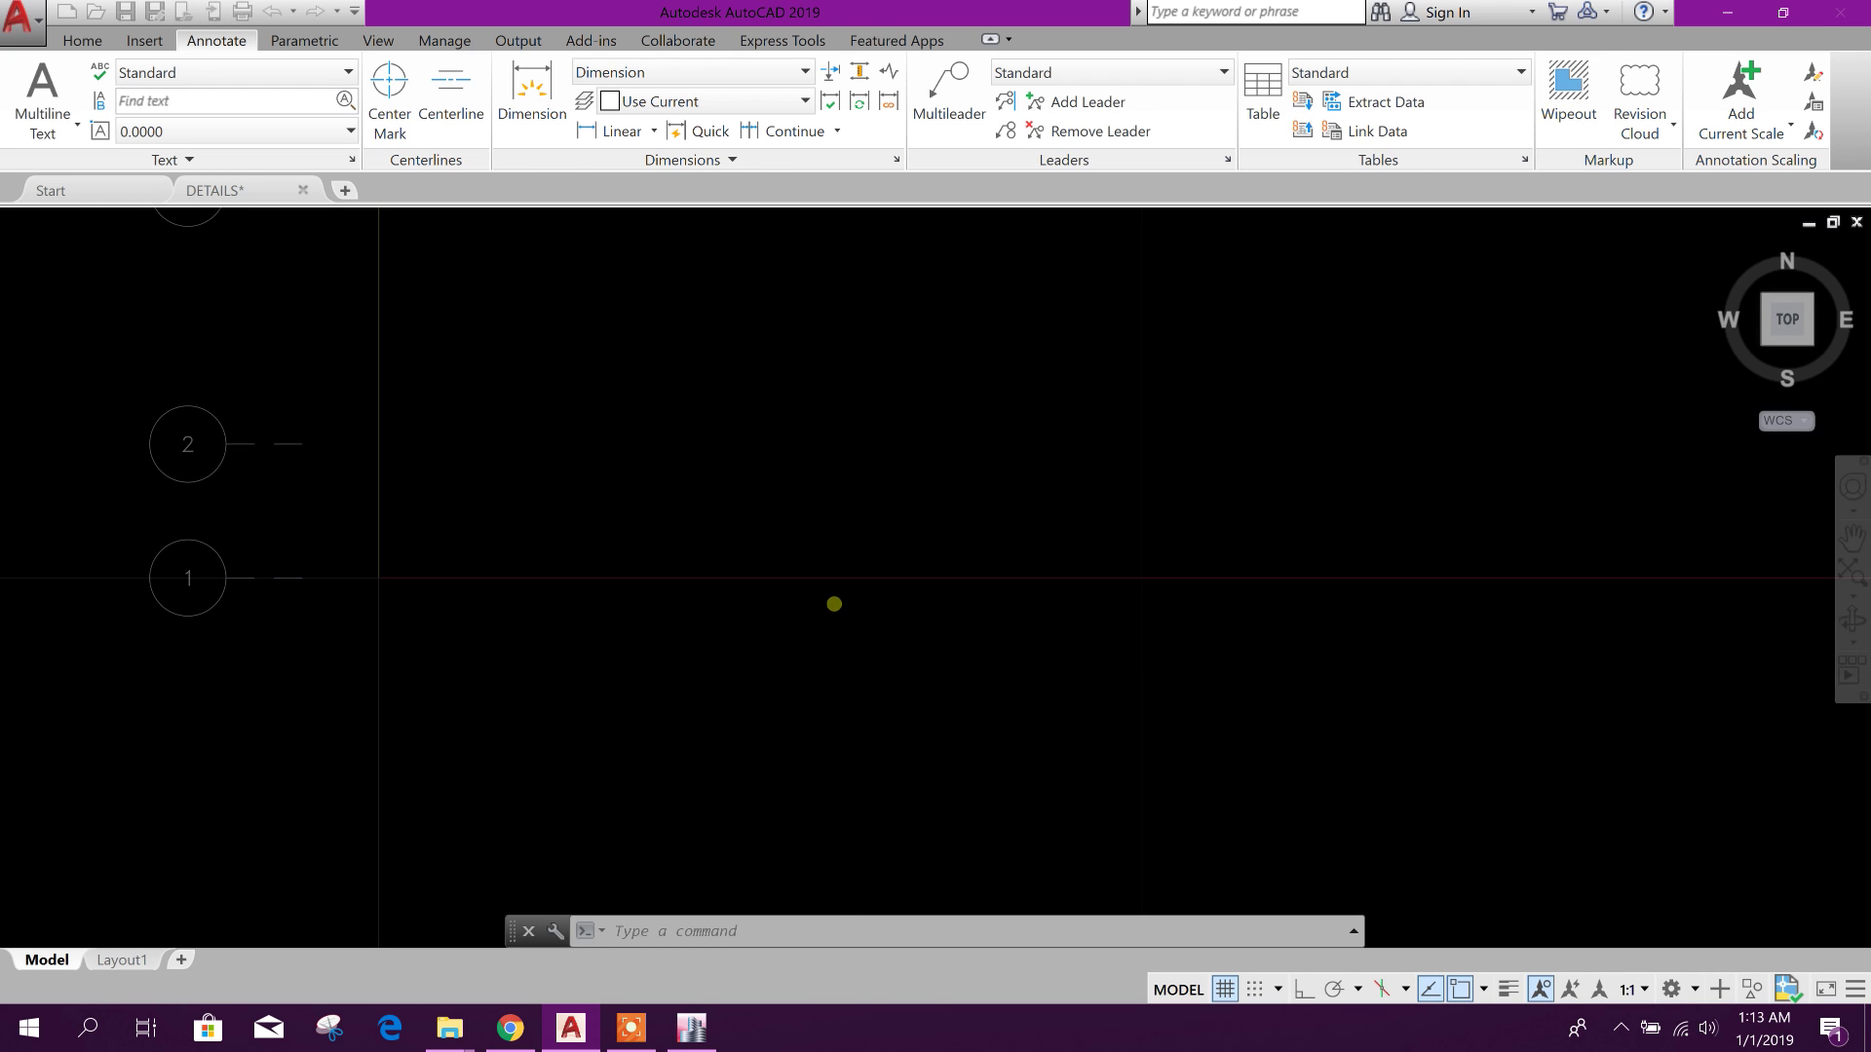
pyautogui.middleClick(841, 641)
pyautogui.middleClick(840, 641)
pyautogui.moveTo(997, 677); pyautogui.dragTo(793, 668, button='middle')
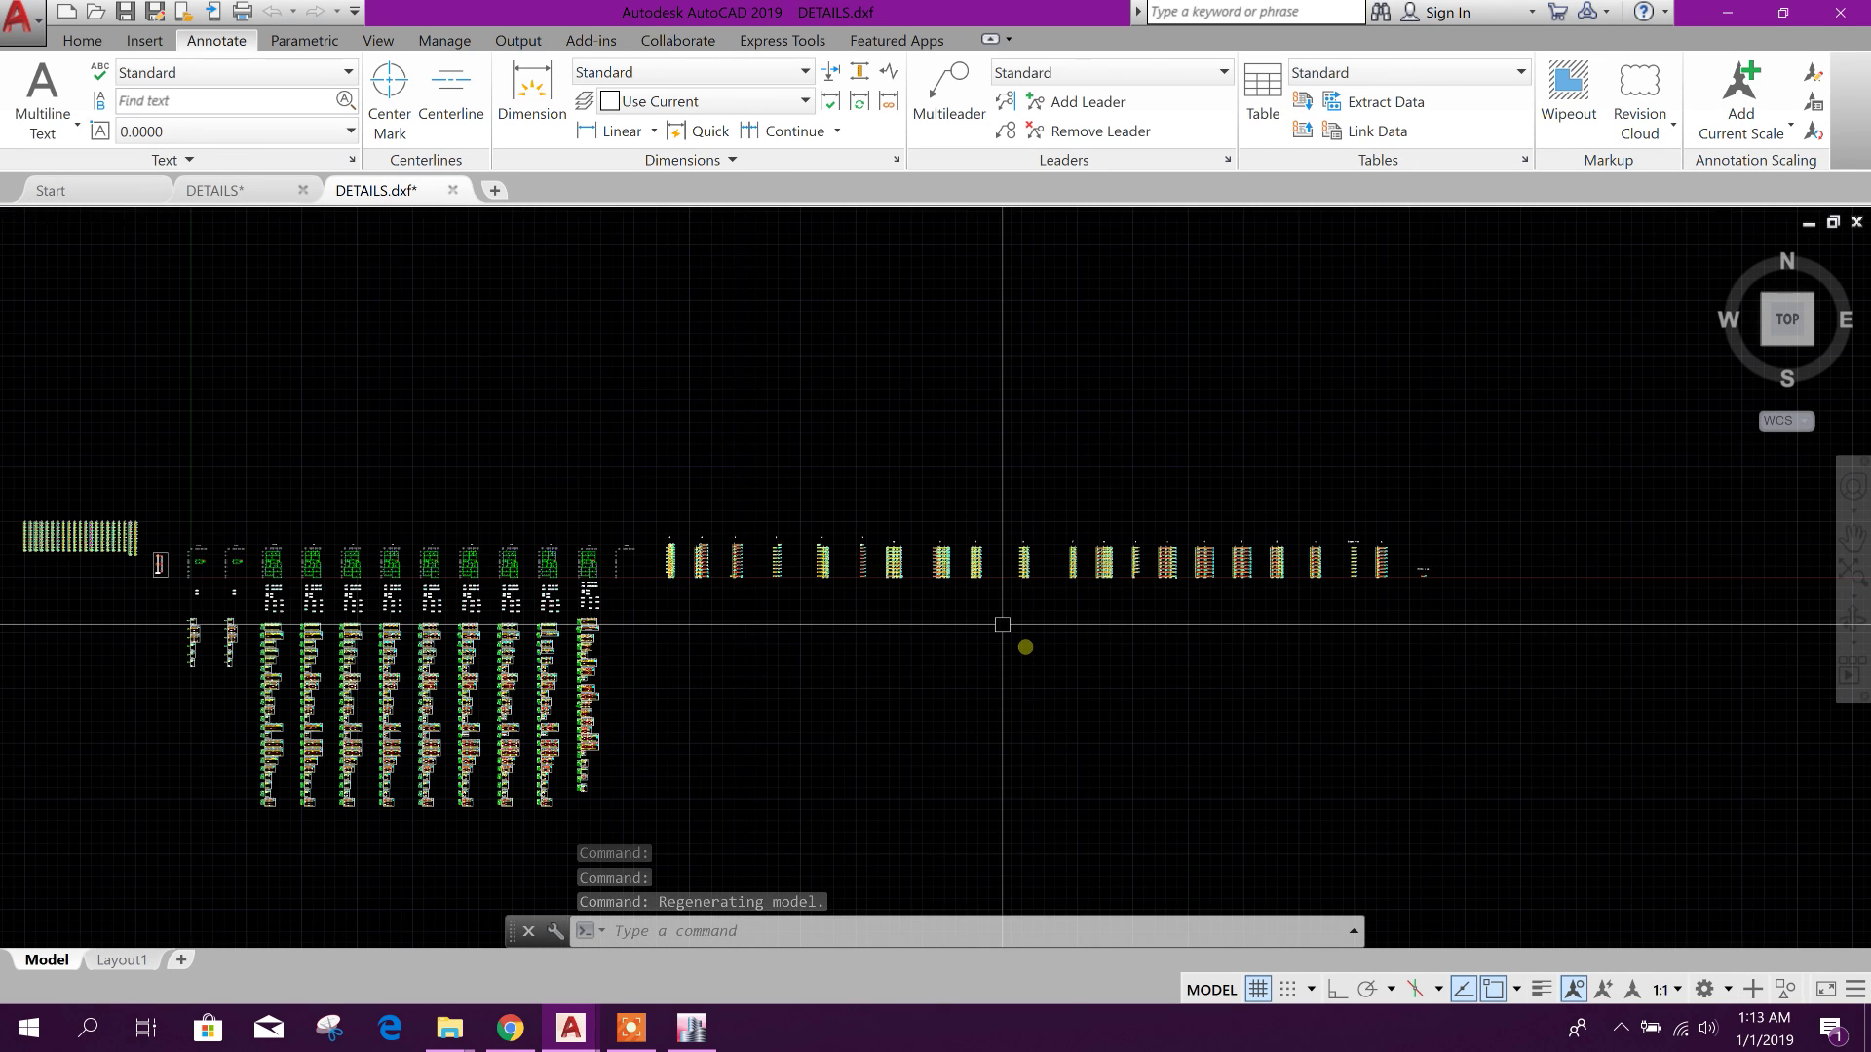
# - Examine the beam and column reinforcement in the frame elevations for grids C, 10 and 7
pyautogui.scroll(10, 658, 568)
pyautogui.moveTo(706, 739); pyautogui.dragTo(699, 691, button='middle')
pyautogui.scroll(3, 699, 690)
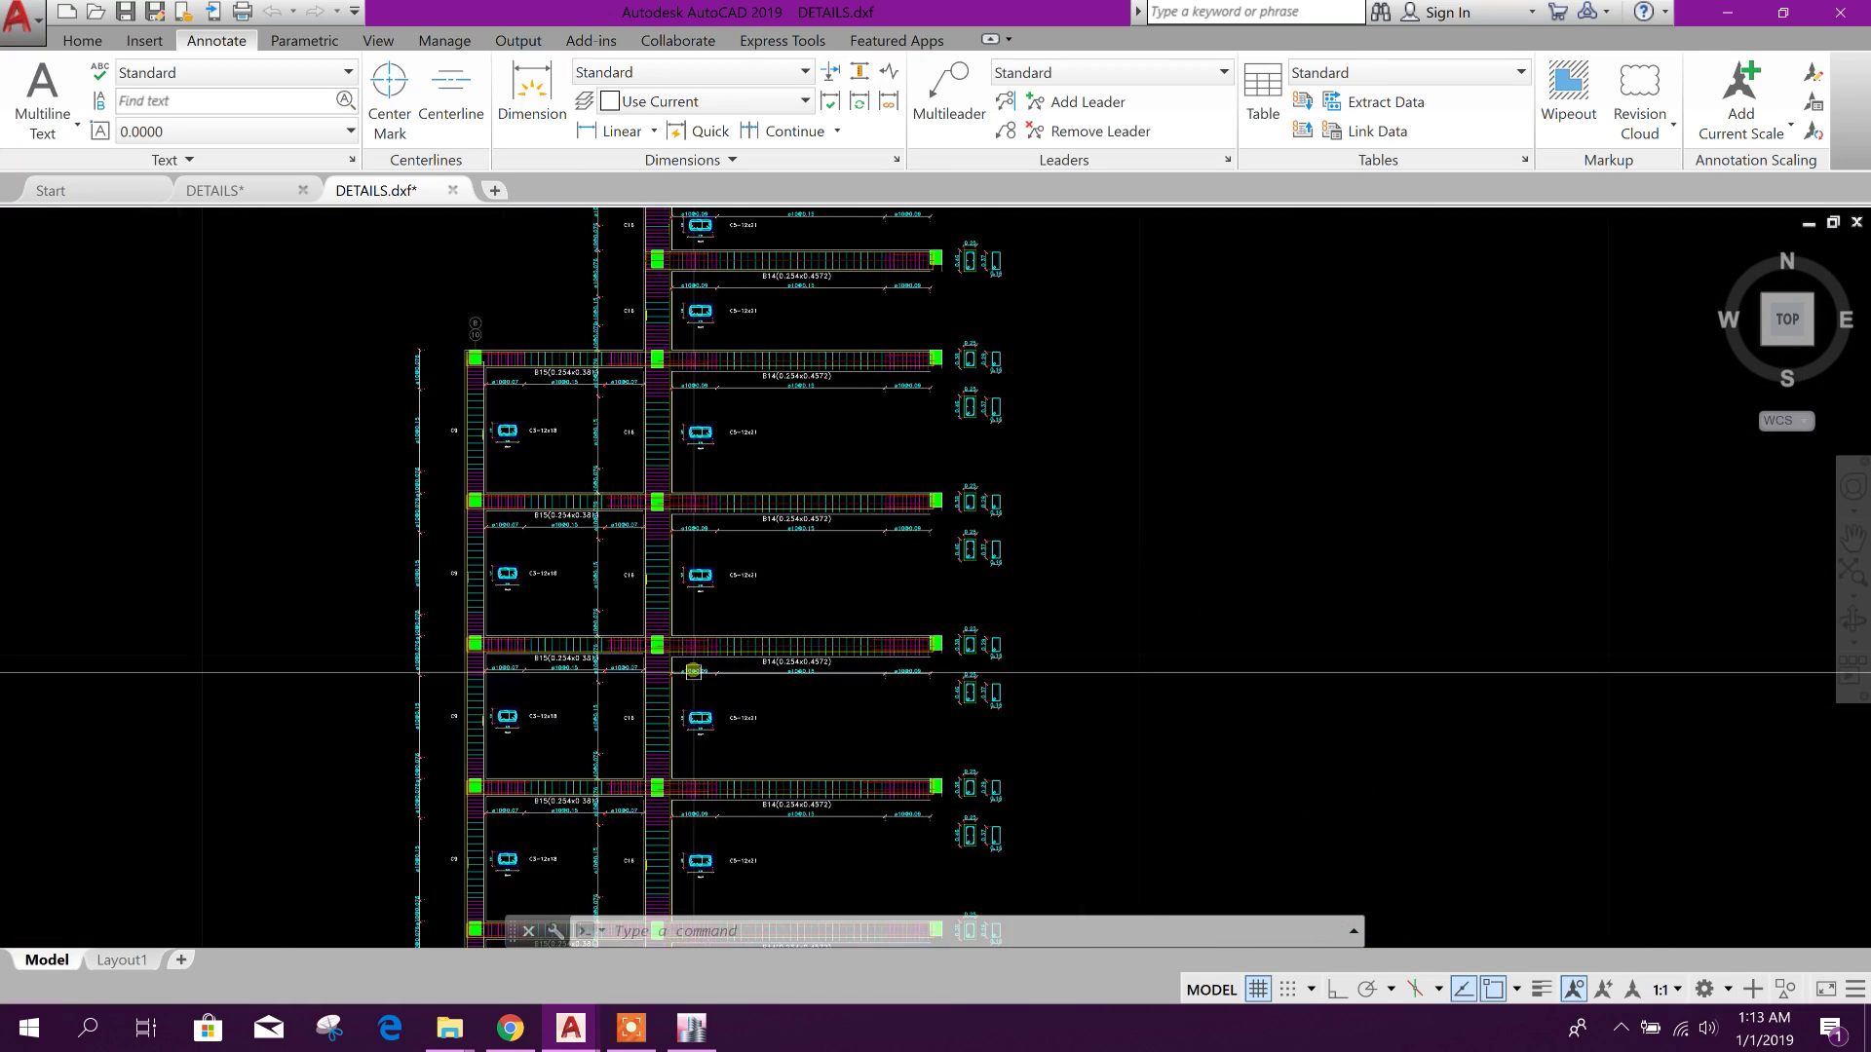
pyautogui.scroll(-3, 702, 721)
pyautogui.scroll(5, 703, 738)
pyautogui.scroll(-3, 703, 737)
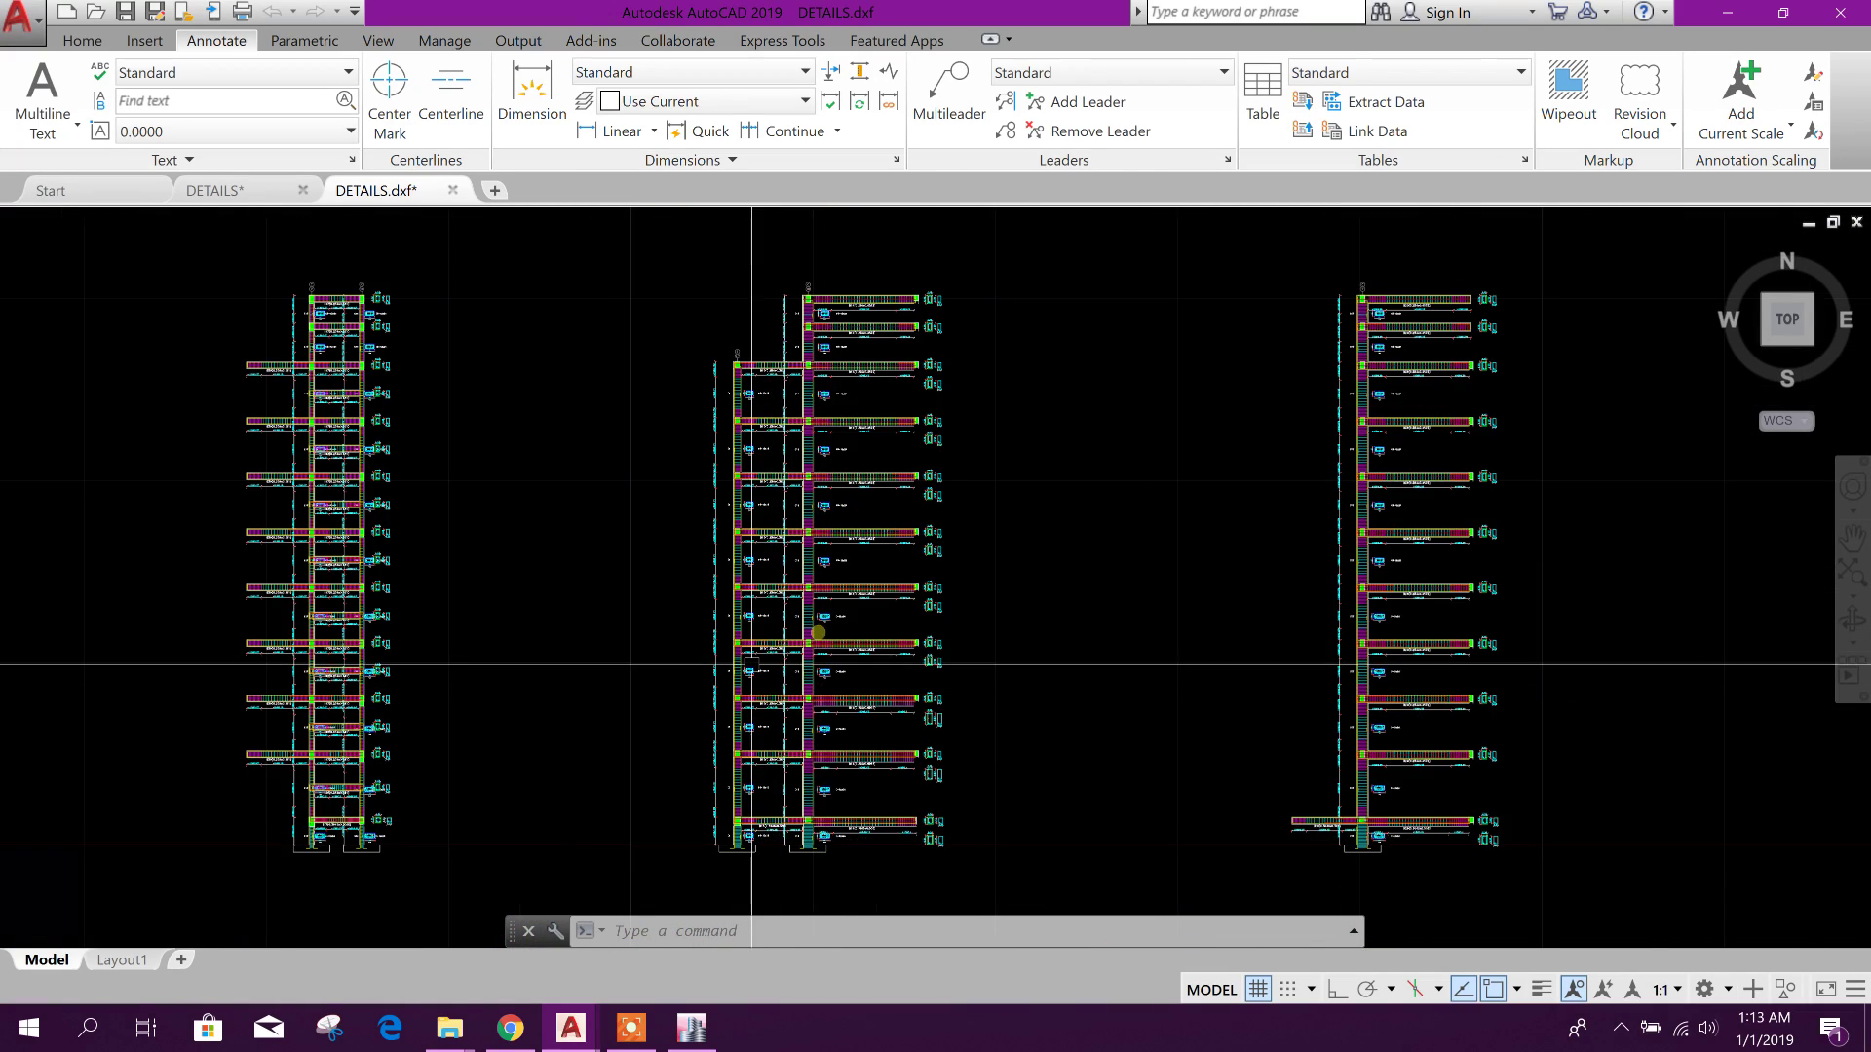
pyautogui.scroll(5, 690, 421)
pyautogui.scroll(-5, 691, 438)
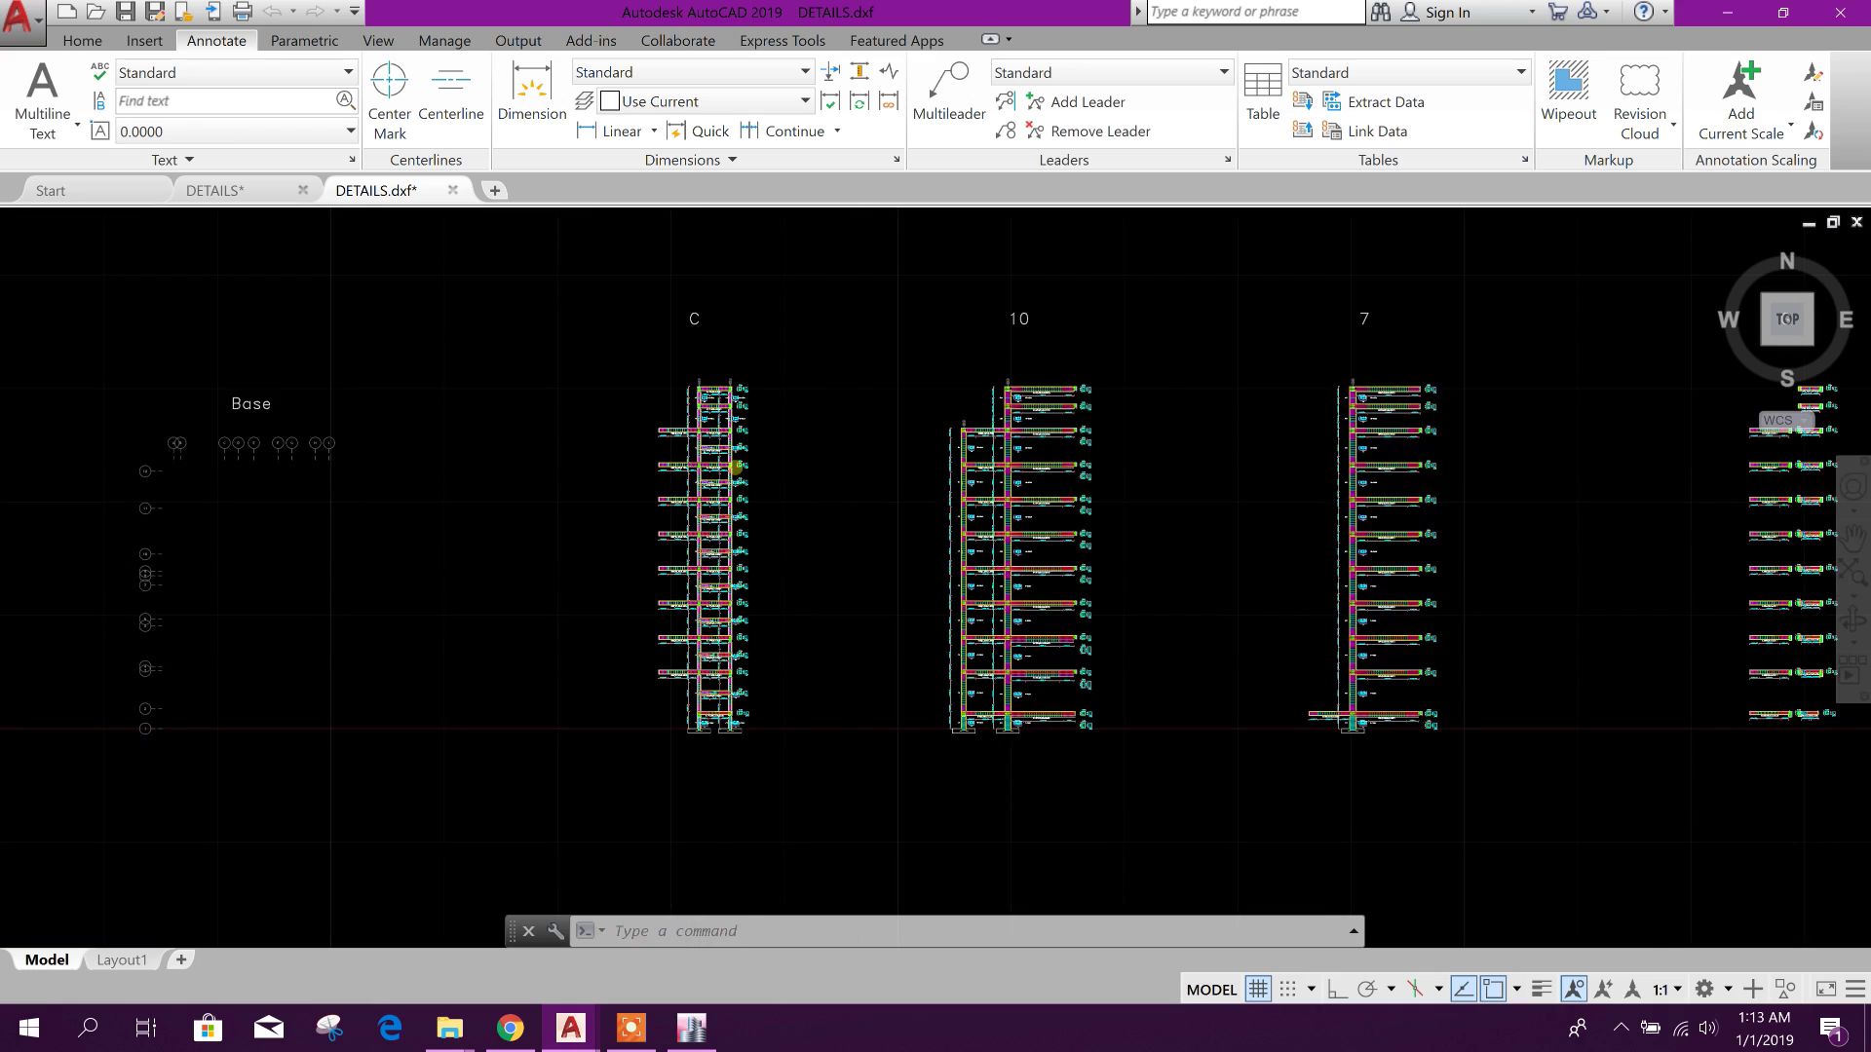
pyautogui.scroll(4, 701, 479)
pyautogui.scroll(-4, 660, 413)
pyautogui.moveTo(840, 544); pyautogui.dragTo(842, 651, button='middle')
pyautogui.moveTo(1294, 637); pyautogui.dragTo(1229, 638, button='middle')
pyautogui.scroll(5, 973, 488)
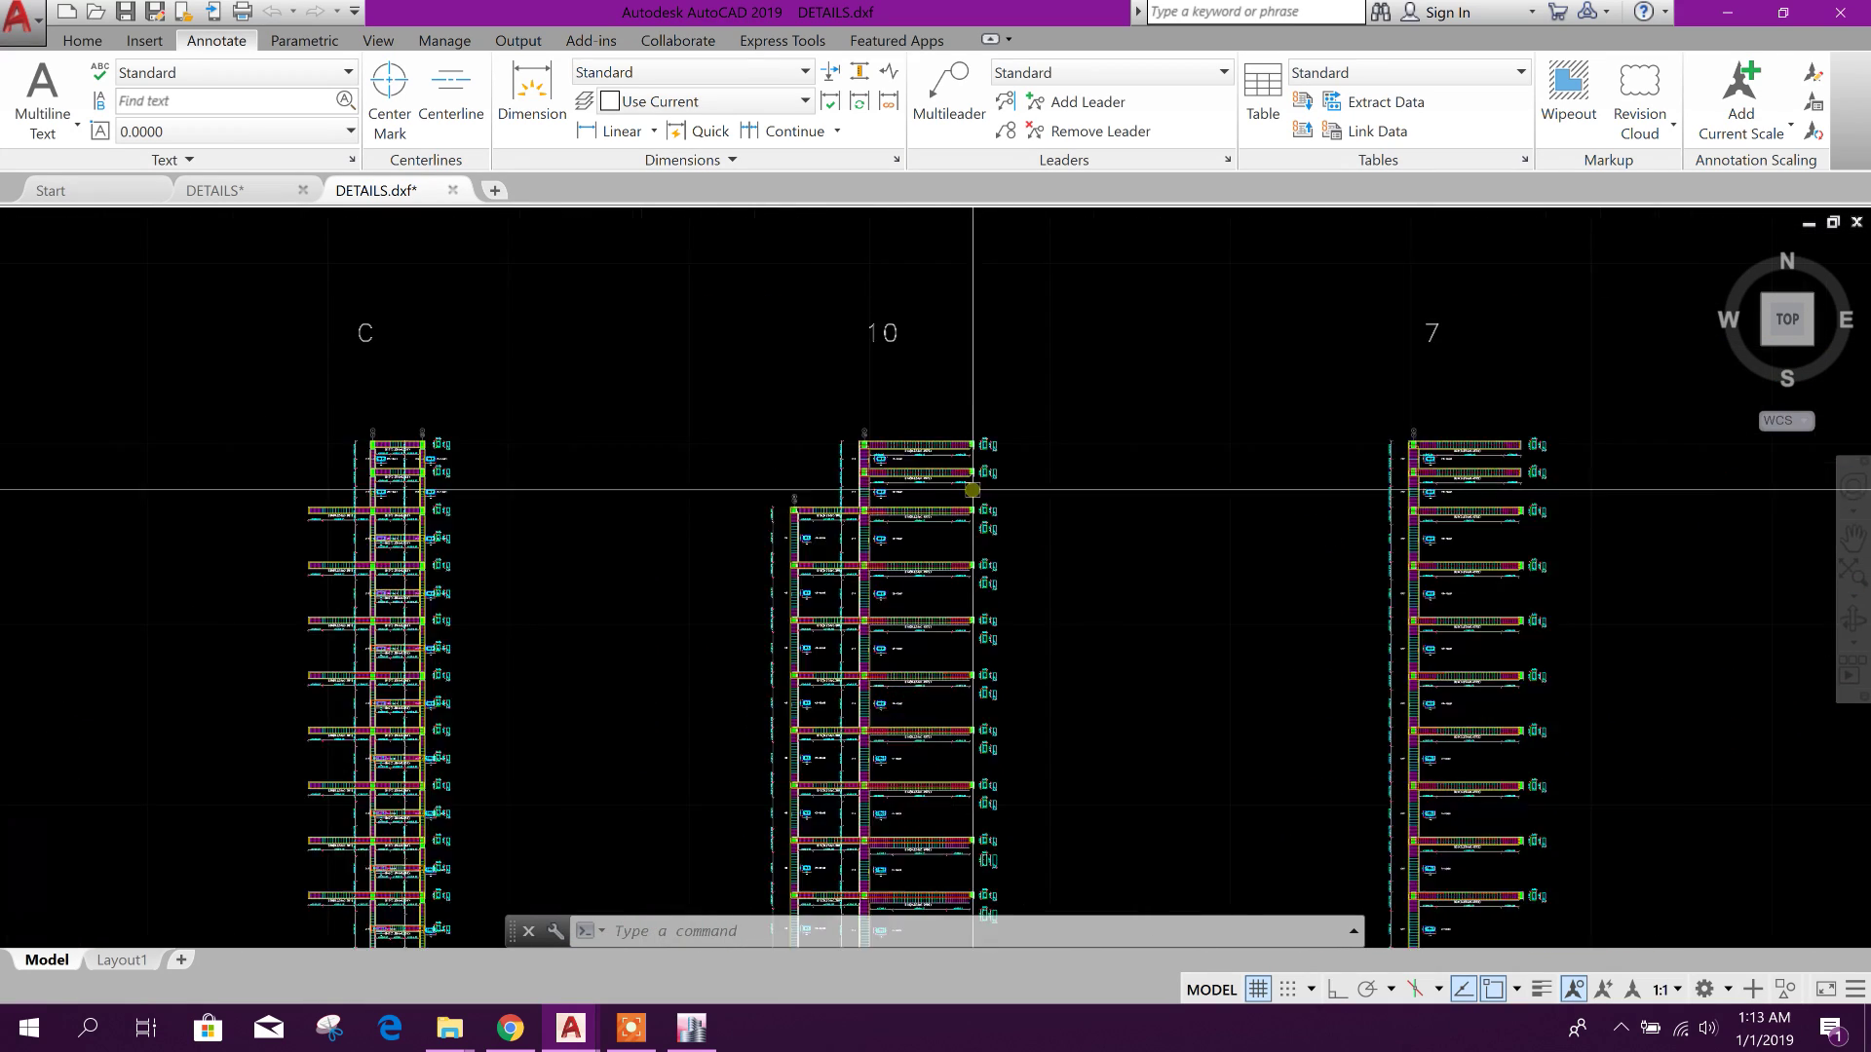
# - Look through the reinforcement elevations for grids G, H, 8, 12, B, A and D
pyautogui.scroll(-5, 671, 442)
pyautogui.moveTo(1433, 660); pyautogui.dragTo(1031, 658, button='middle')
pyautogui.scroll(5, 867, 409)
pyautogui.scroll(-3, 1146, 404)
pyautogui.moveTo(1203, 499); pyautogui.dragTo(827, 543, button='middle')
pyautogui.moveTo(1274, 627); pyautogui.dragTo(823, 601, button='middle')
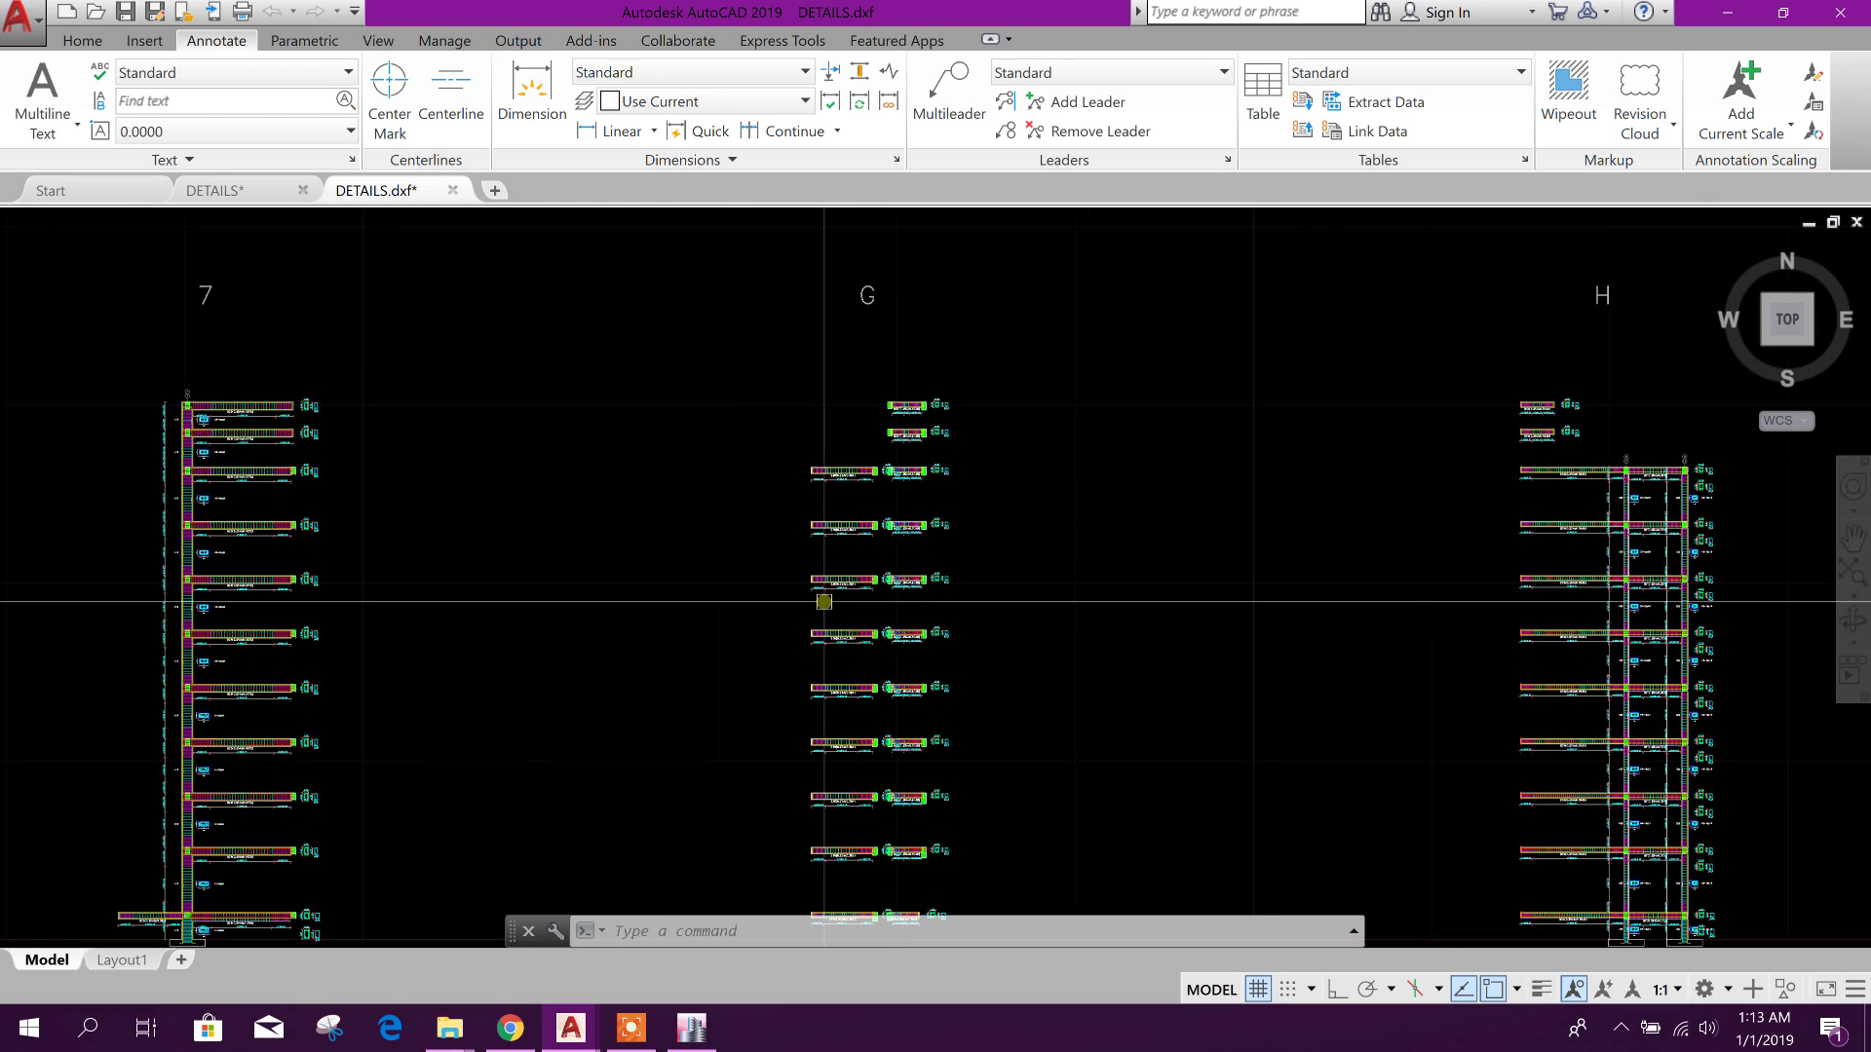
pyautogui.scroll(2, 947, 533)
pyautogui.scroll(-4, 818, 429)
pyautogui.moveTo(1322, 600); pyautogui.dragTo(992, 625, button='middle')
pyautogui.scroll(6, 1069, 522)
pyautogui.scroll(-6, 846, 453)
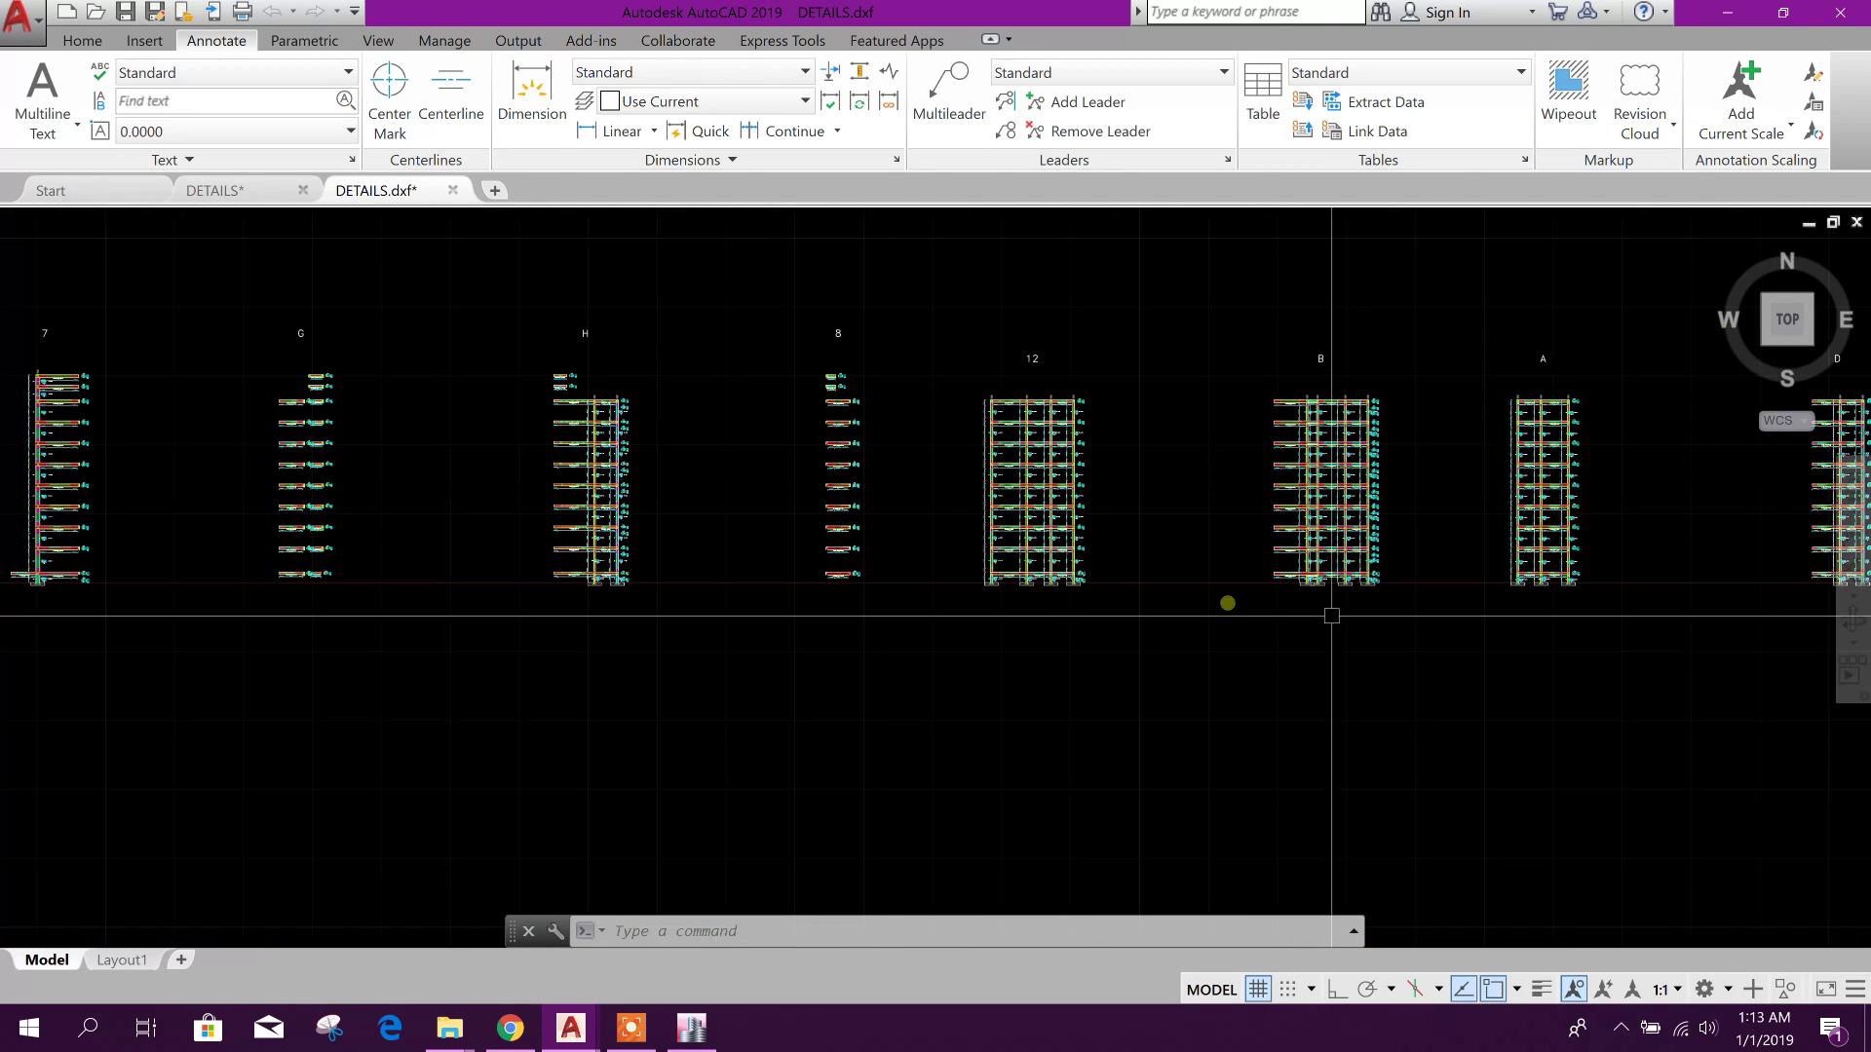
pyautogui.moveTo(1401, 613); pyautogui.dragTo(949, 640, button='middle')
pyautogui.moveTo(1155, 541); pyautogui.dragTo(984, 563, button='middle')
pyautogui.scroll(5, 984, 562)
pyautogui.scroll(-5, 1295, 613)
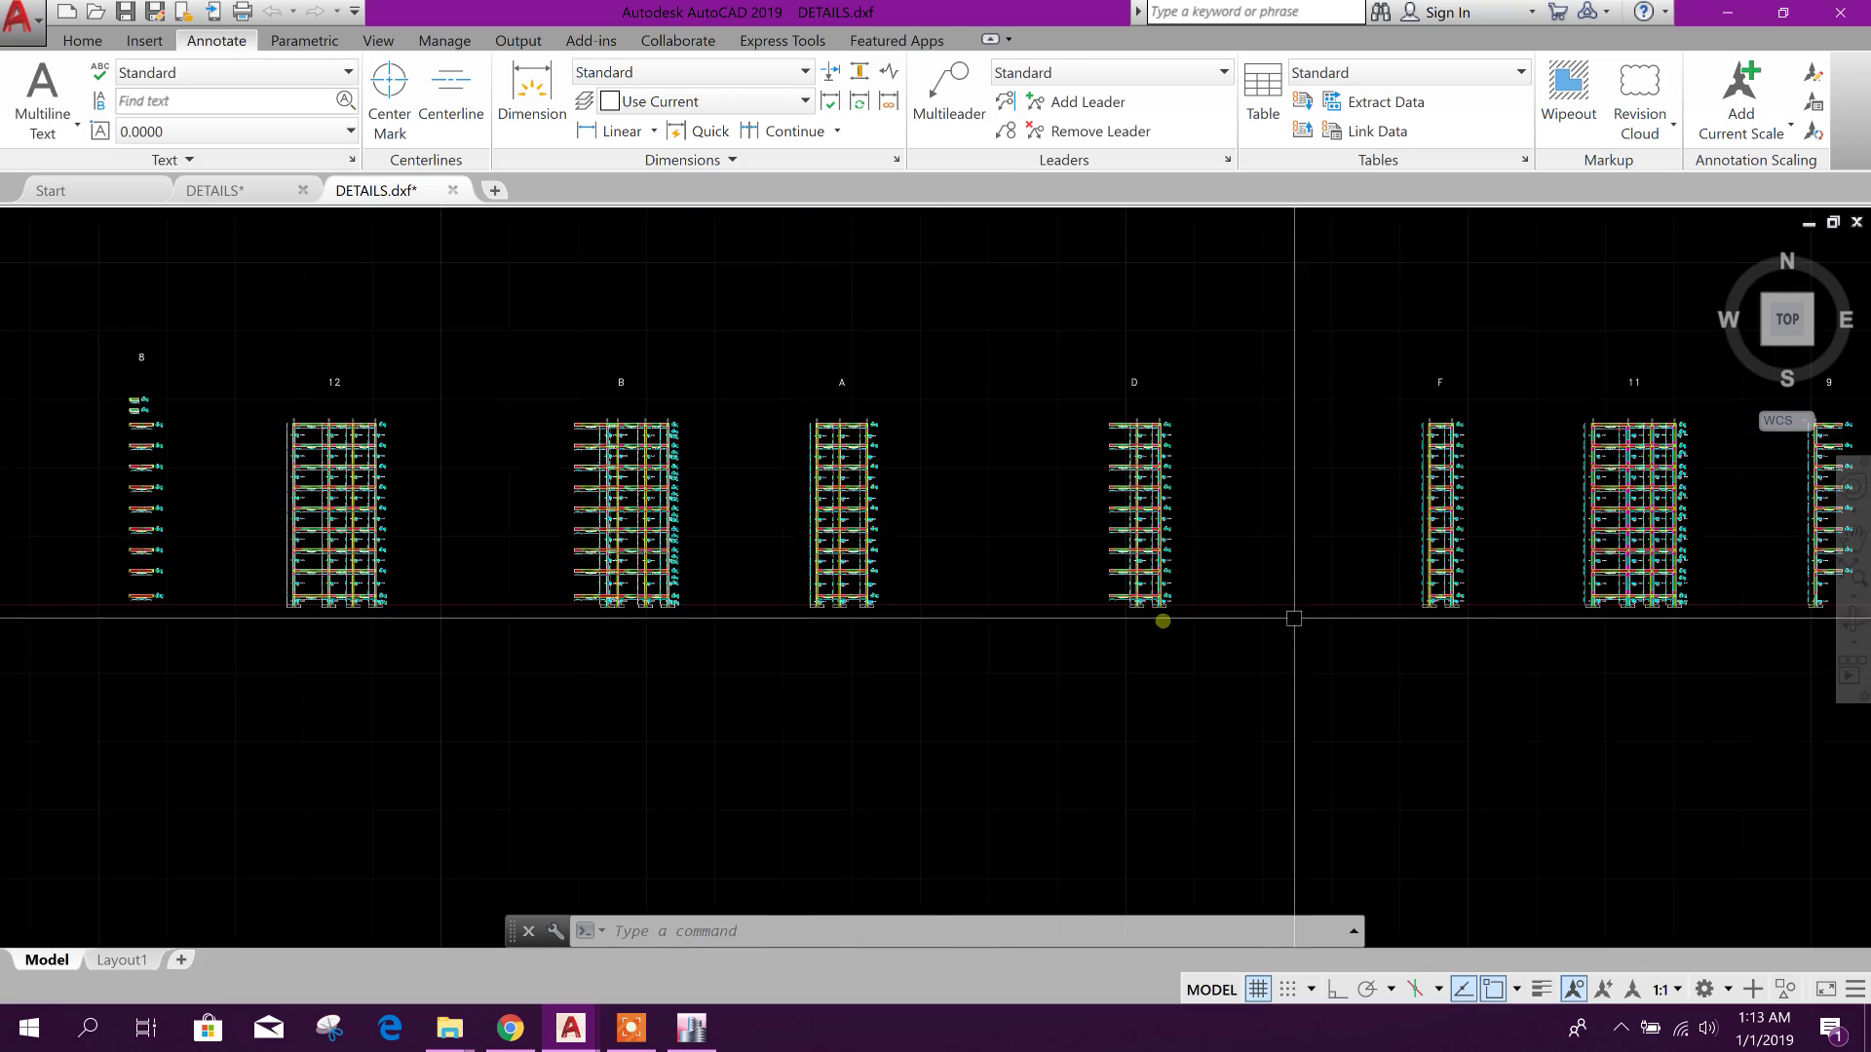
# - Inspect the grid 11 elevation closely, checking its beam and column ties, section details and footings
pyautogui.scroll(7, 795, 495)
pyautogui.scroll(-8, 796, 497)
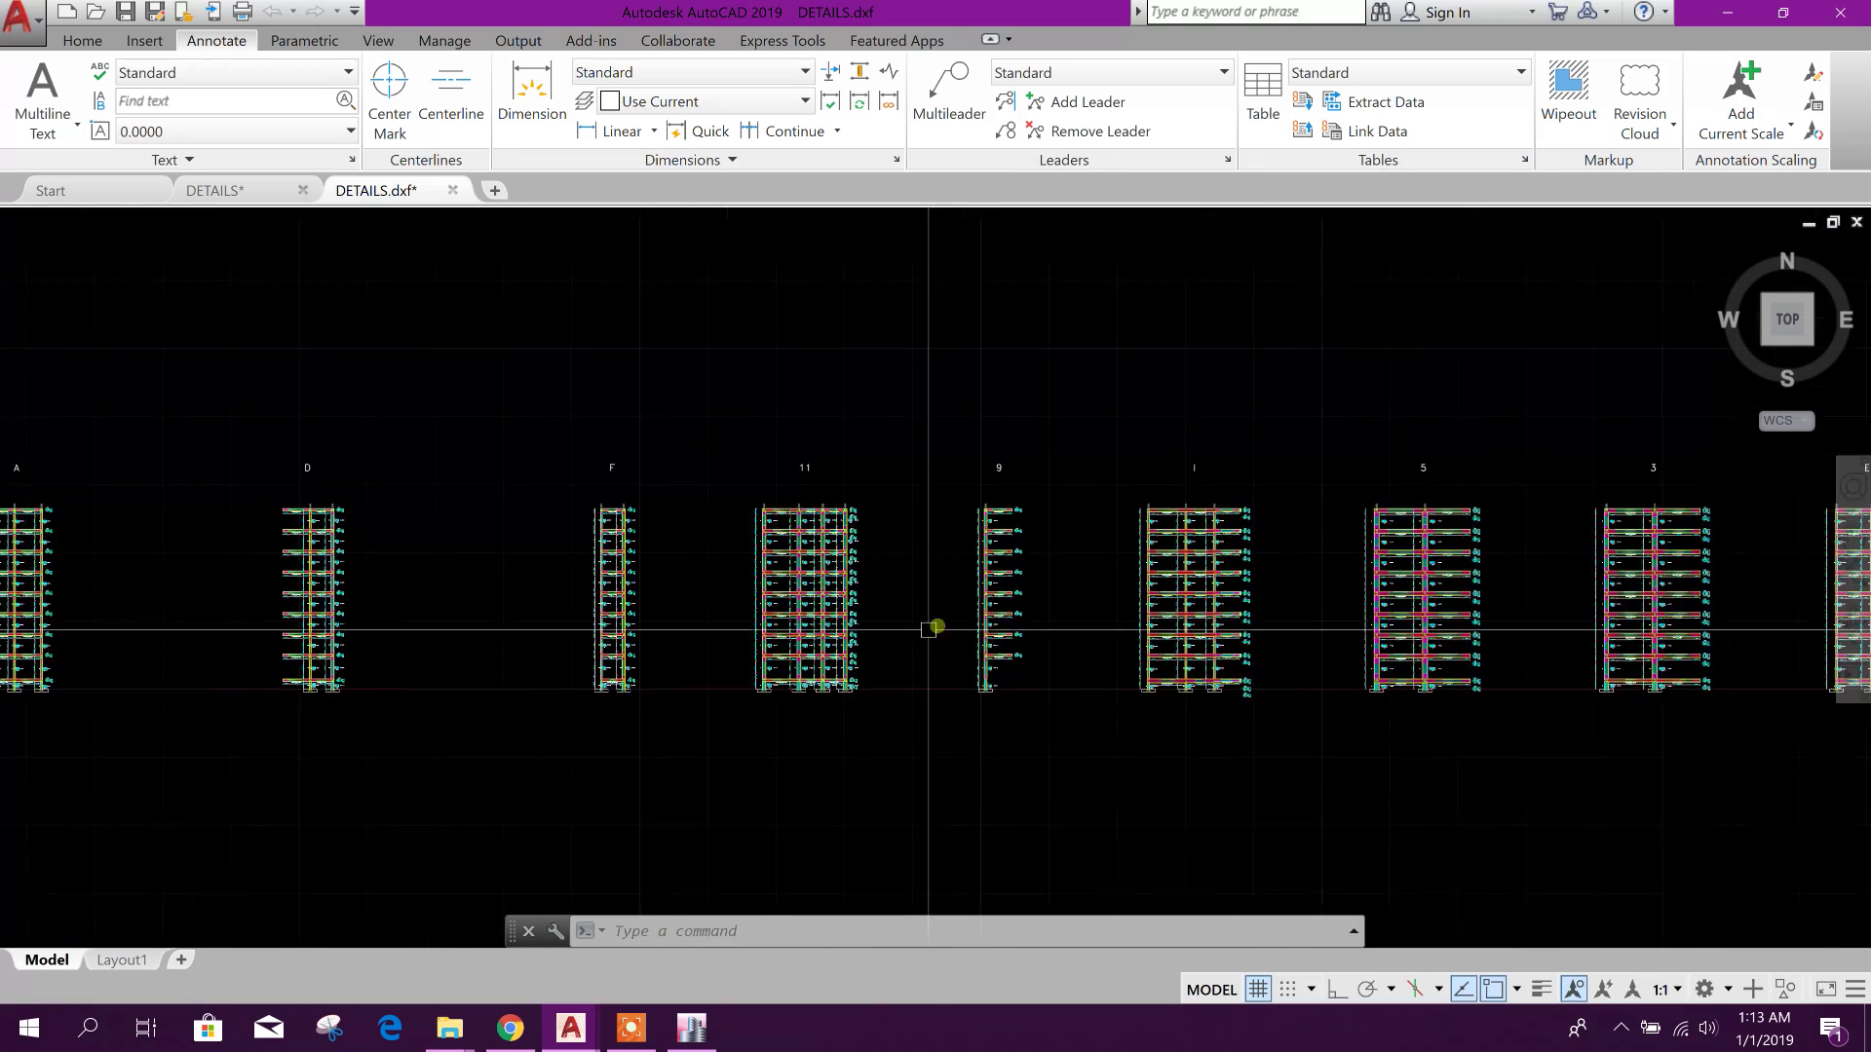
pyautogui.scroll(3, 835, 619)
pyautogui.scroll(-3, 794, 535)
pyautogui.scroll(10, 738, 527)
pyautogui.moveTo(558, 486); pyautogui.dragTo(937, 597, button='middle')
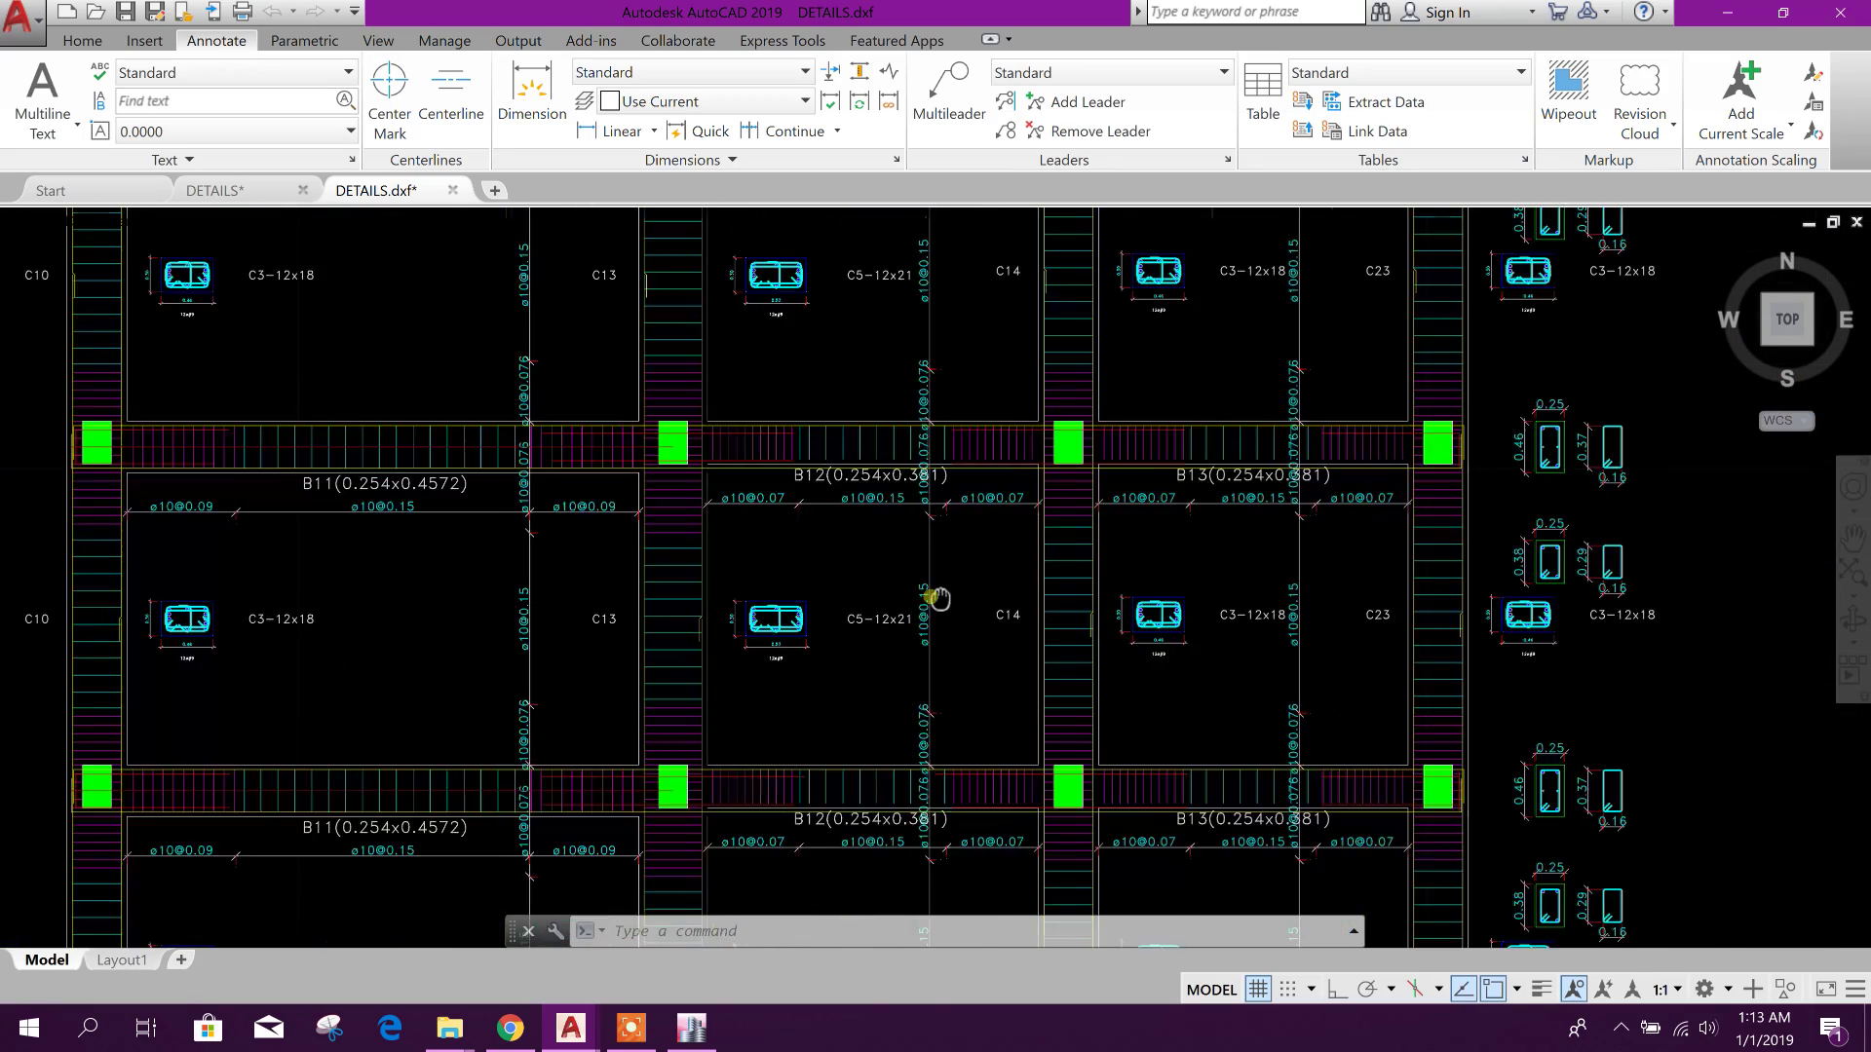
pyautogui.scroll(-2, 950, 613)
pyautogui.moveTo(716, 603); pyautogui.dragTo(838, 640, button='middle')
pyautogui.scroll(-4, 833, 628)
pyautogui.scroll(2, 808, 569)
pyautogui.scroll(-5, 828, 682)
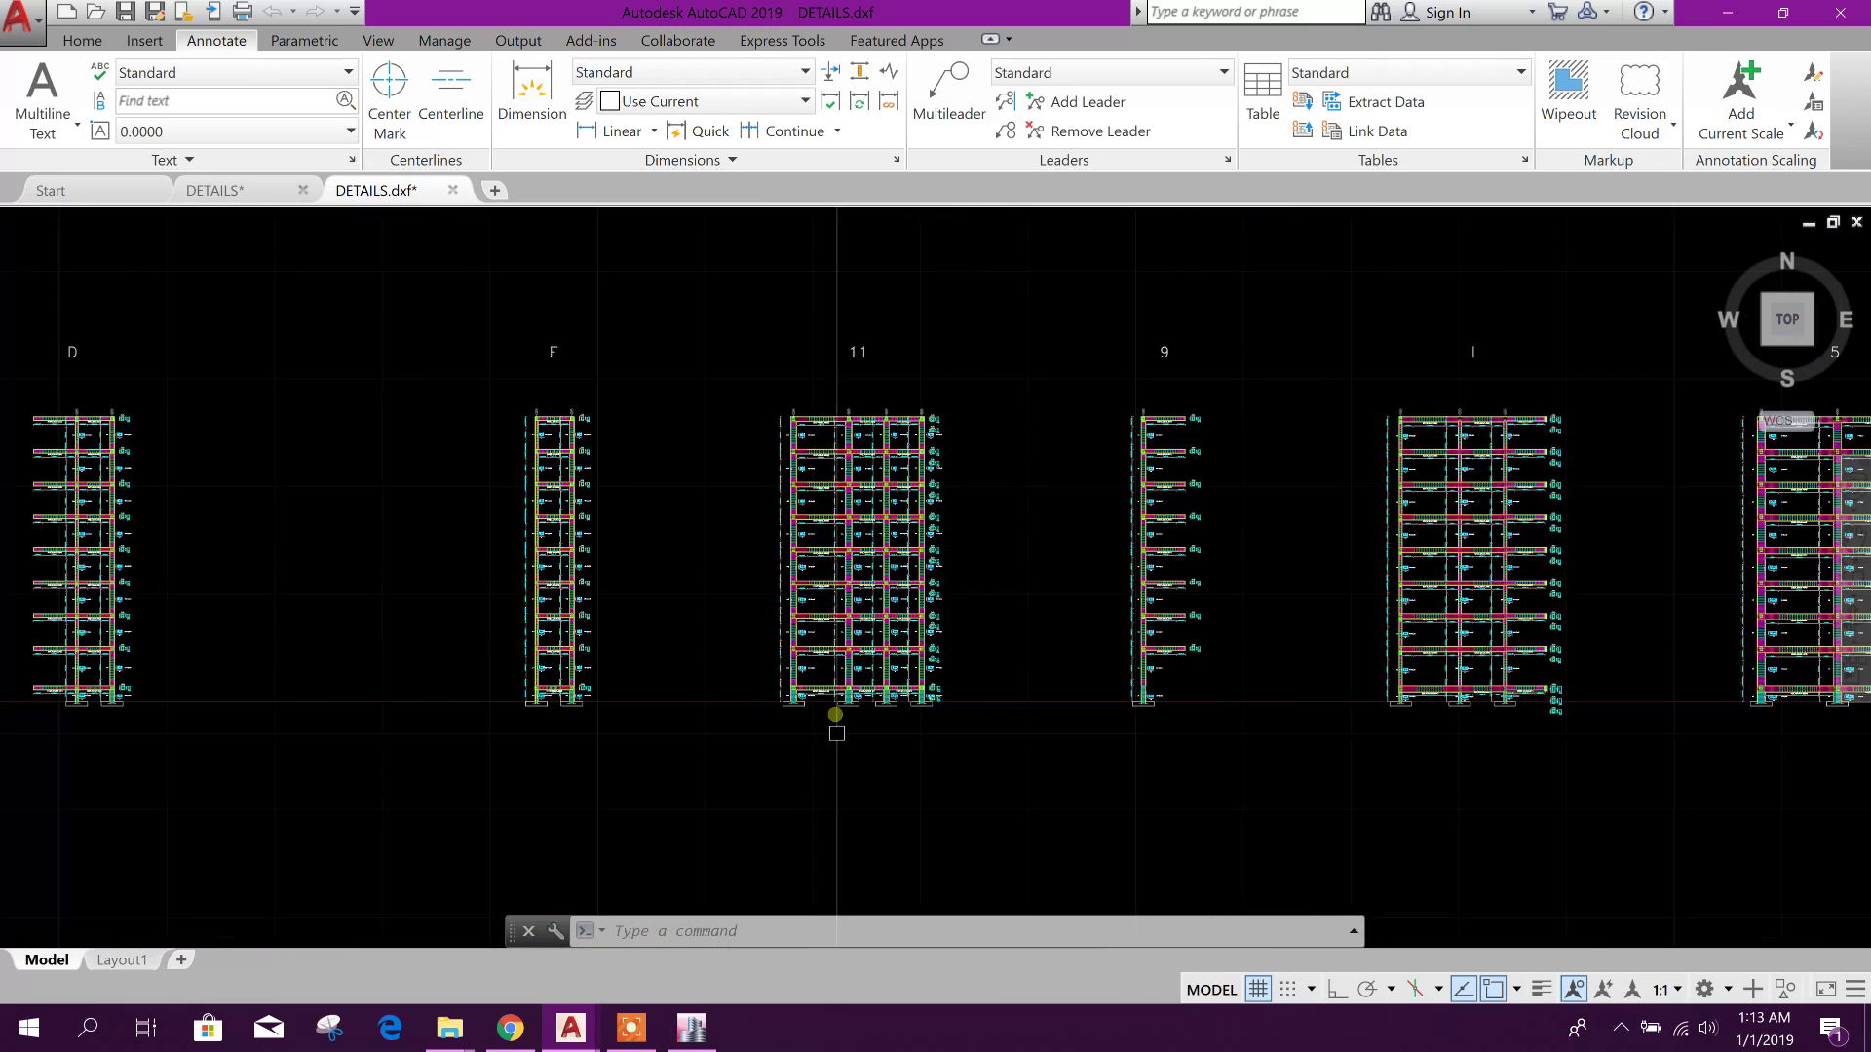
pyautogui.scroll(5, 824, 711)
pyautogui.scroll(-3, 718, 647)
pyautogui.scroll(8, 835, 659)
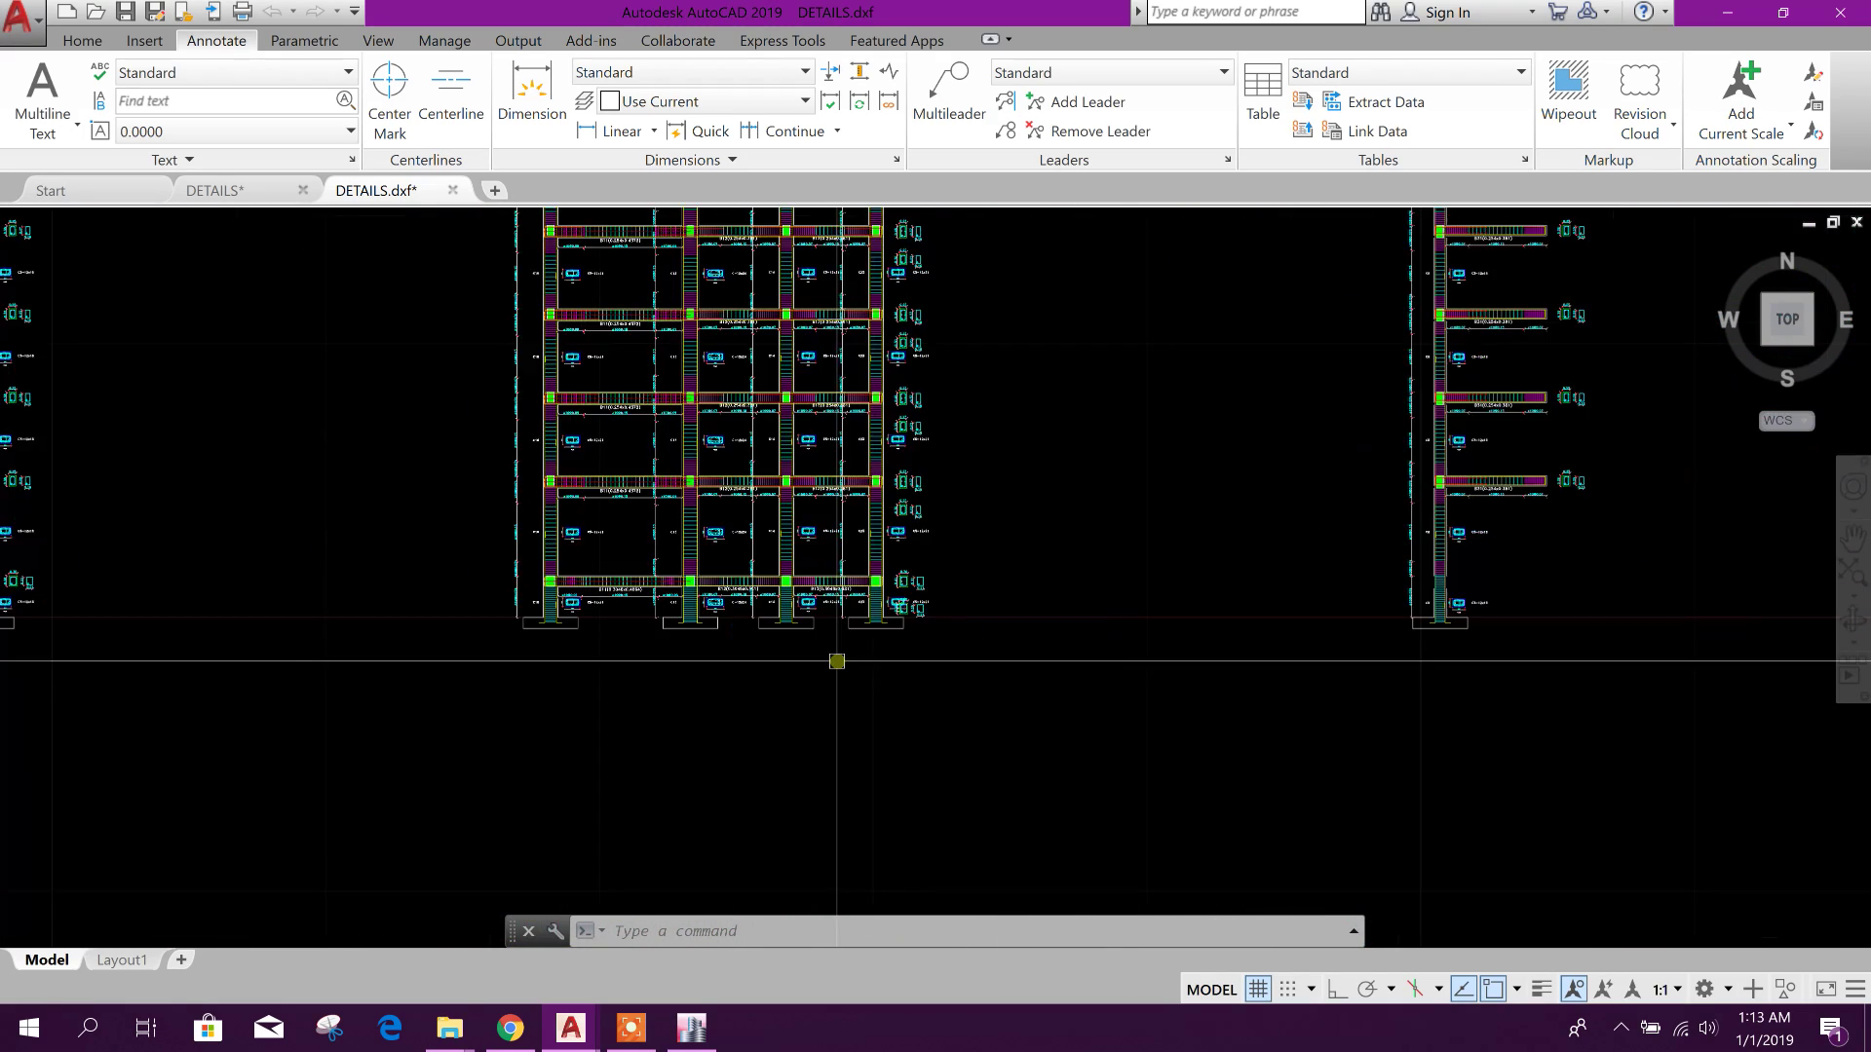
pyautogui.scroll(-10, 617, 558)
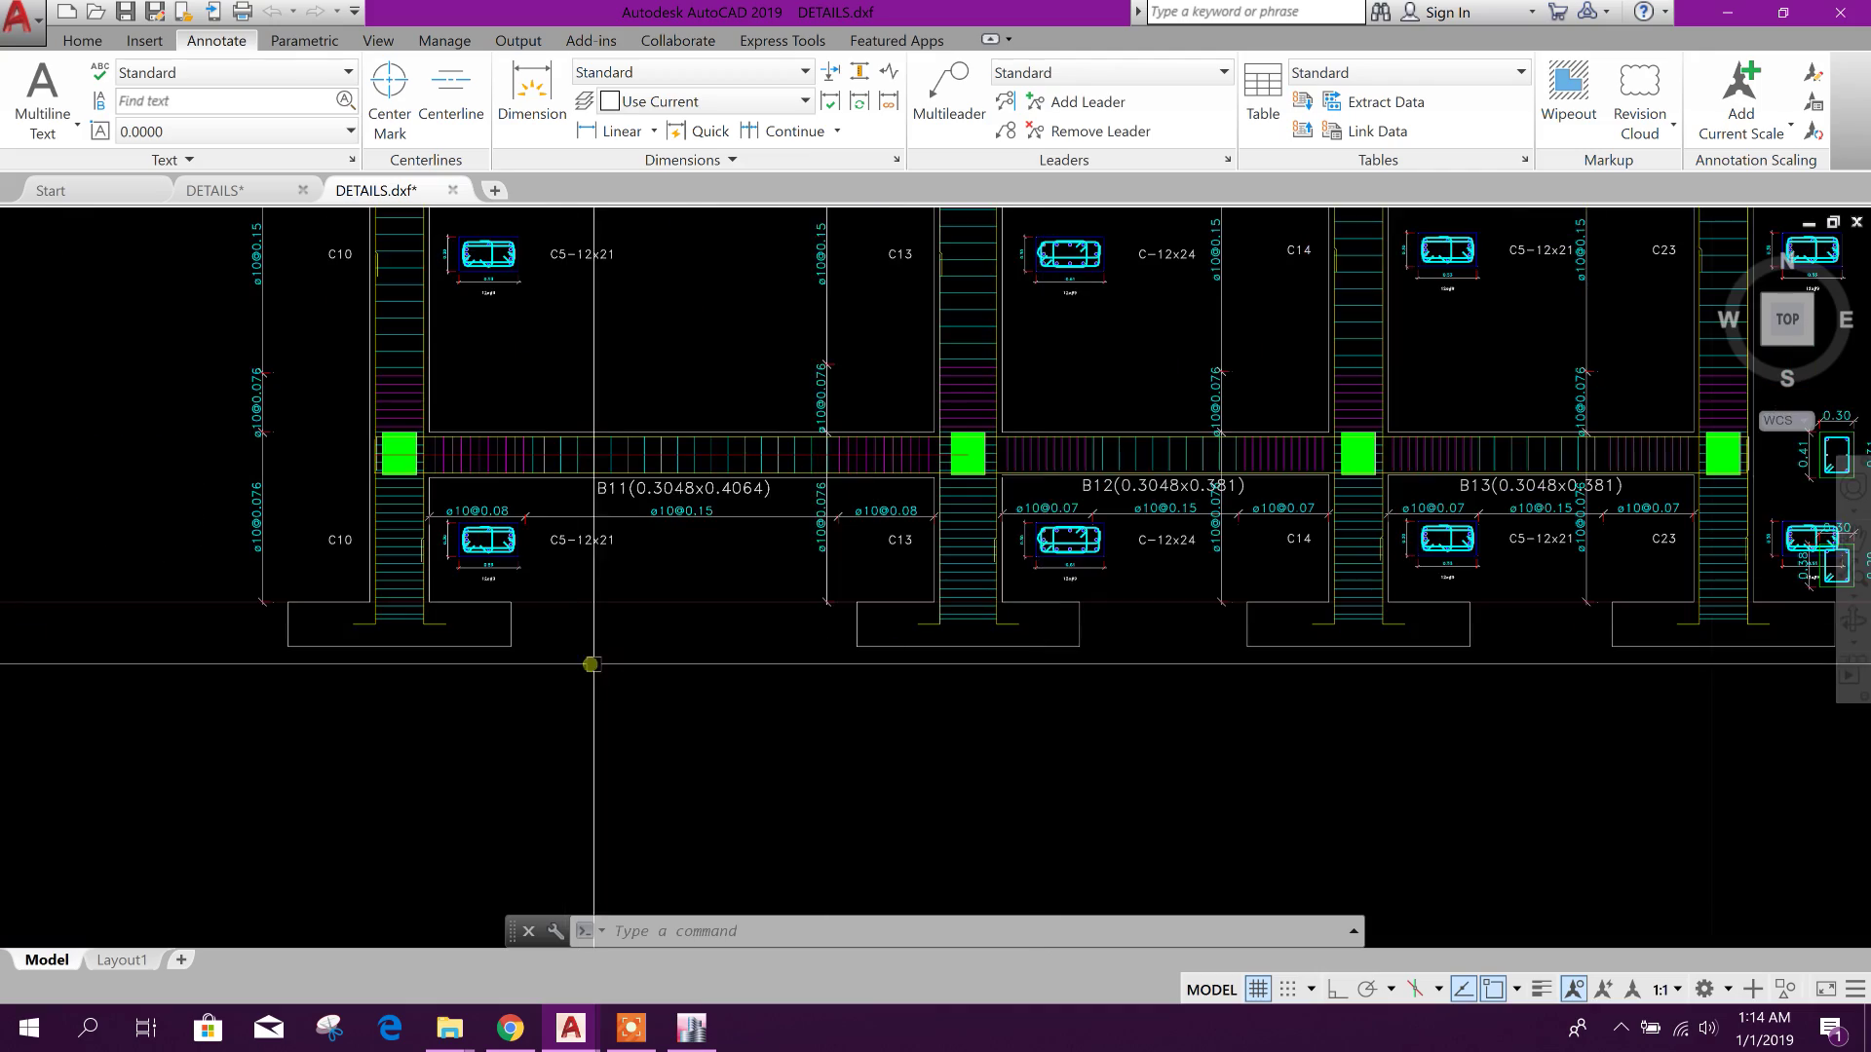
# - Review the remaining frame elevations from grid 5 through the Portico frames, including the whole row in overview
pyautogui.moveTo(1189, 712); pyautogui.dragTo(744, 730, button='middle')
pyautogui.scroll(5, 1008, 643)
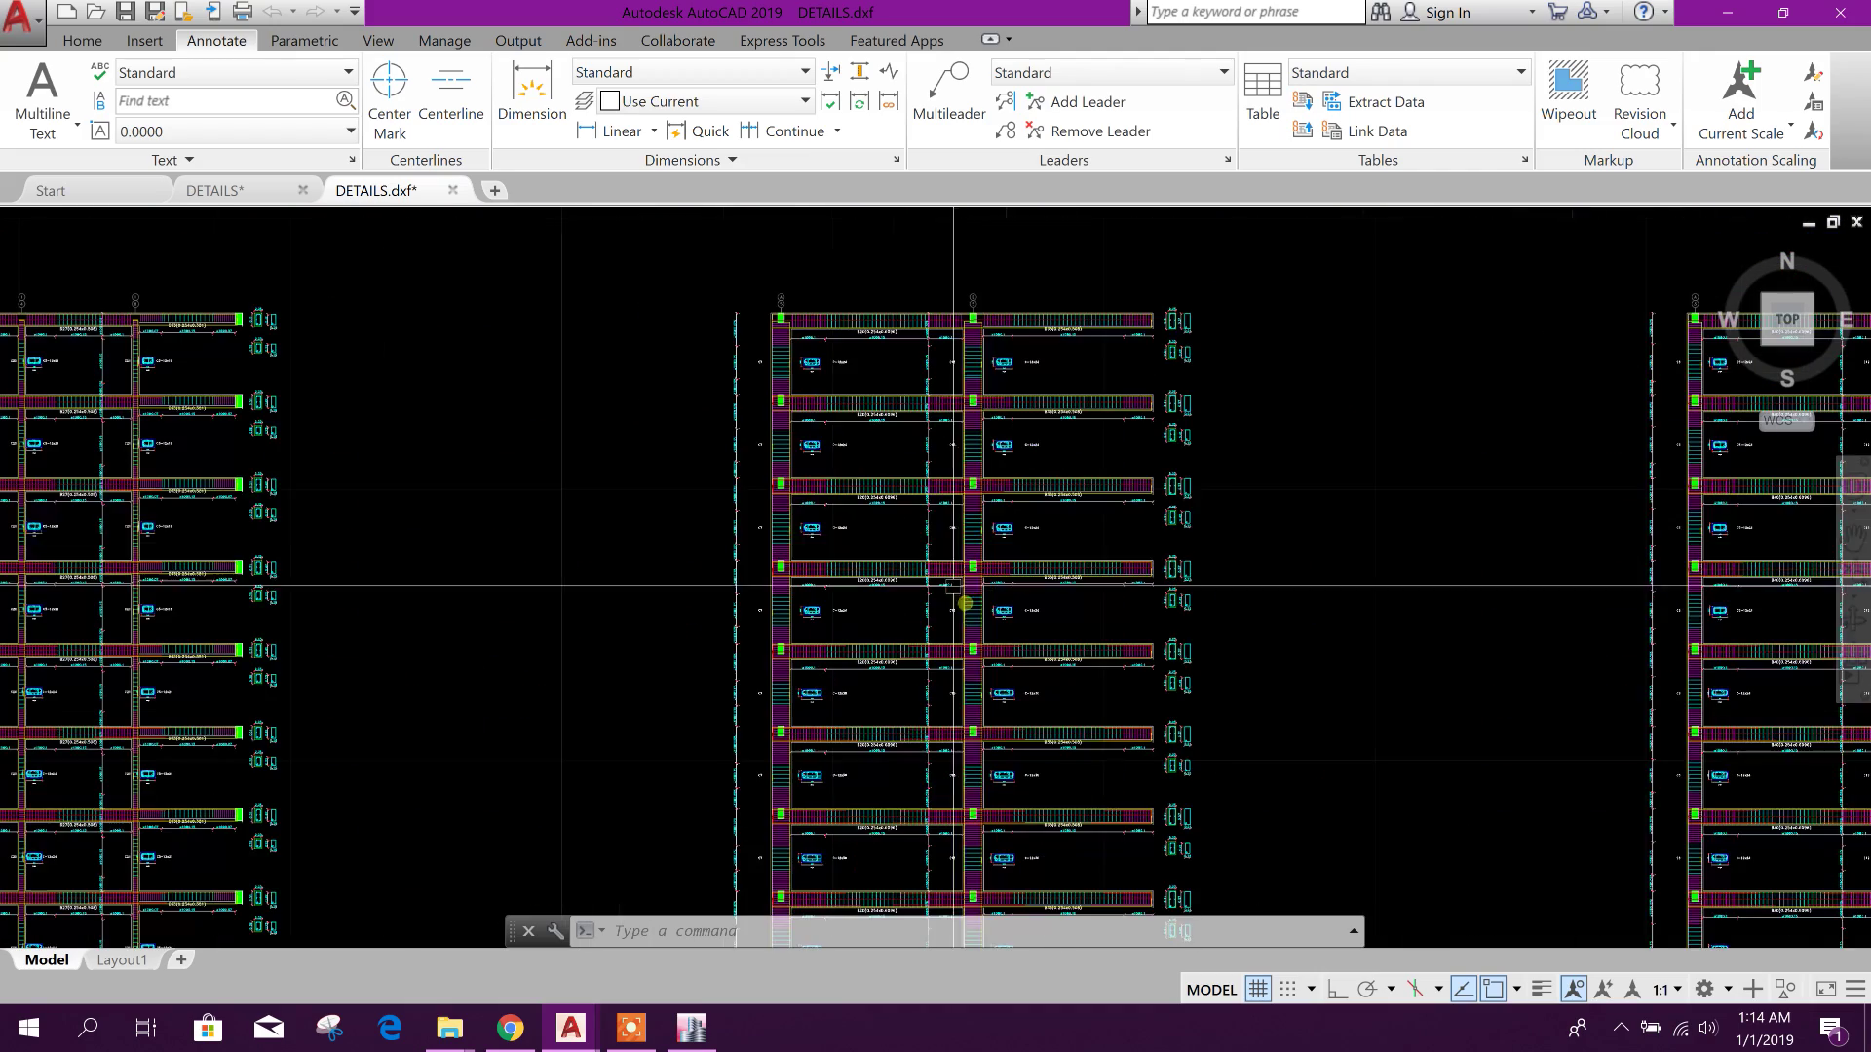
pyautogui.scroll(-5, 888, 507)
pyautogui.moveTo(1267, 631); pyautogui.dragTo(994, 655, button='middle')
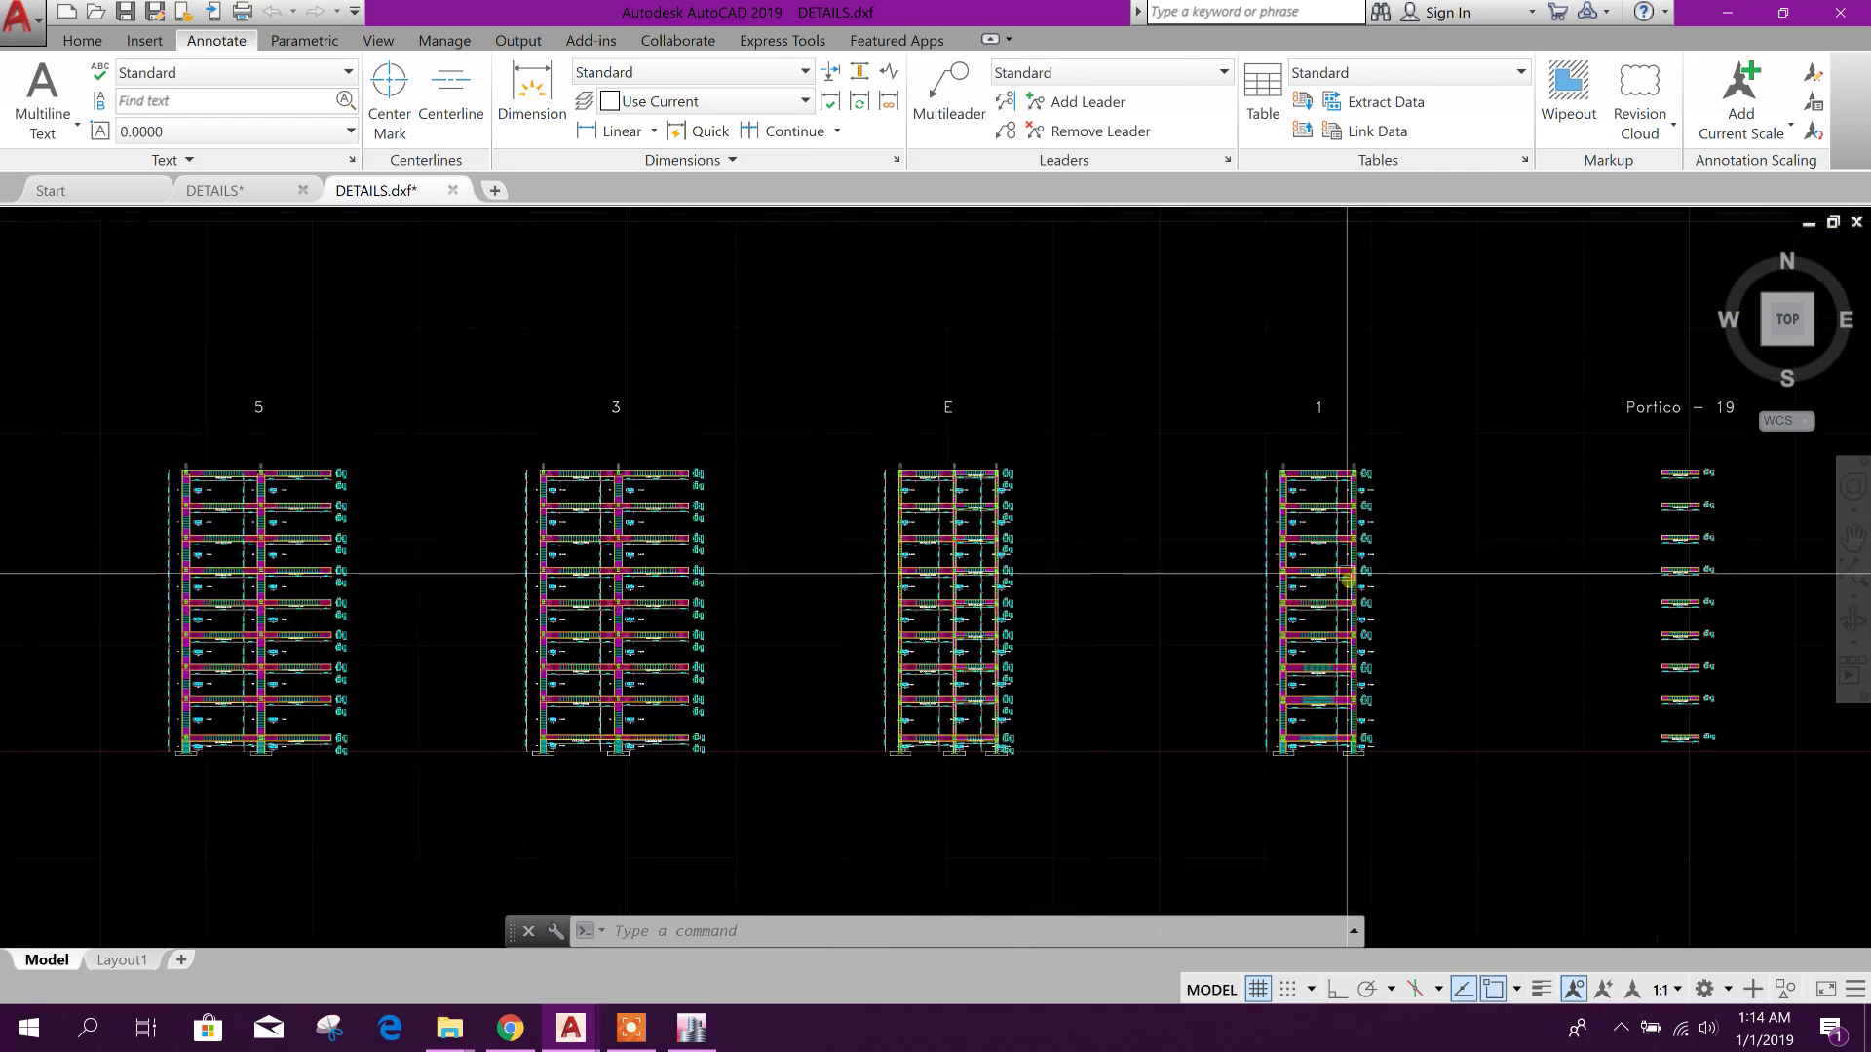
pyautogui.moveTo(1346, 574); pyautogui.dragTo(1077, 572, button='middle')
pyautogui.moveTo(1604, 558); pyautogui.dragTo(1010, 568, button='middle')
pyautogui.scroll(-4, 1010, 569)
pyautogui.moveTo(390, 565); pyautogui.dragTo(873, 594, button='middle')
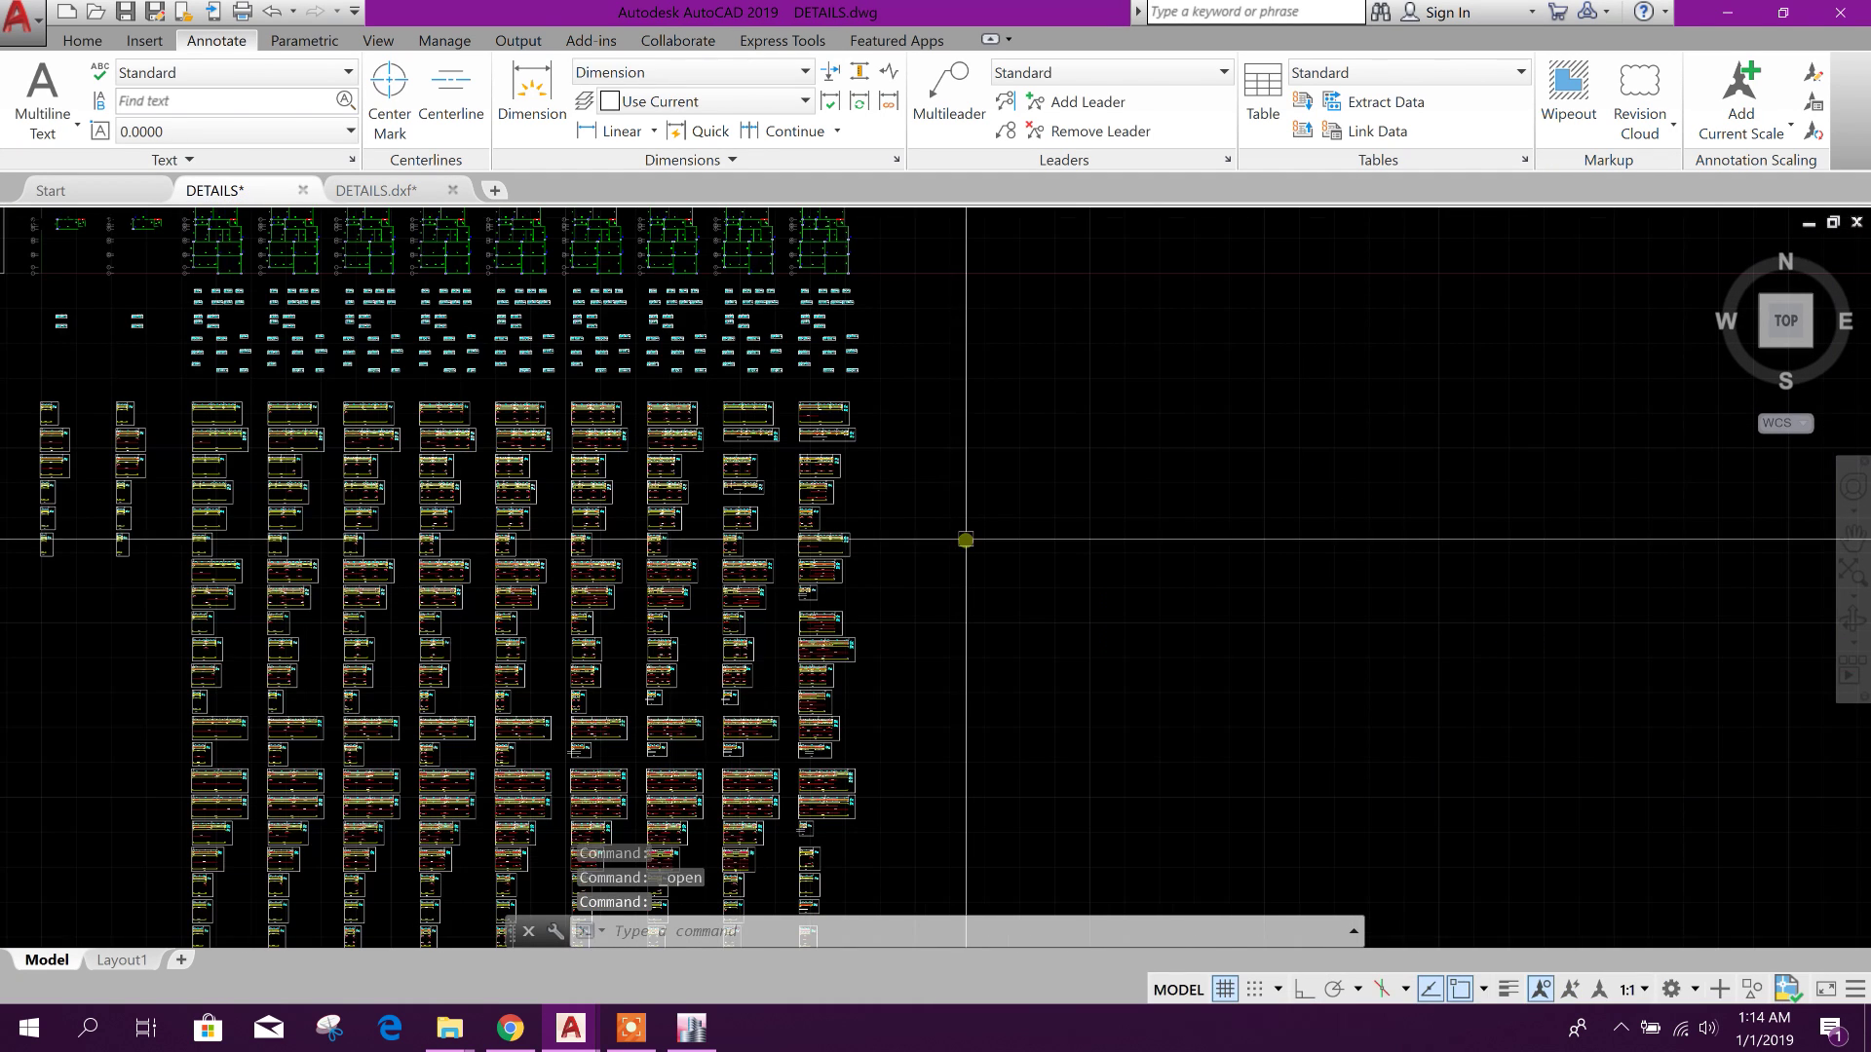
pyautogui.scroll(-3, 965, 535)
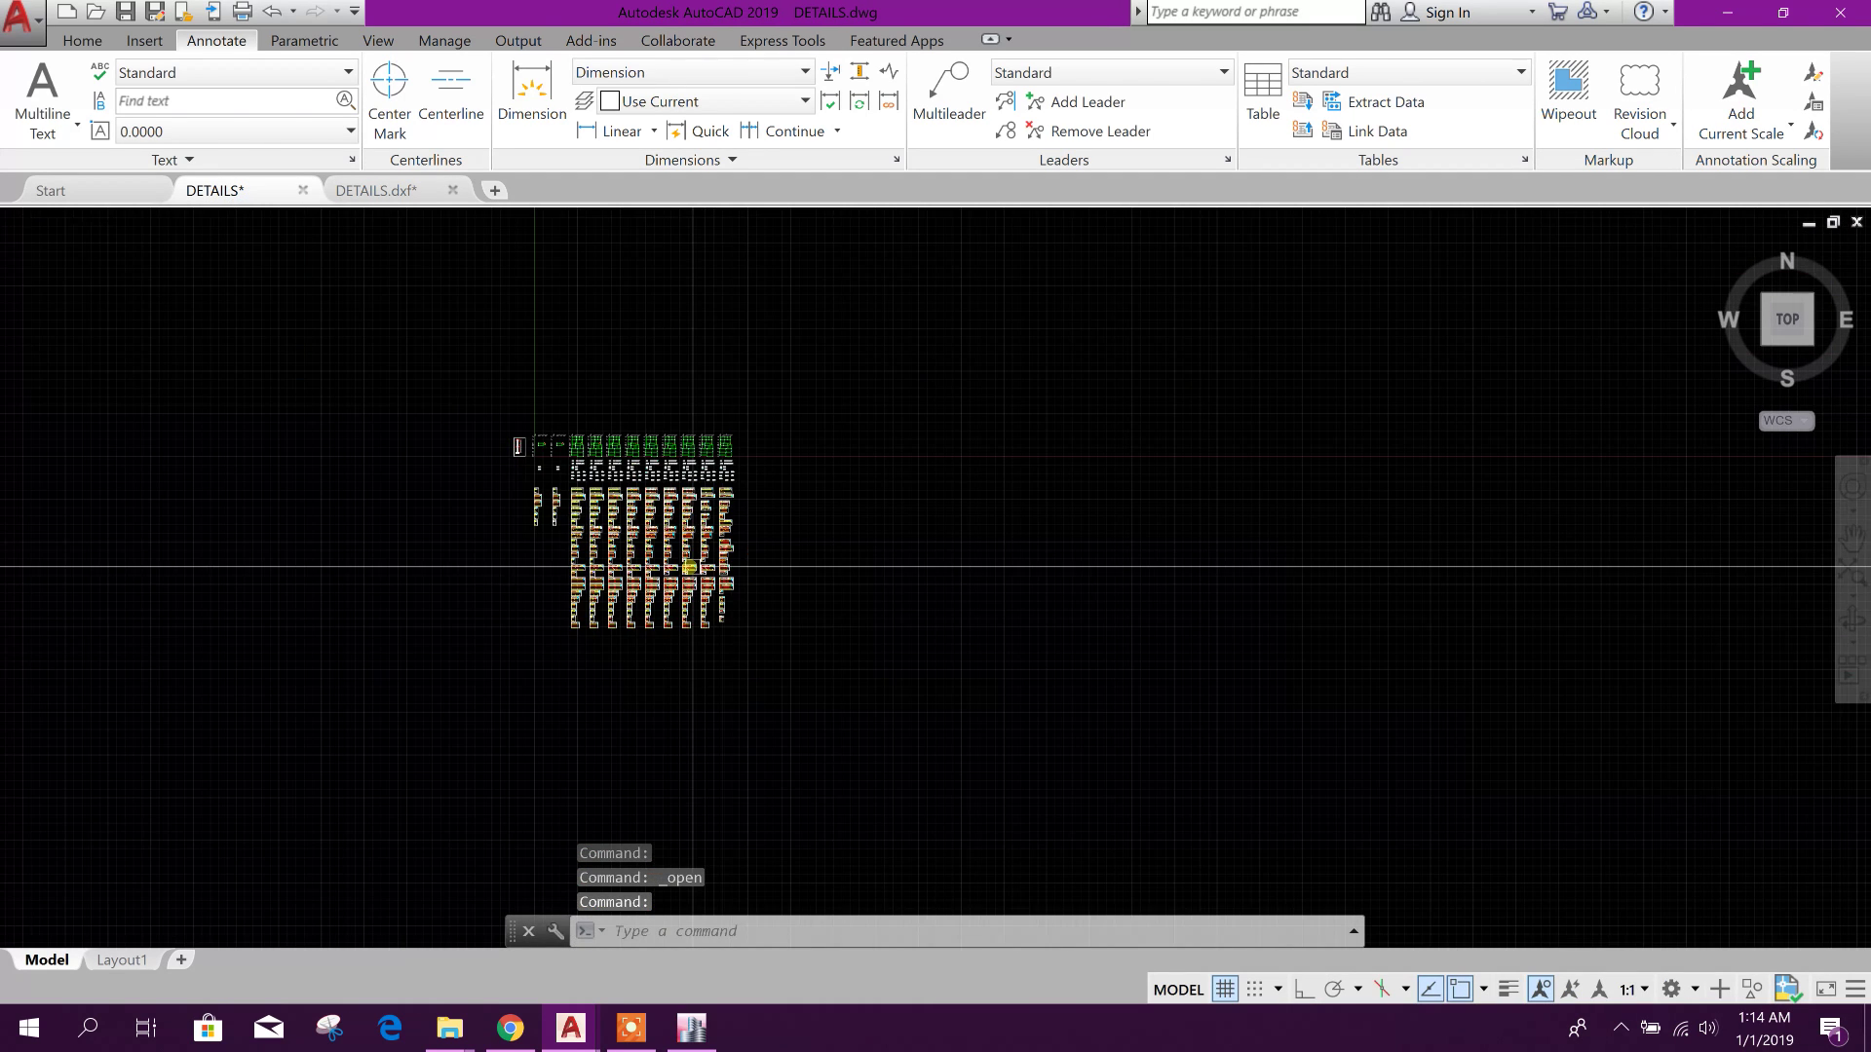
# - Look through the floor plans, section details and beam reinforcement sheets in the DETAILS drawing
pyautogui.scroll(4, 610, 475)
pyautogui.scroll(-2, 490, 500)
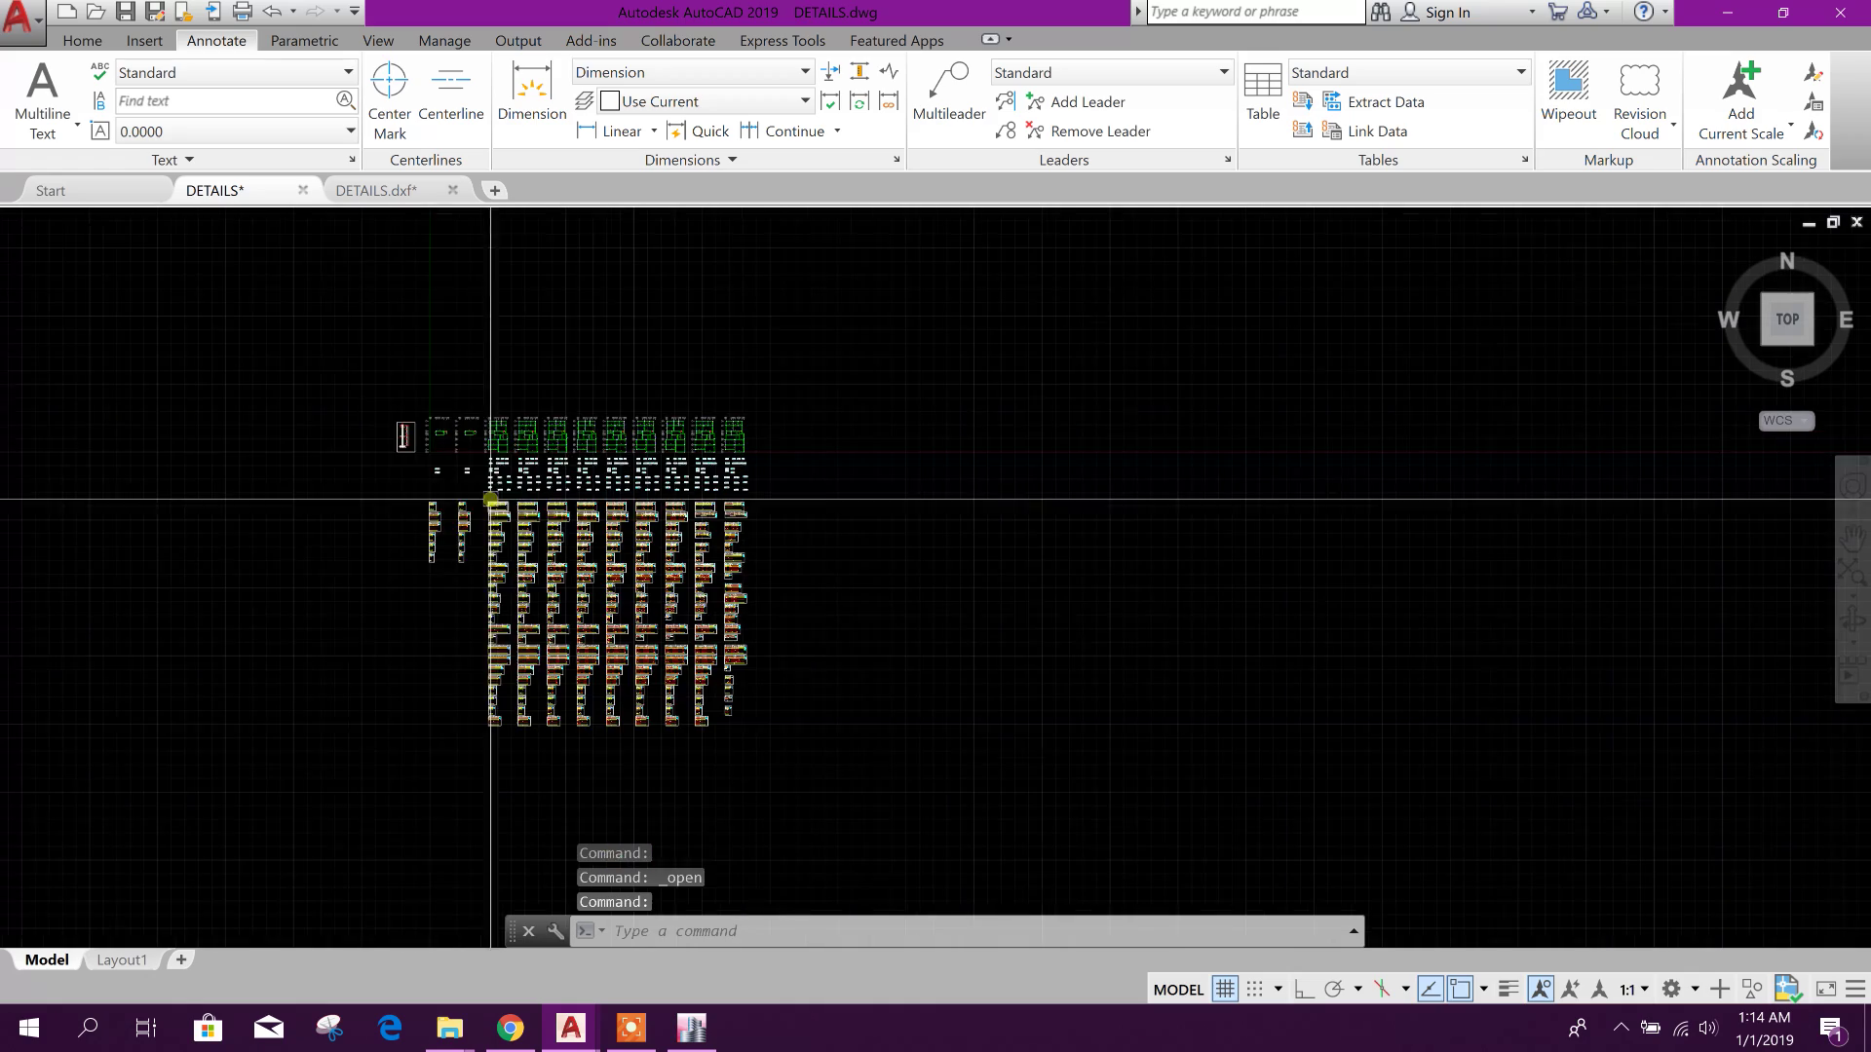
pyautogui.scroll(2, 938, 450)
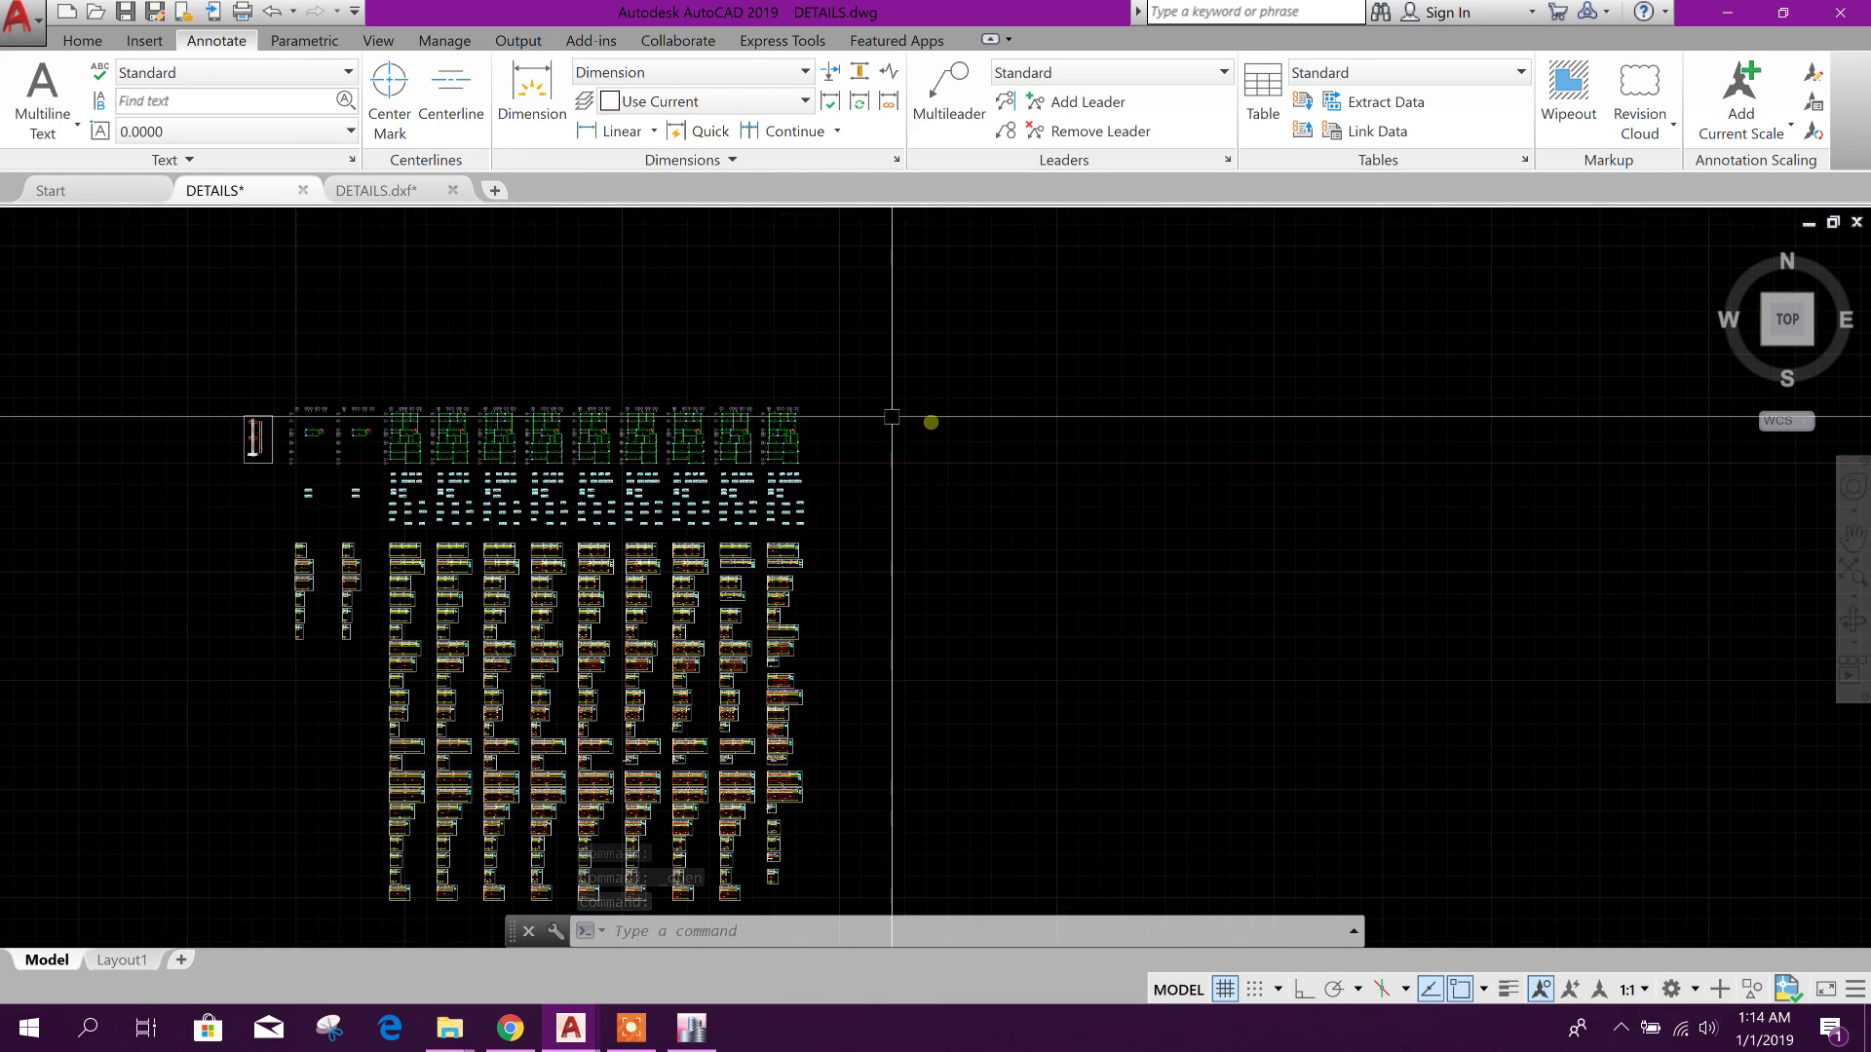
pyautogui.scroll(9, 740, 673)
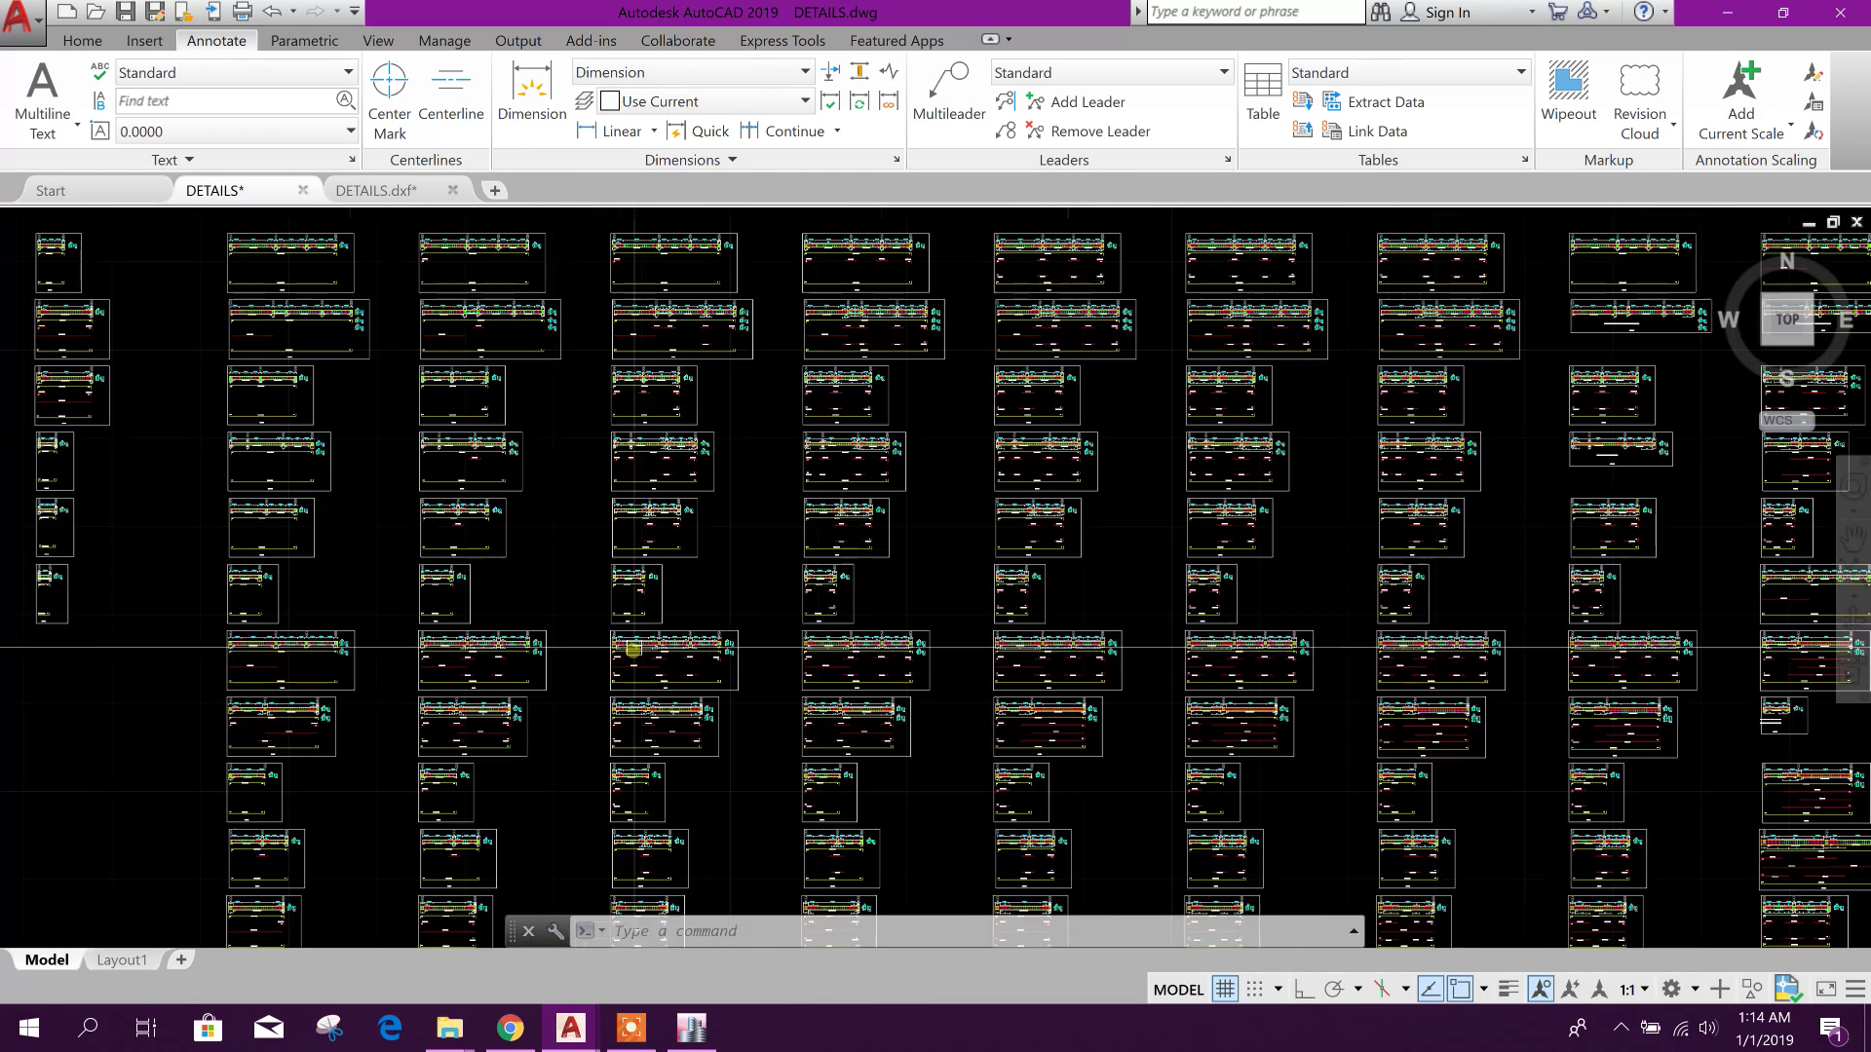
pyautogui.scroll(-8, 684, 593)
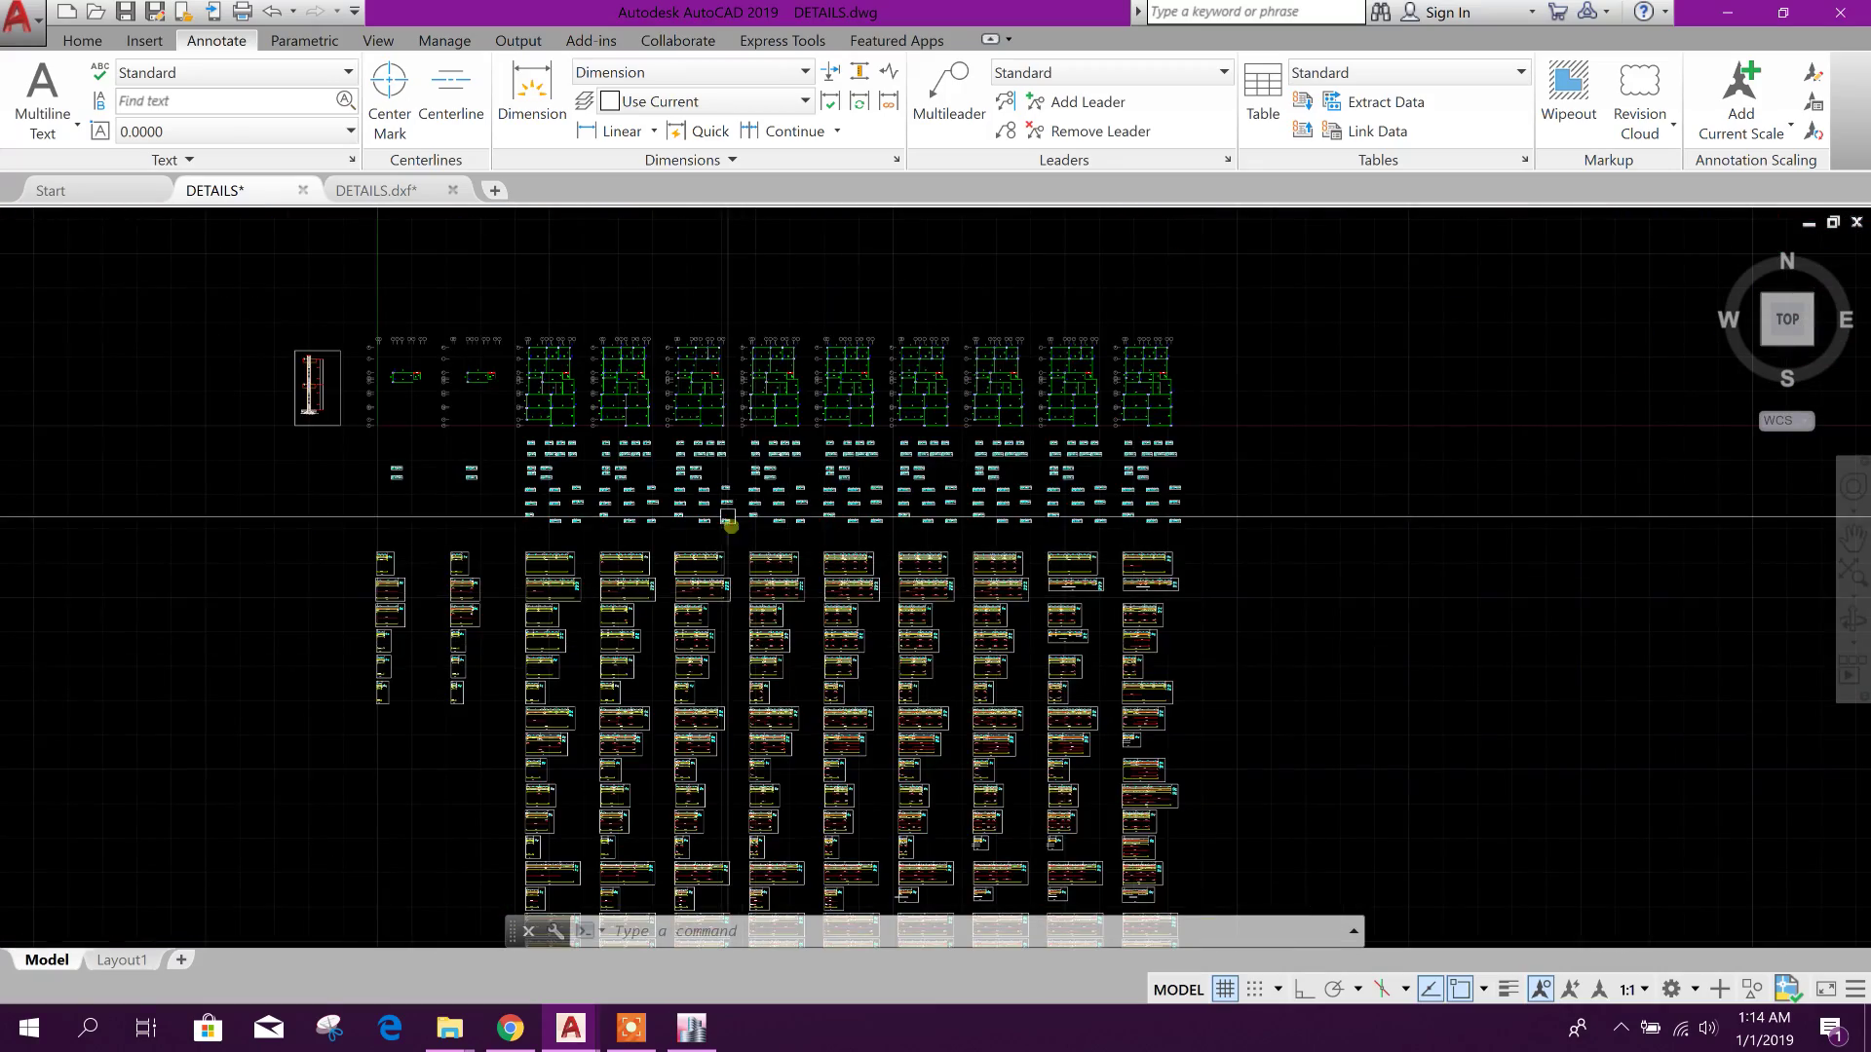
pyautogui.scroll(9, 692, 415)
pyautogui.scroll(-7, 680, 355)
pyautogui.scroll(13, 643, 454)
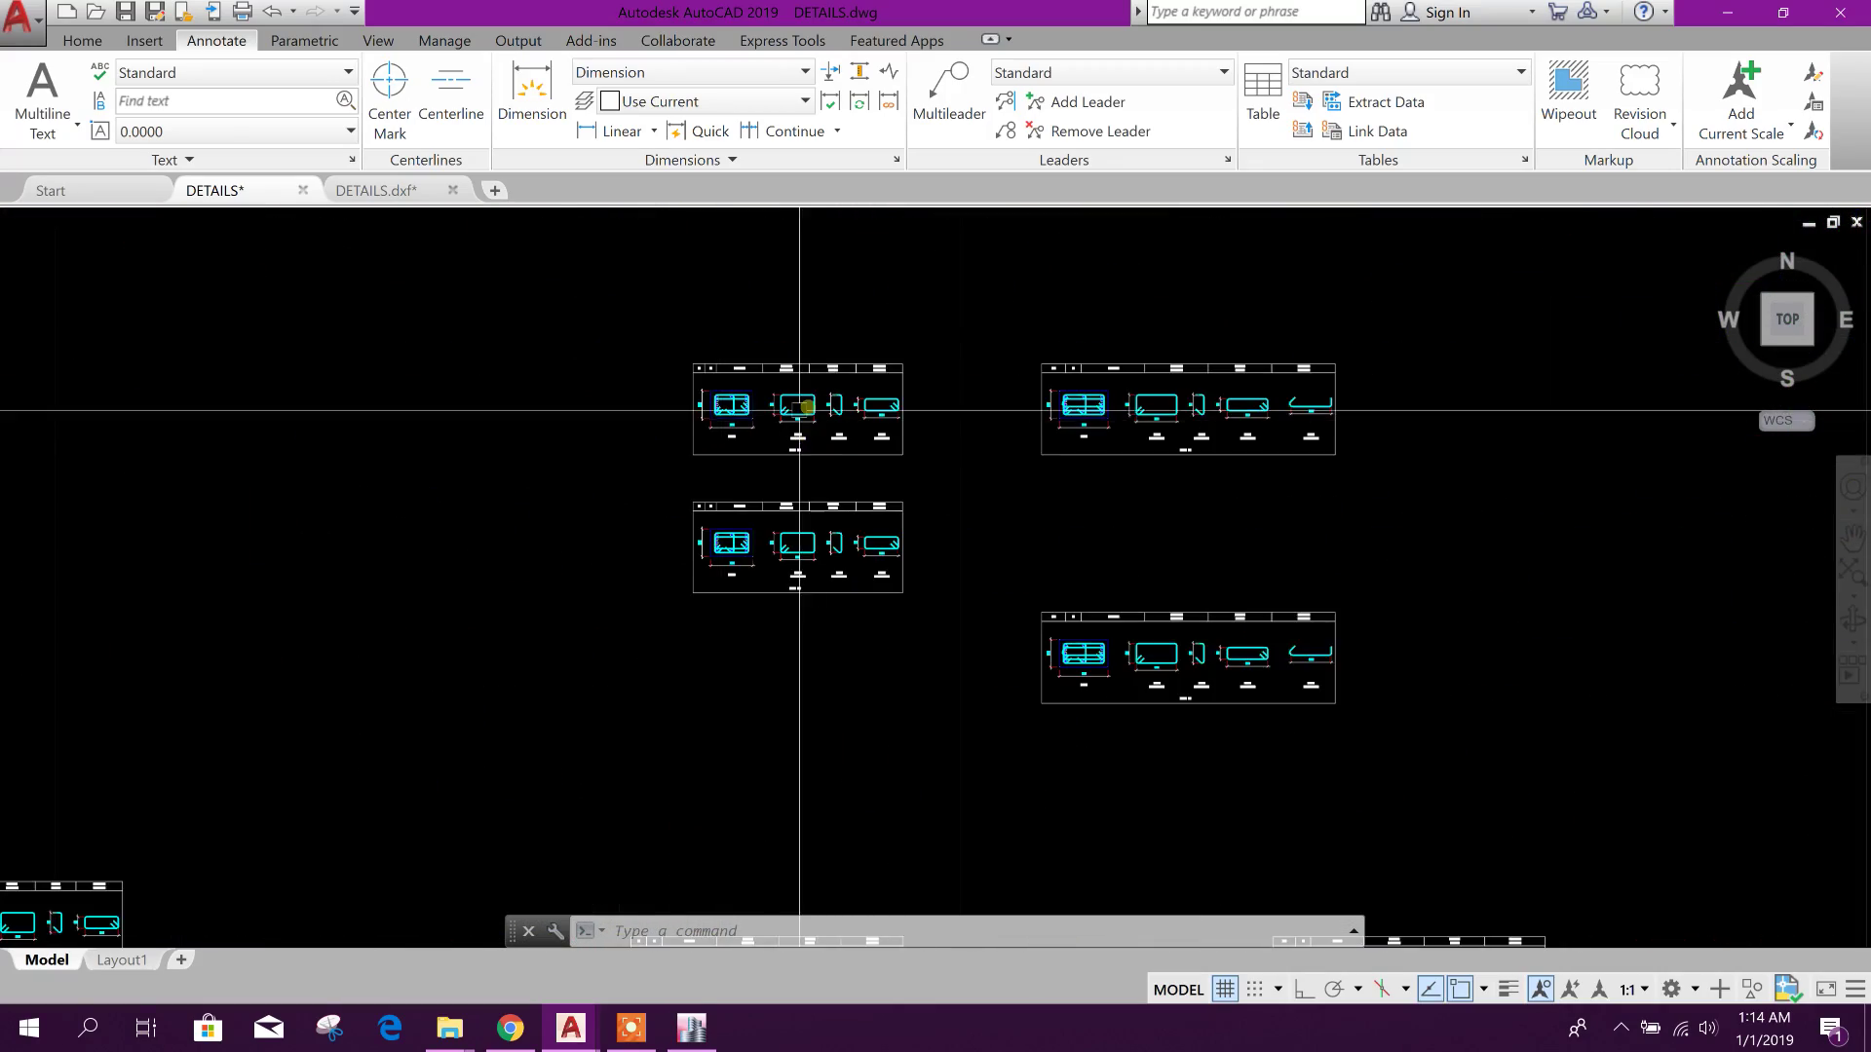
pyautogui.scroll(-6, 799, 410)
pyautogui.scroll(4, 807, 754)
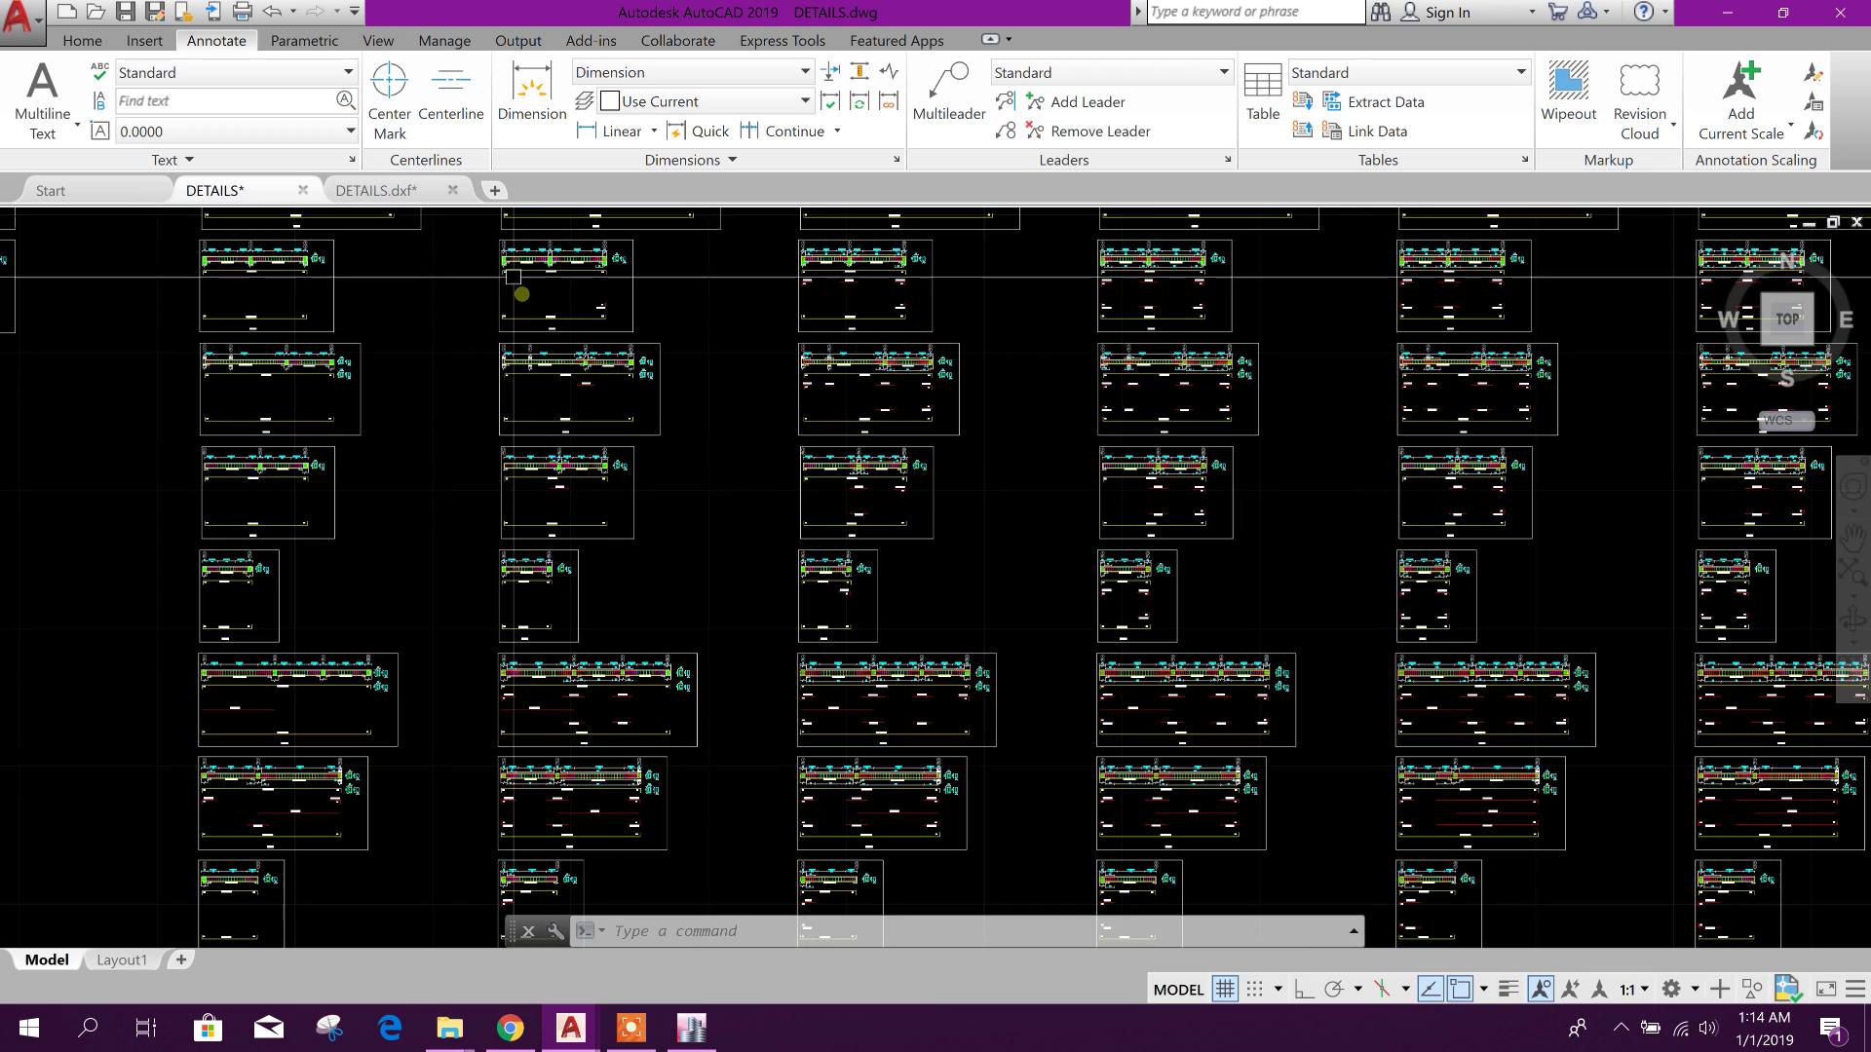
# - Switch to the DETAILS.dxf drawing and review its row of frame elevations, including the grid 12 and B frames
pyautogui.click(377, 190)
pyautogui.scroll(-3, 877, 604)
pyautogui.moveTo(869, 639); pyautogui.dragTo(916, 646, button='middle')
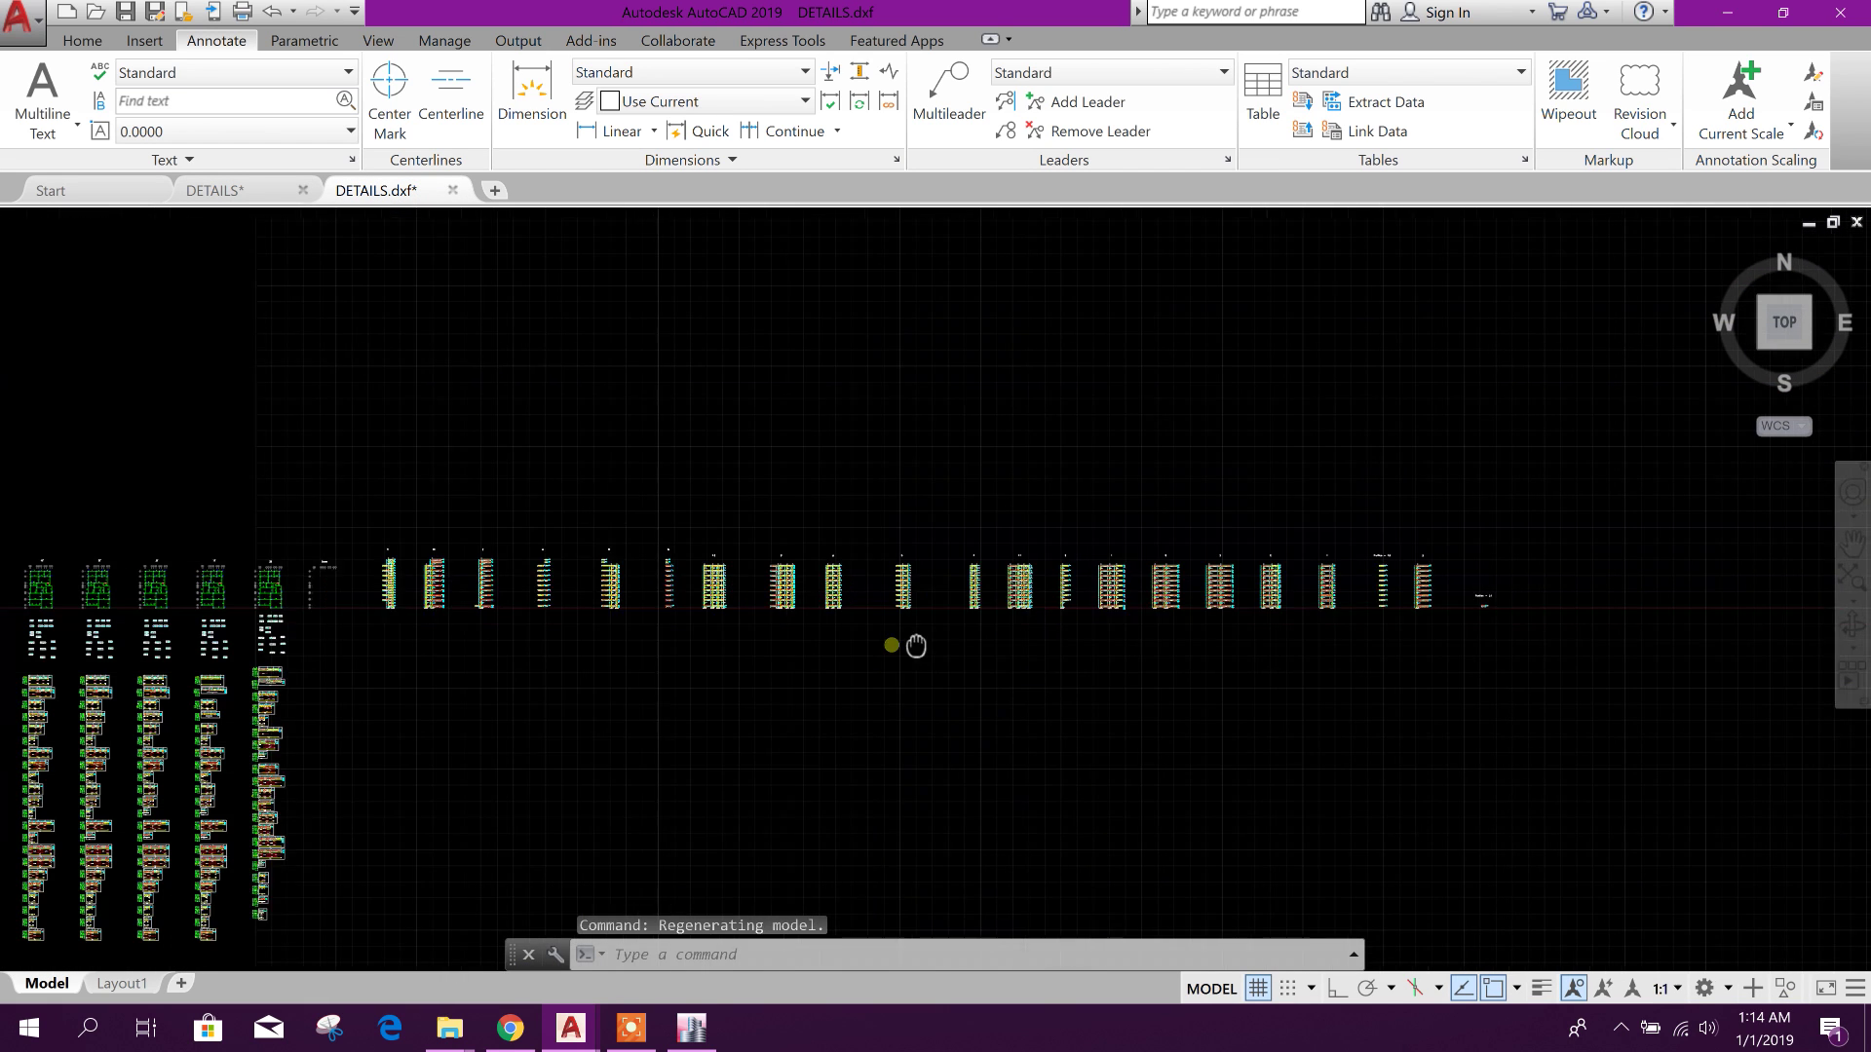
pyautogui.scroll(4, 435, 510)
pyautogui.scroll(-2, 305, 408)
pyautogui.click(397, 478)
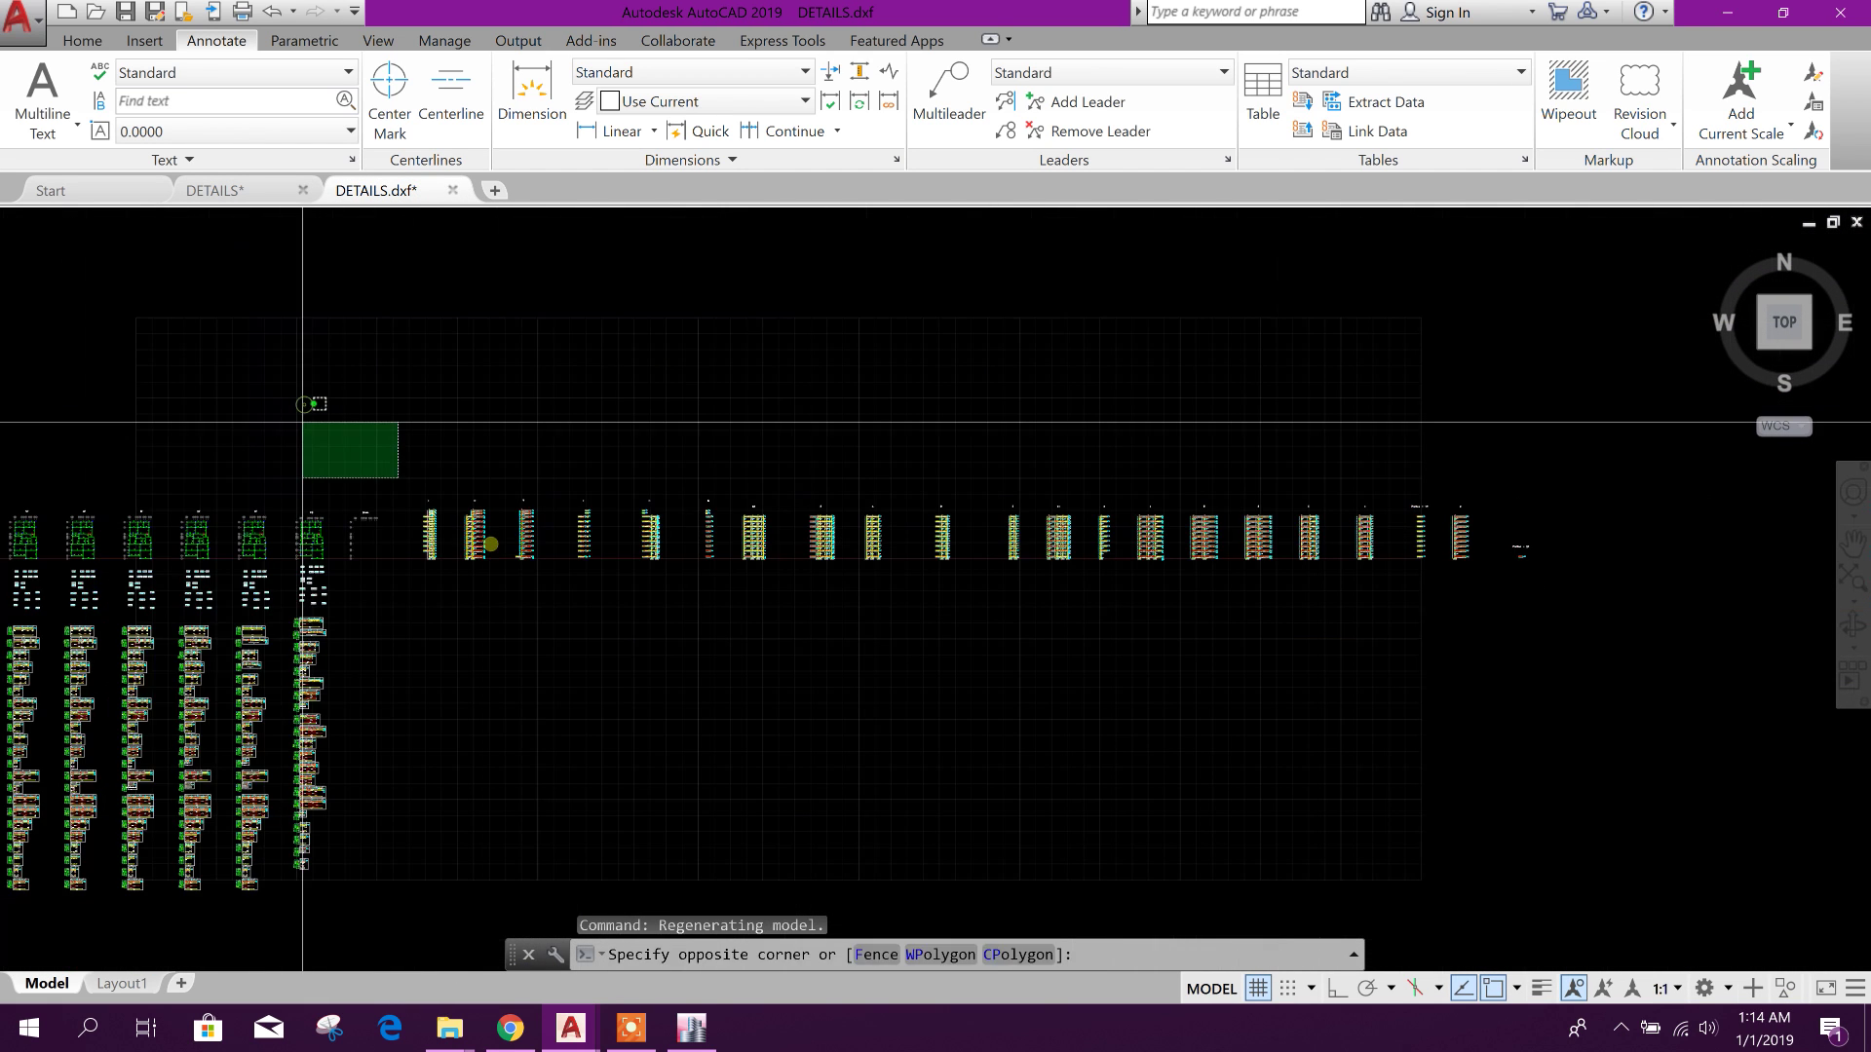
pyautogui.click(1593, 640)
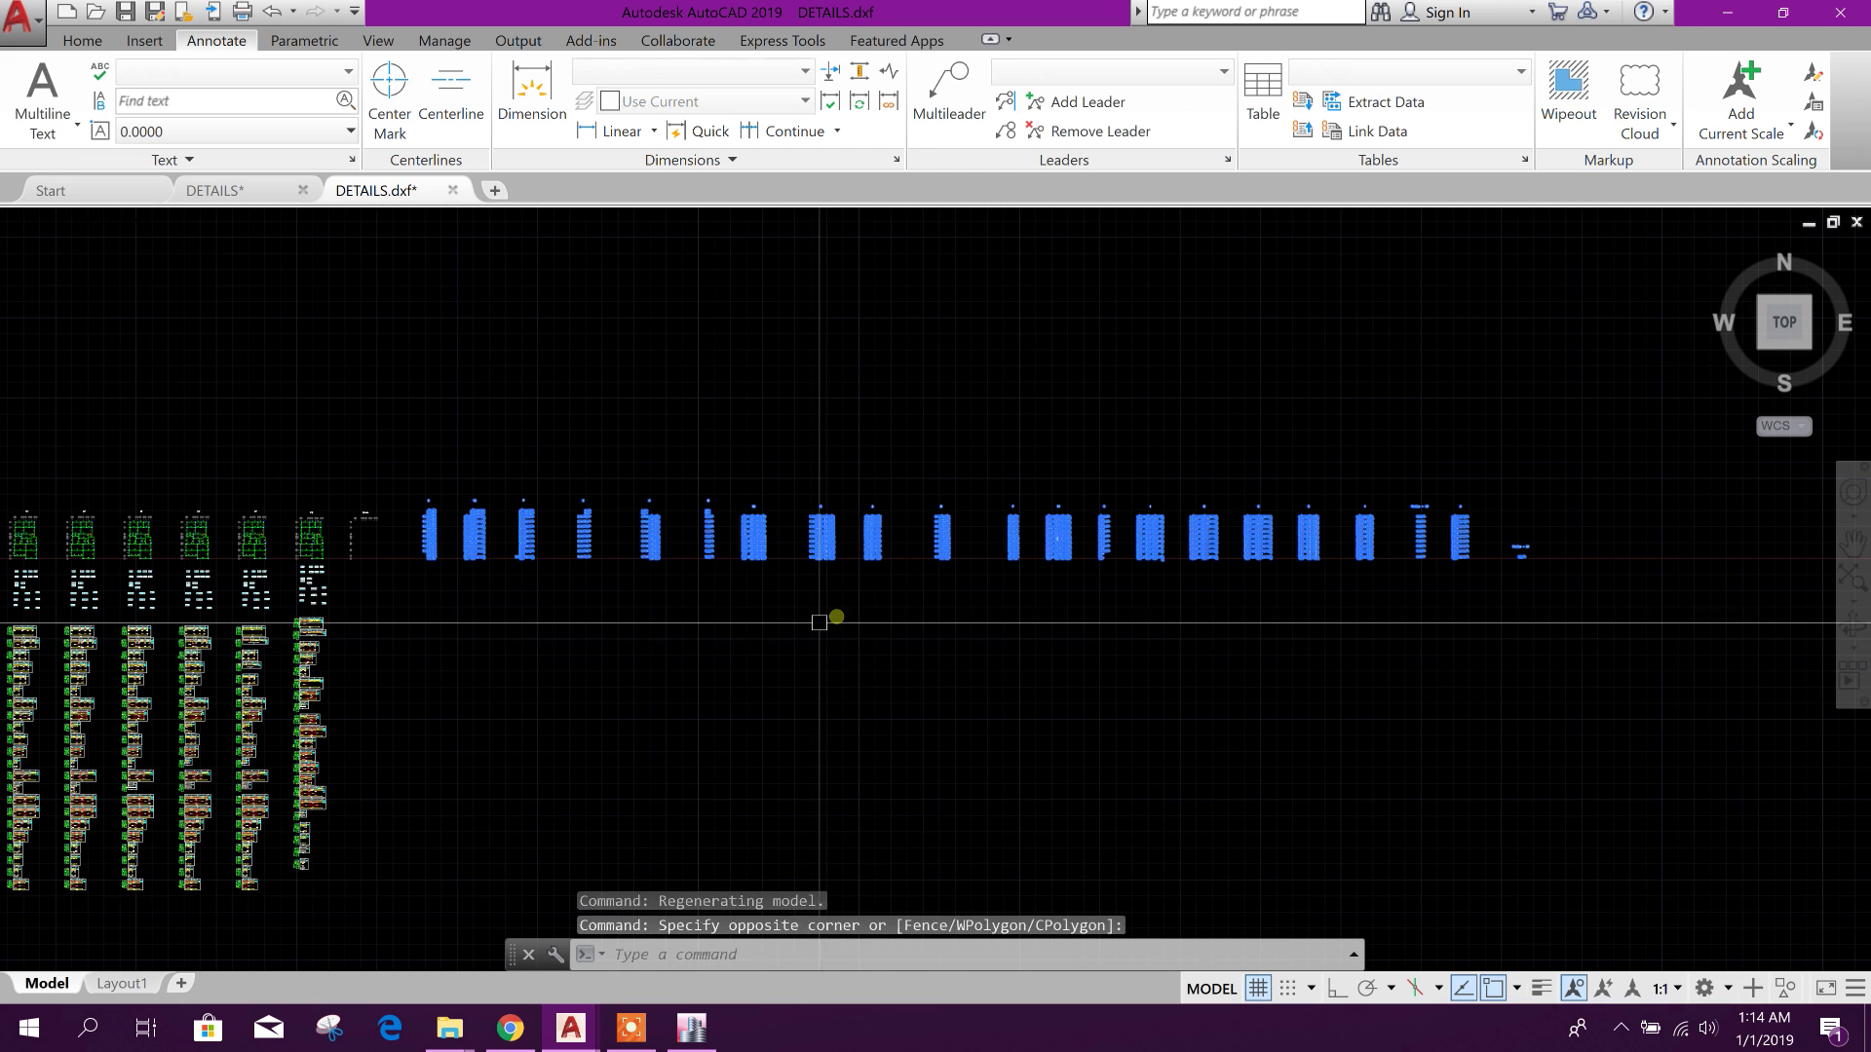
pyautogui.press('Escape')
pyautogui.scroll(6, 723, 522)
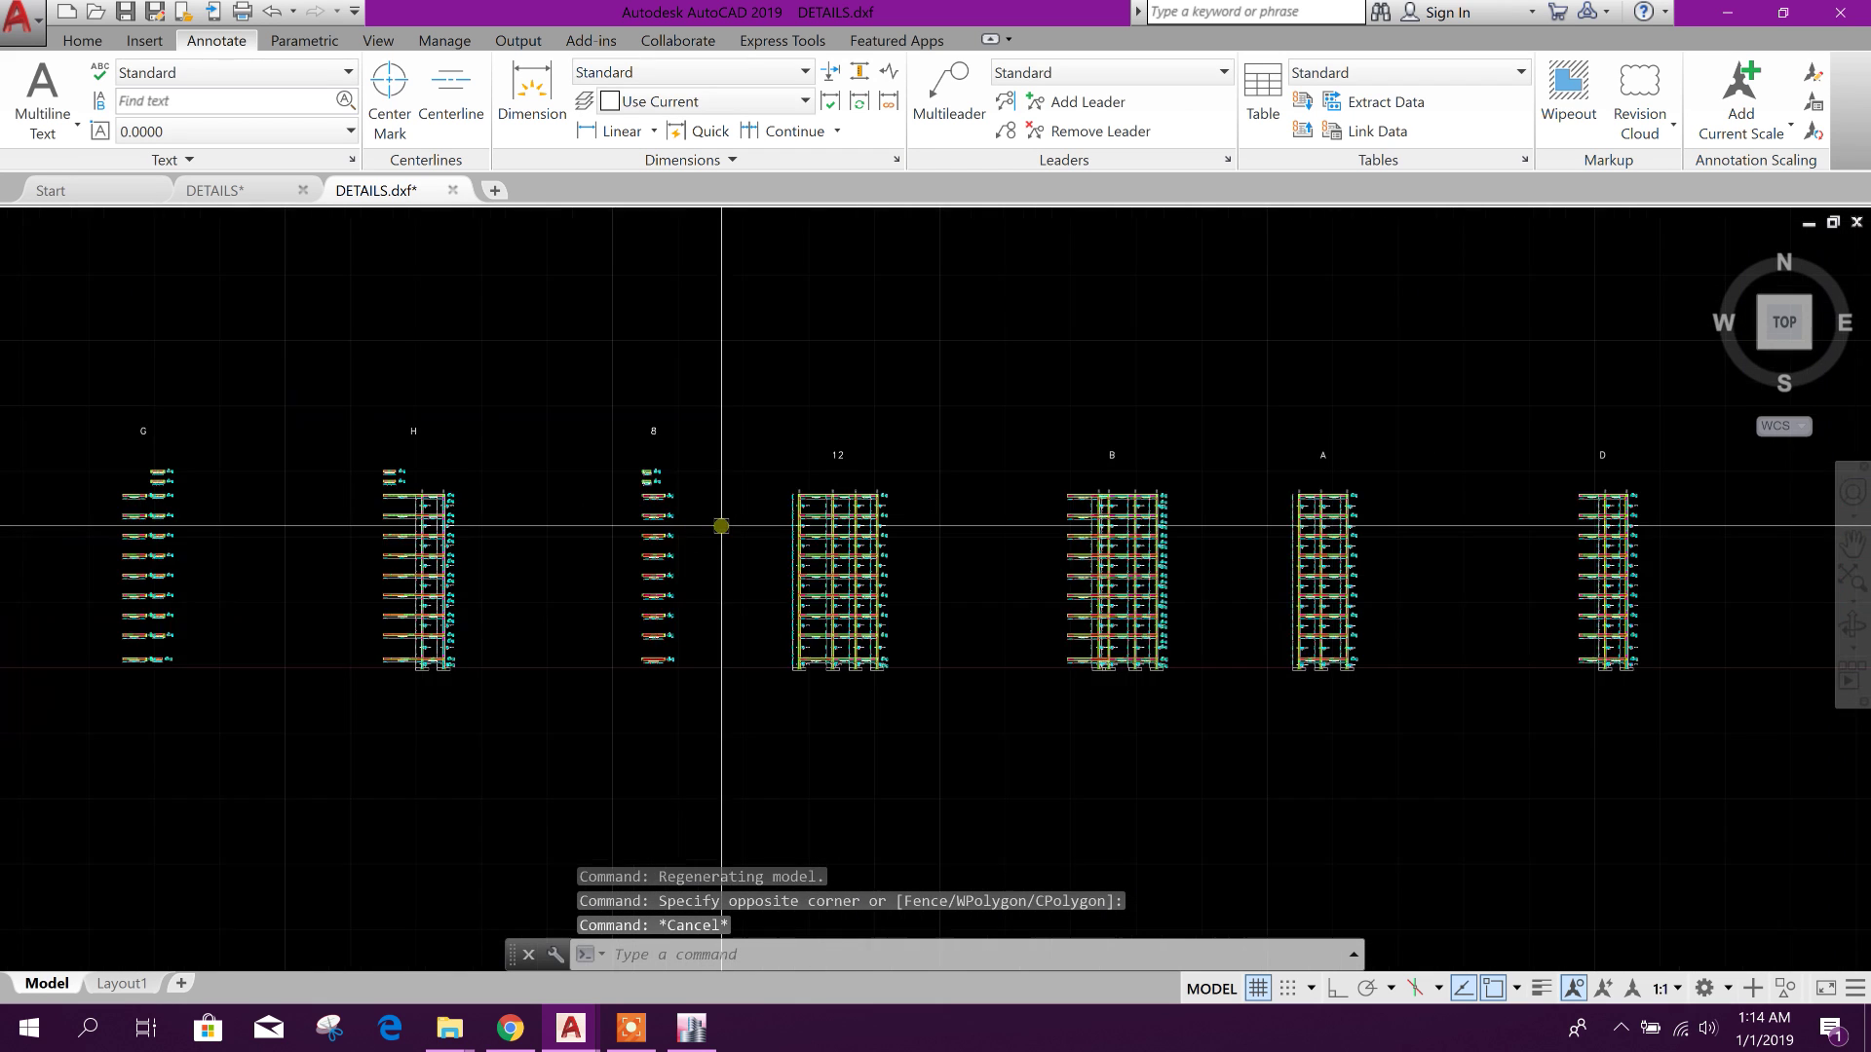
pyautogui.scroll(2, 919, 422)
pyautogui.scroll(-2, 943, 429)
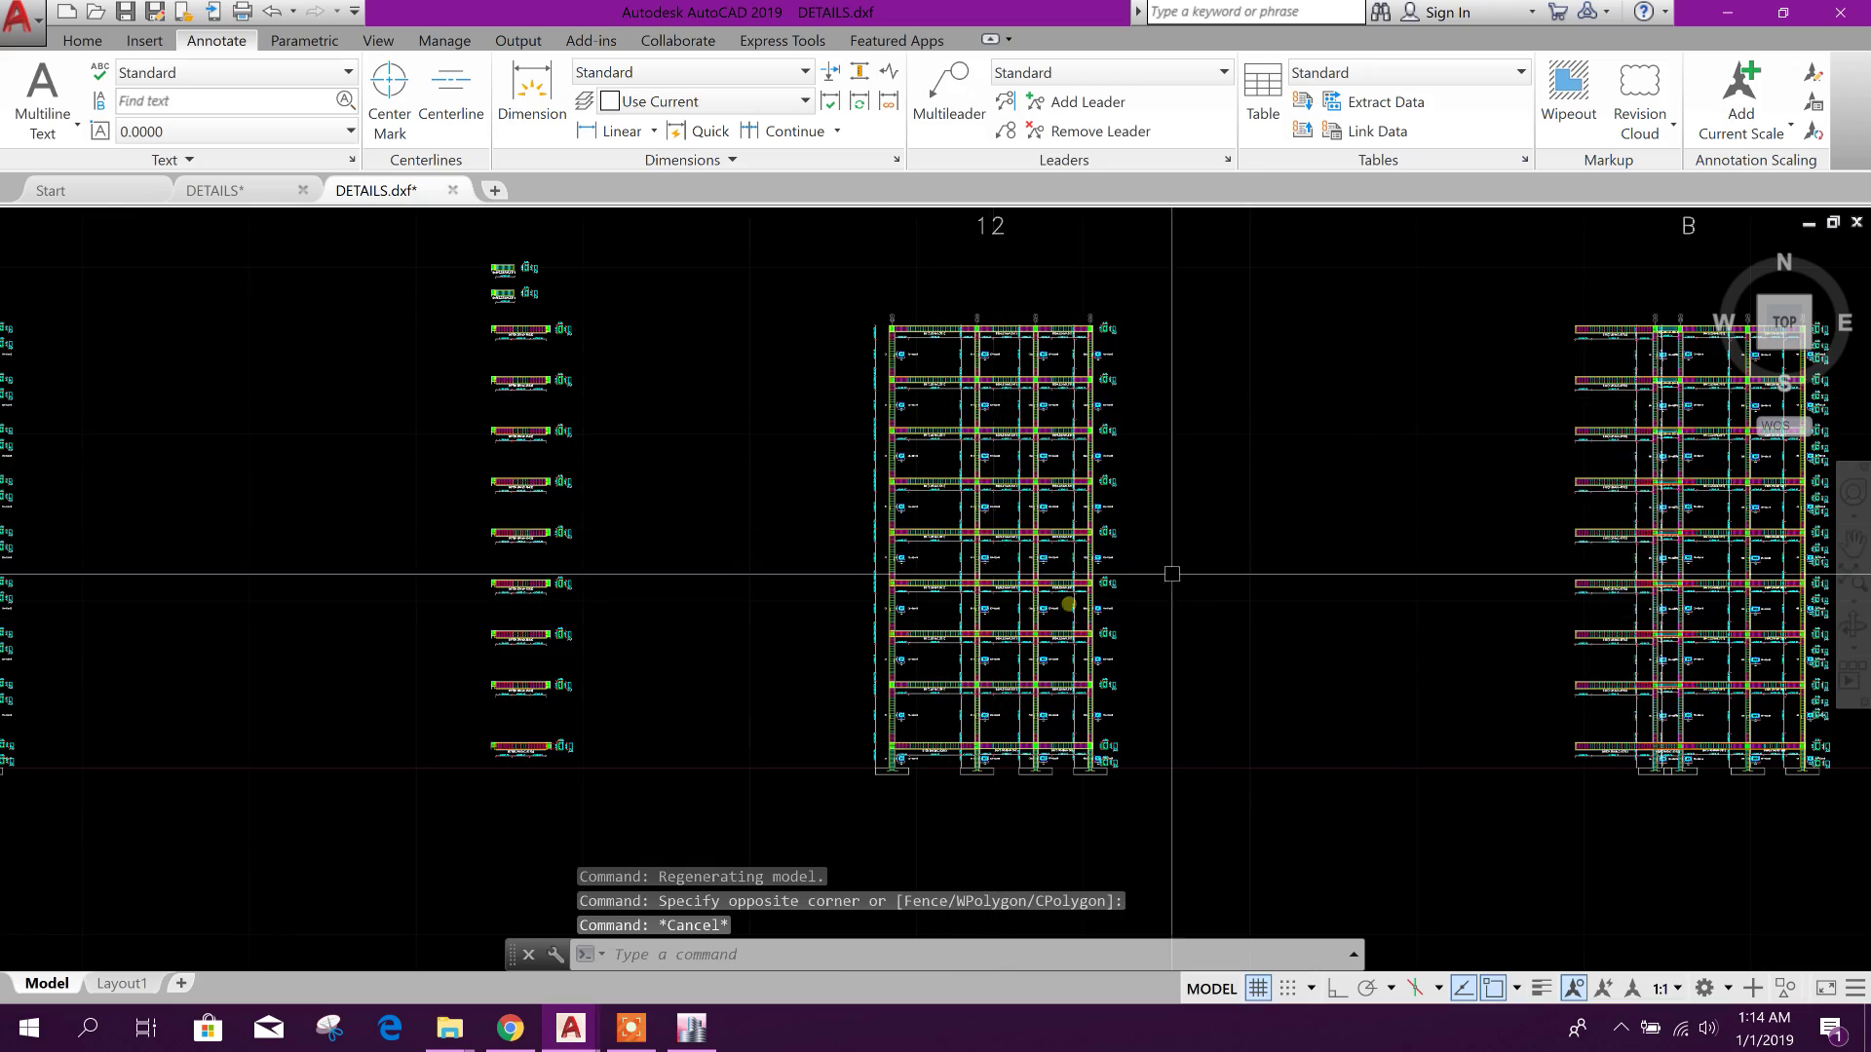
# - Look over the storey framing plans from STTOP and ROOF down, with their section details and beam sheets
pyautogui.scroll(-5, 1172, 574)
pyautogui.scroll(8, 793, 710)
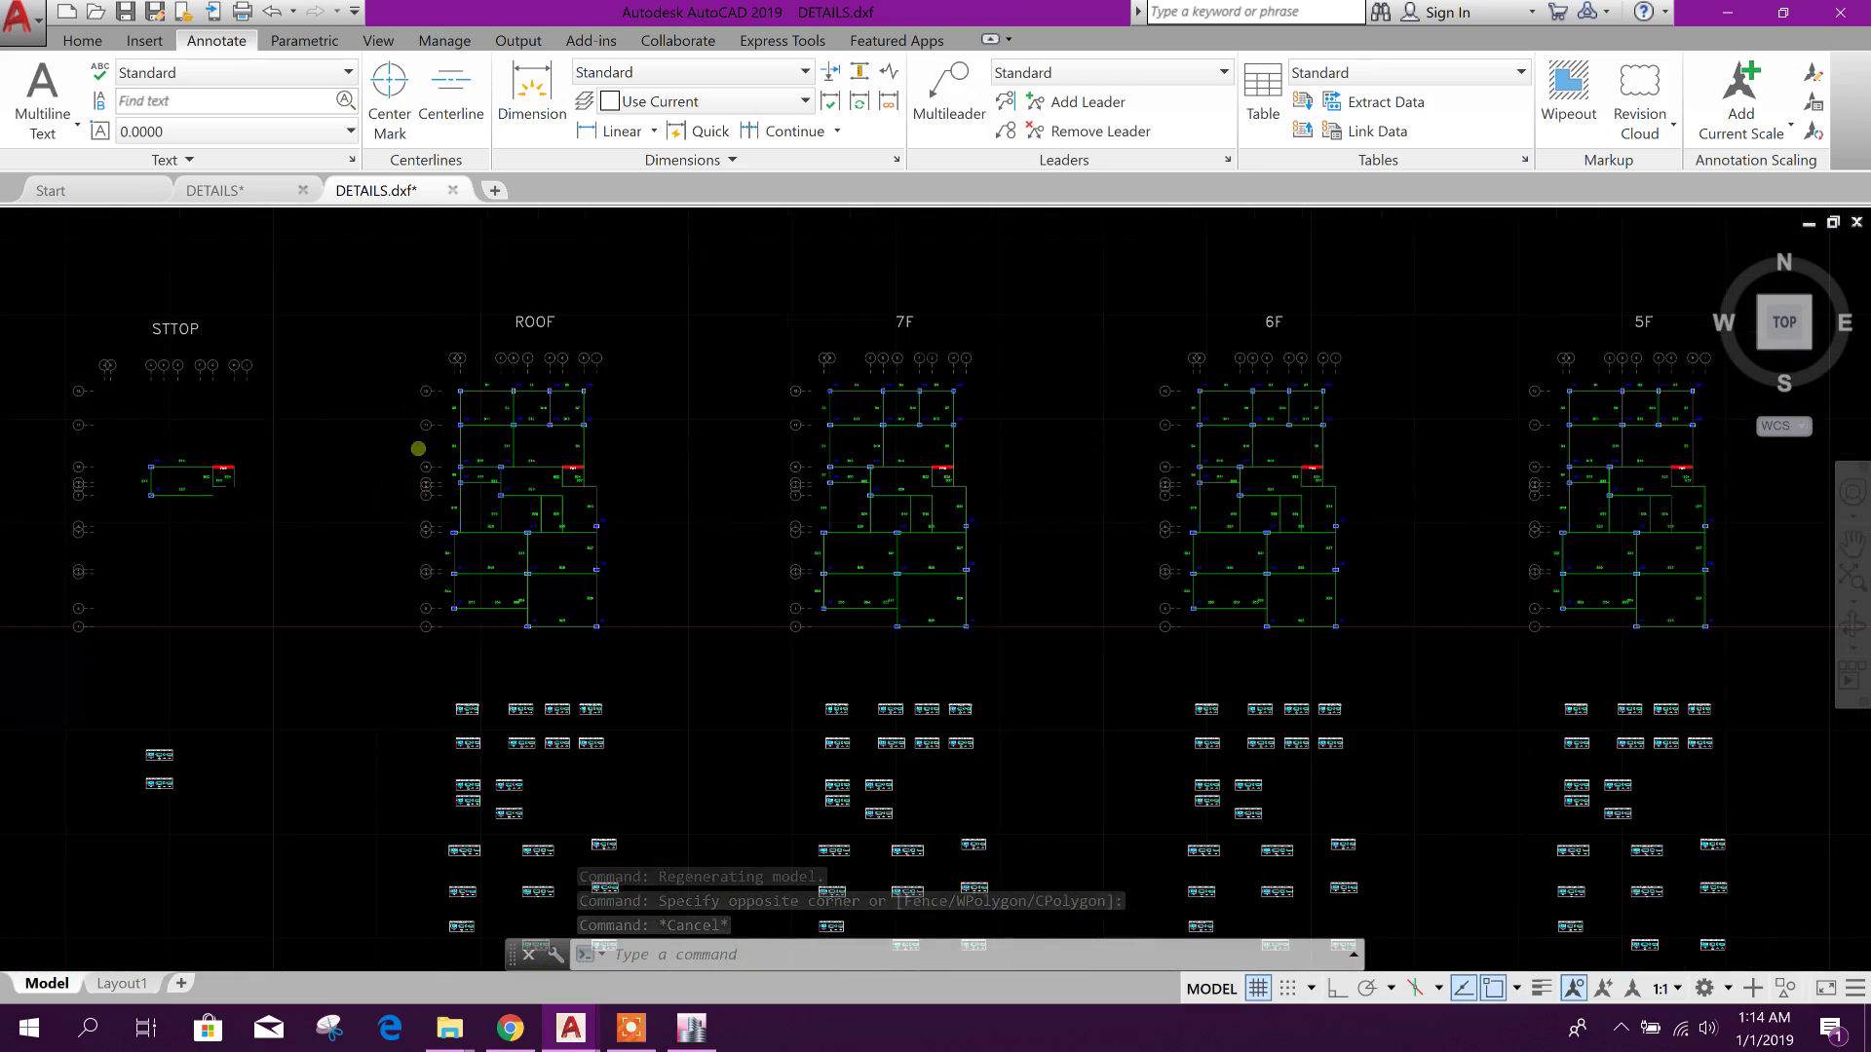
pyautogui.scroll(-4, 439, 450)
pyautogui.scroll(10, 502, 584)
pyautogui.scroll(-8, 487, 443)
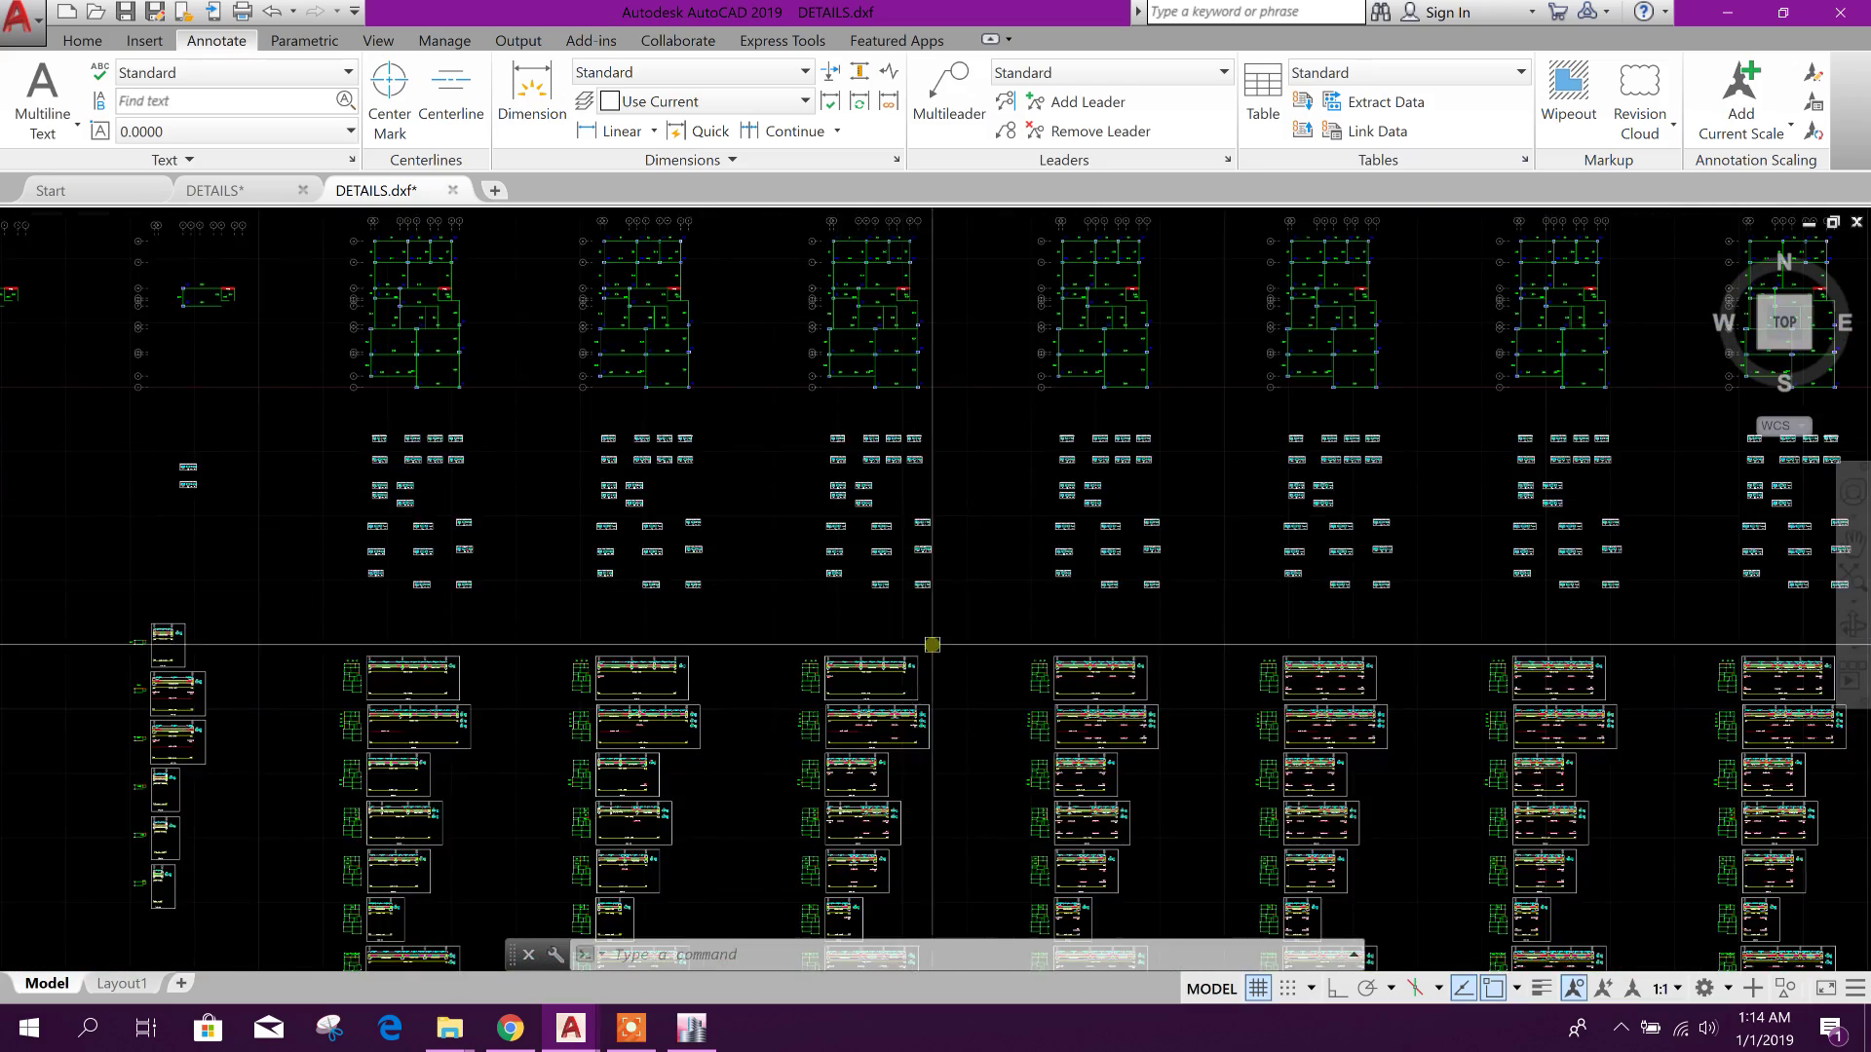
pyautogui.scroll(-2, 932, 644)
pyautogui.scroll(8, 438, 562)
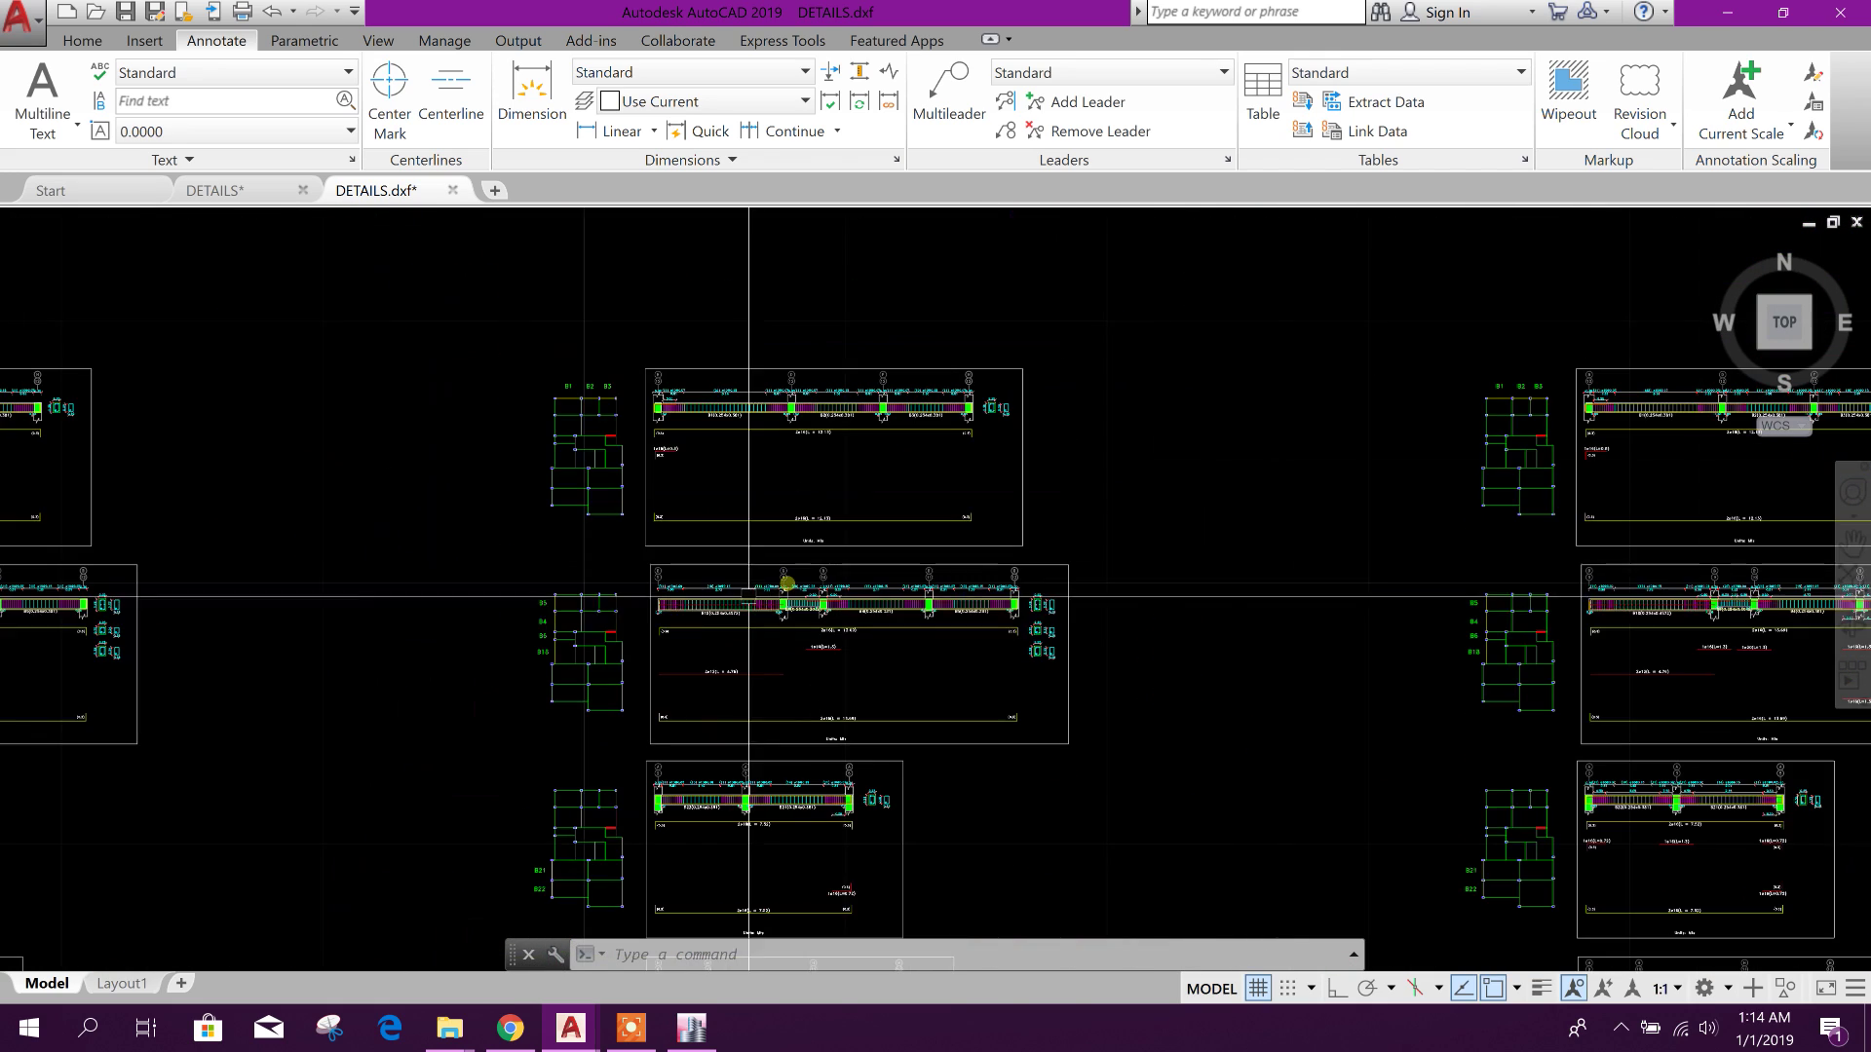
# - Examine the reinforcement detail for beams B18, B6, B4 and B5 against the beam positions on its key plan
pyautogui.scroll(4, 746, 677)
pyautogui.scroll(-6, 828, 535)
pyautogui.scroll(2, 930, 570)
pyautogui.scroll(3, 898, 507)
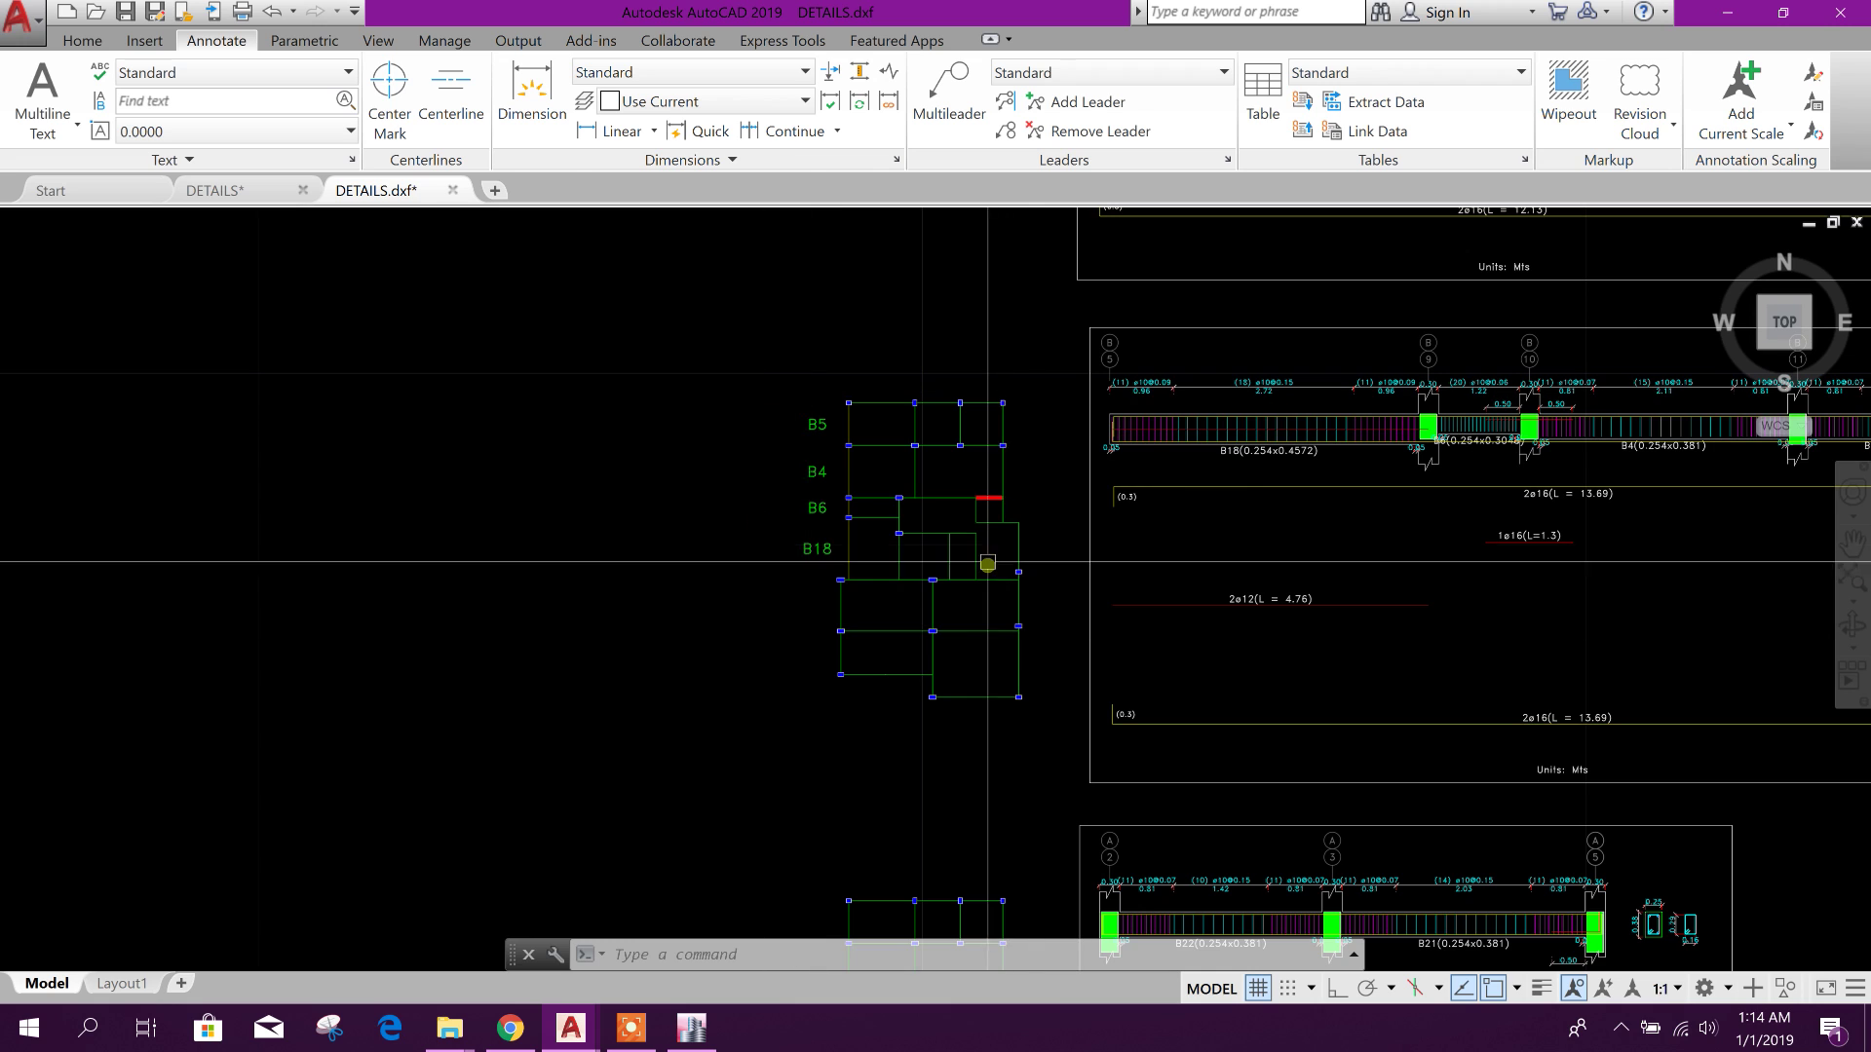
pyautogui.scroll(3, 840, 492)
pyautogui.moveTo(859, 410); pyautogui.dragTo(855, 522, button='middle')
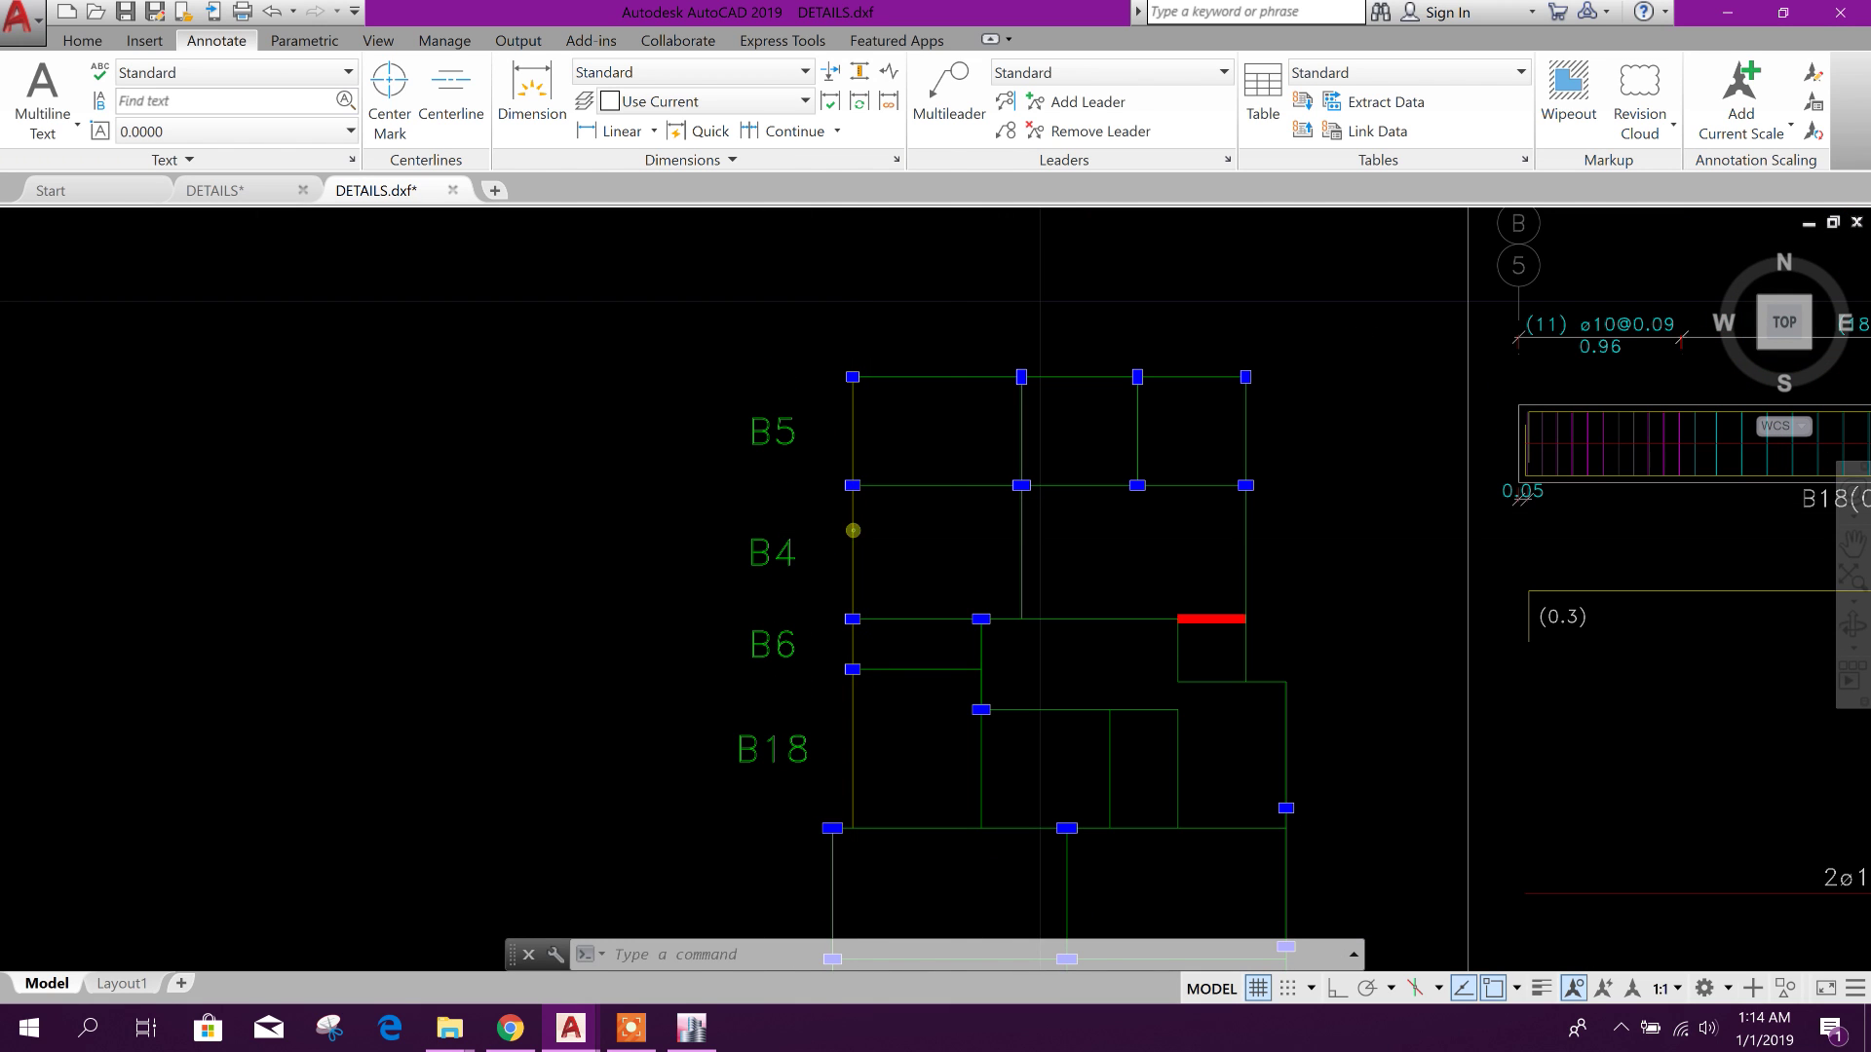
pyautogui.scroll(-3, 721, 477)
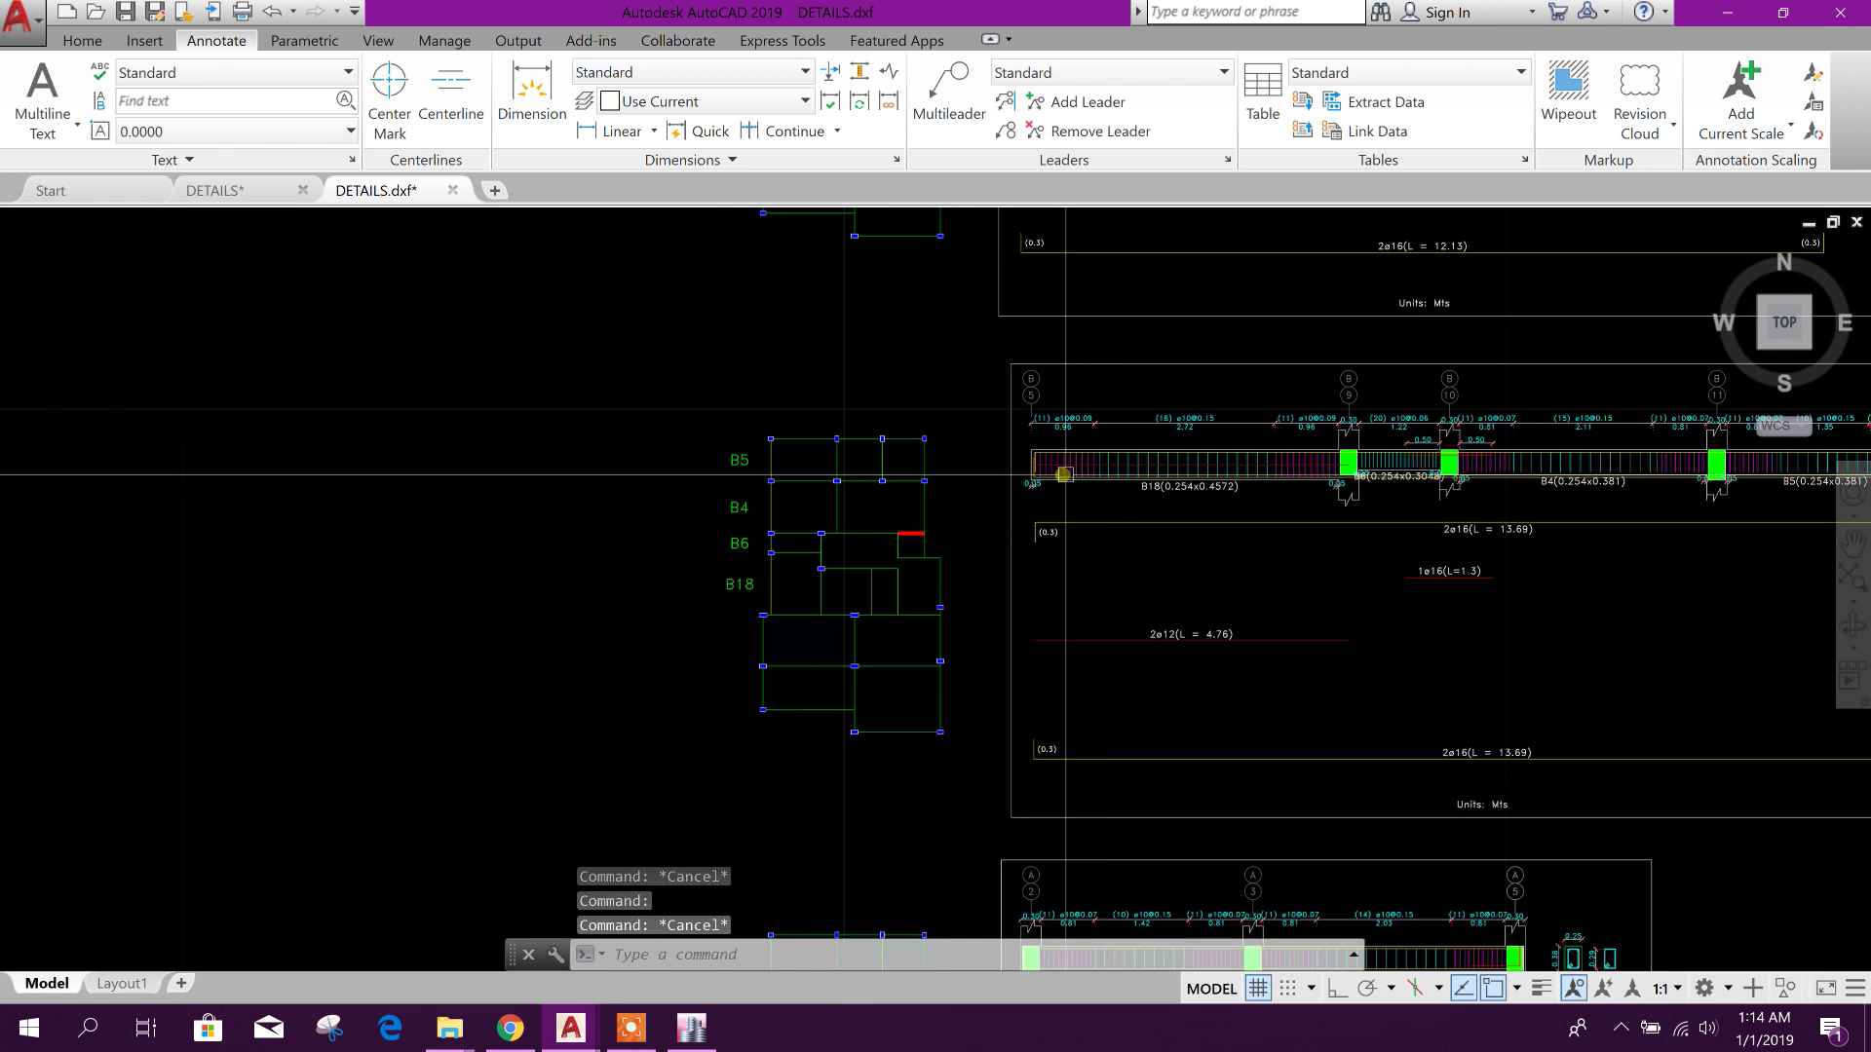
pyautogui.moveTo(1820, 508); pyautogui.dragTo(1481, 543, button='middle')
pyautogui.scroll(-3, 838, 564)
pyautogui.scroll(3, 716, 360)
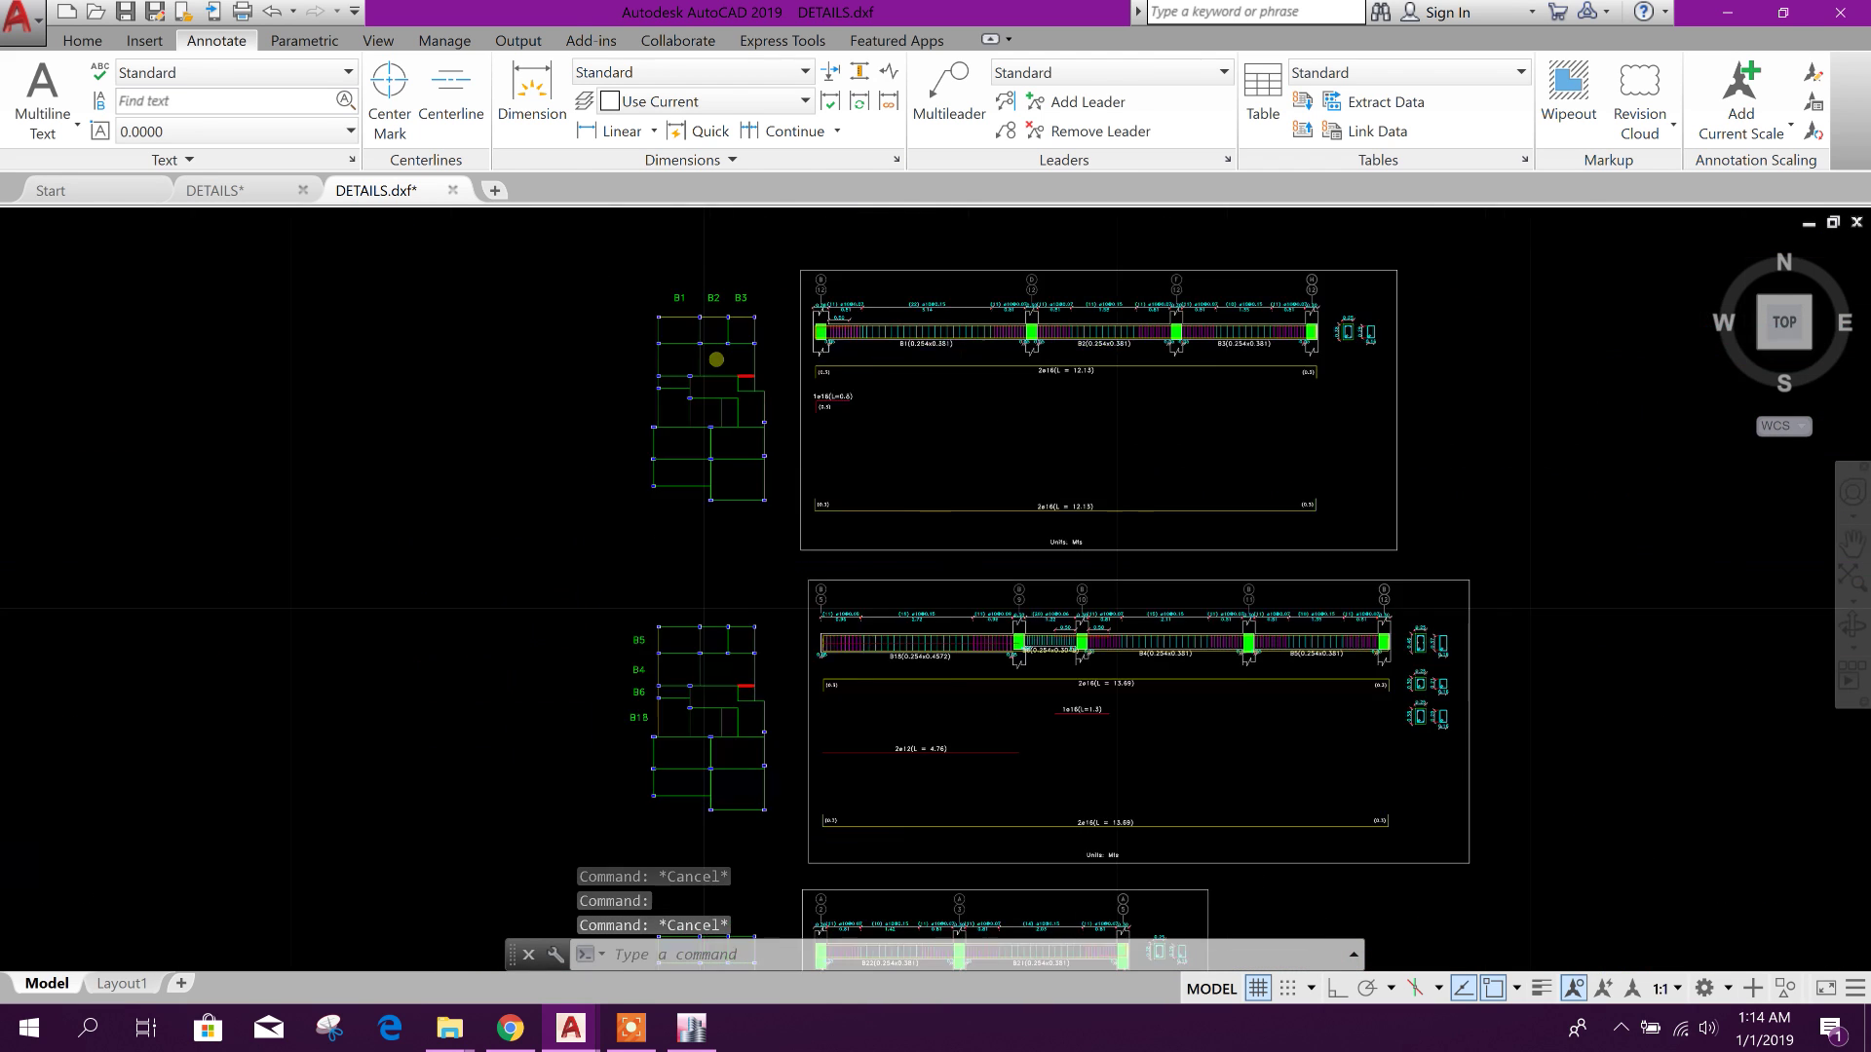
# - Examine the reinforcement detail for beams B1, B2 and B3 and locate them on the adjoining key plan
pyautogui.moveTo(704, 327); pyautogui.dragTo(699, 430, button='middle')
pyautogui.scroll(3, 677, 400)
pyautogui.scroll(-3, 678, 382)
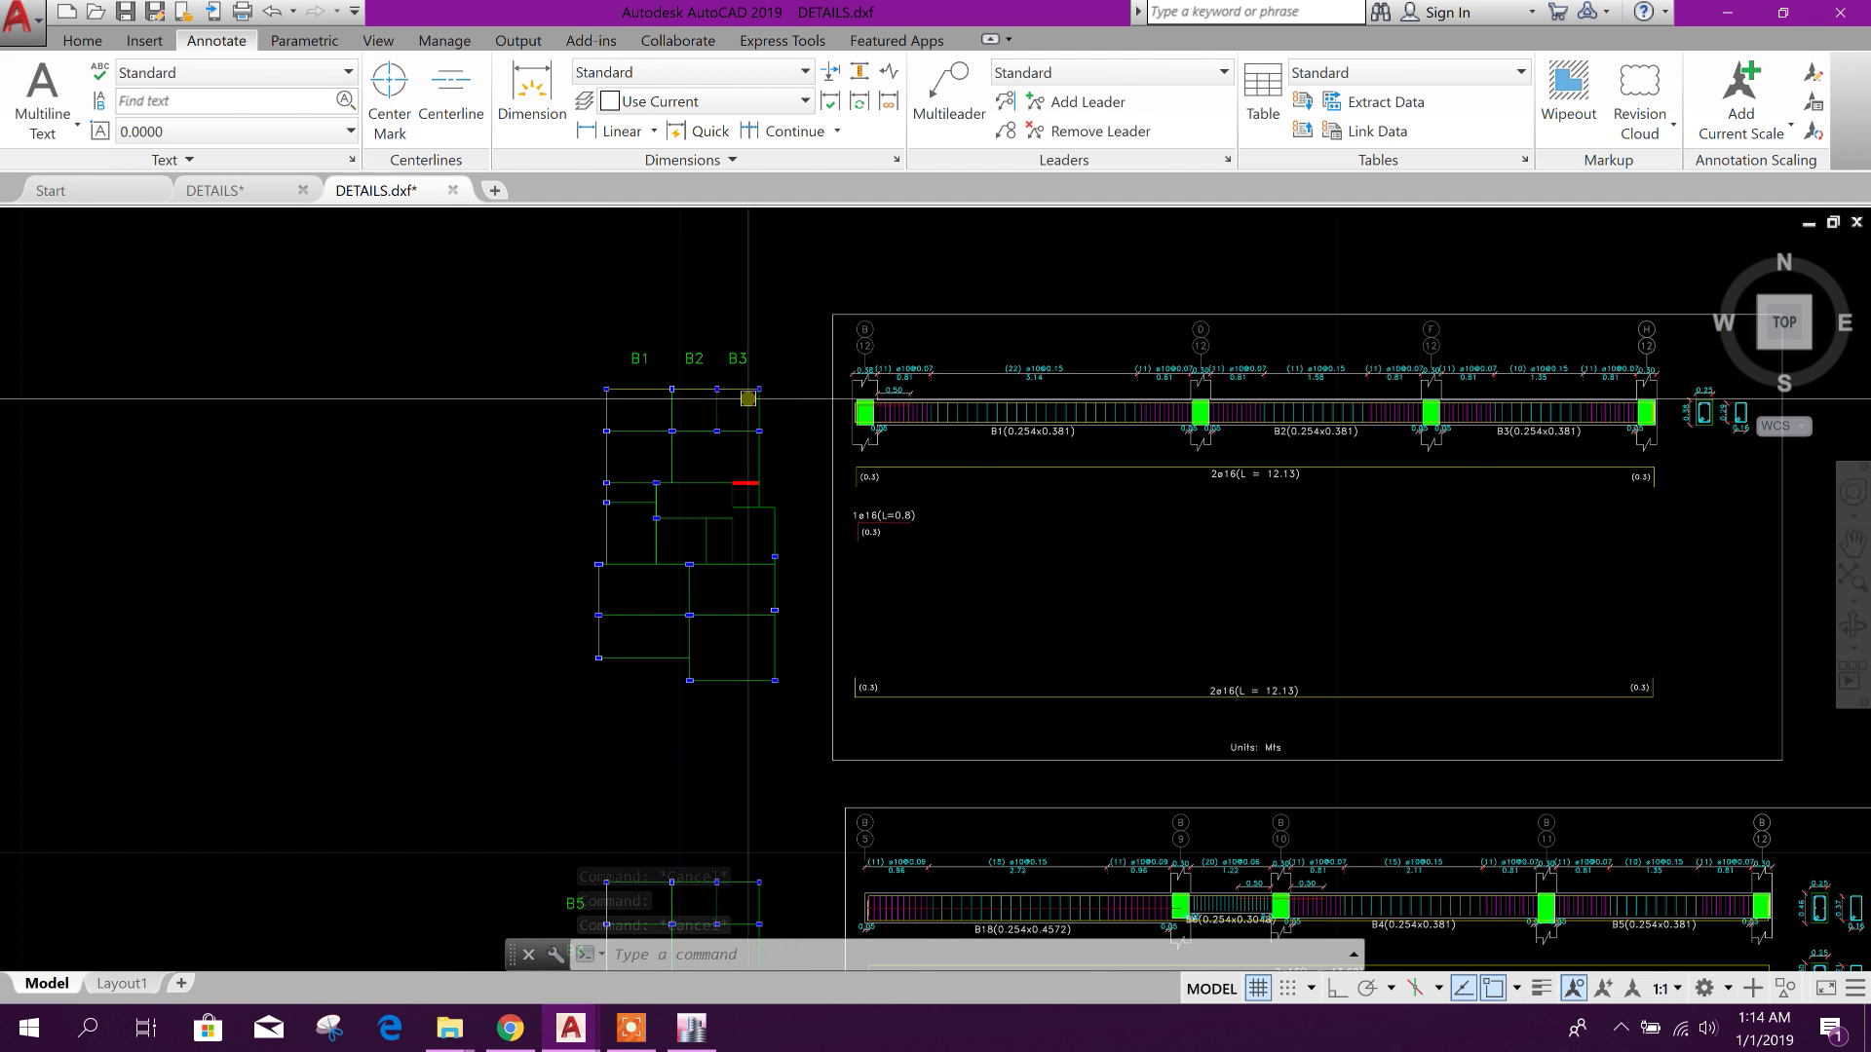
pyautogui.scroll(2, 682, 414)
pyautogui.scroll(-2, 711, 409)
pyautogui.scroll(3, 708, 401)
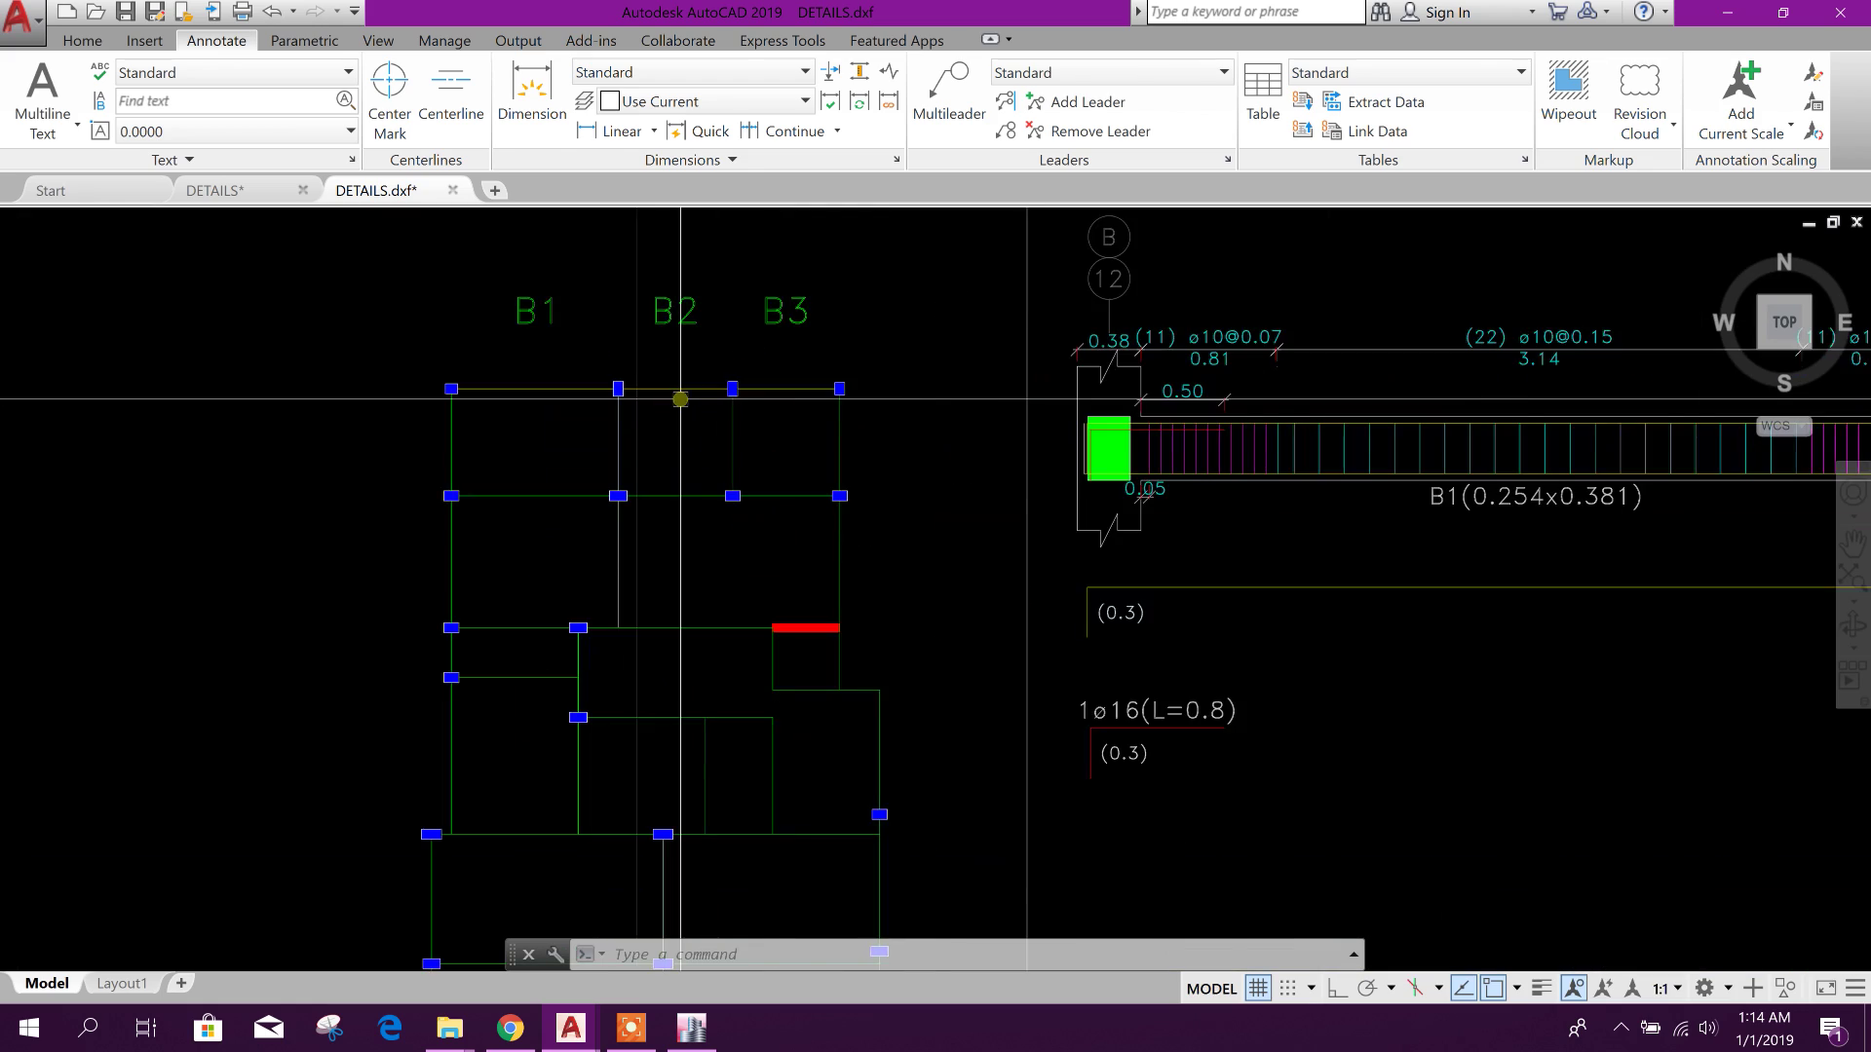
pyautogui.scroll(-3, 728, 476)
pyautogui.scroll(-6, 974, 565)
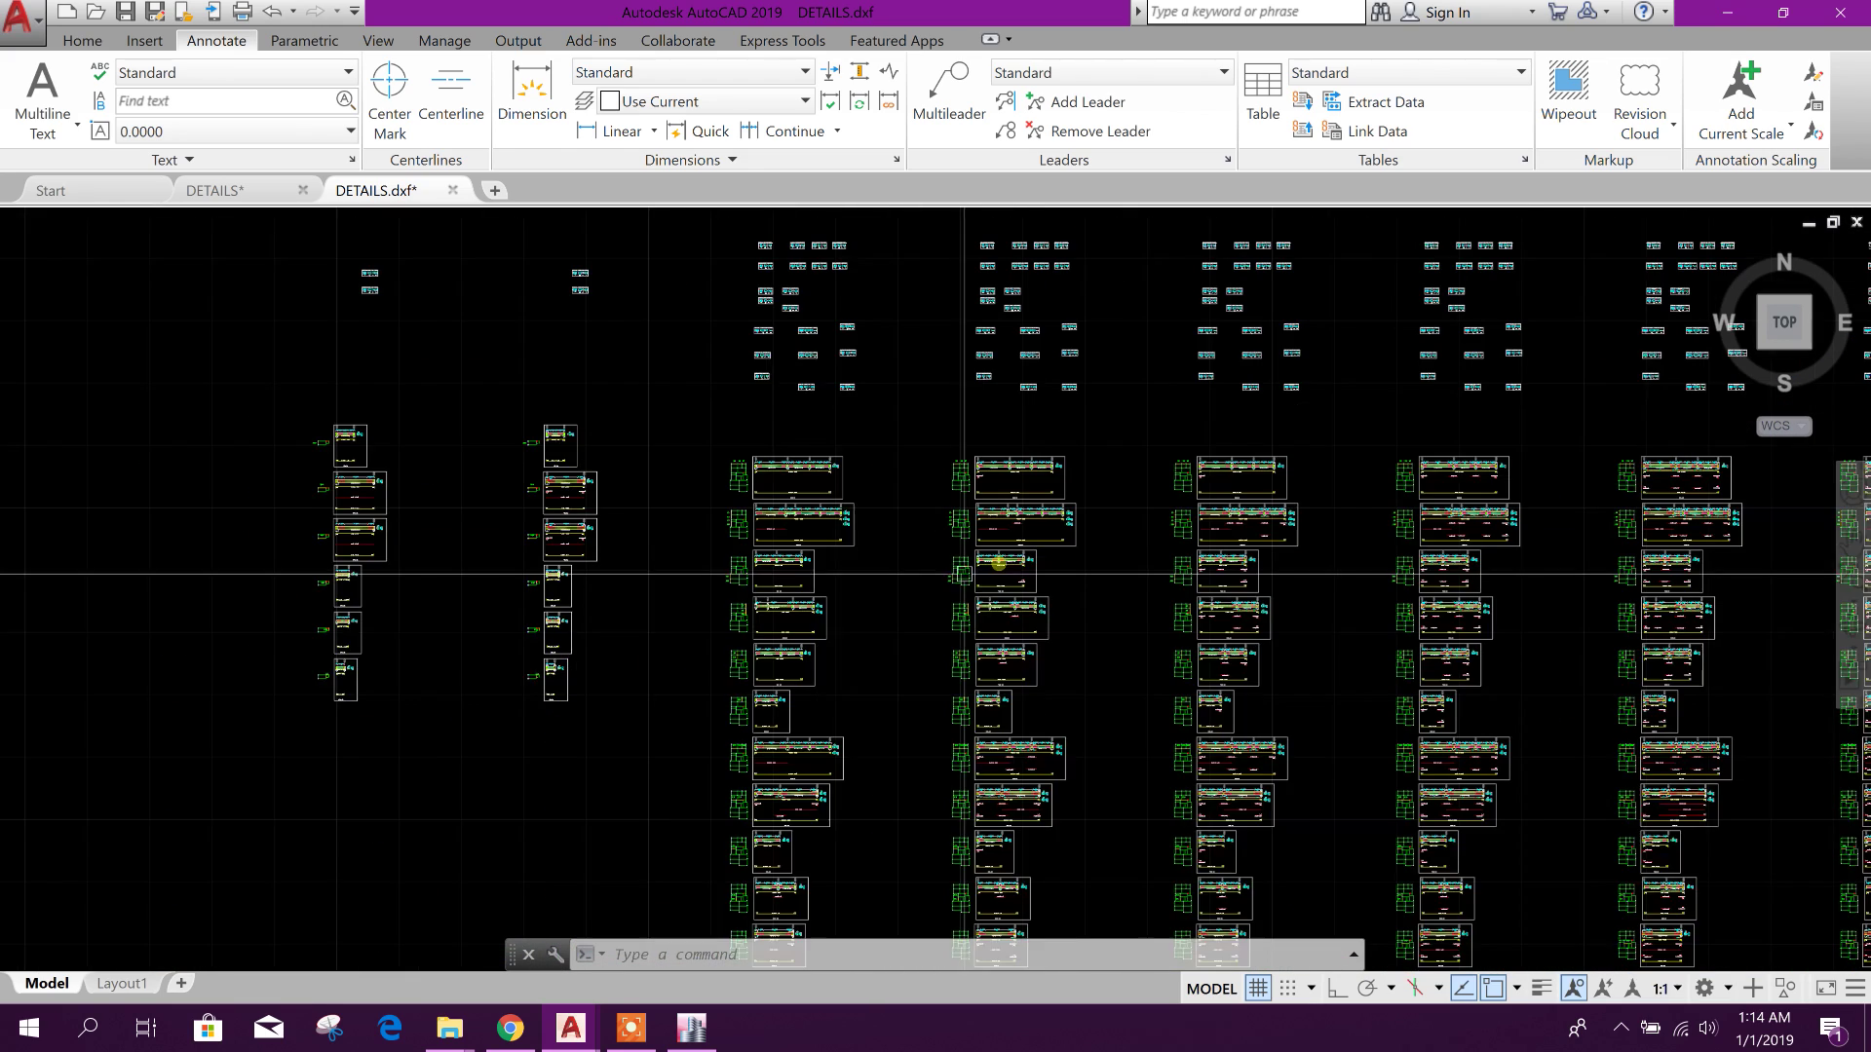
# - Check the reinforcement detail of the beam line containing B27 and B33 against its key plan
pyautogui.scroll(3, 853, 797)
pyautogui.scroll(4, 852, 797)
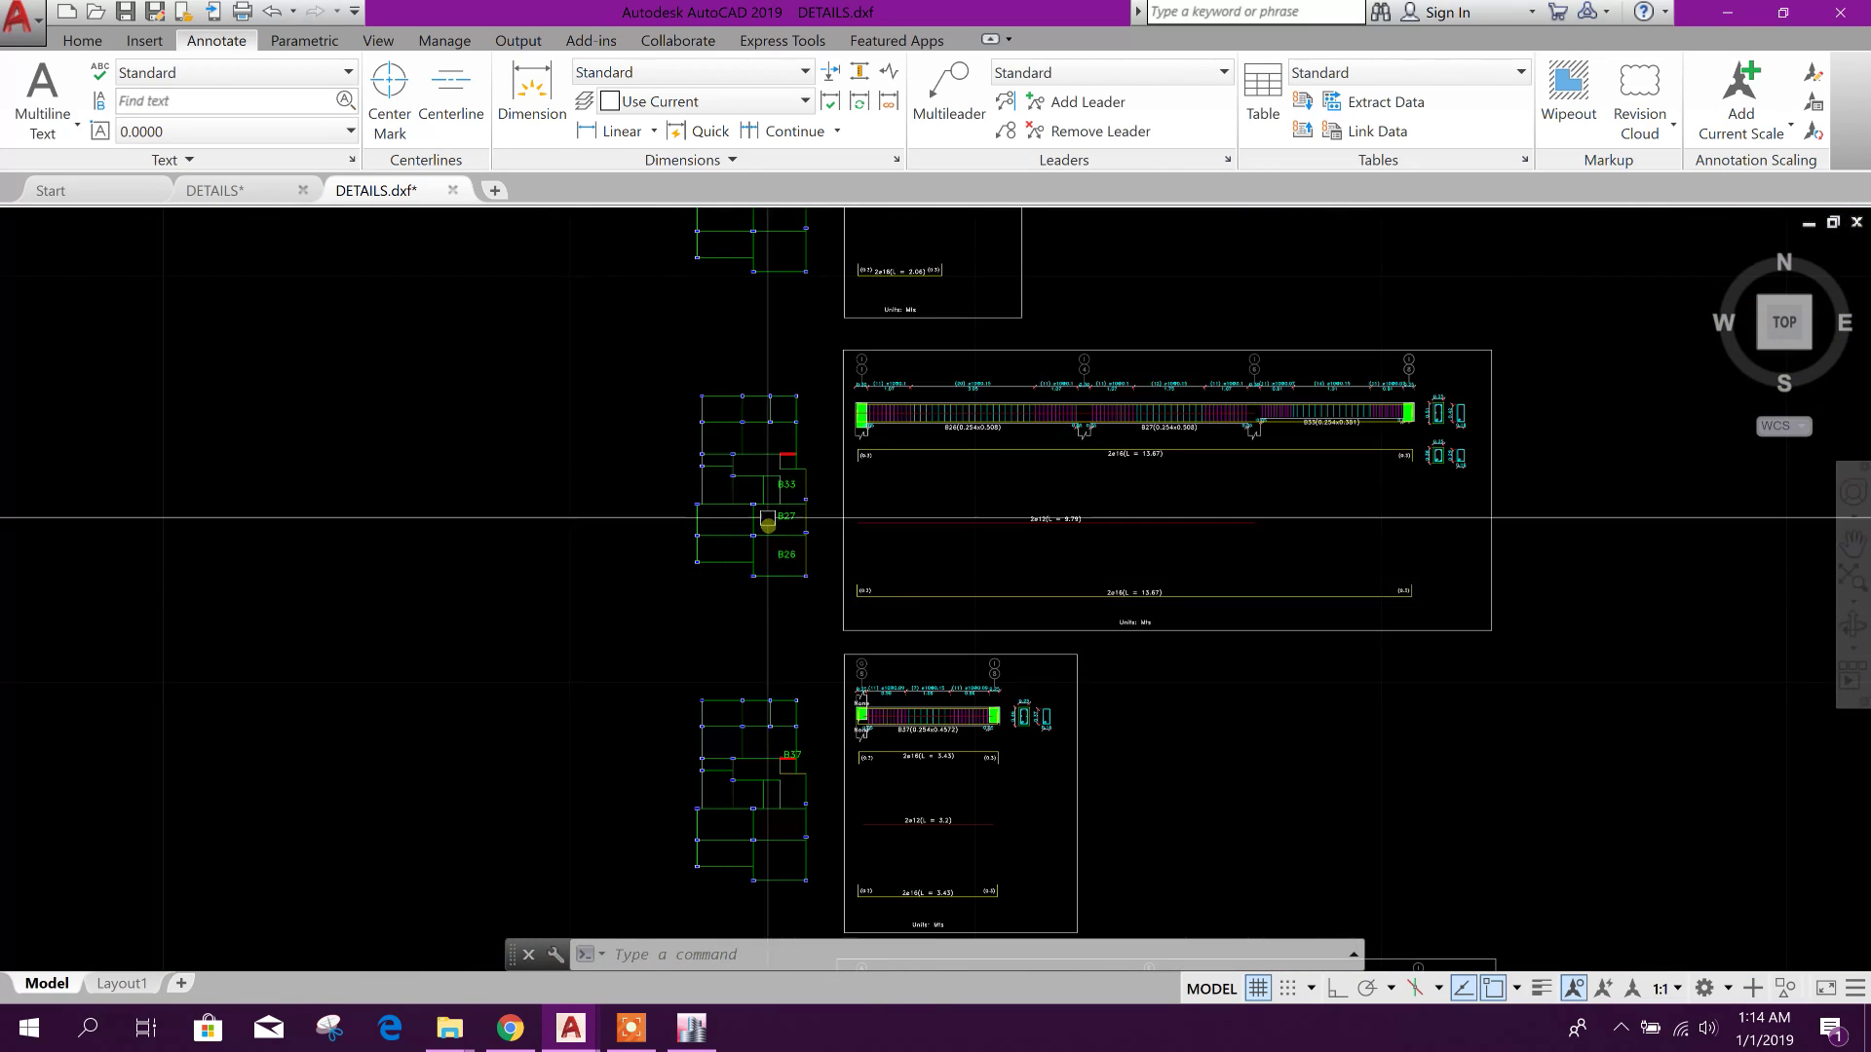
pyautogui.scroll(-2, 877, 633)
pyautogui.scroll(4, 935, 585)
pyautogui.scroll(-6, 1094, 668)
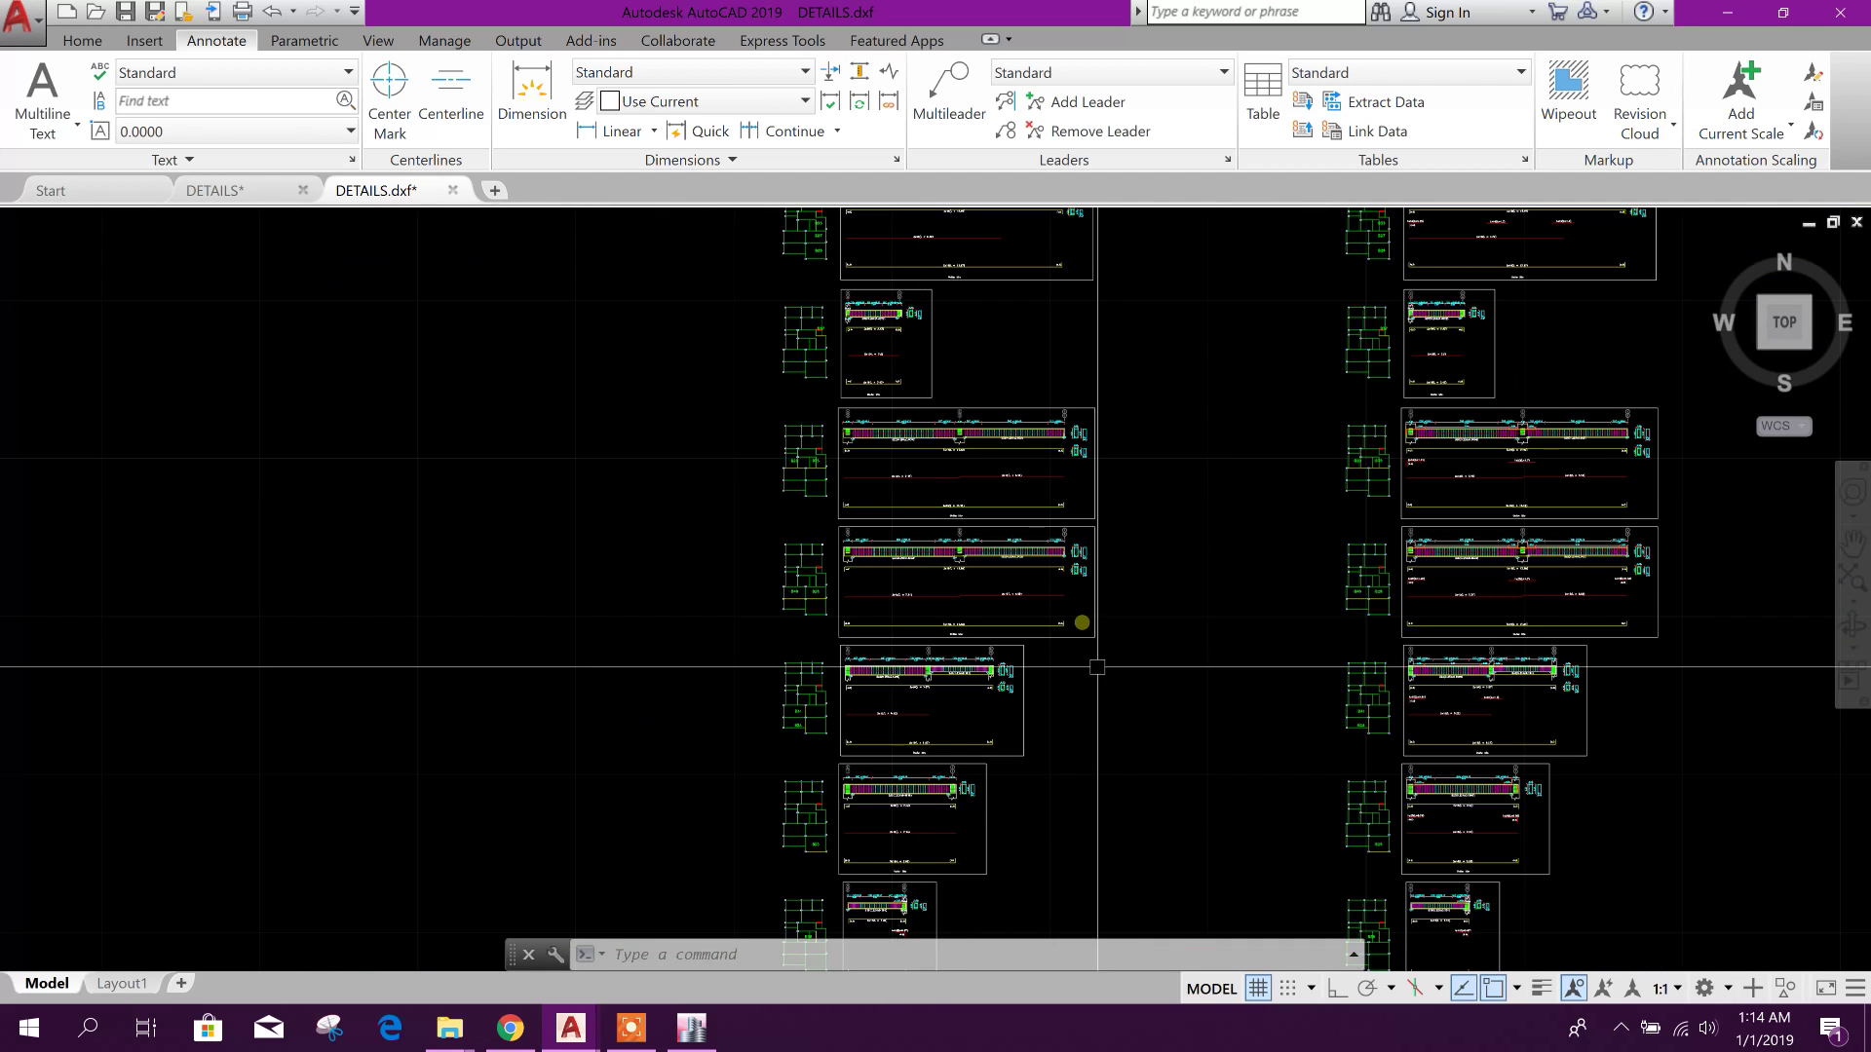
# - Inspect the B40 and B28 beam detail with its key plan, and look over the remaining beam sheets below
pyautogui.scroll(6, 865, 439)
pyautogui.moveTo(957, 446); pyautogui.dragTo(923, 643, button='middle')
pyautogui.scroll(2, 826, 462)
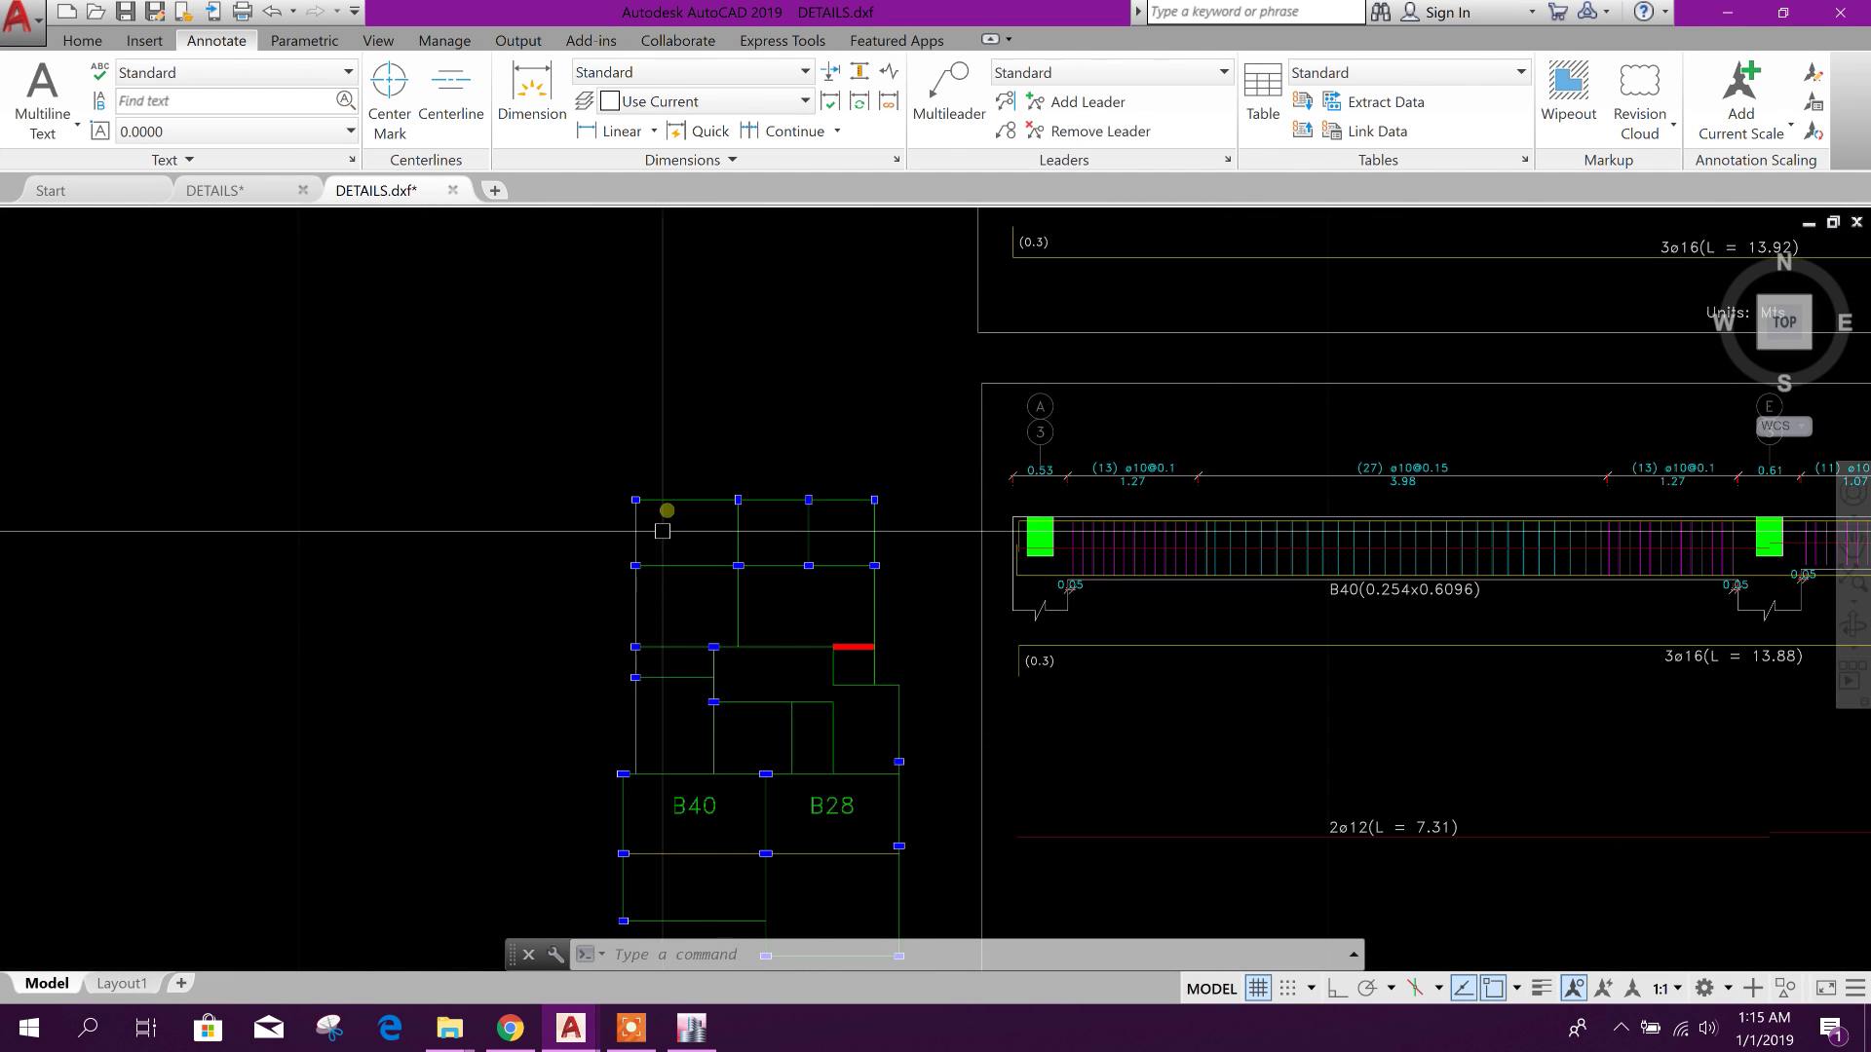
pyautogui.scroll(-4, 743, 665)
pyautogui.moveTo(771, 790); pyautogui.dragTo(852, 693, button='middle')
pyautogui.scroll(4, 840, 643)
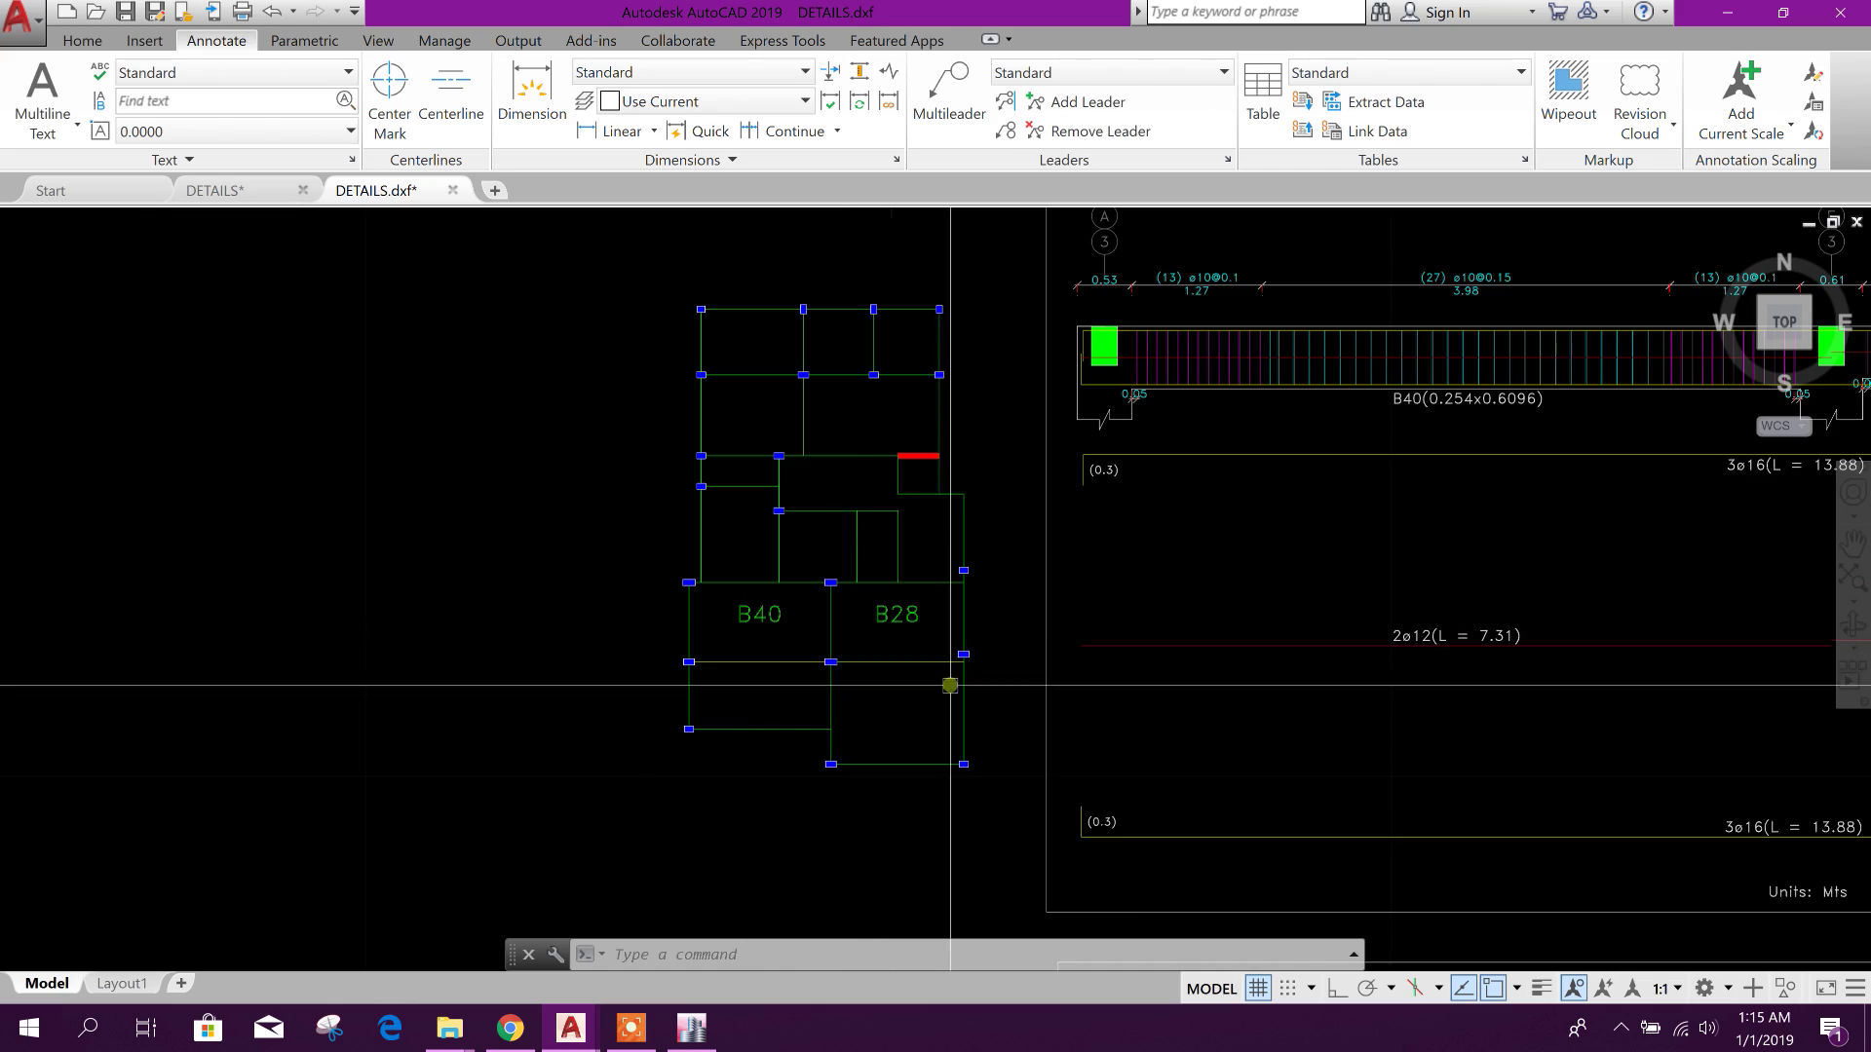
pyautogui.scroll(-6, 950, 685)
pyautogui.scroll(1, 1071, 702)
pyautogui.scroll(-3, 1178, 718)
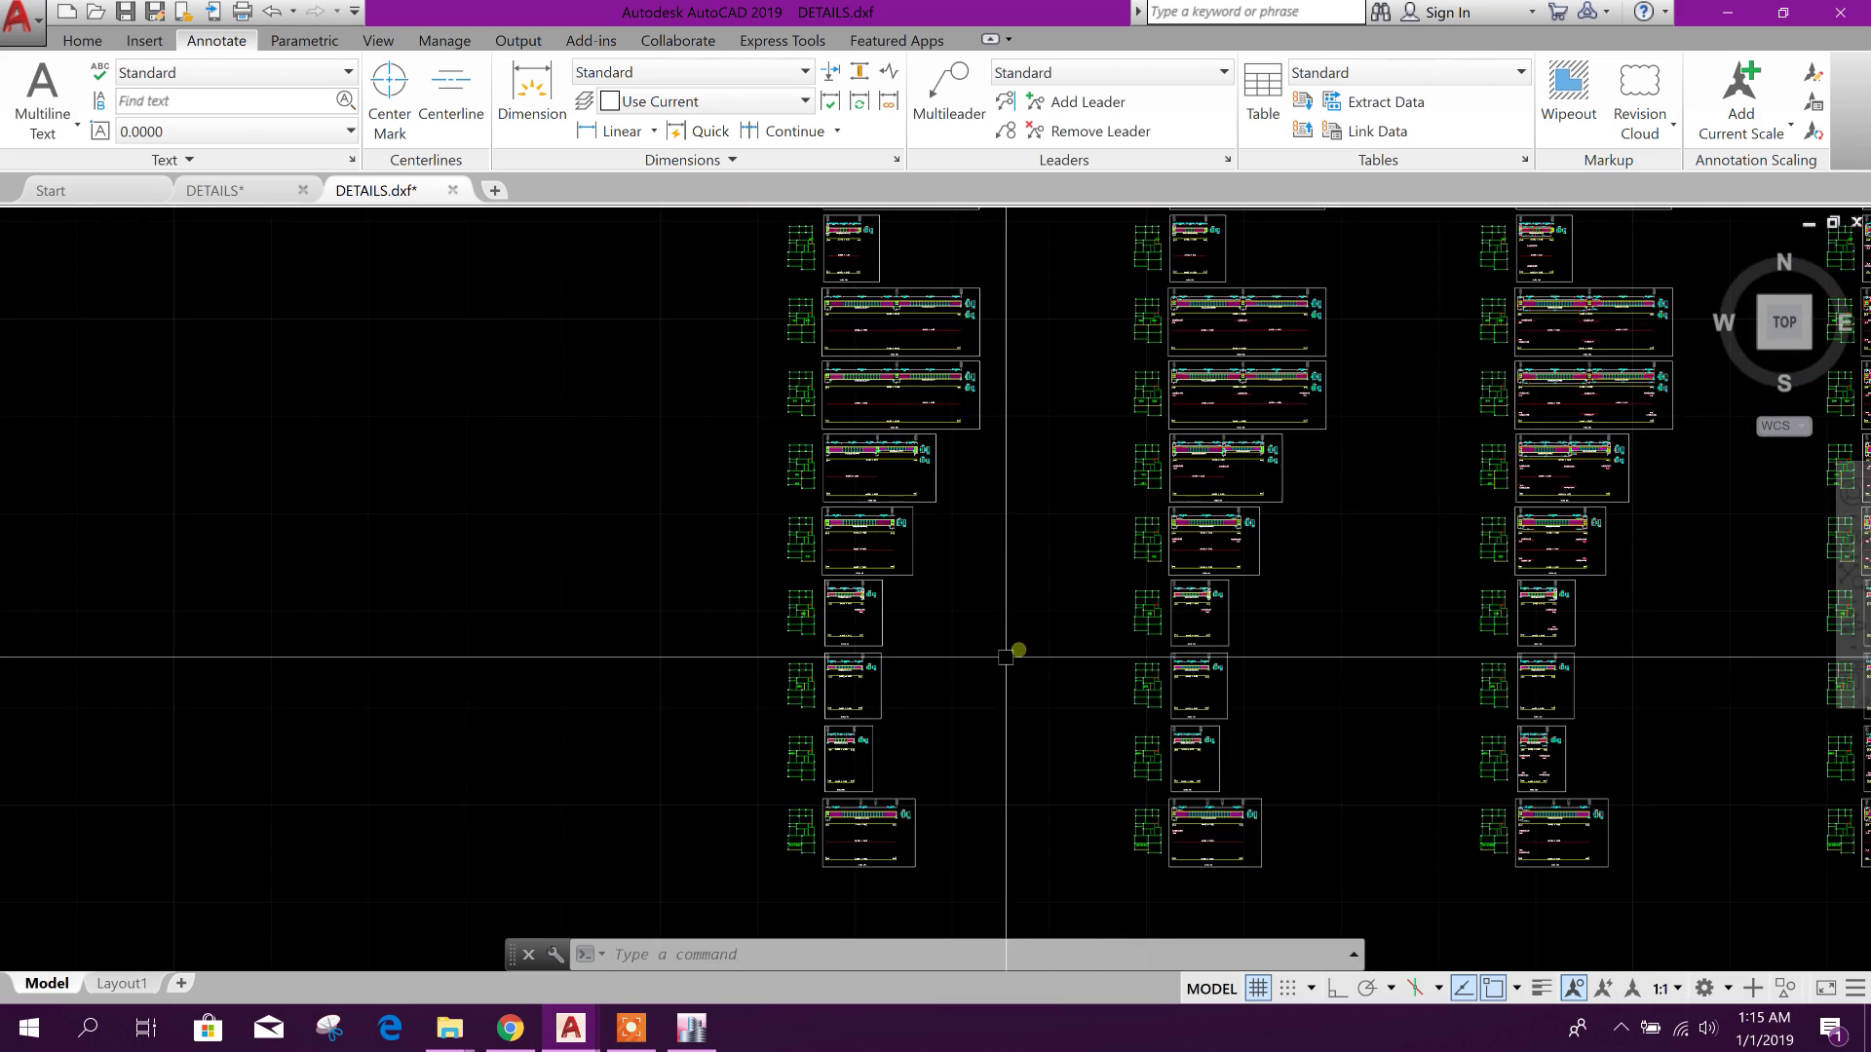
pyautogui.scroll(1, 1006, 657)
pyautogui.scroll(-5, 902, 802)
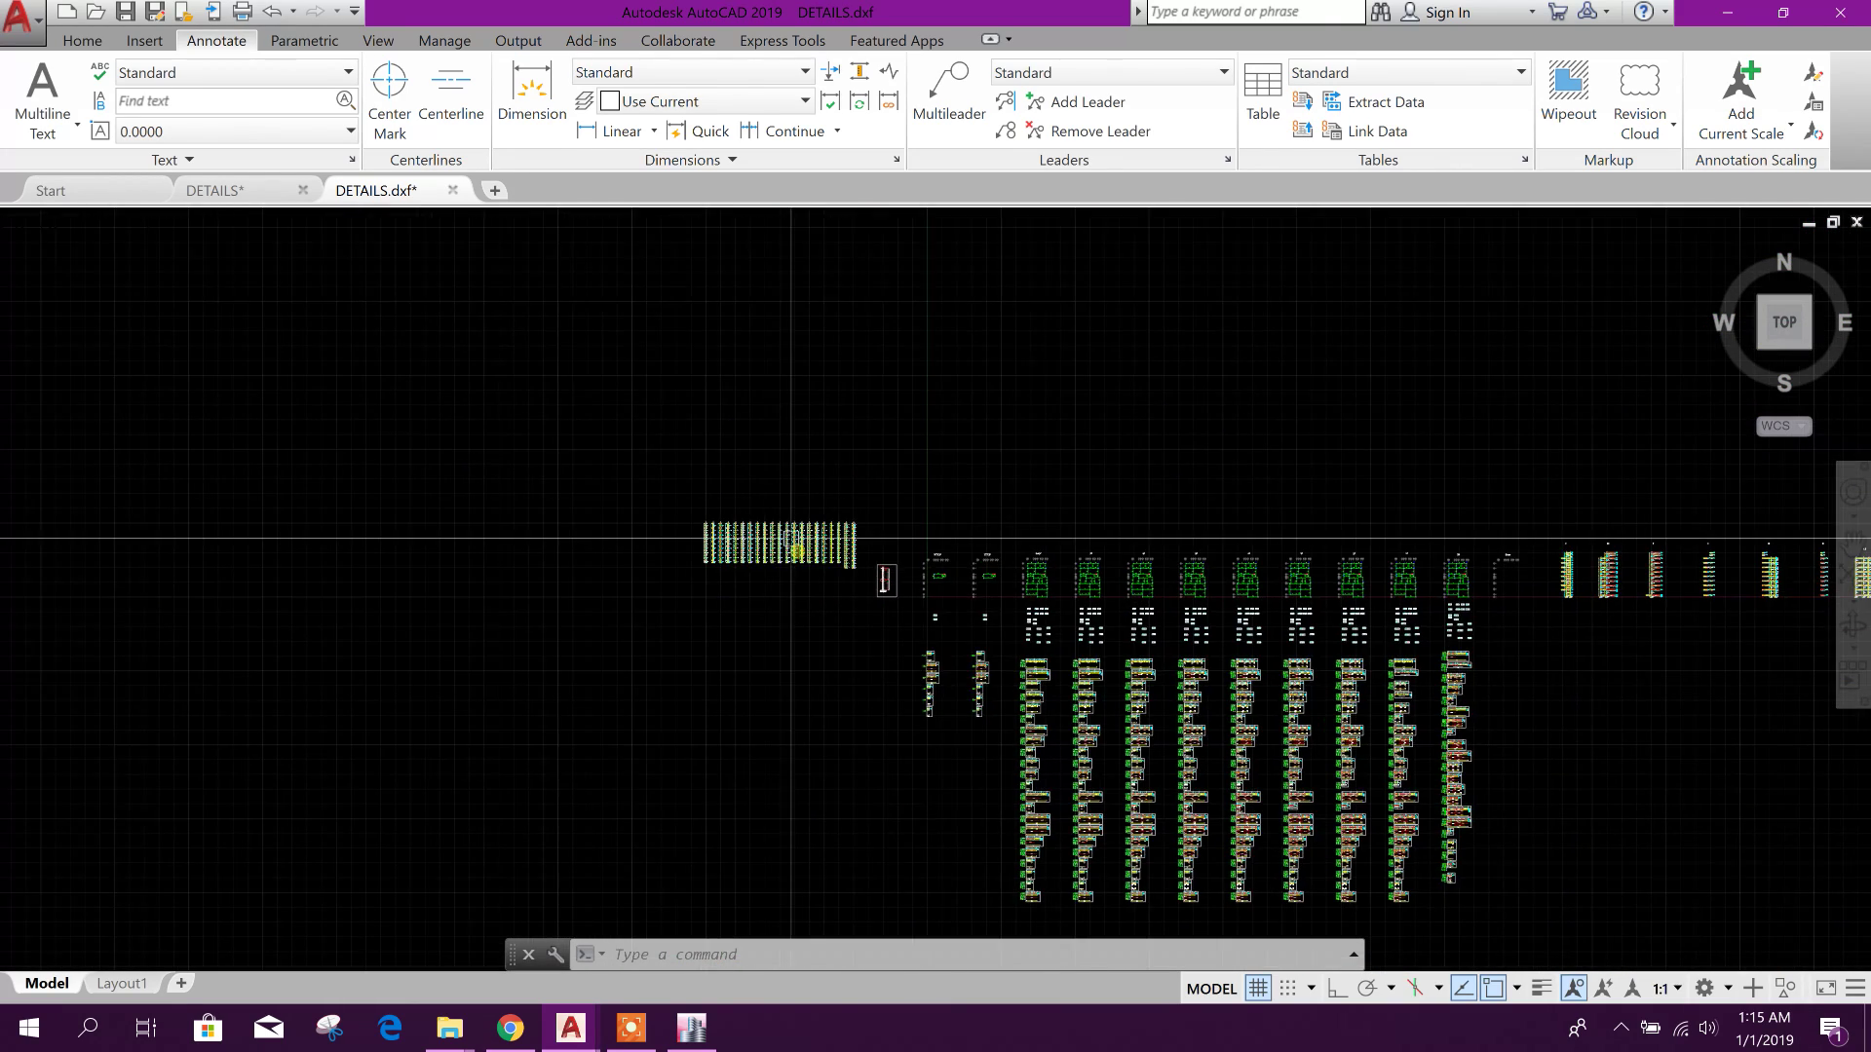
# - Examine the row of column elevations, checking the ties and sections of columns C21 and C20 closely
pyautogui.scroll(8, 790, 537)
pyautogui.click(169, 378)
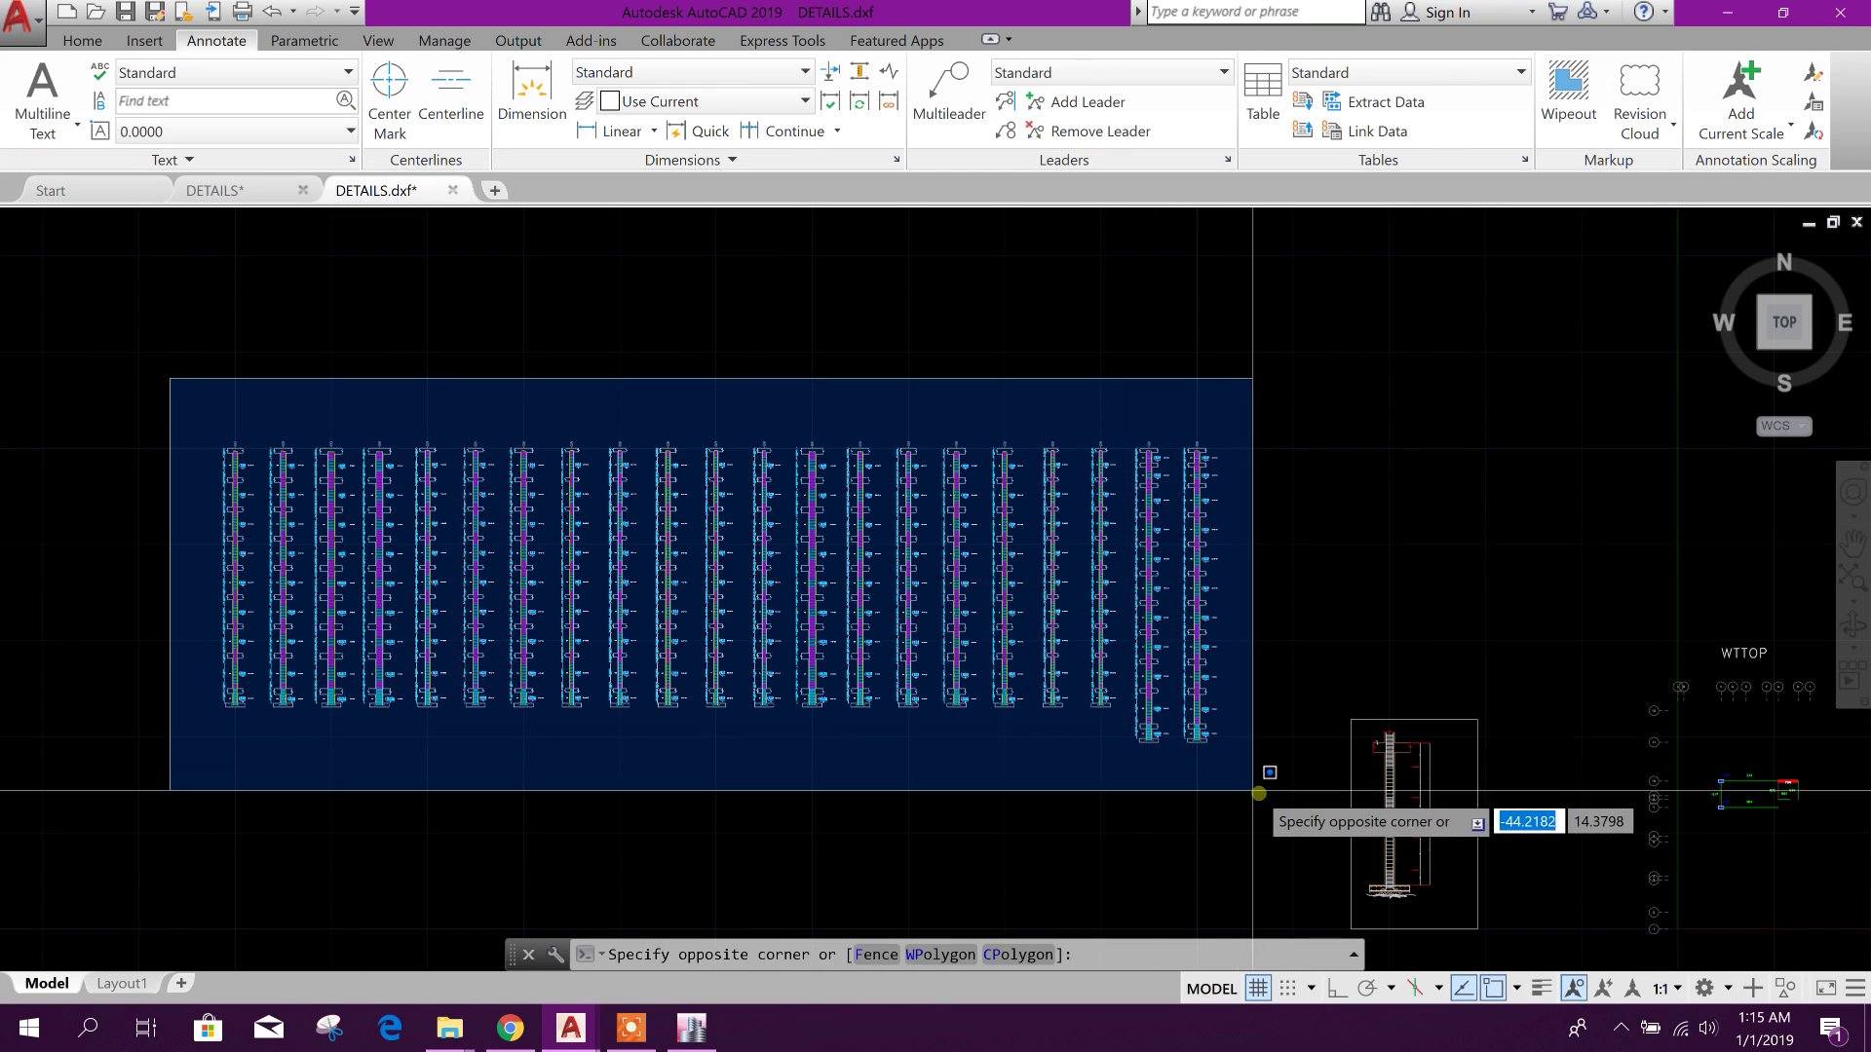
pyautogui.click(1267, 787)
pyautogui.press('Escape')
pyautogui.scroll(6, 241, 467)
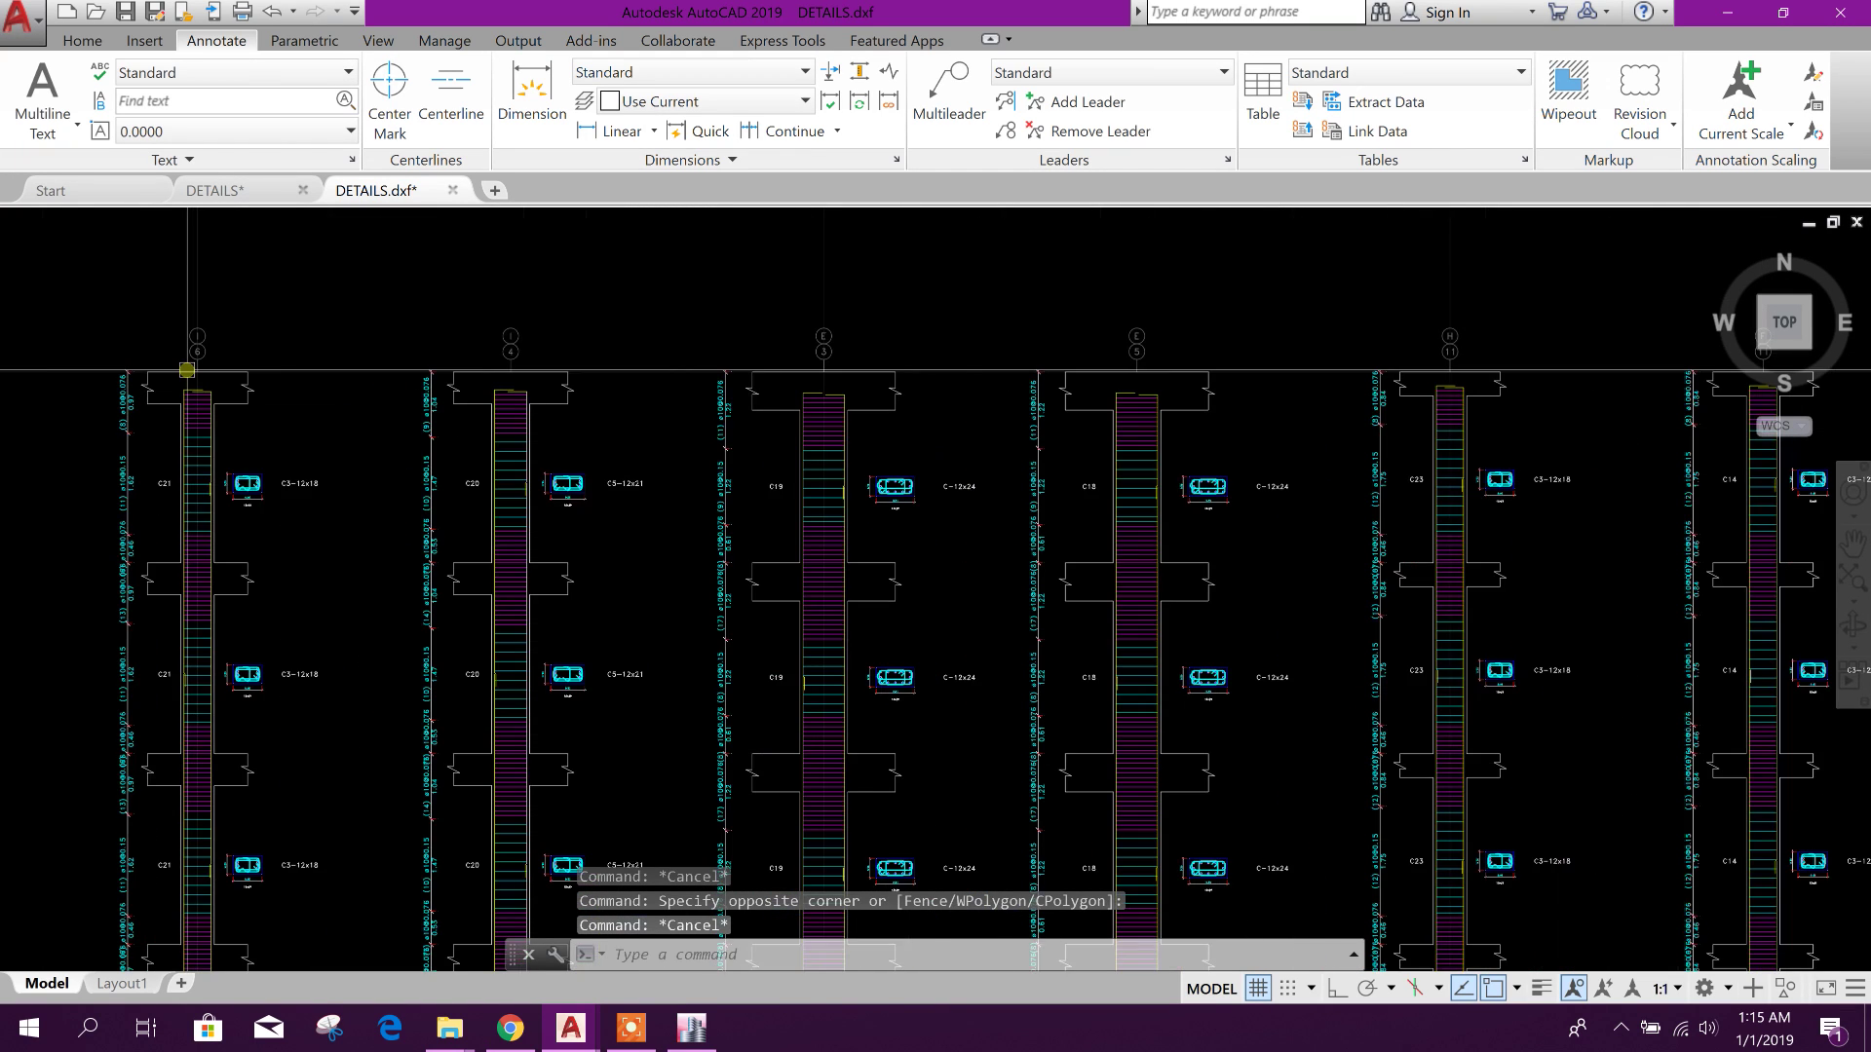
pyautogui.scroll(7, 190, 366)
pyautogui.scroll(-3, 438, 438)
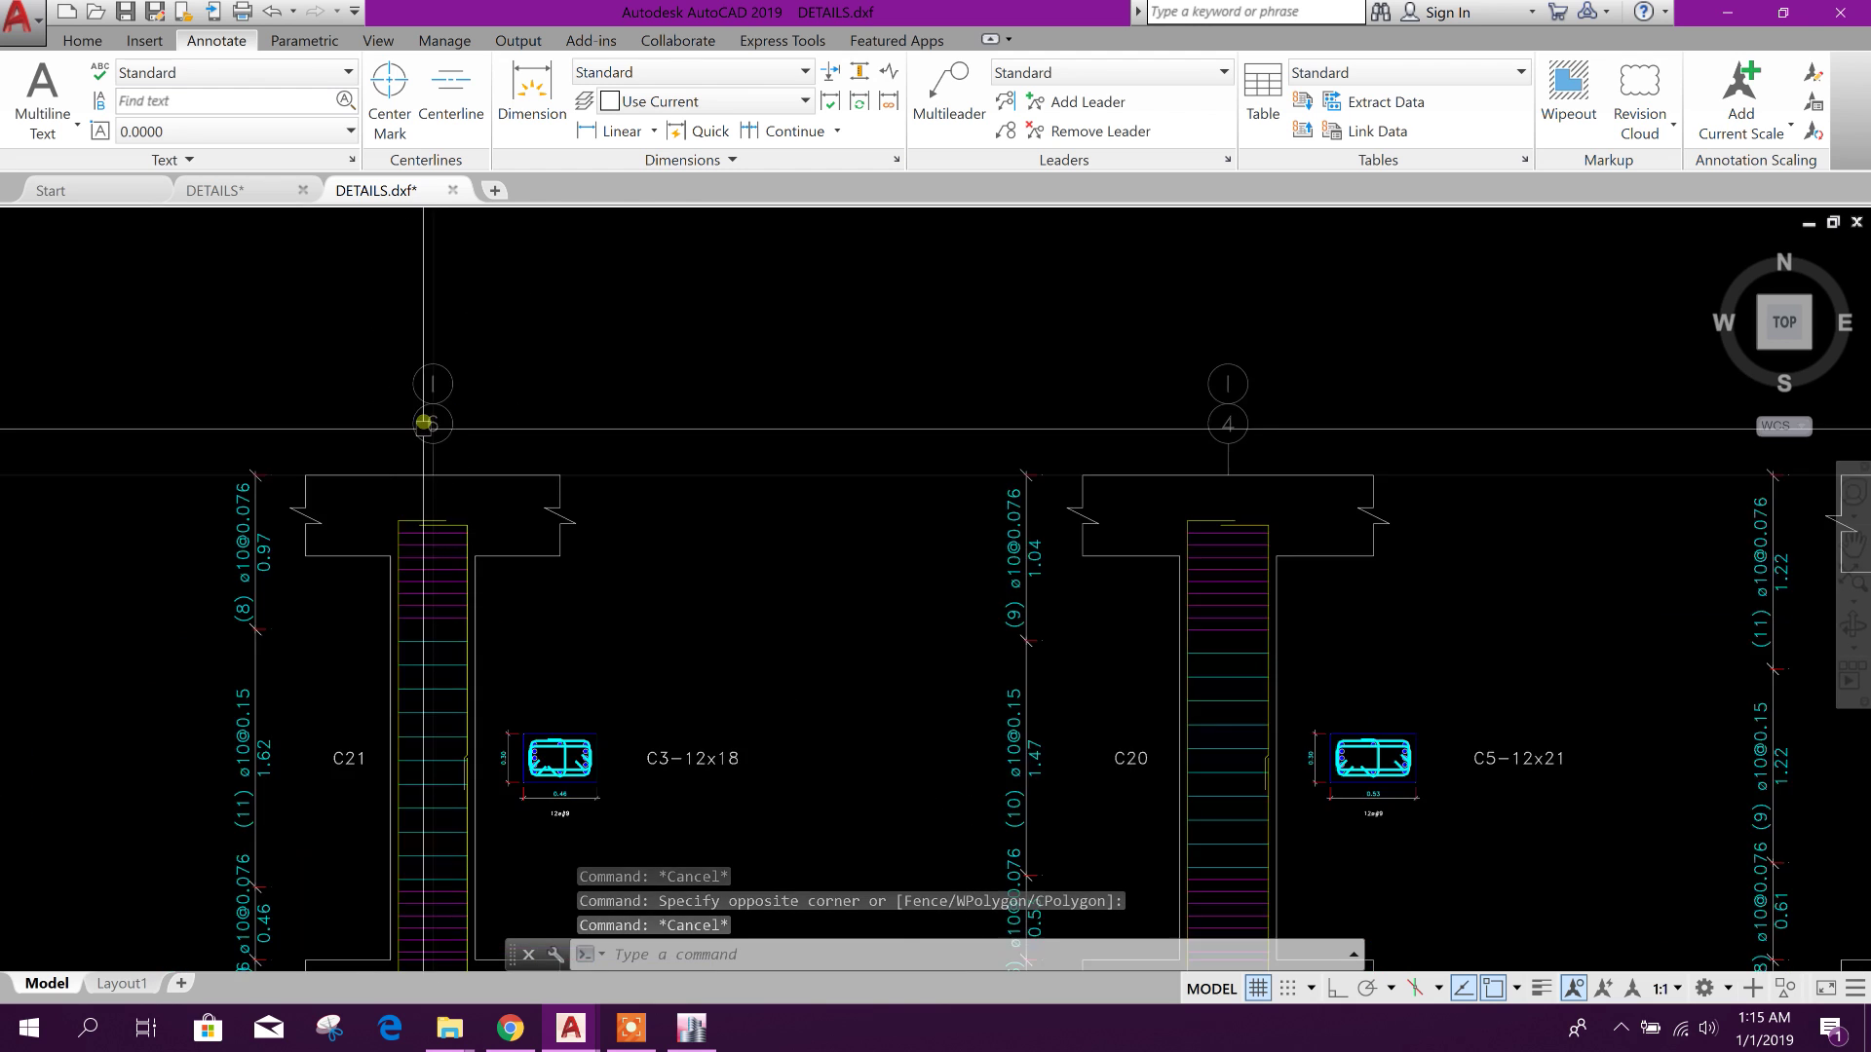
pyautogui.scroll(3, 968, 488)
pyautogui.scroll(-5, 1044, 554)
# - Inspect the tie spacing and cross-sections in the elevations of columns C18, C23 and C14
pyautogui.moveTo(1382, 644); pyautogui.dragTo(868, 639, button='middle')
pyautogui.scroll(2, 814, 530)
pyautogui.moveTo(1290, 619); pyautogui.dragTo(920, 619, button='middle')
pyautogui.scroll(2, 995, 523)
pyautogui.moveTo(995, 523); pyautogui.dragTo(668, 592, button='middle')
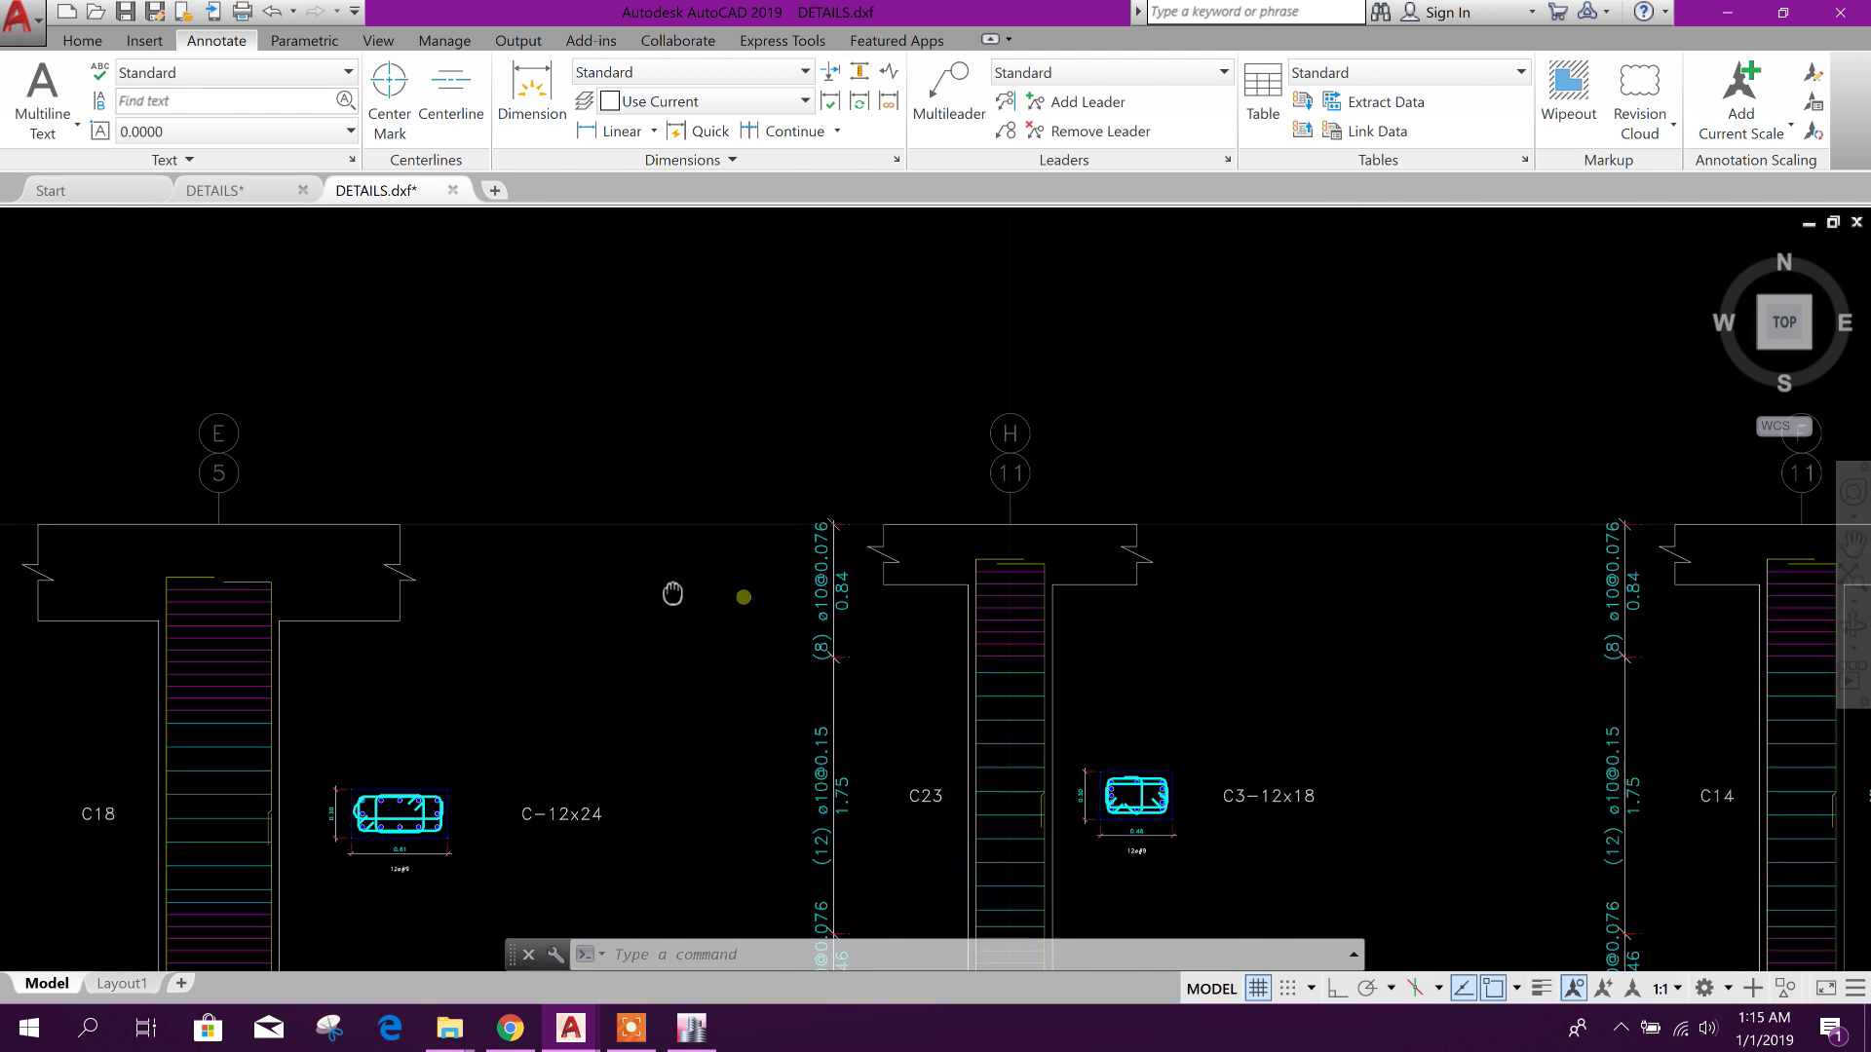
pyautogui.scroll(-6, 968, 509)
pyautogui.scroll(-2, 907, 557)
pyautogui.scroll(-2, 907, 557)
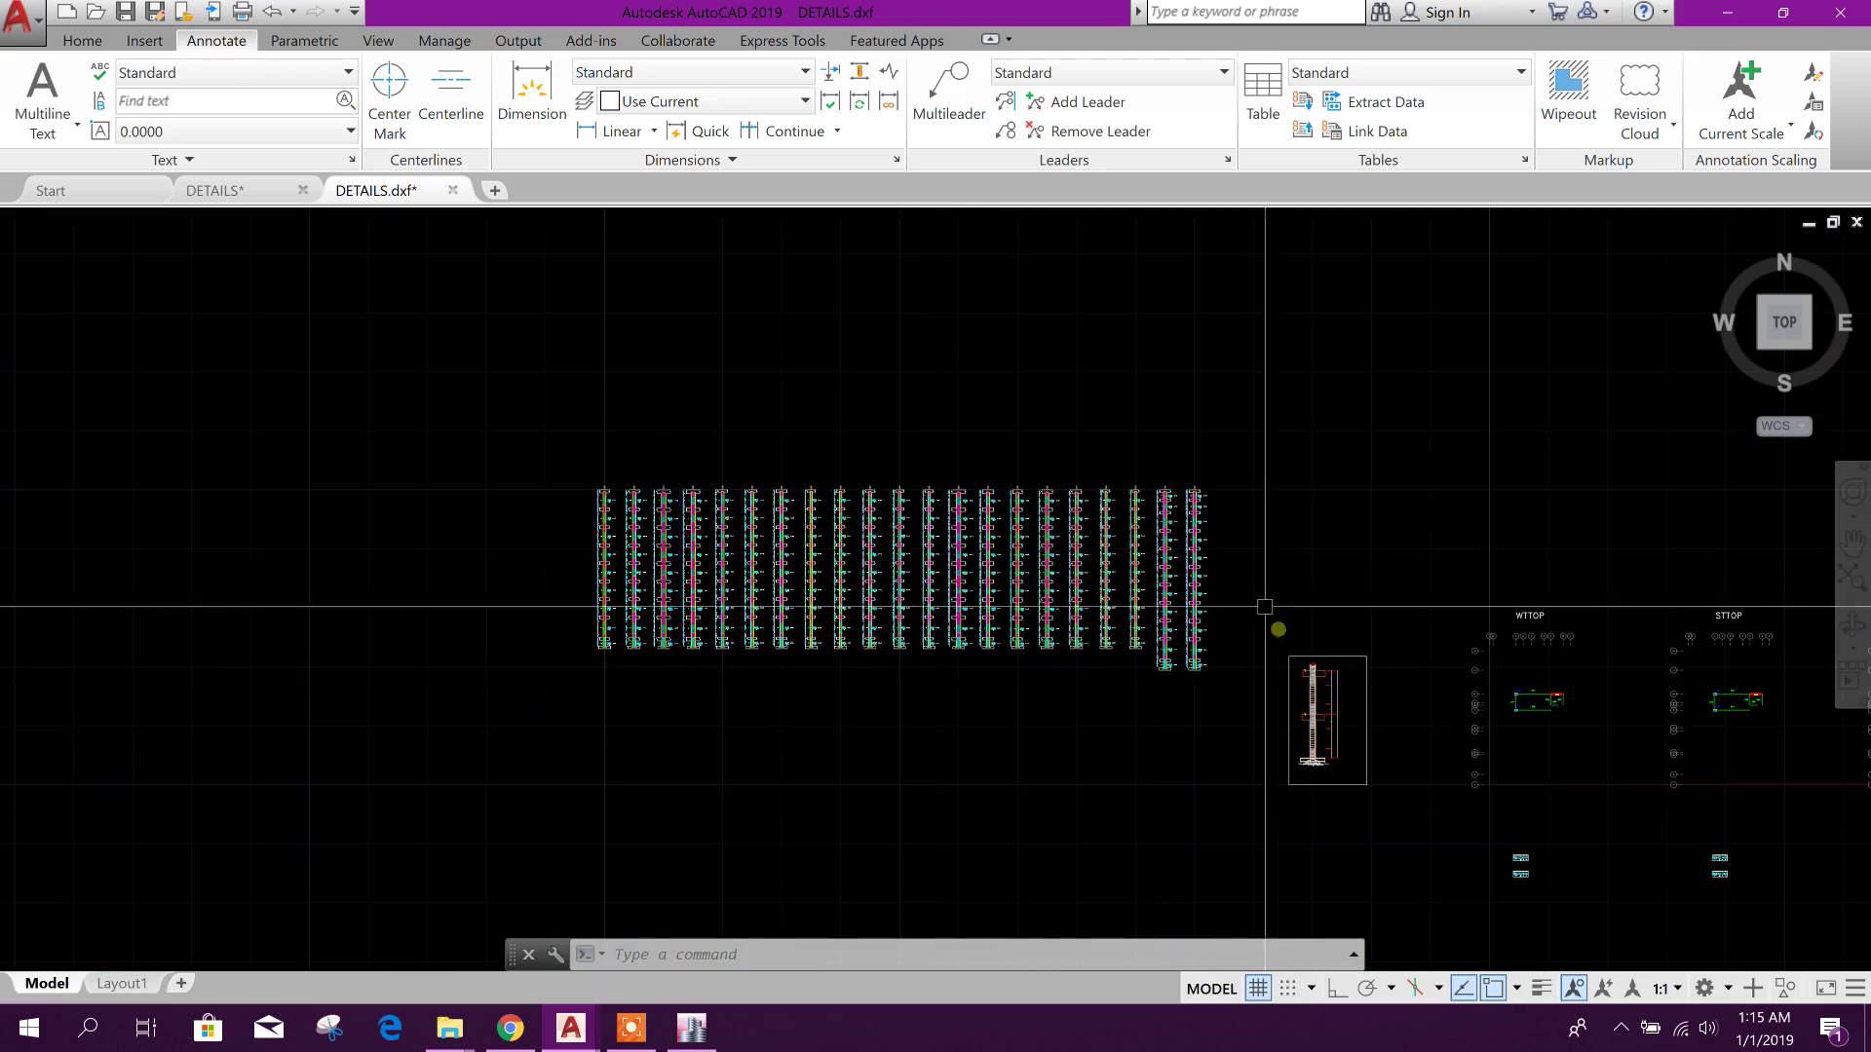
# - Look along the whole row of column reinforcement elevations from the first column to the last
pyautogui.scroll(6, 1186, 469)
pyautogui.scroll(-4, 1128, 584)
pyautogui.moveTo(758, 745); pyautogui.dragTo(1101, 734, button='middle')
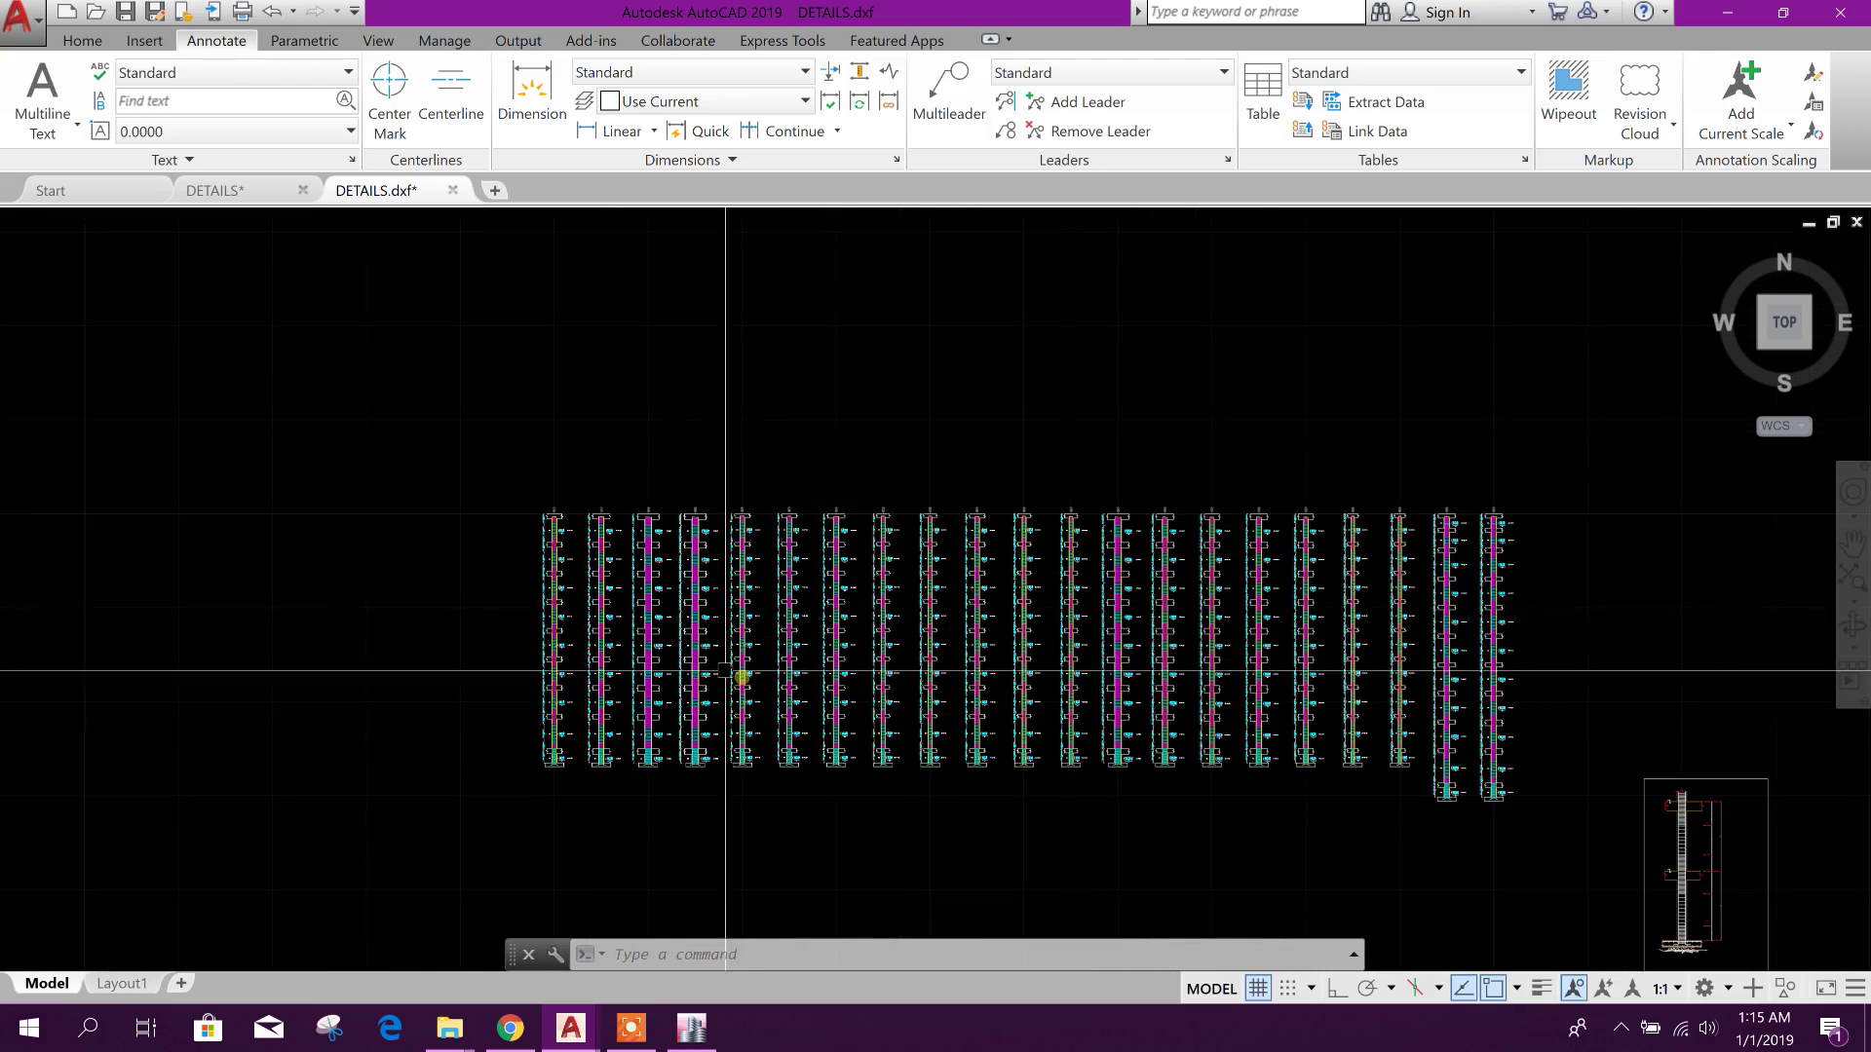
pyautogui.scroll(6, 704, 648)
pyautogui.scroll(-7, 952, 555)
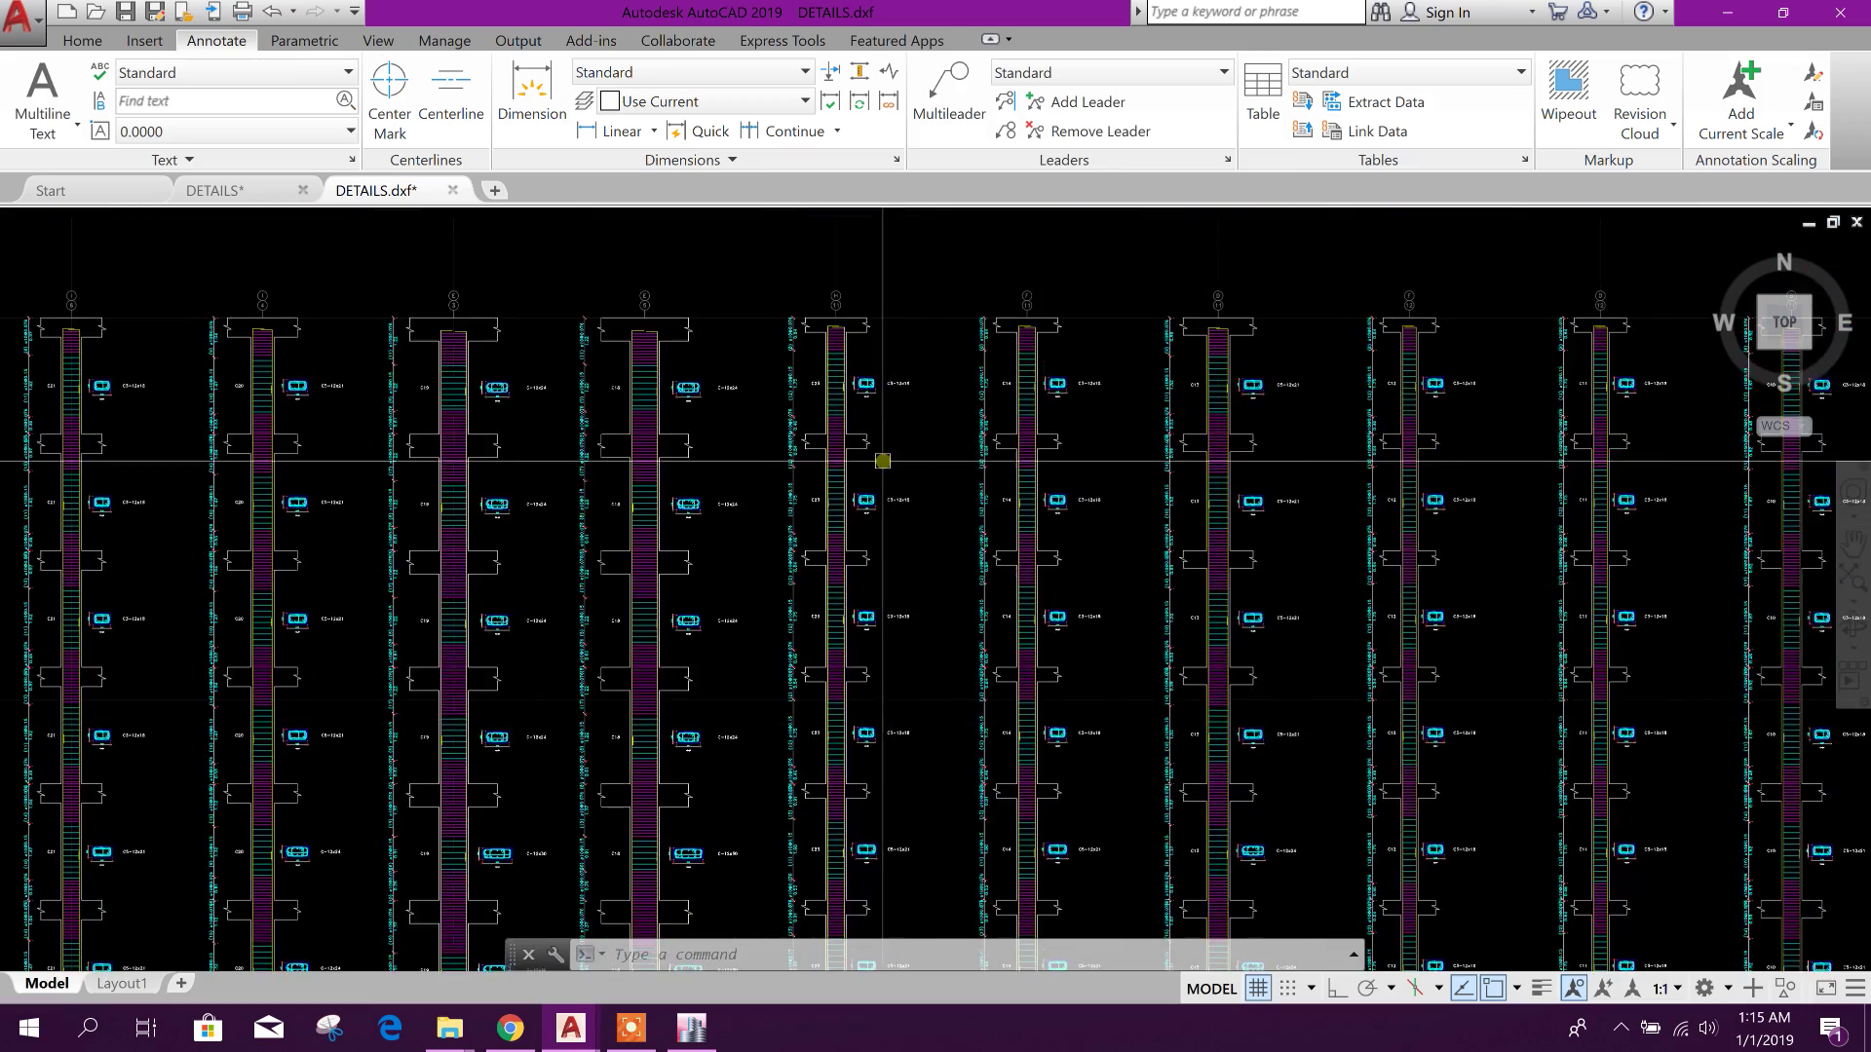
pyautogui.scroll(2, 1443, 585)
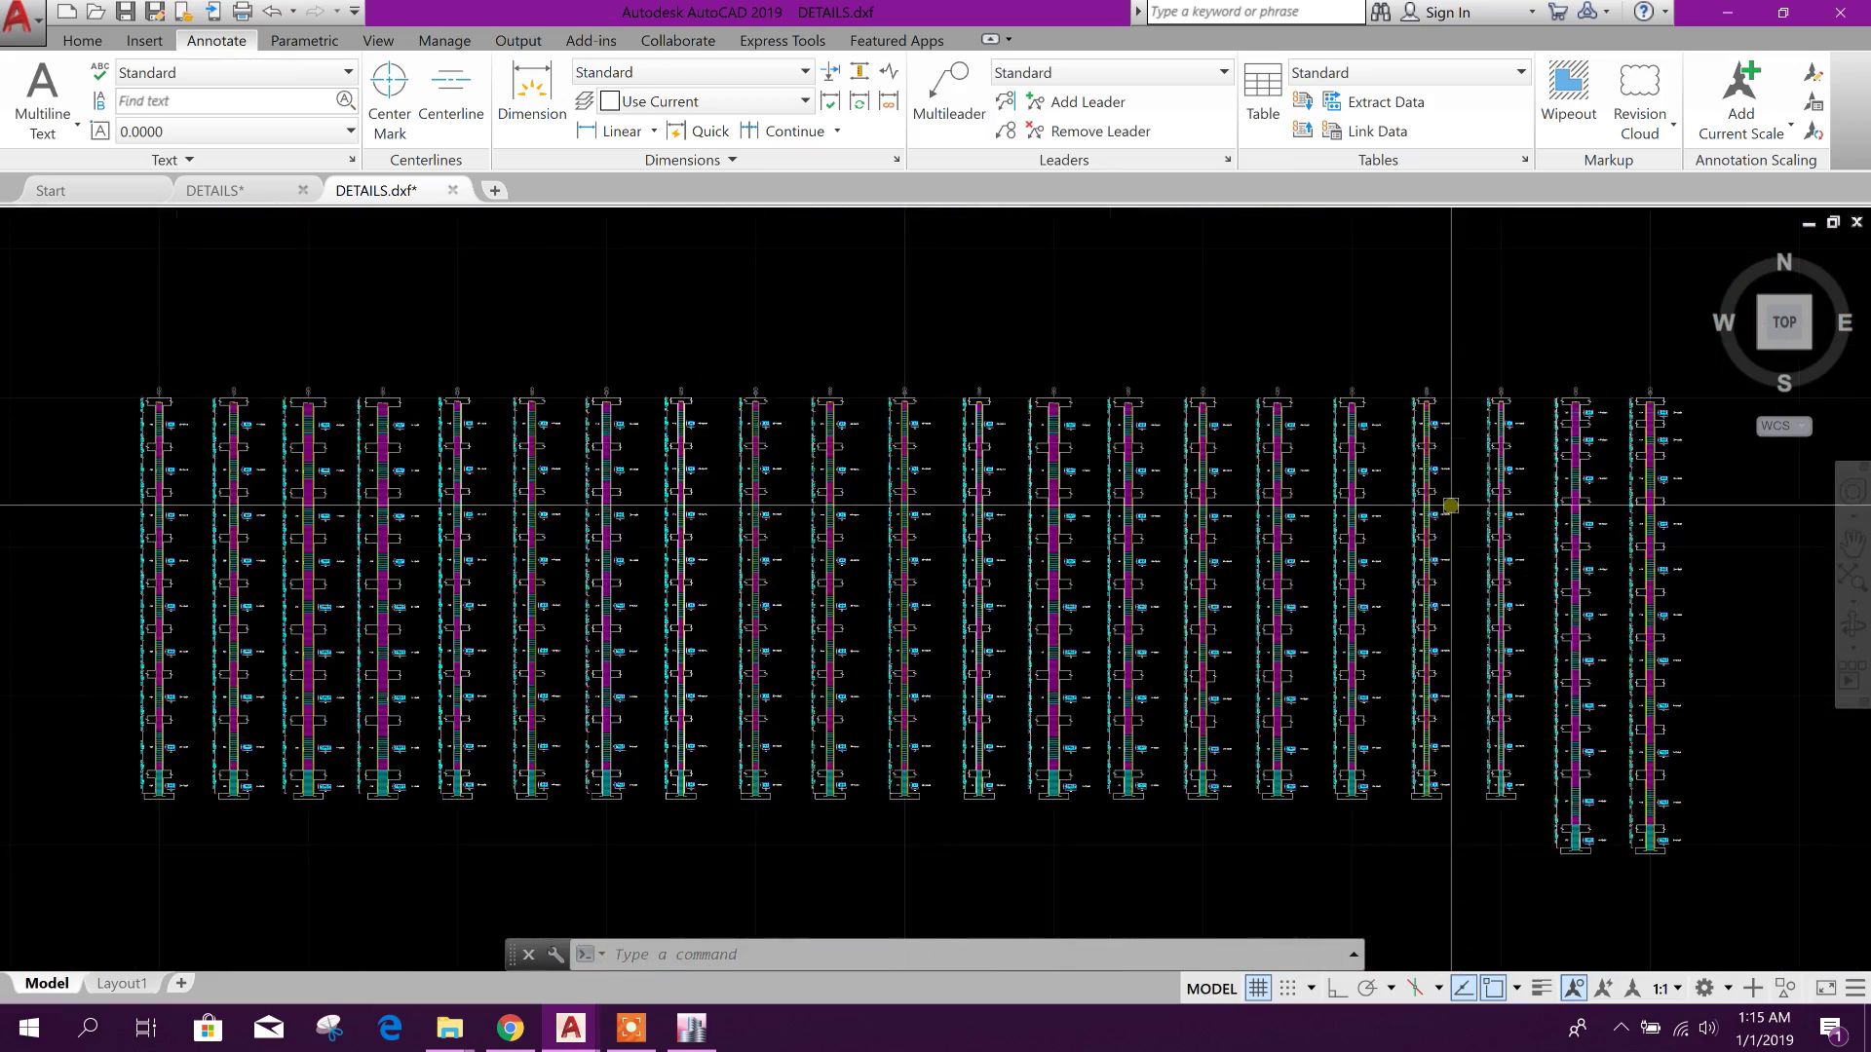
# - Review the complete DXF drawing set in overview, from the column elevations and framing plans to the frame elevations
pyautogui.scroll(-8, 926, 535)
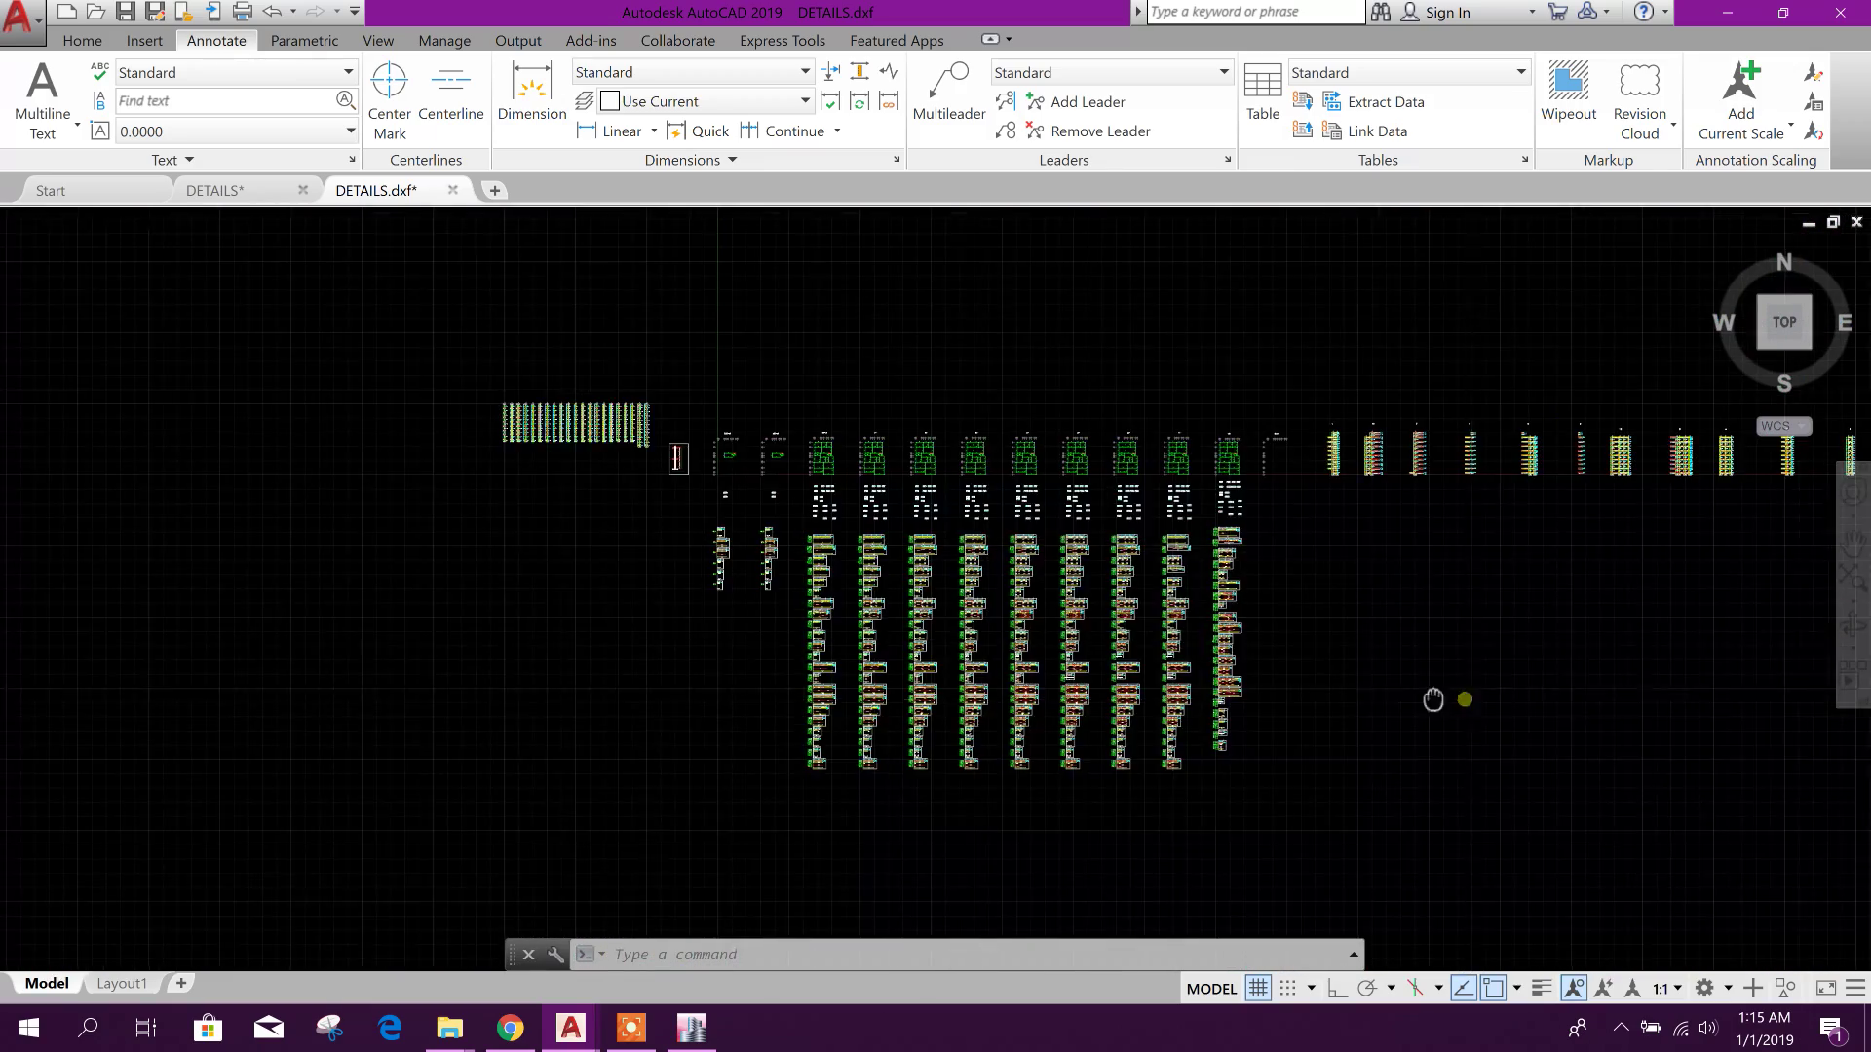
pyautogui.moveTo(1436, 697); pyautogui.dragTo(1153, 682, button='middle')
pyautogui.scroll(-2, 979, 555)
pyautogui.scroll(4, 1539, 501)
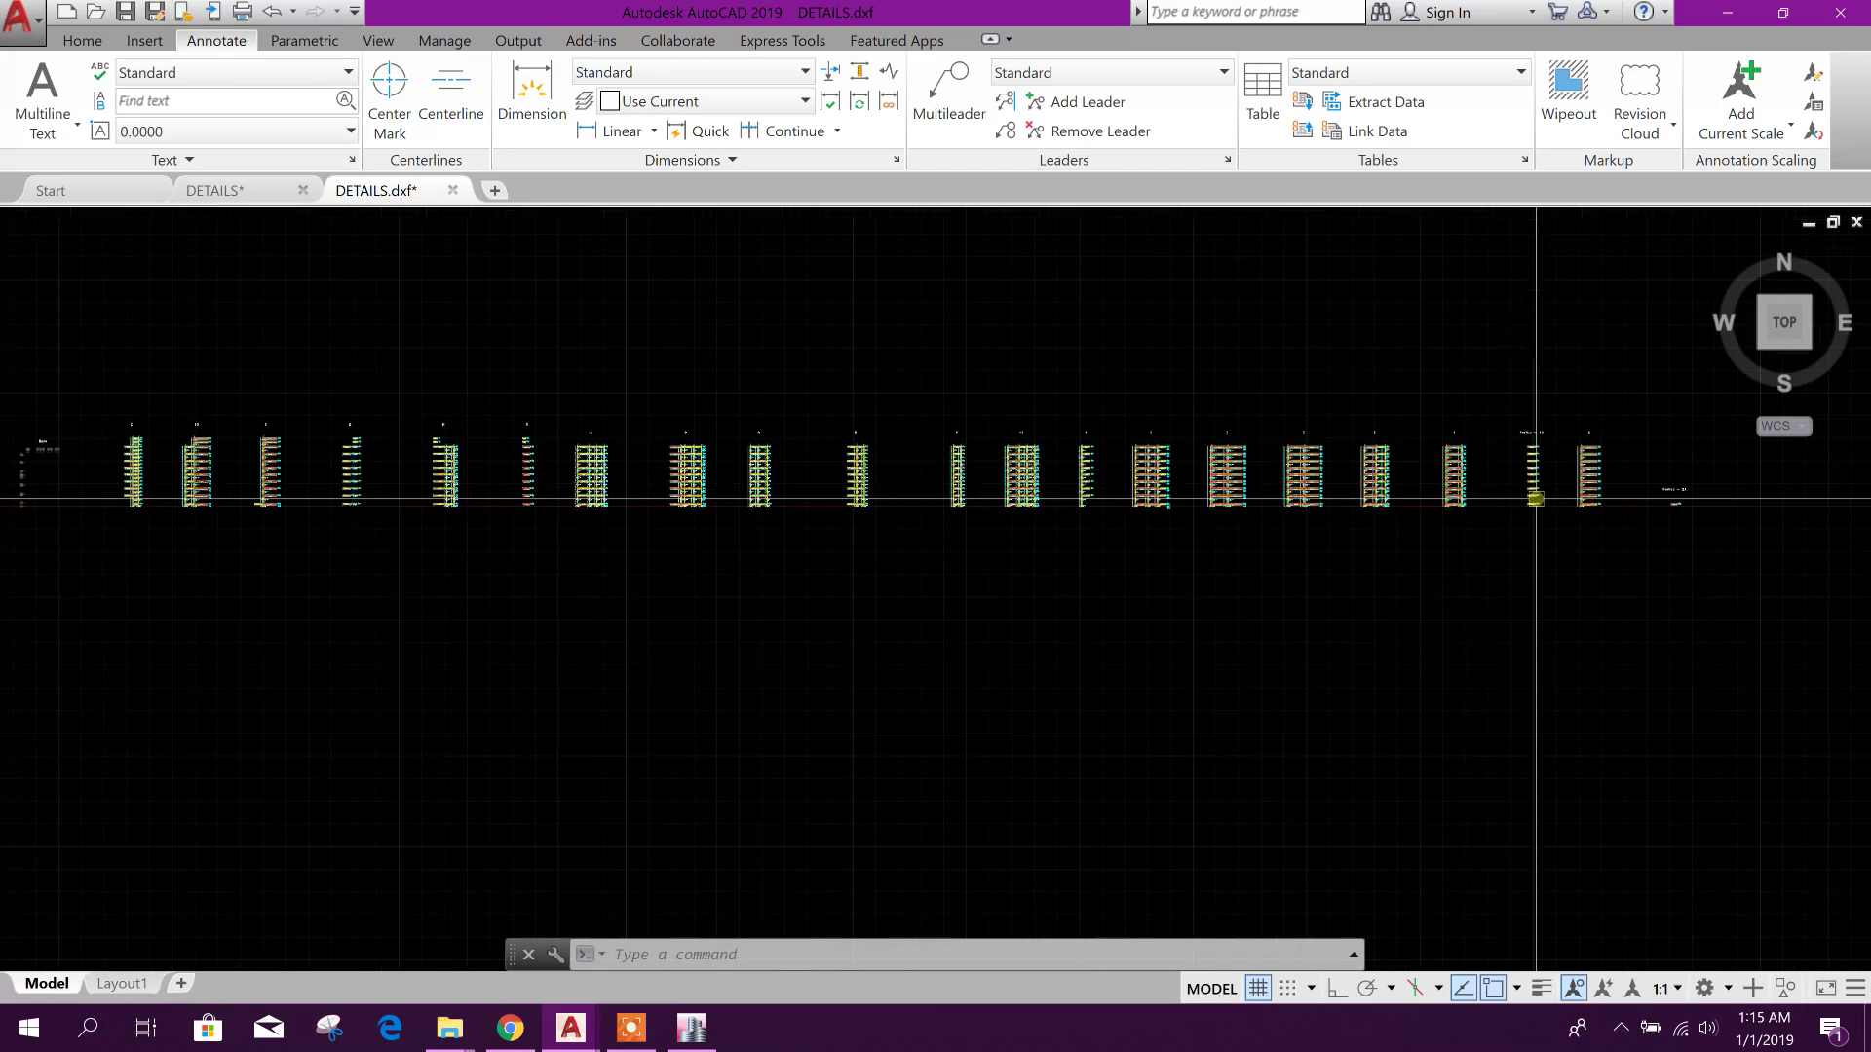
pyautogui.scroll(-4, 1101, 556)
pyautogui.moveTo(892, 597); pyautogui.dragTo(1196, 593, button='middle')
pyautogui.scroll(4, 759, 585)
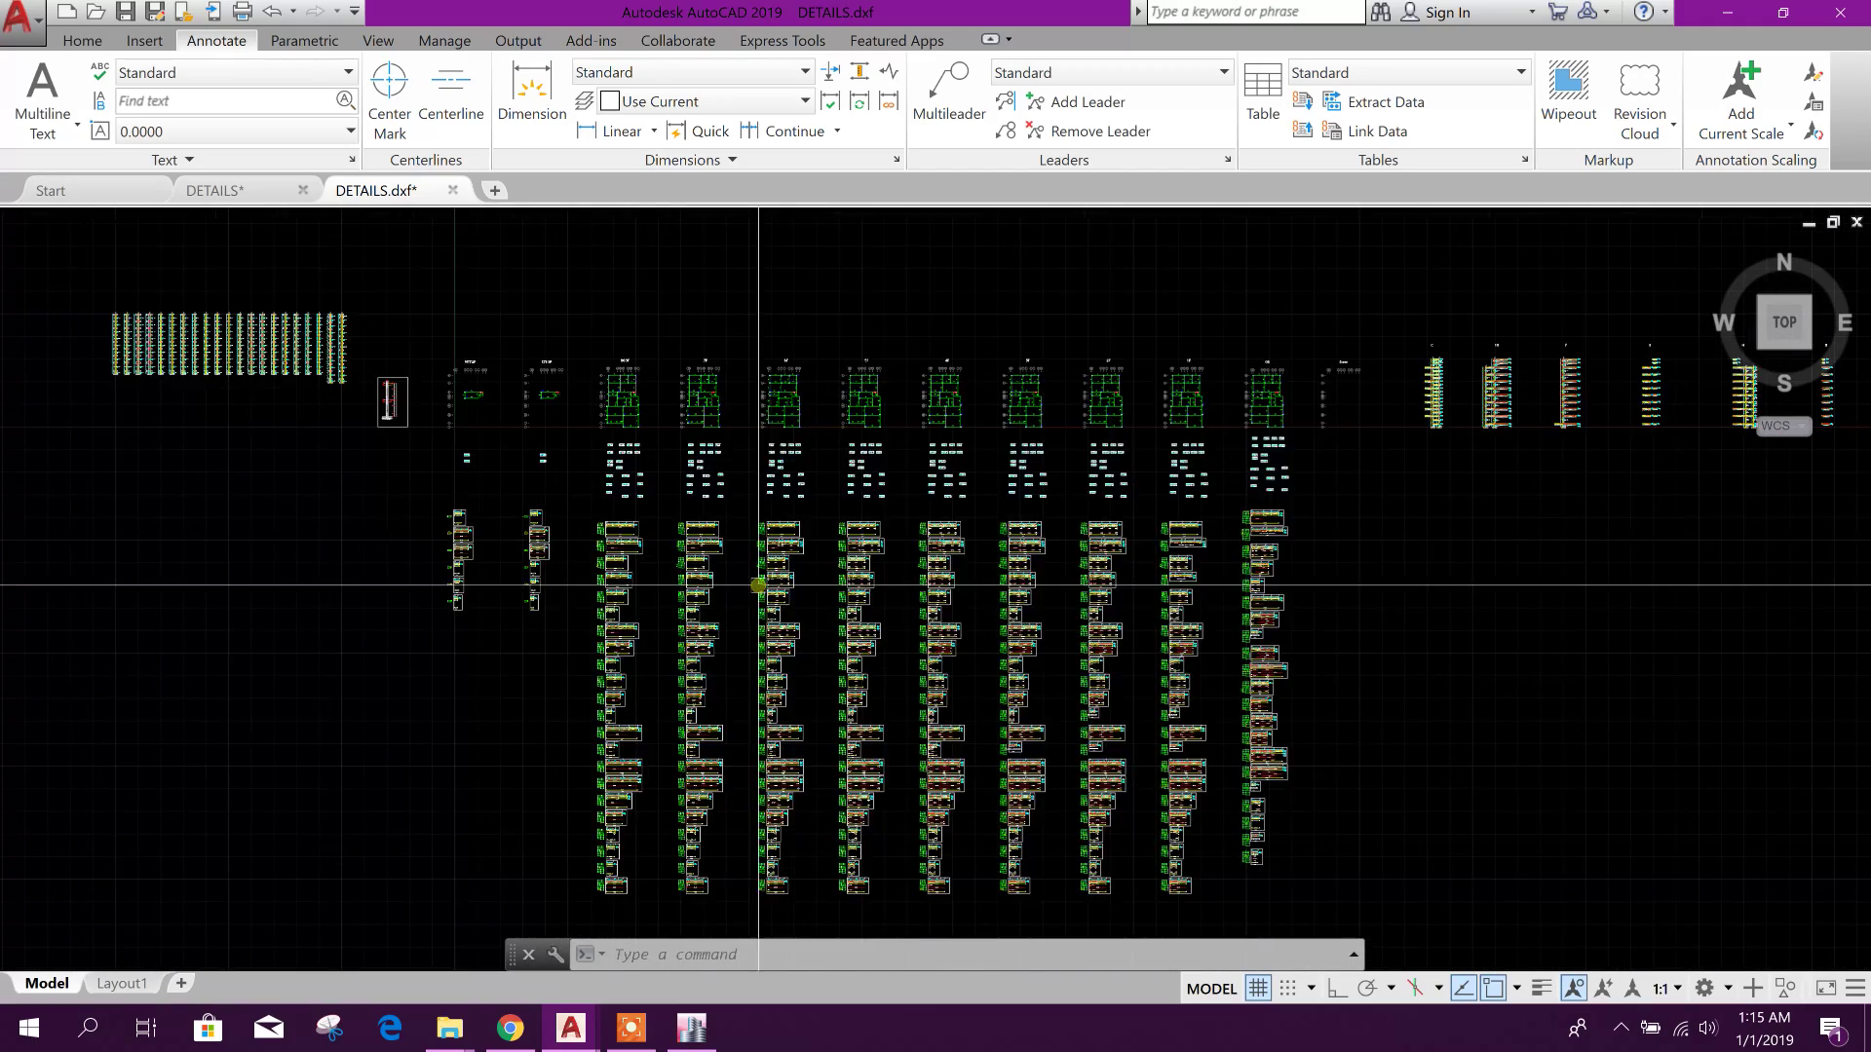
pyautogui.scroll(-6, 721, 558)
pyautogui.scroll(2, 1048, 529)
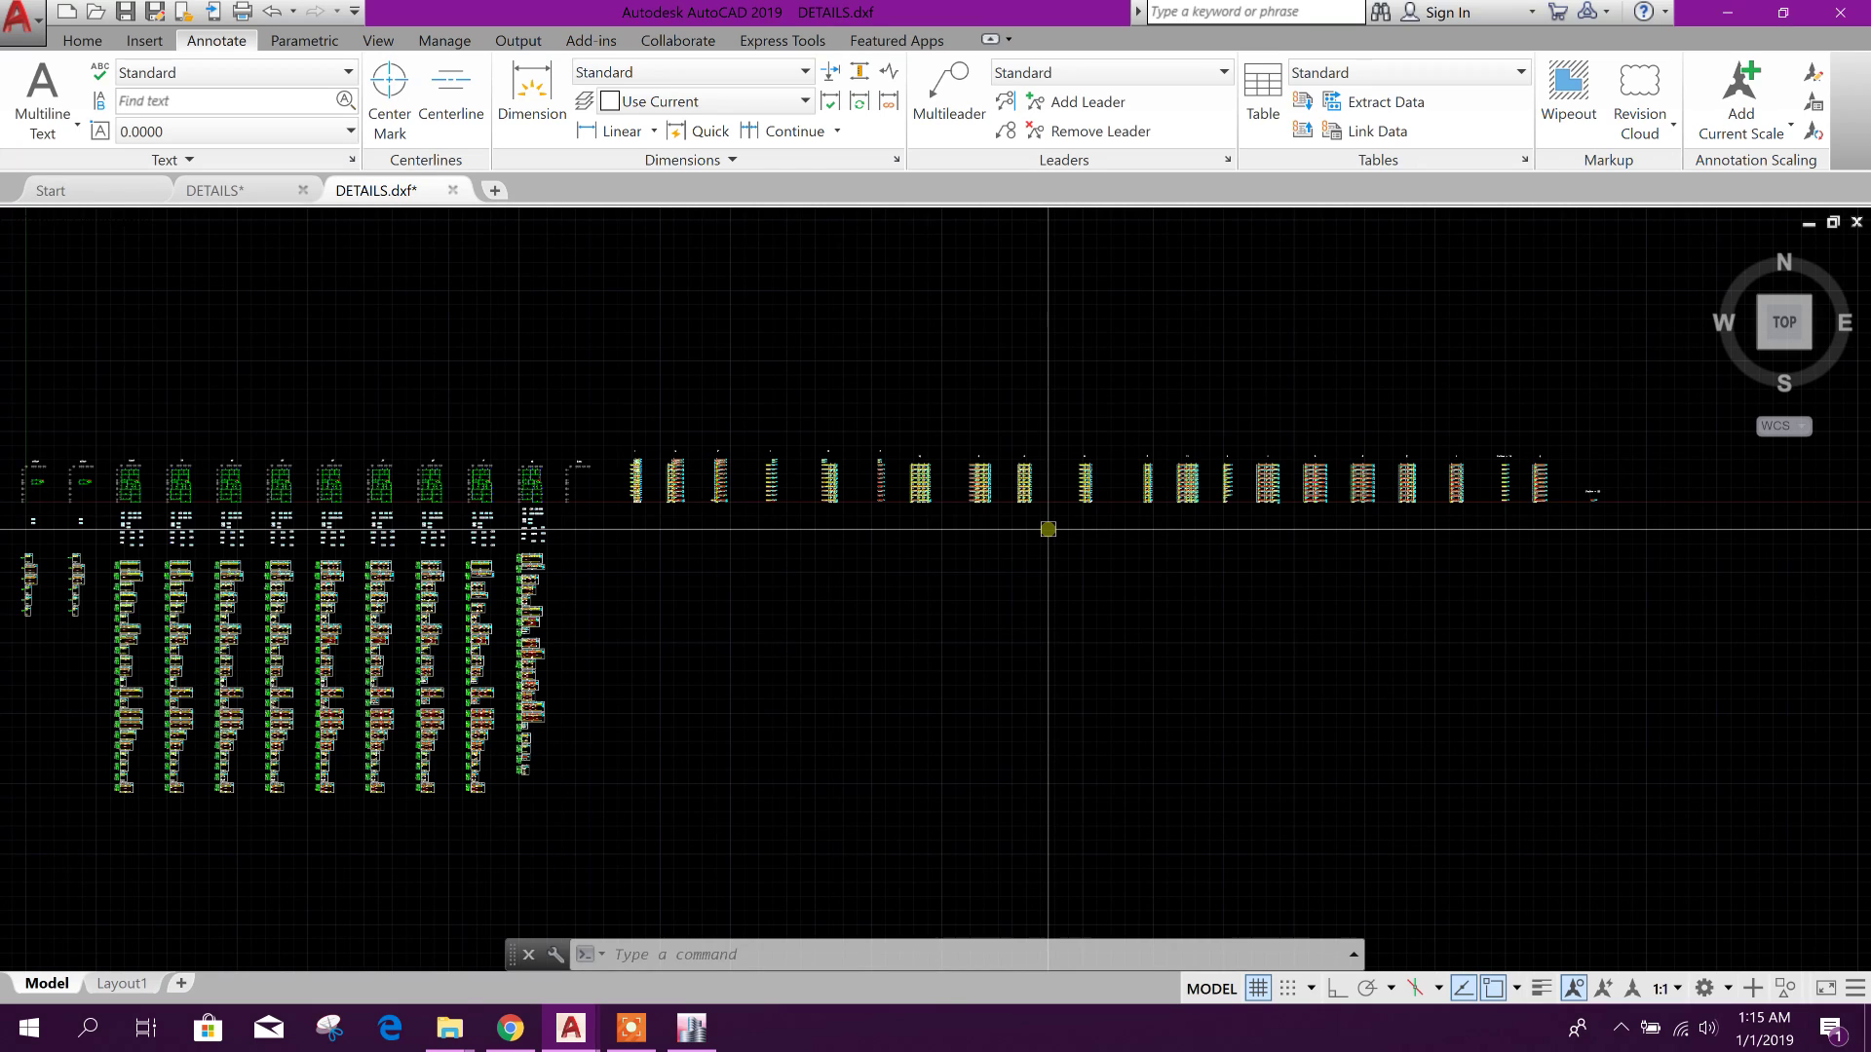
pyautogui.moveTo(1069, 587); pyautogui.dragTo(1087, 583, button='middle')
pyautogui.moveTo(712, 591); pyautogui.dragTo(961, 595, button='middle')
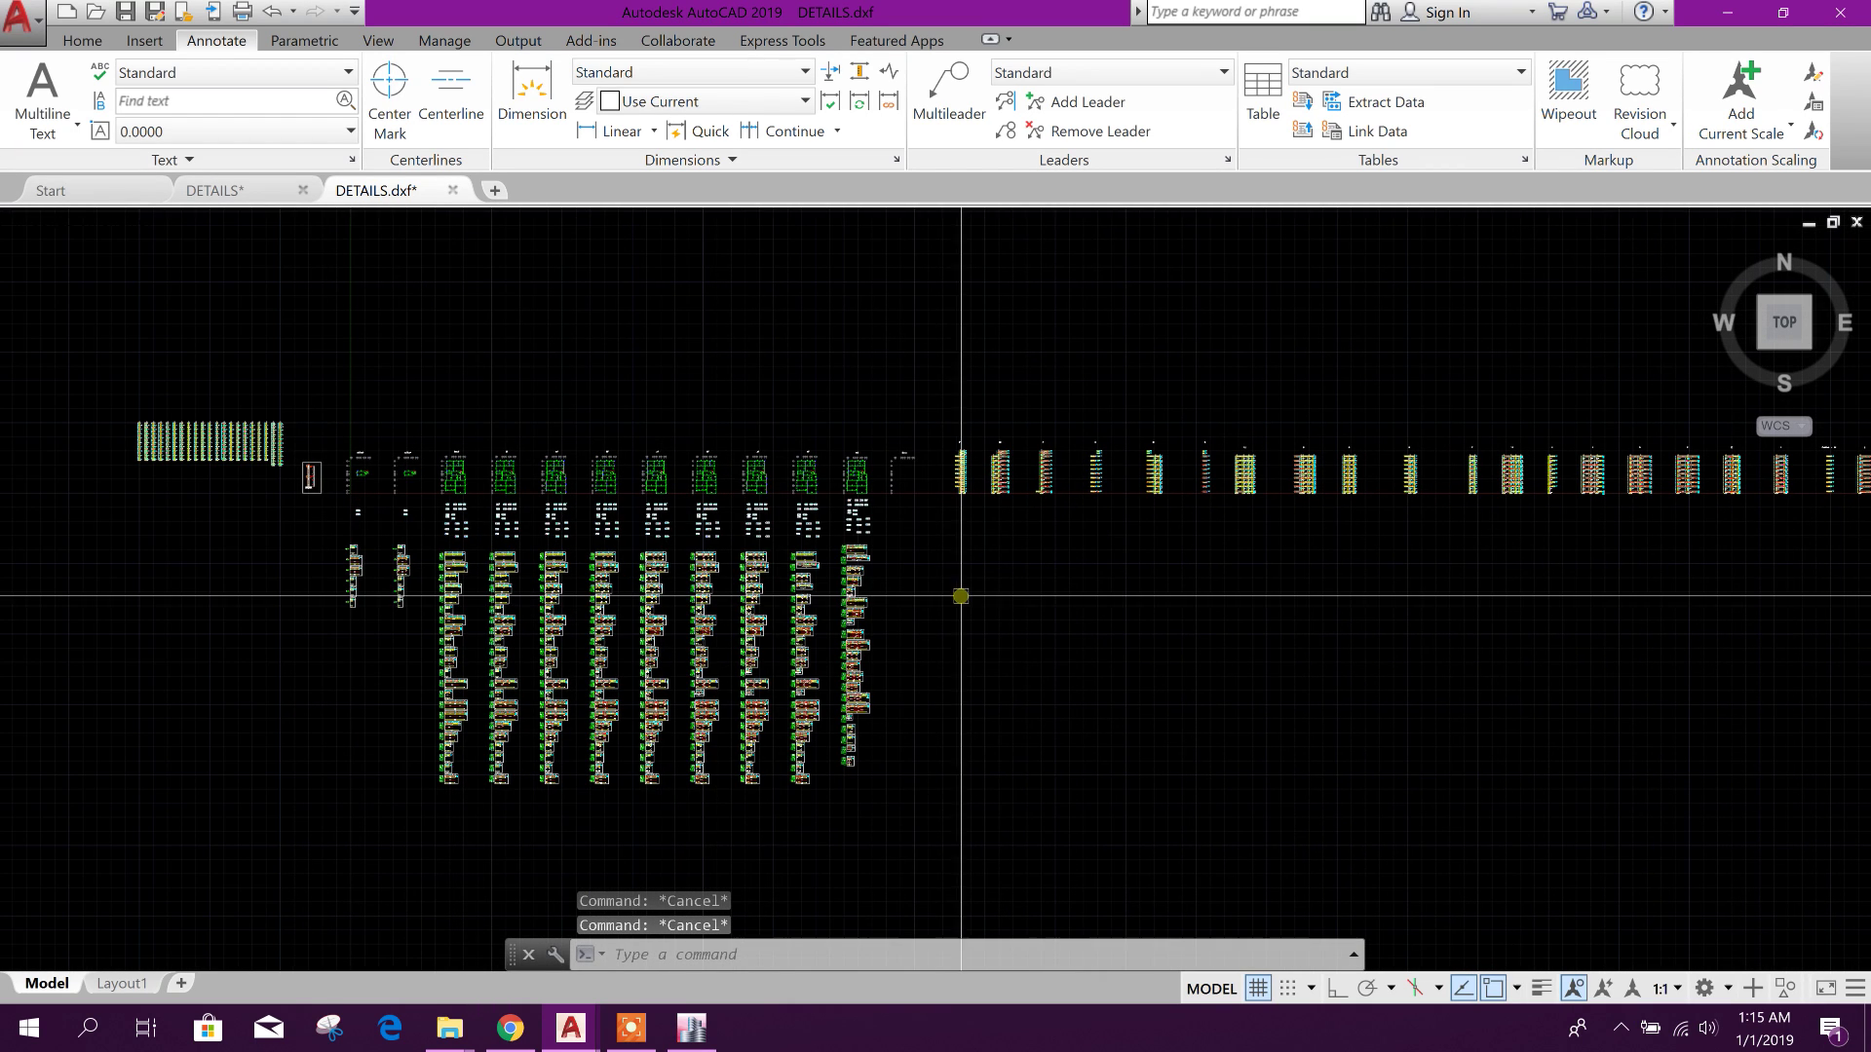